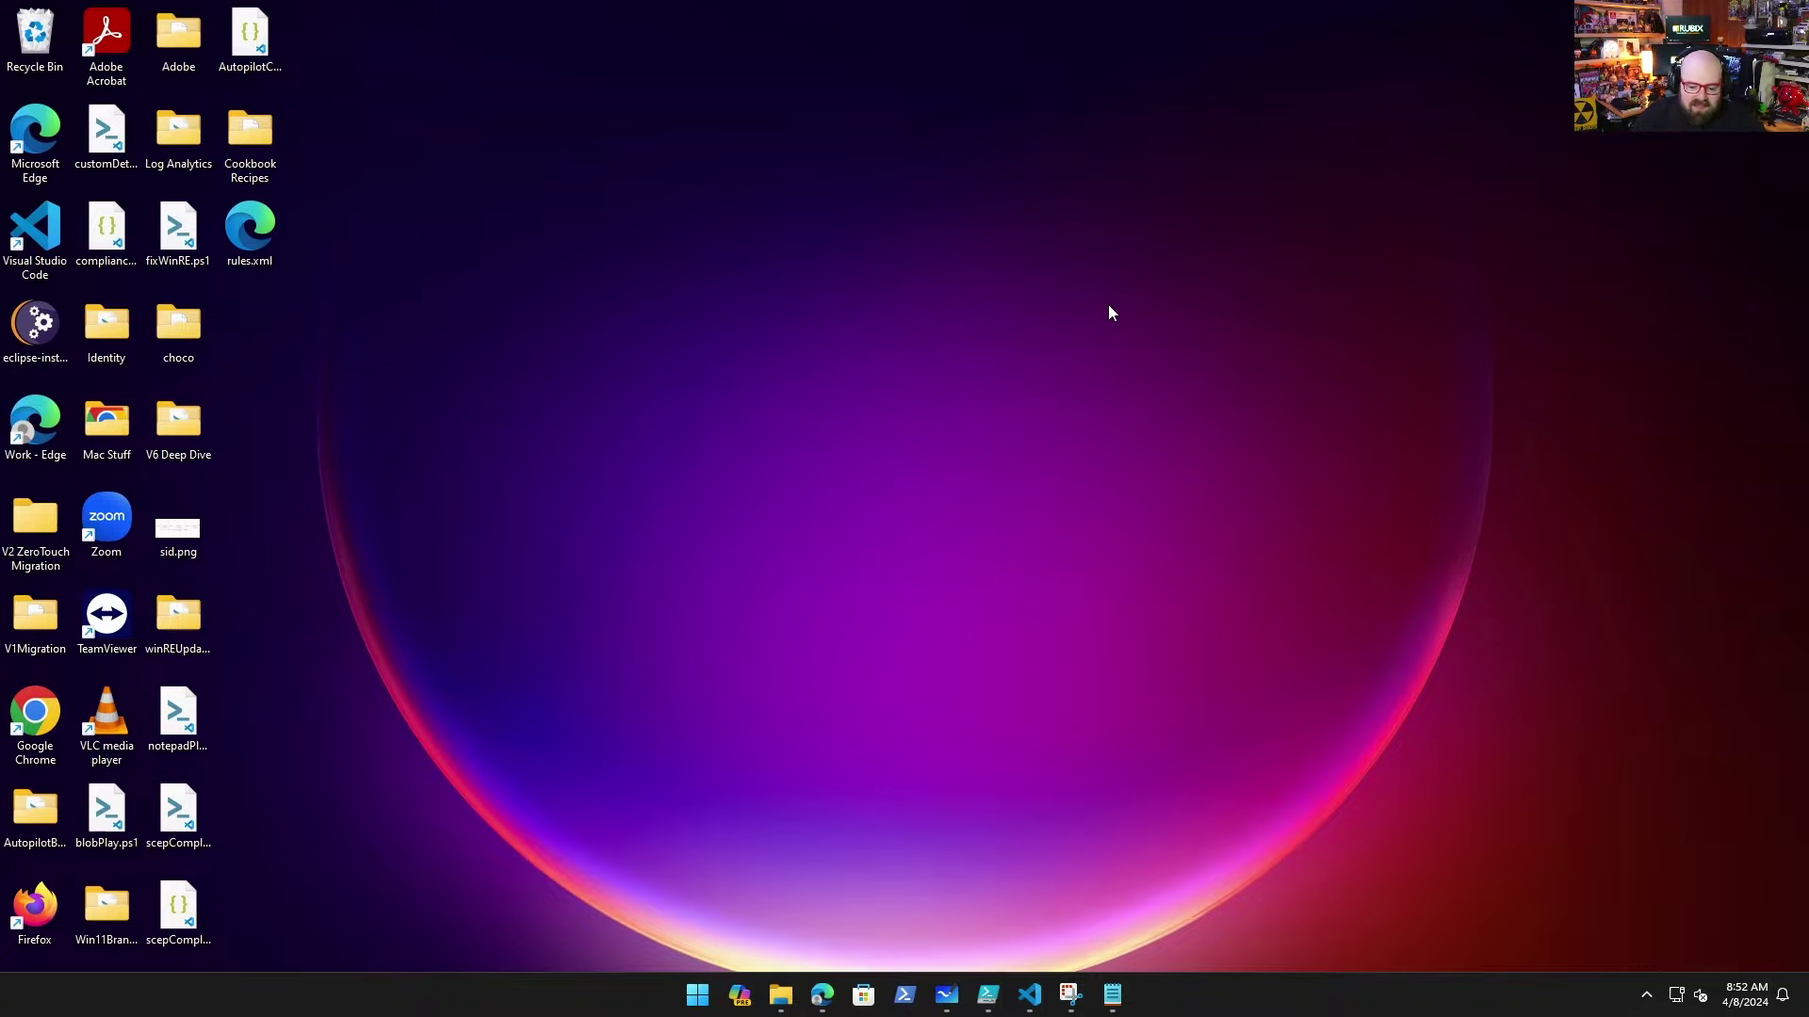
Step: From the Intune home page, check the Windows devices and configuration profiles lists
{"action": "left_click", "coordinate": [822, 995]}
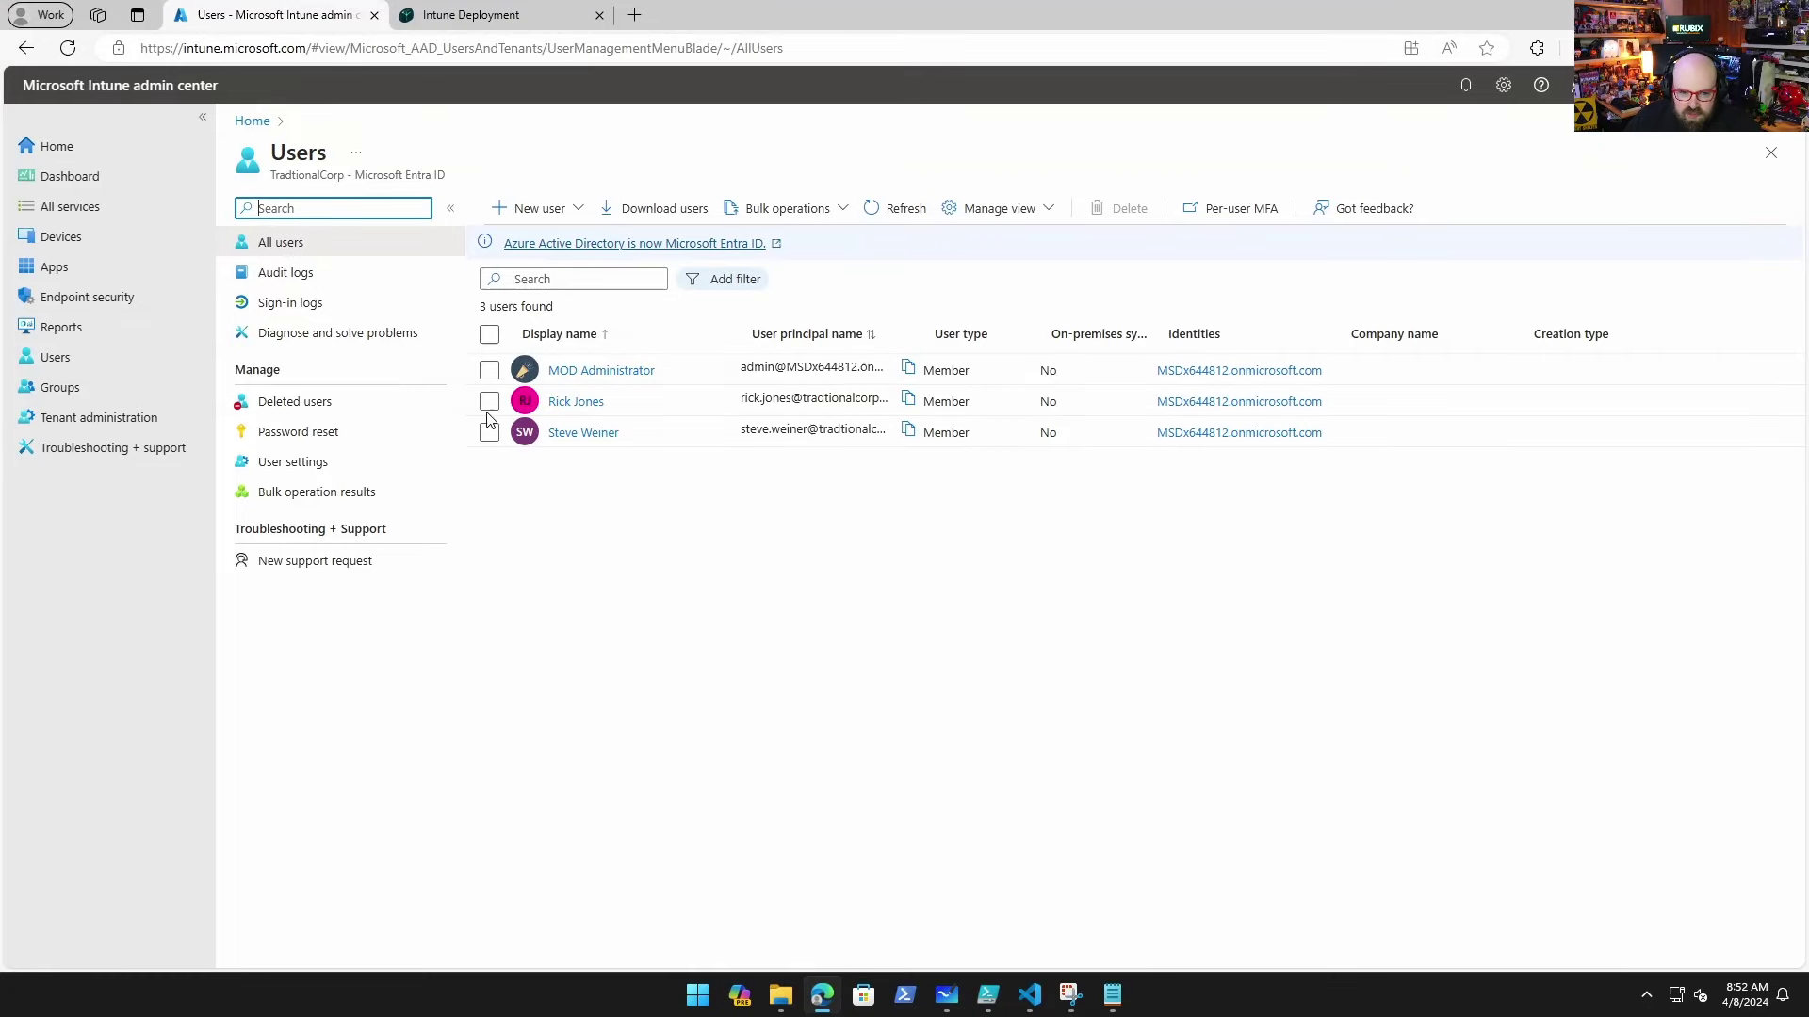
{"action": "left_click", "coordinate": [100, 152]}
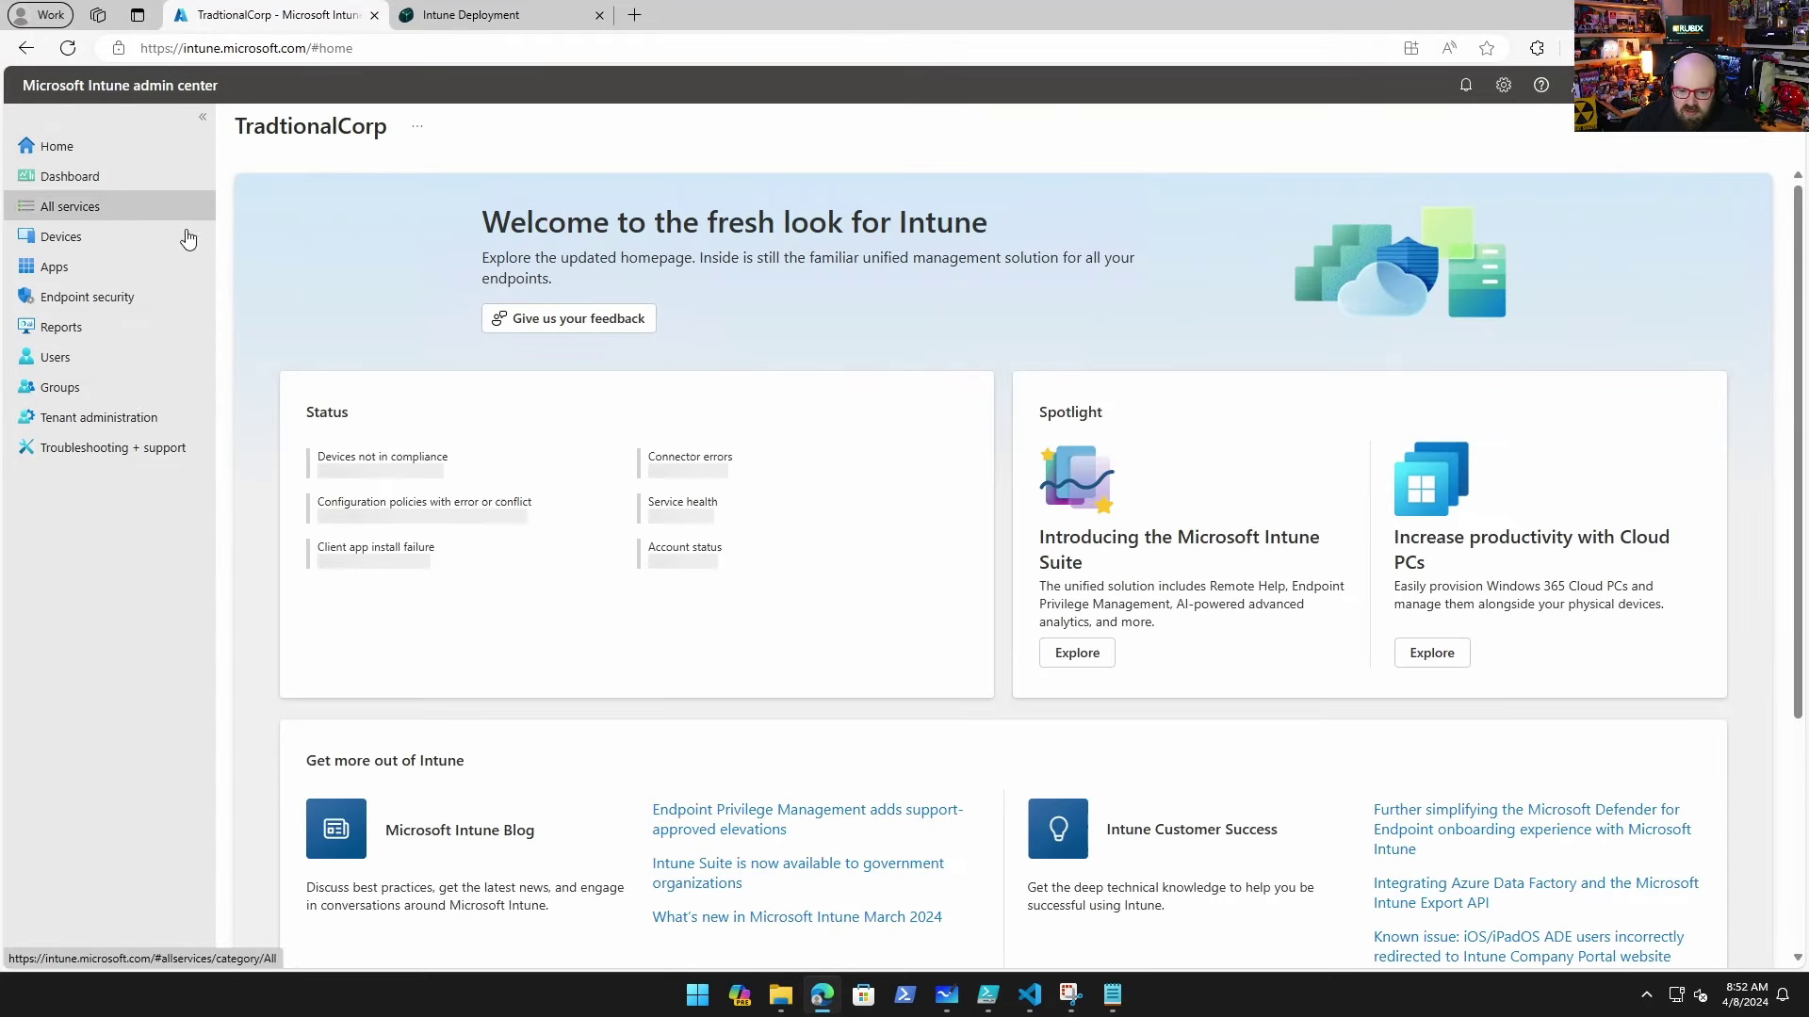
{"action": "left_click", "coordinate": [140, 251]}
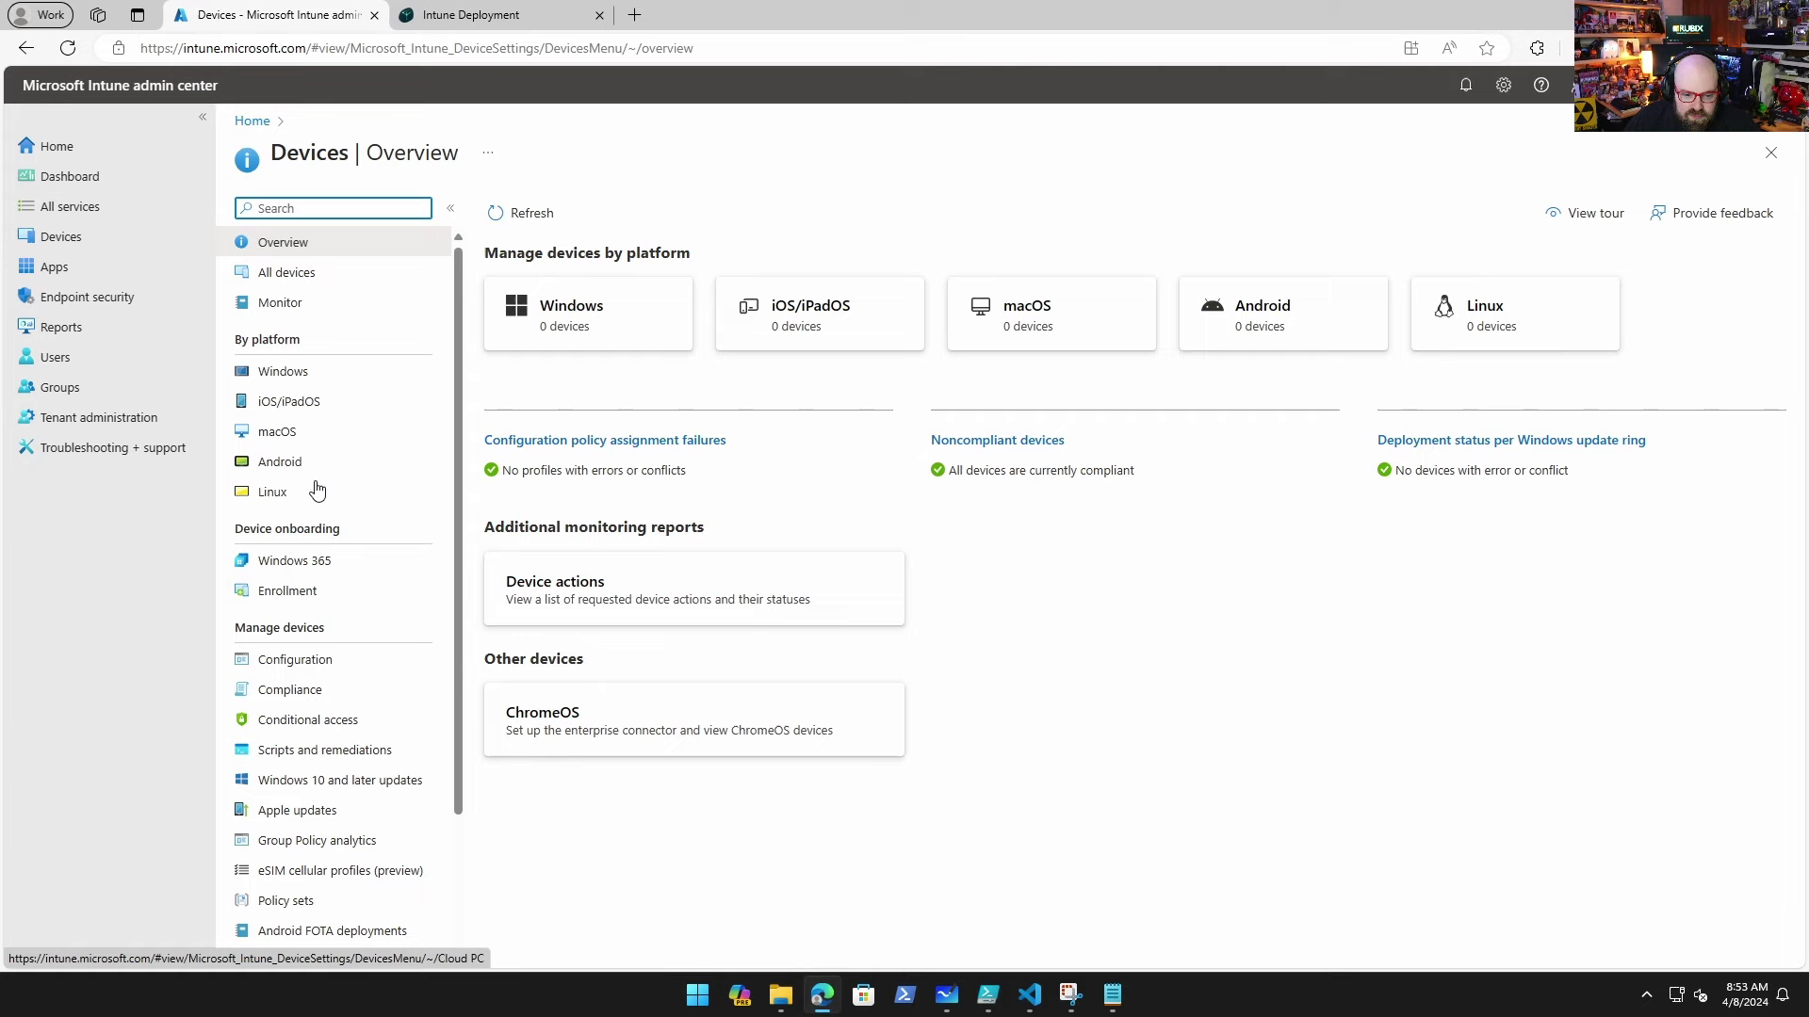
{"action": "left_click", "coordinate": [309, 373]}
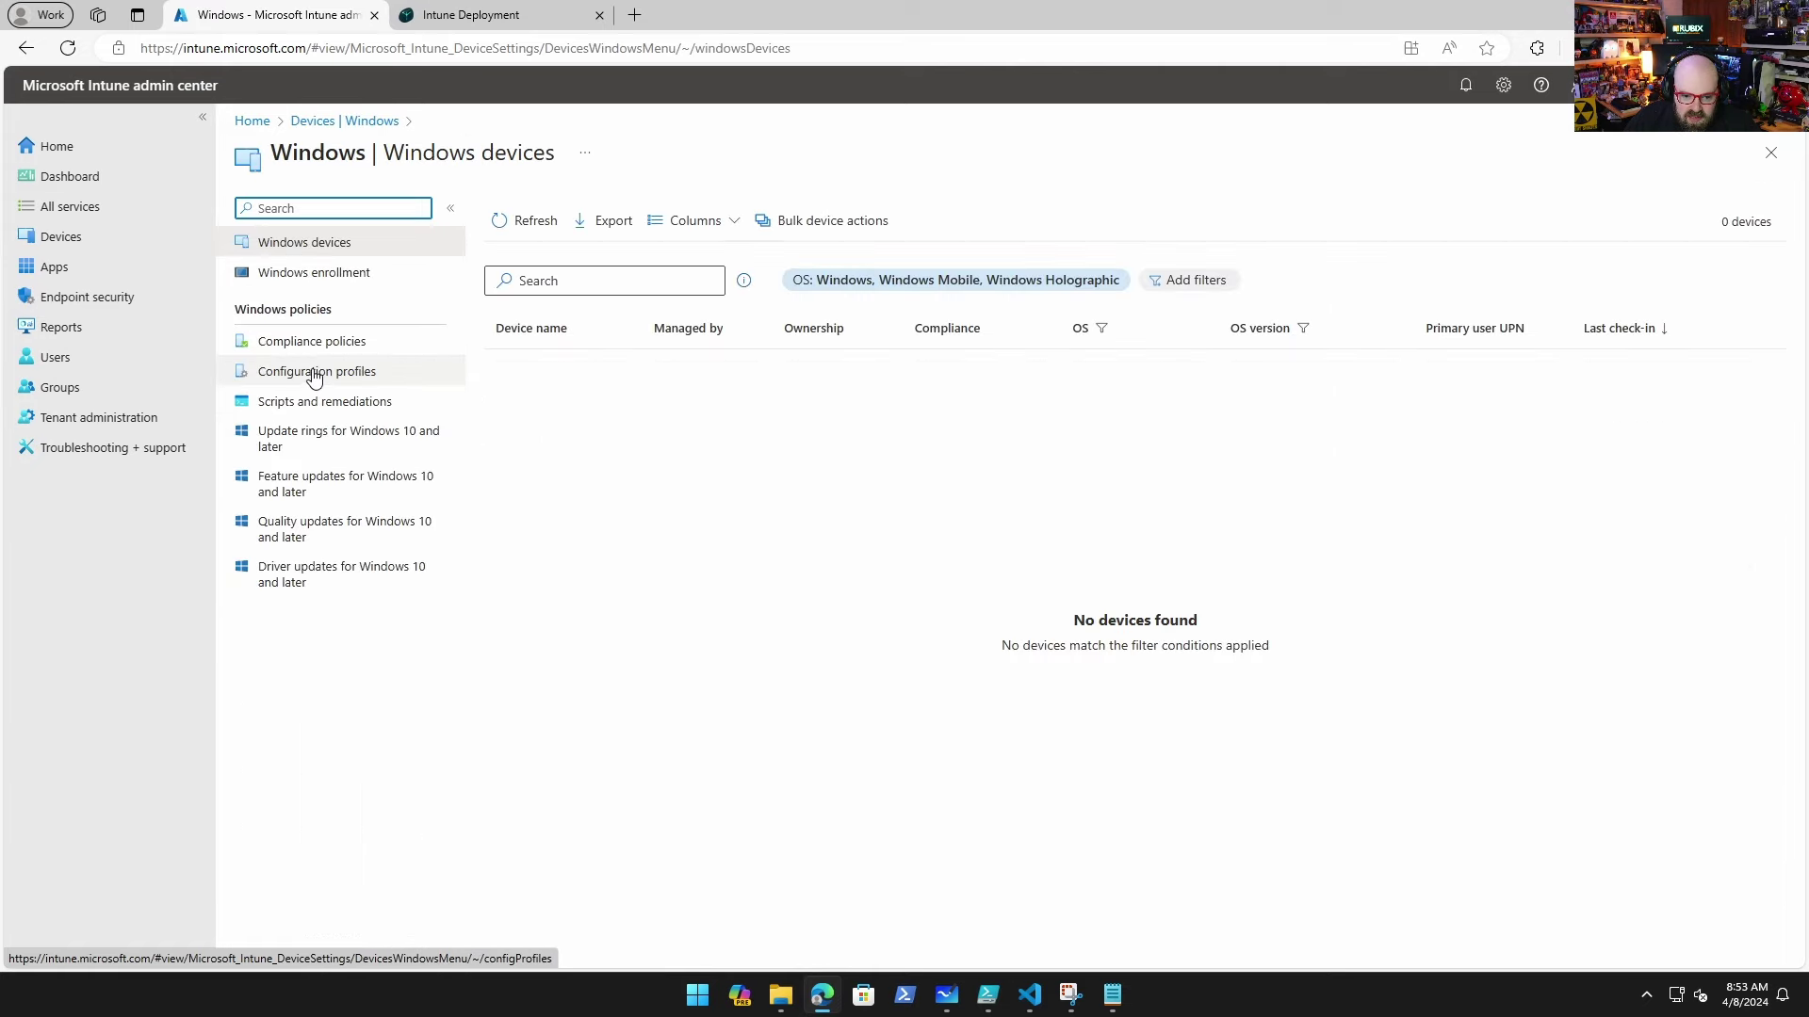
{"action": "left_click", "coordinate": [313, 375]}
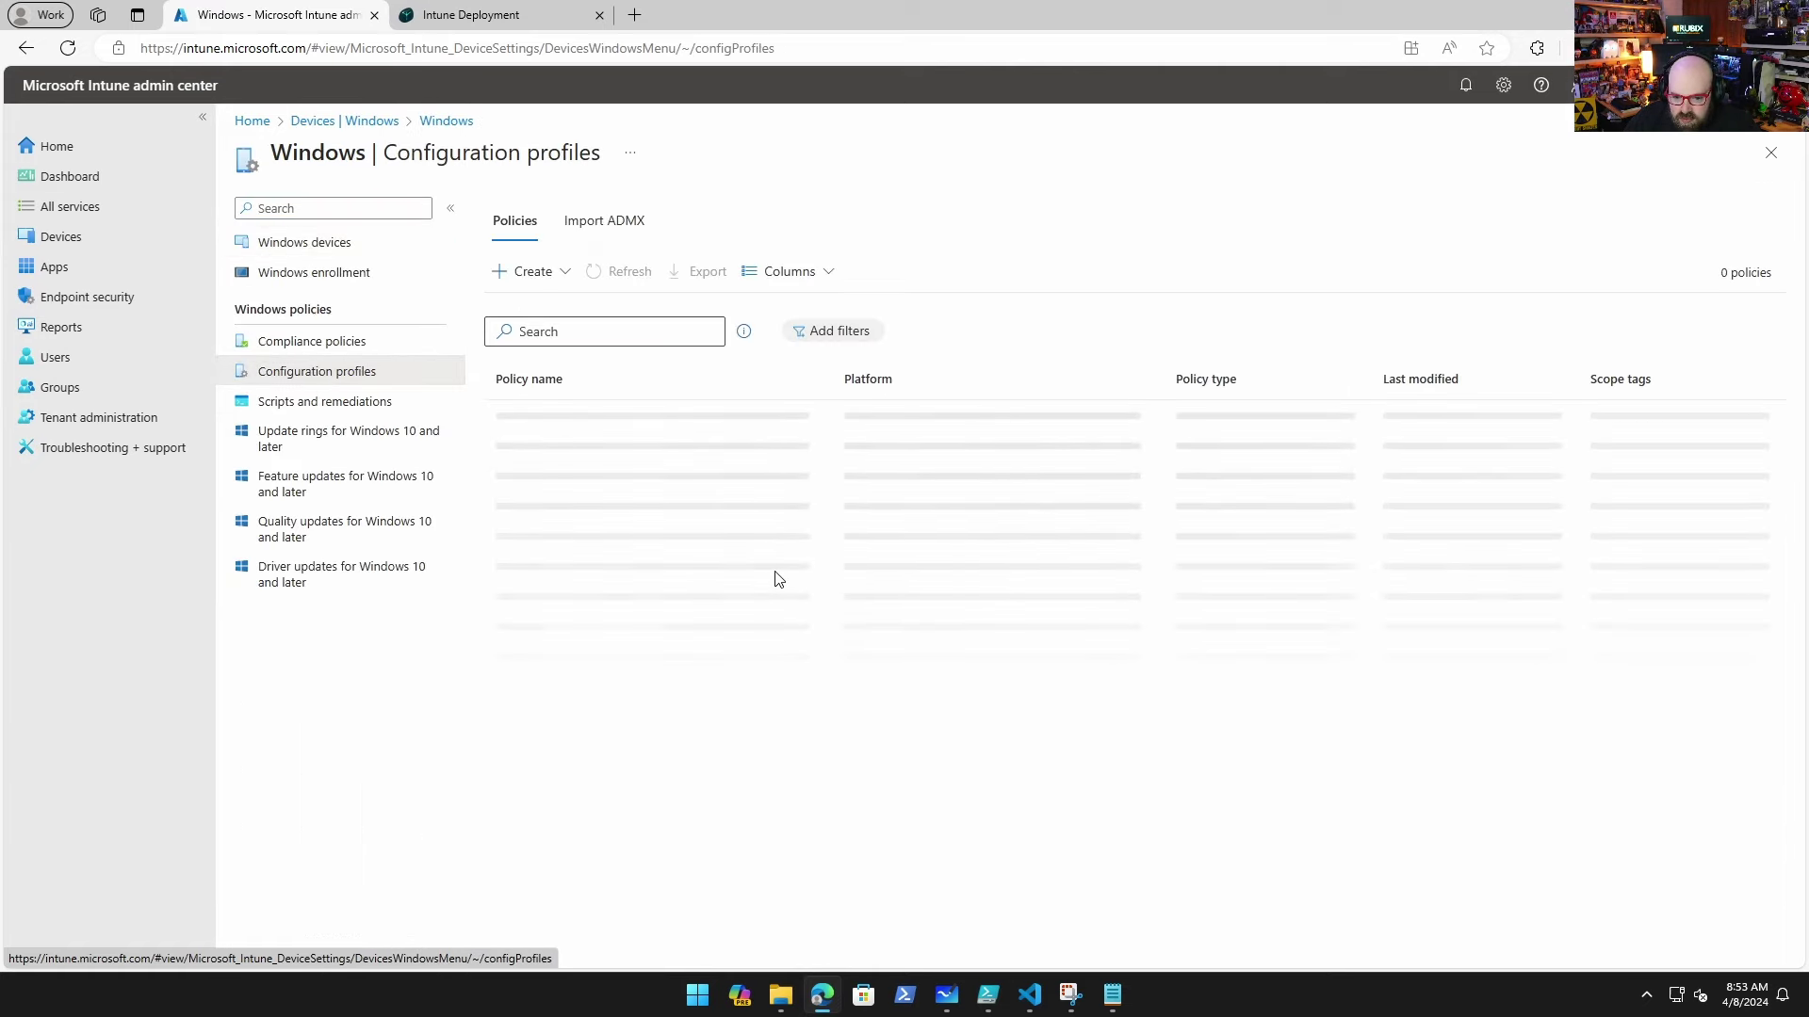
Step: Check Windows update rings and compliance policies, finishing on the empty Windows devices list
{"action": "left_click", "coordinate": [375, 452]}
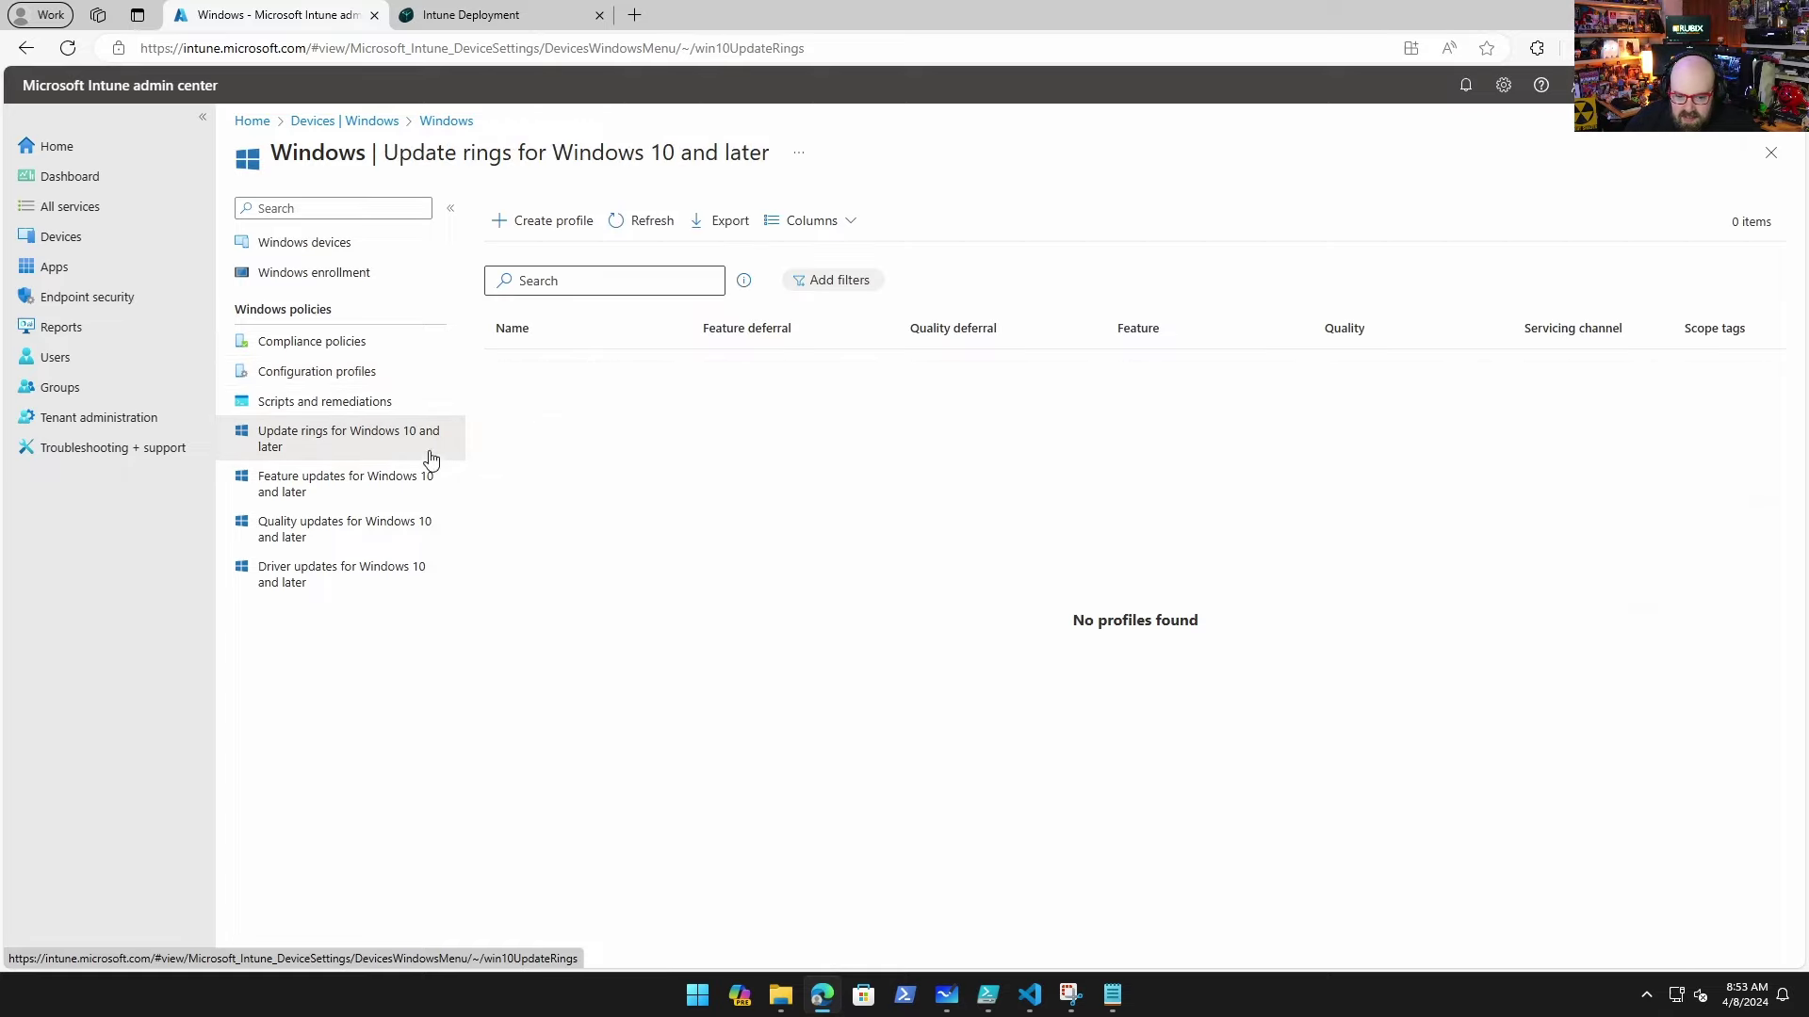
{"action": "left_click", "coordinate": [94, 234]}
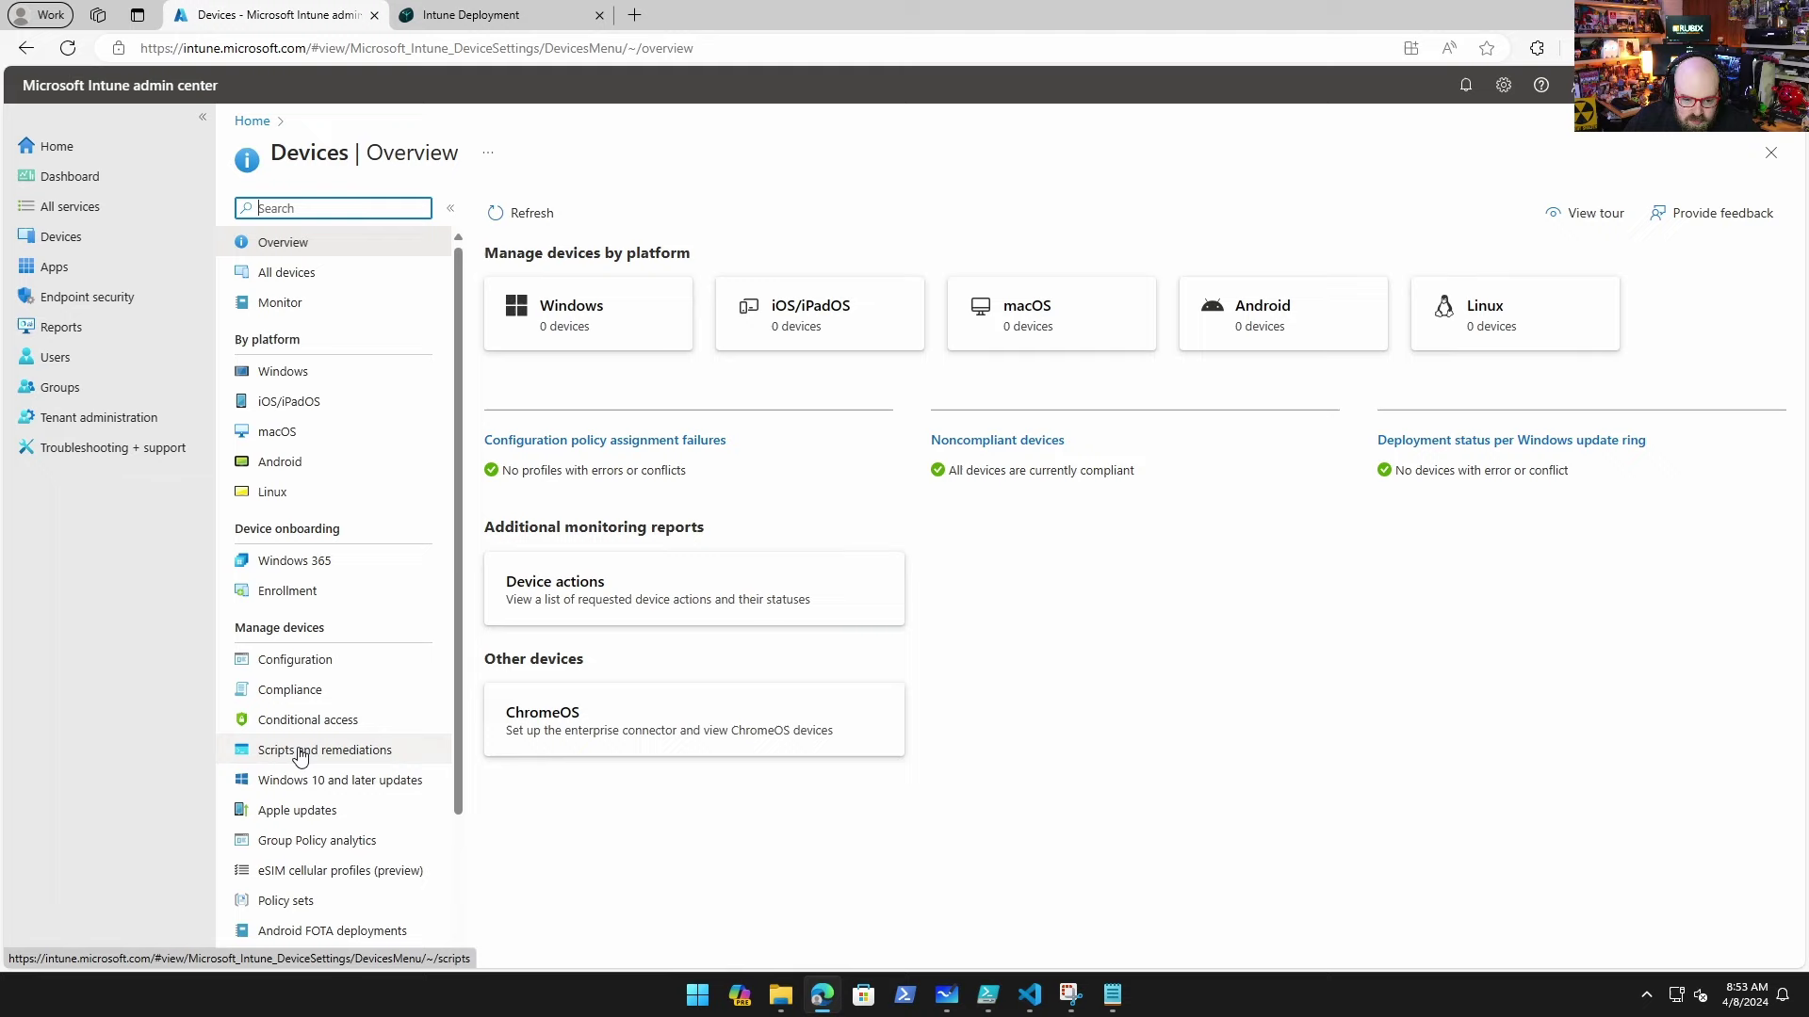
{"action": "left_click", "coordinate": [311, 689]}
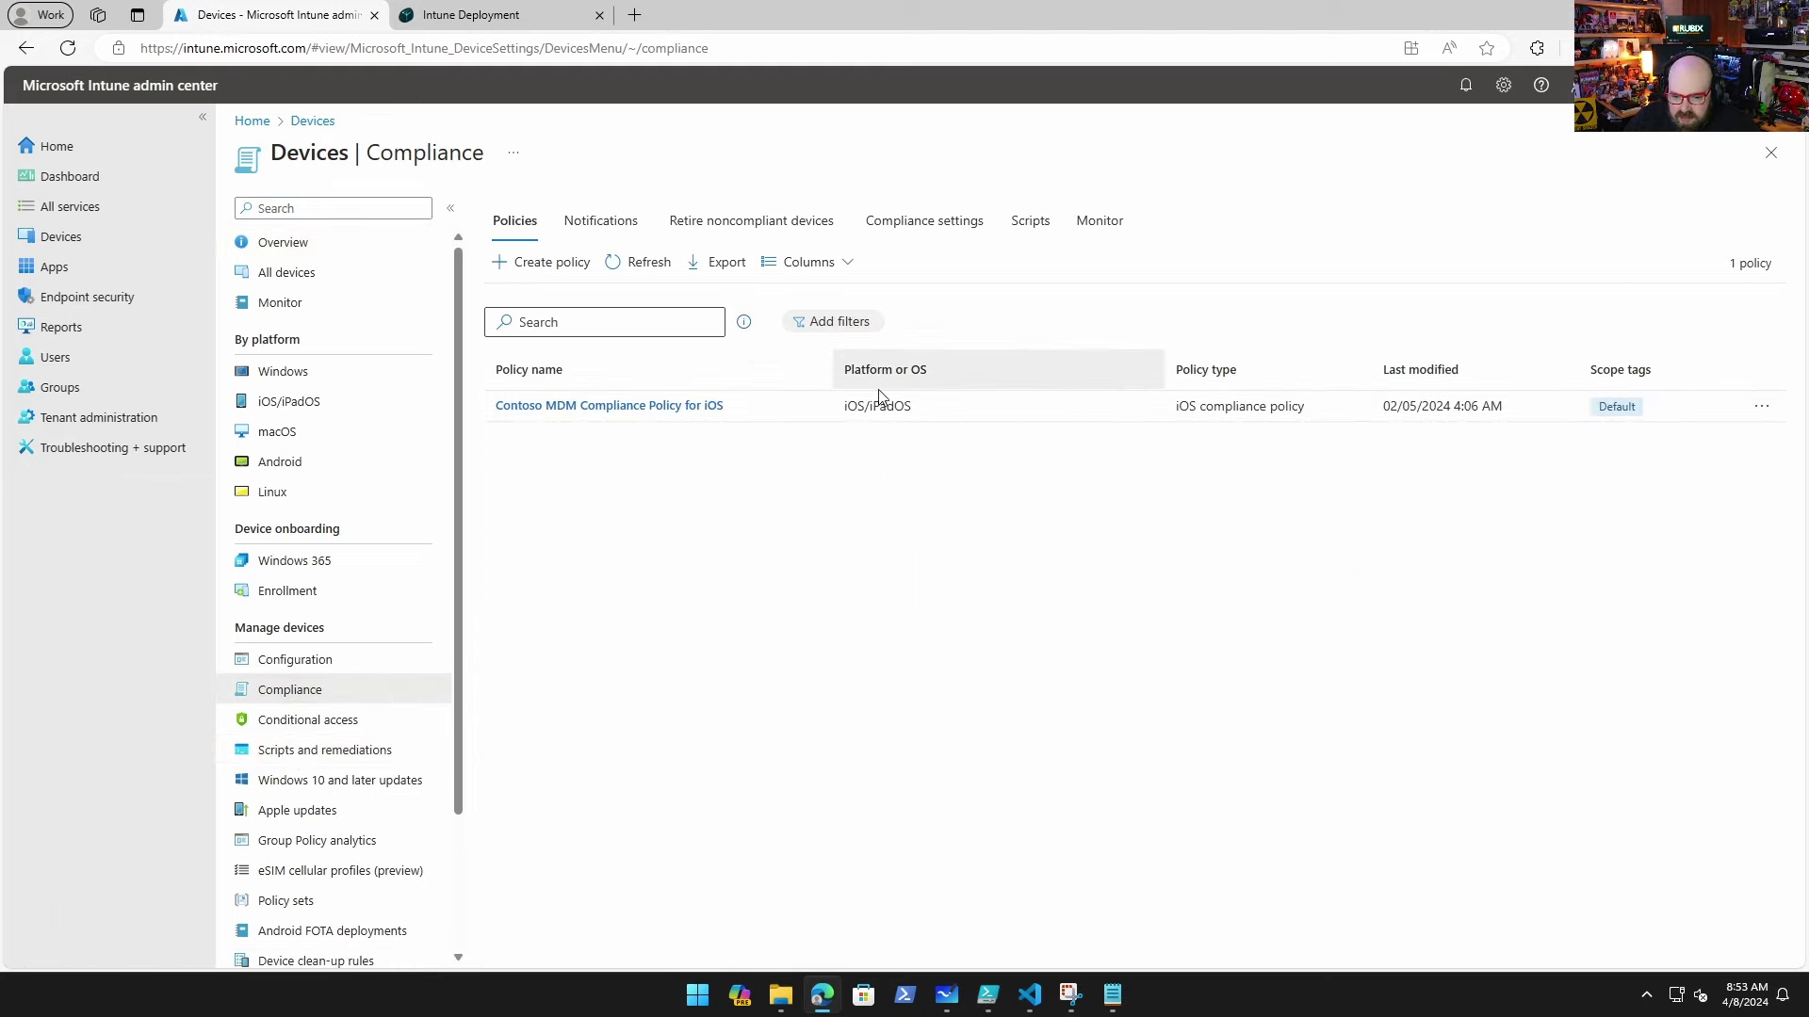
{"action": "left_click", "coordinate": [286, 371]}
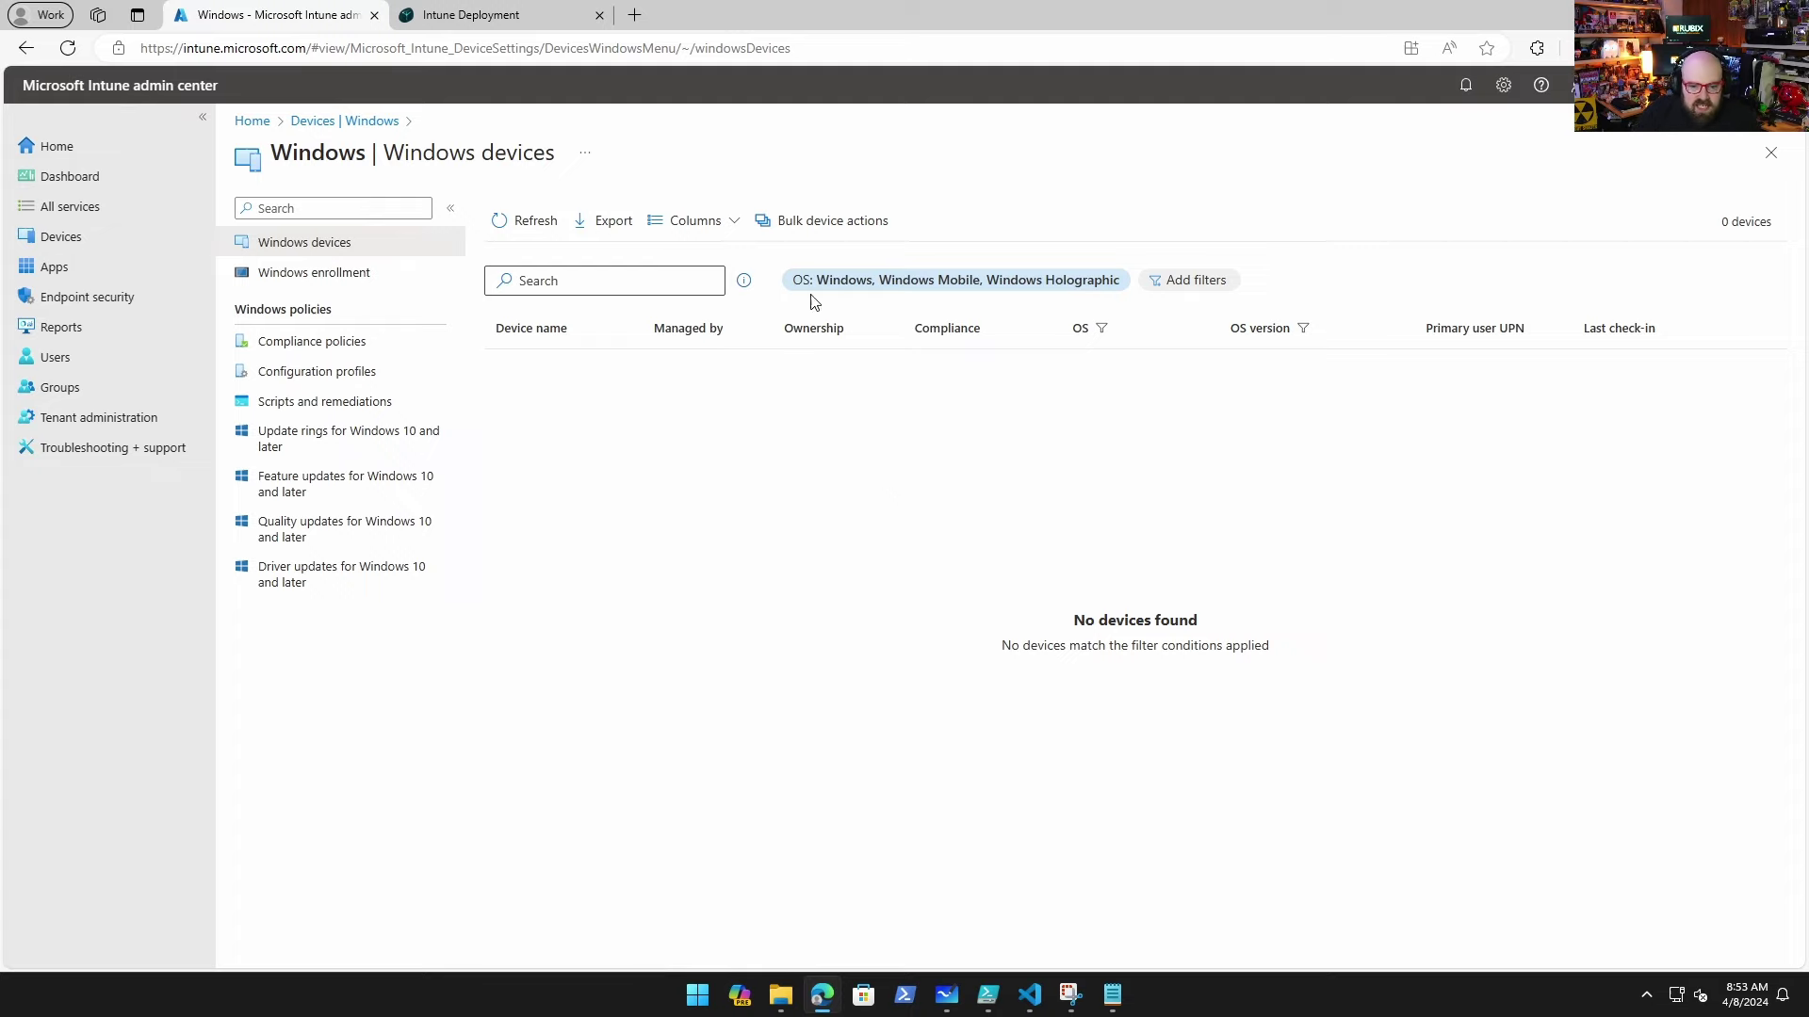
{"action": "left_click", "coordinate": [528, 19]}
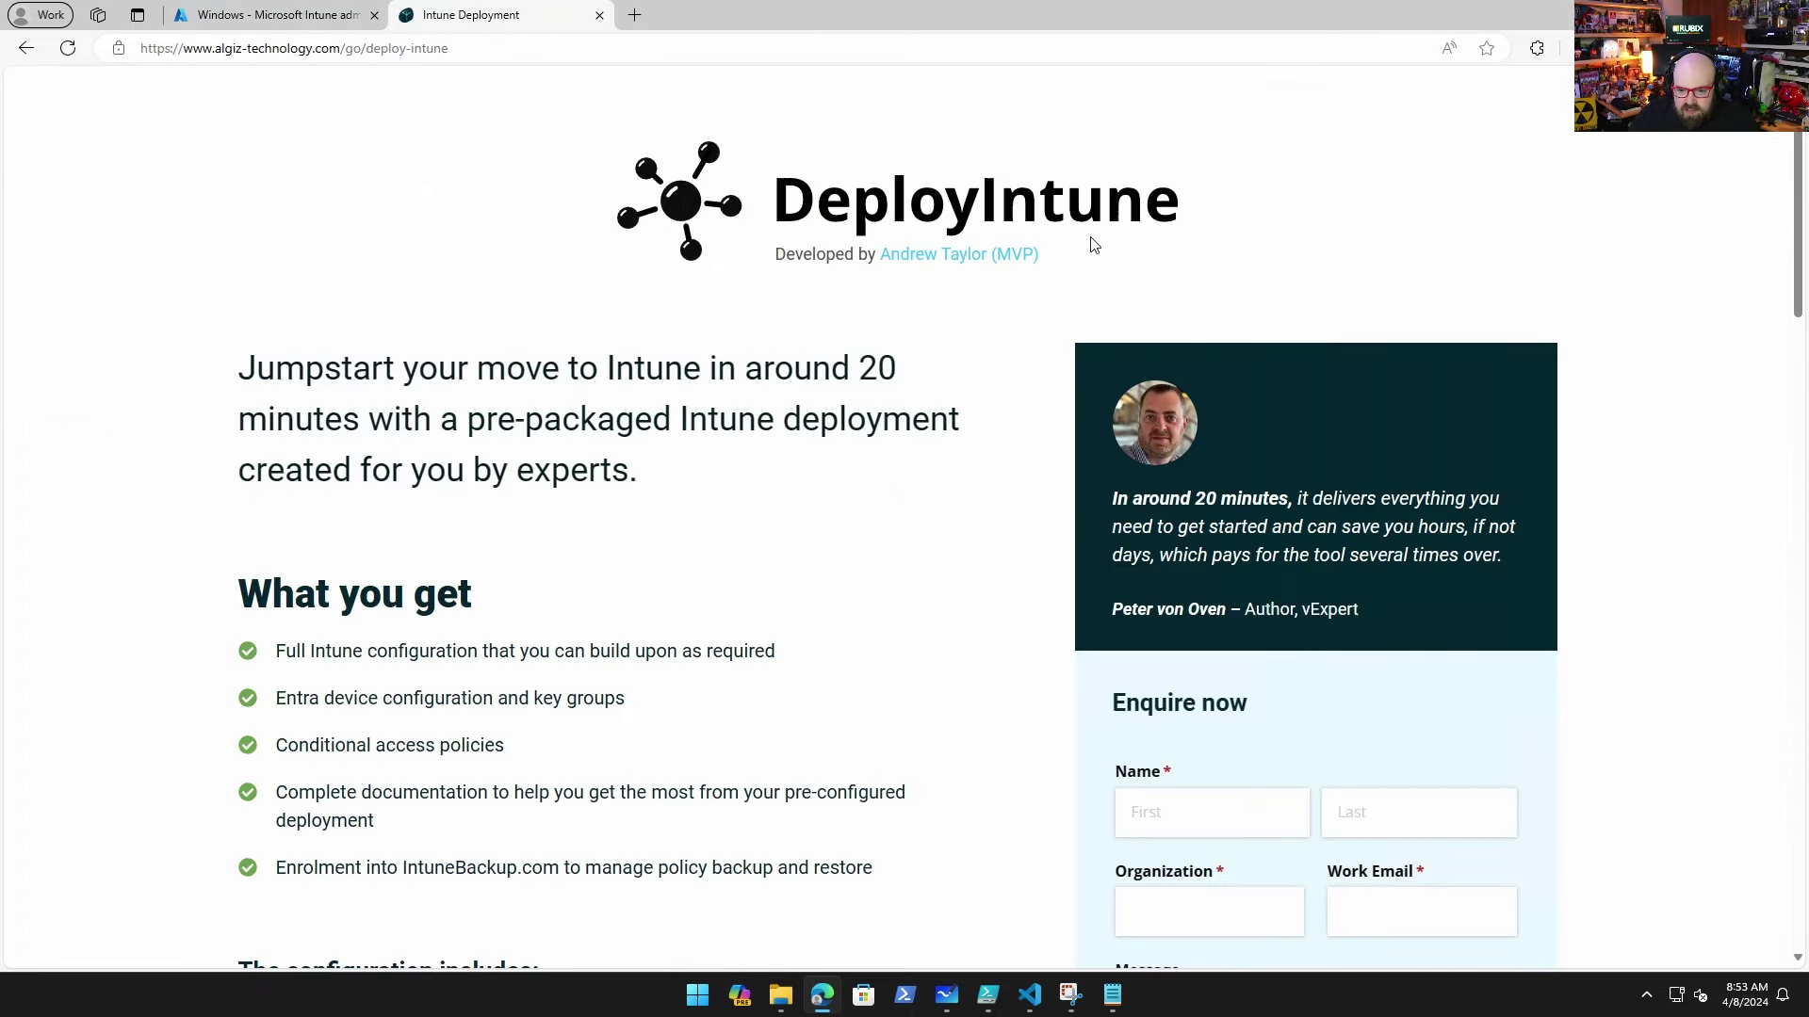
{"action": "scroll", "coordinate": [544, 668], "scroll_direction": "down", "scroll_amount": 3}
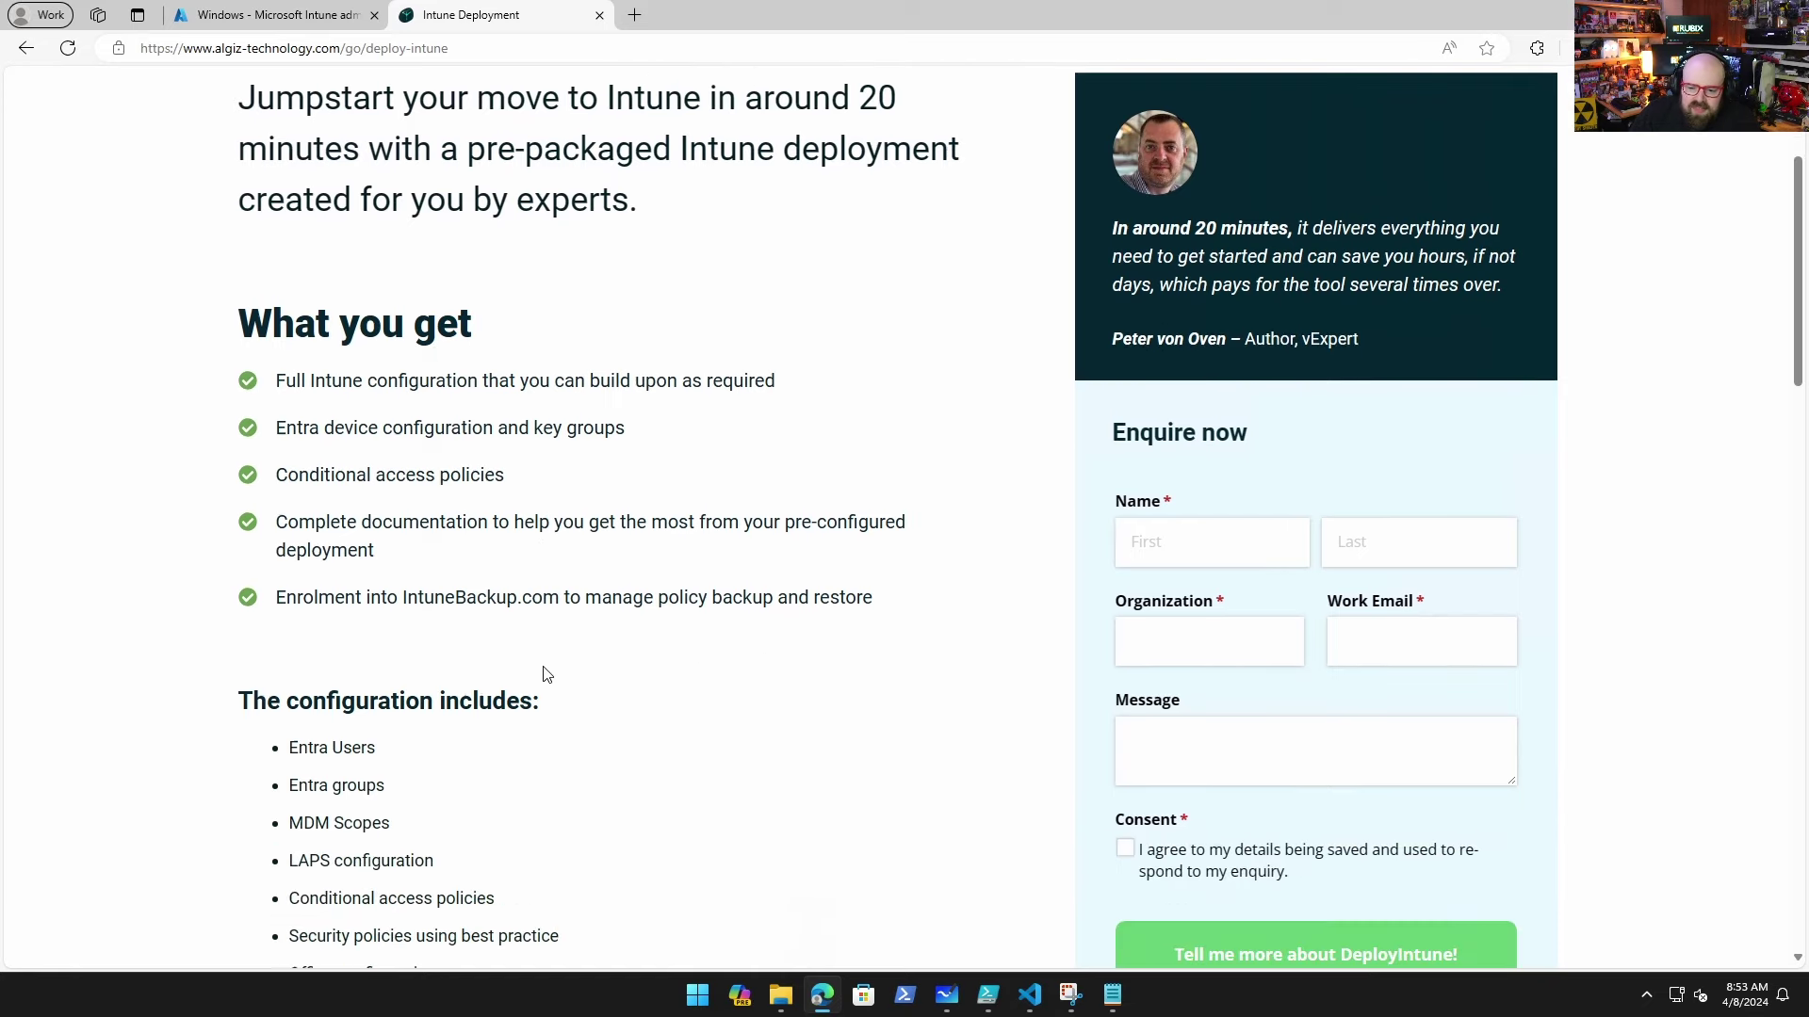
{"action": "scroll", "coordinate": [545, 675], "scroll_direction": "down", "scroll_amount": 4}
{"action": "scroll", "coordinate": [544, 675], "scroll_direction": "up", "scroll_amount": 2}
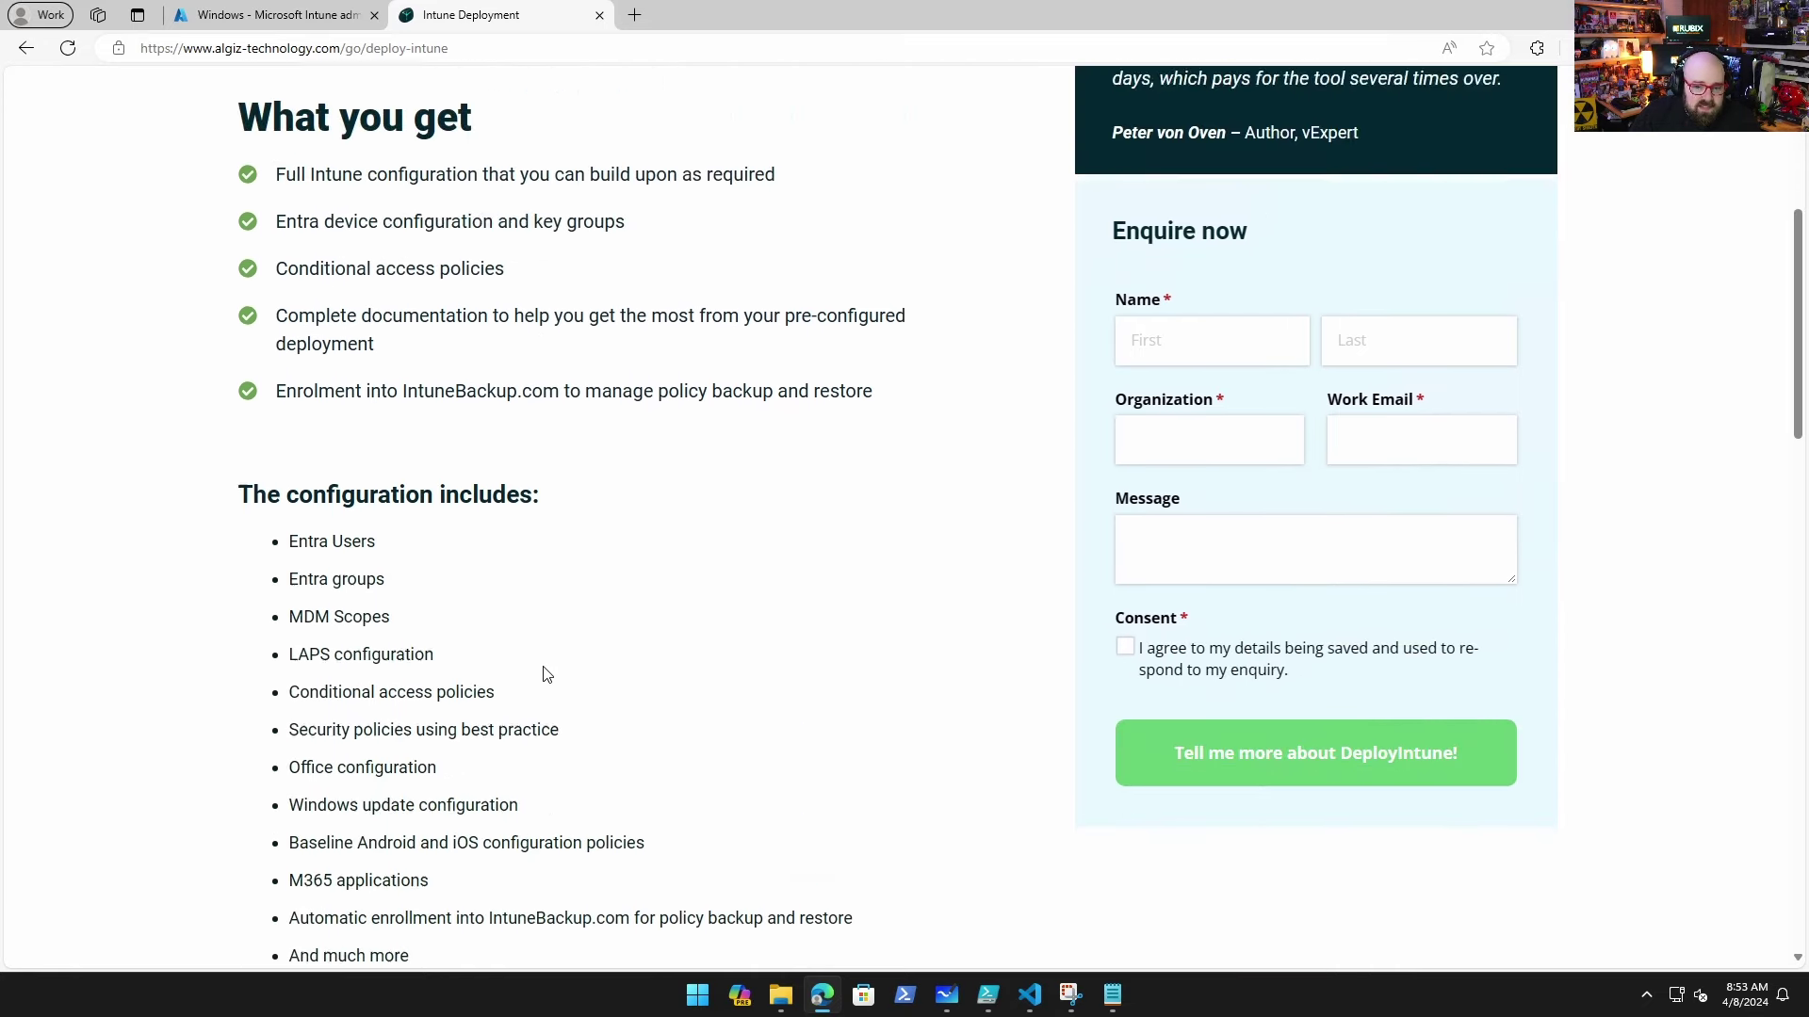
{"action": "scroll", "coordinate": [544, 674], "scroll_direction": "up", "scroll_amount": 2}
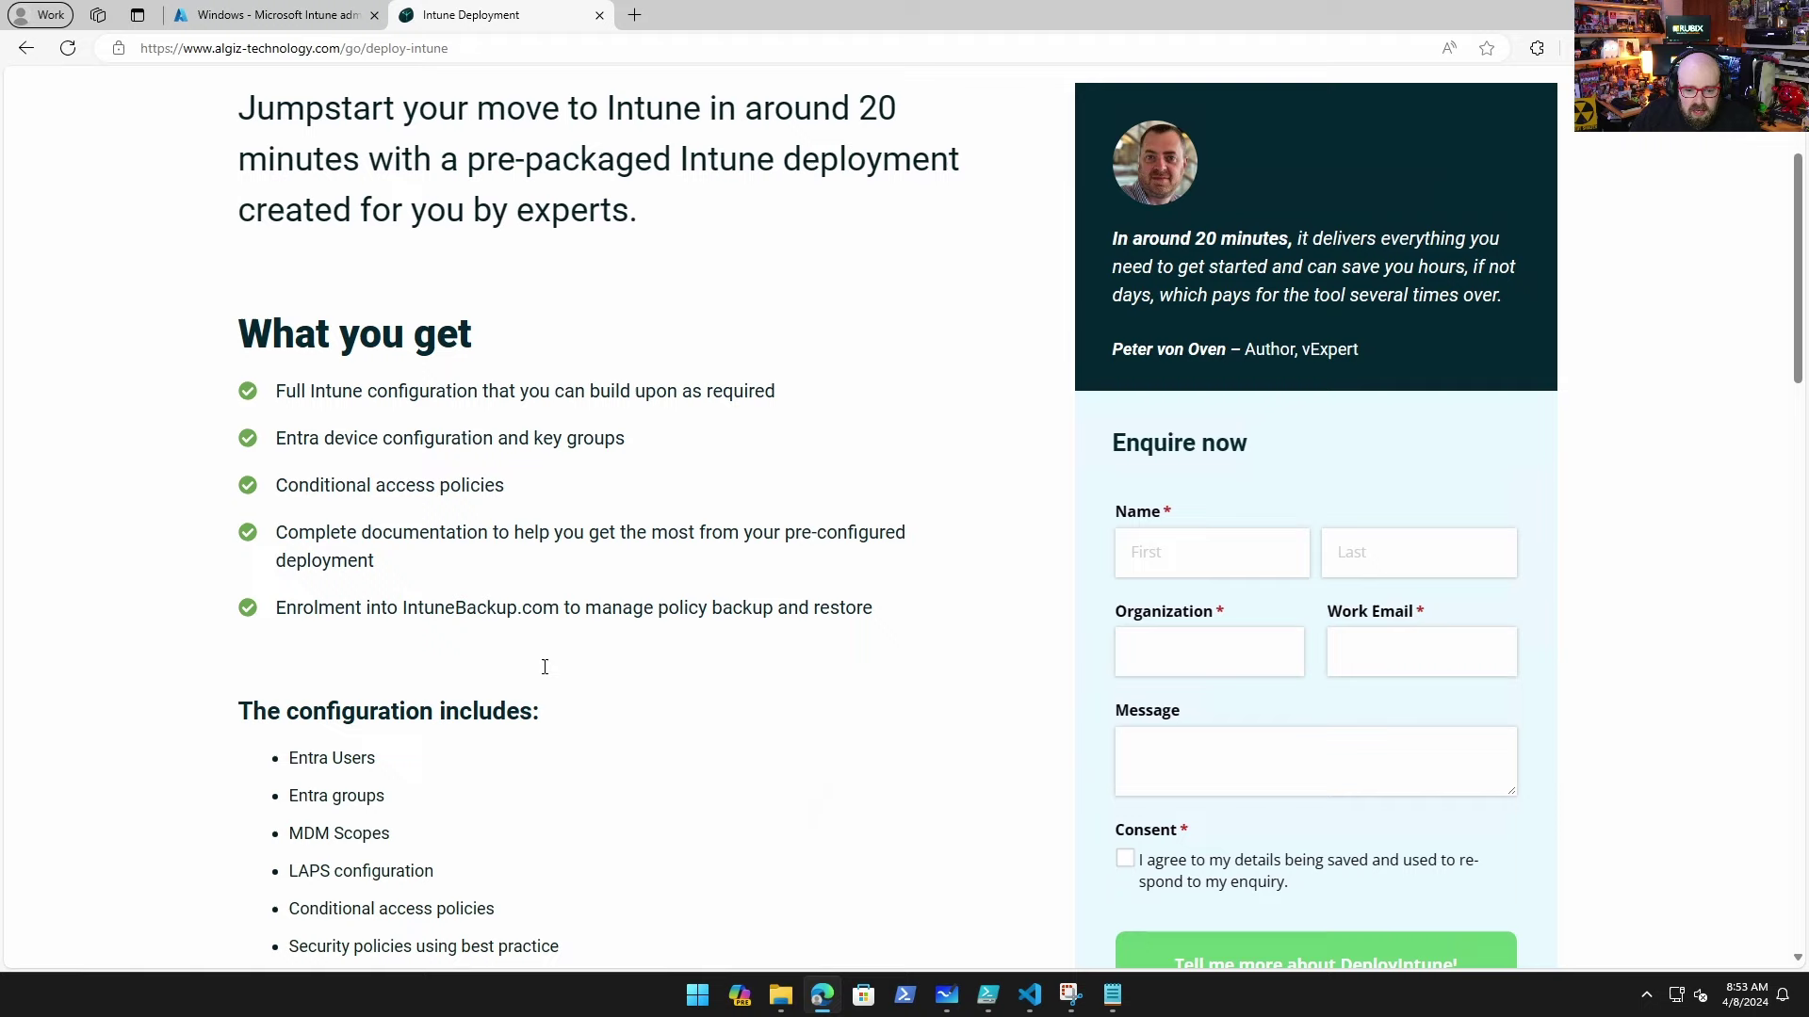
{"action": "scroll", "coordinate": [545, 667], "scroll_direction": "down", "scroll_amount": 5}
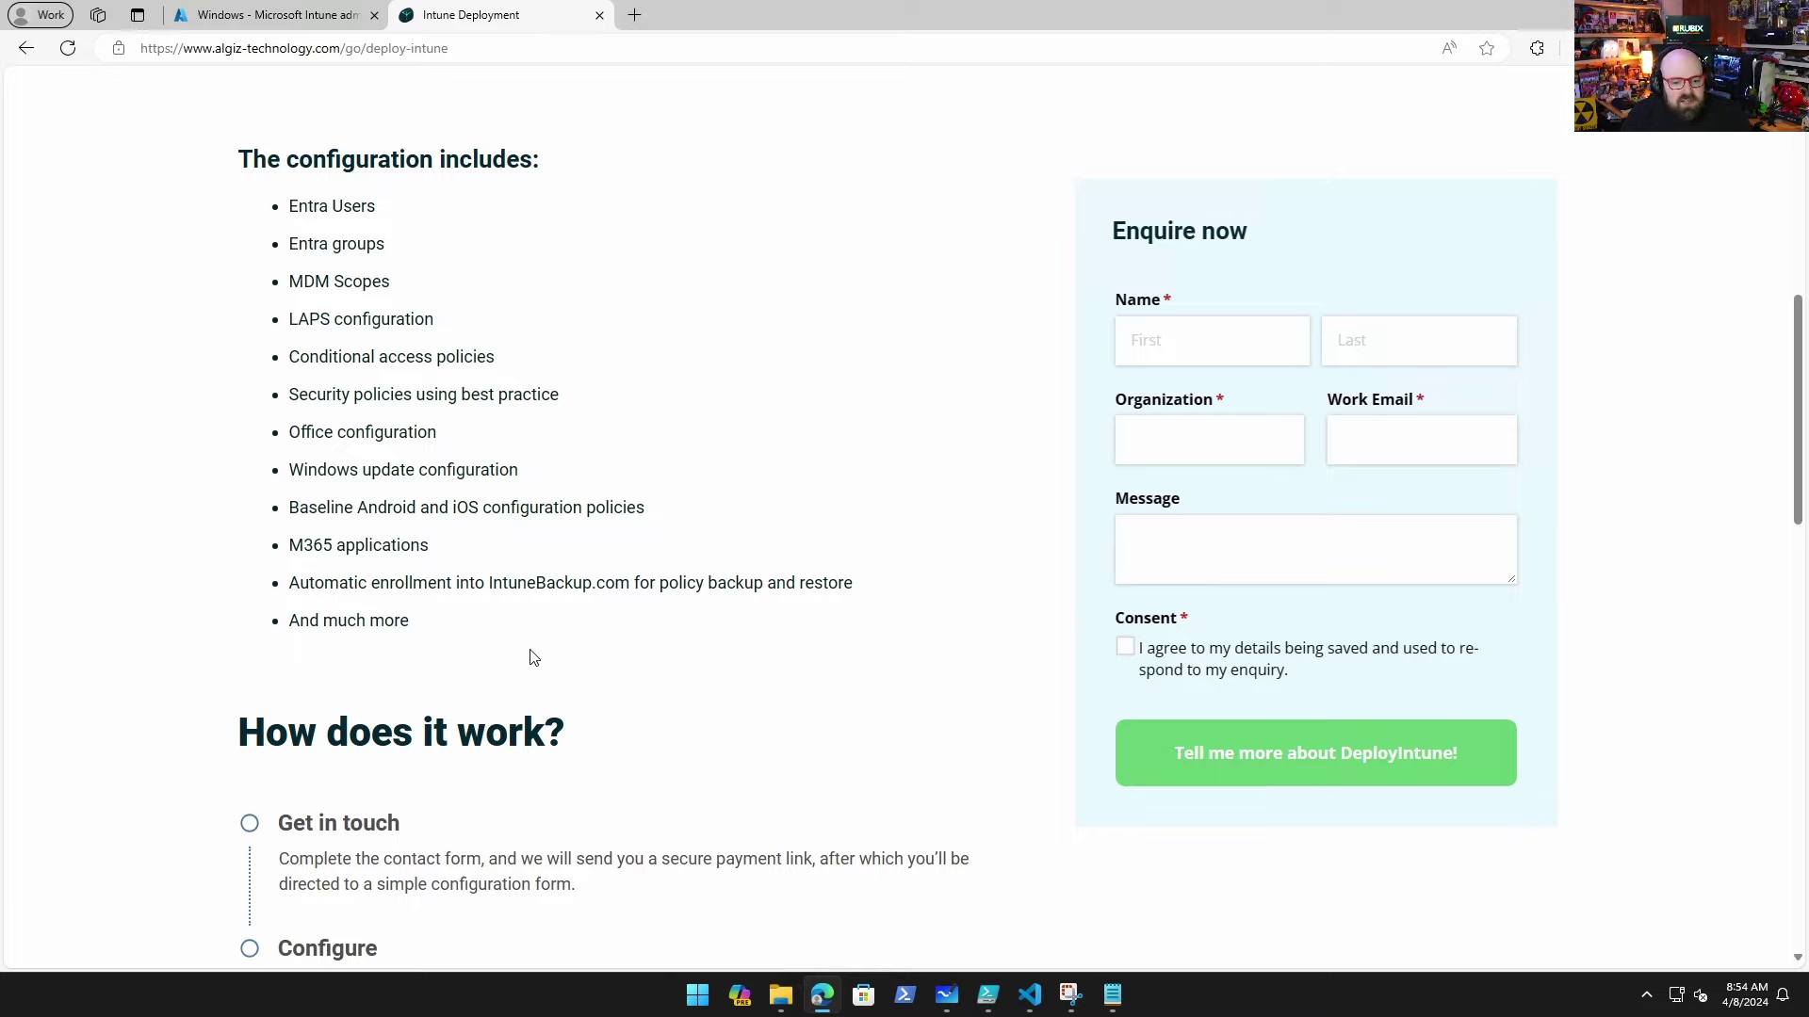
{"action": "scroll", "coordinate": [447, 541], "scroll_direction": "up", "scroll_amount": 10}
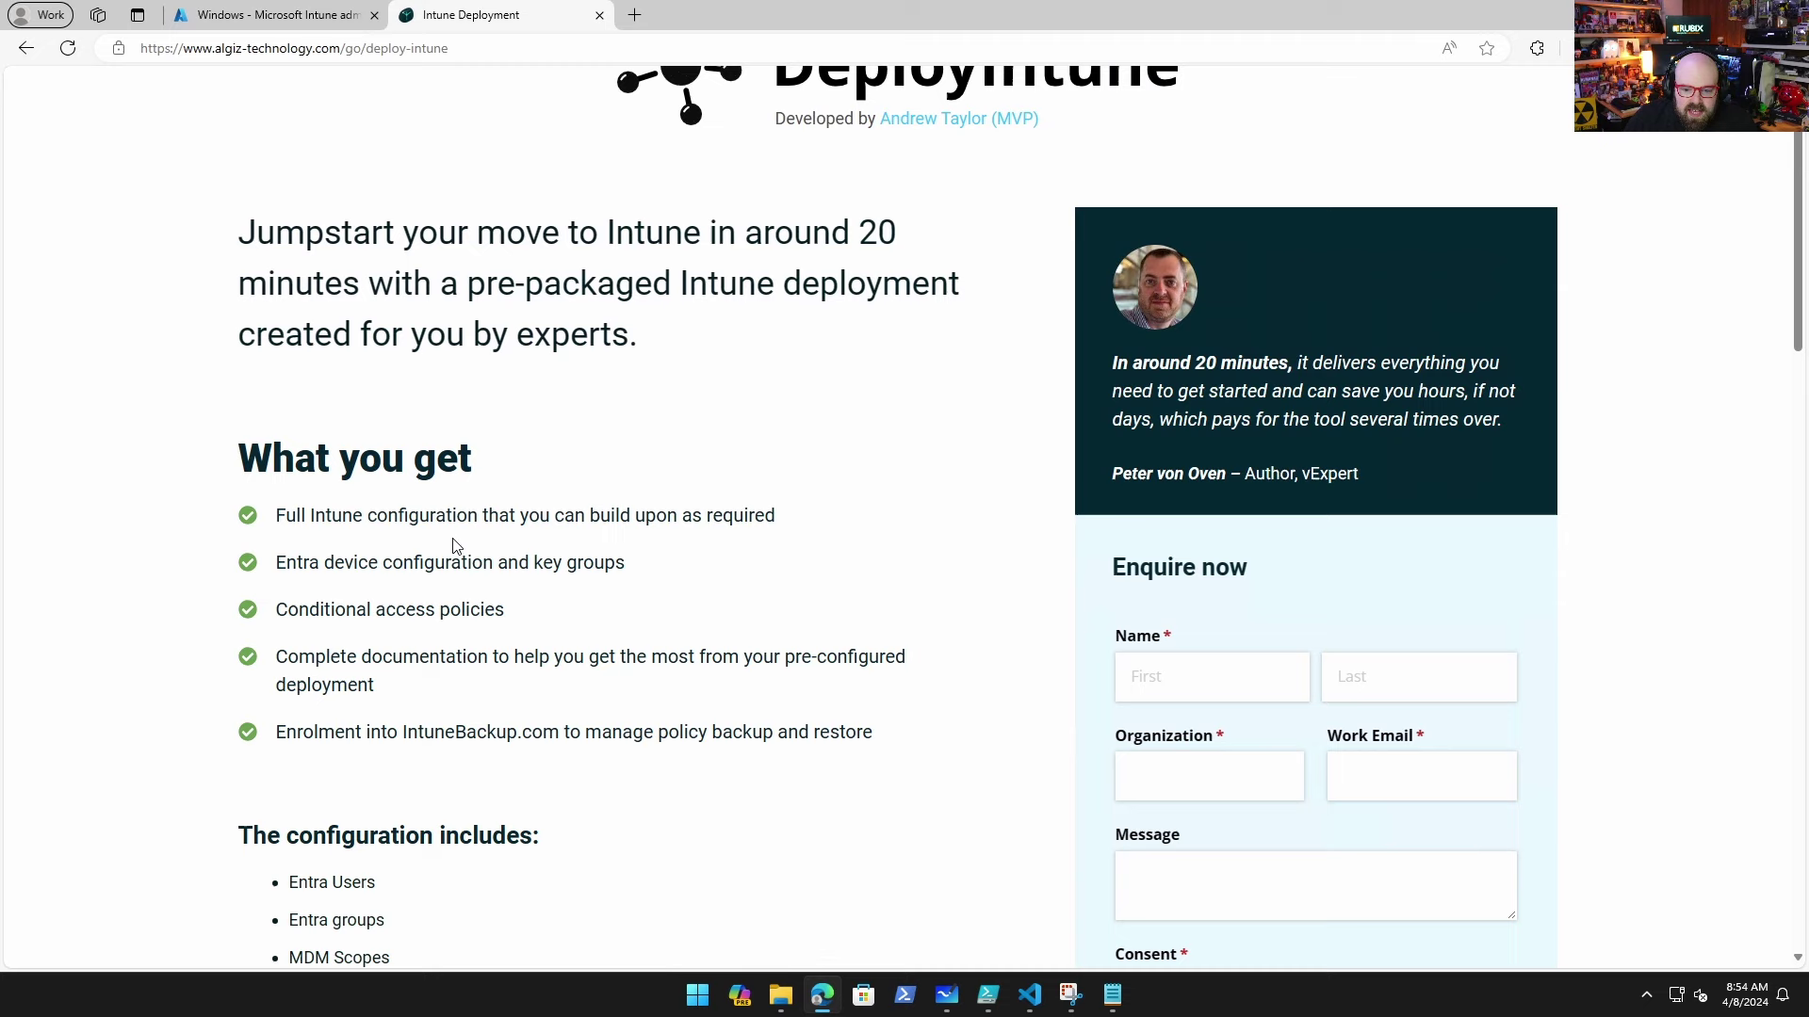
{"action": "left_click", "coordinate": [262, 28]}
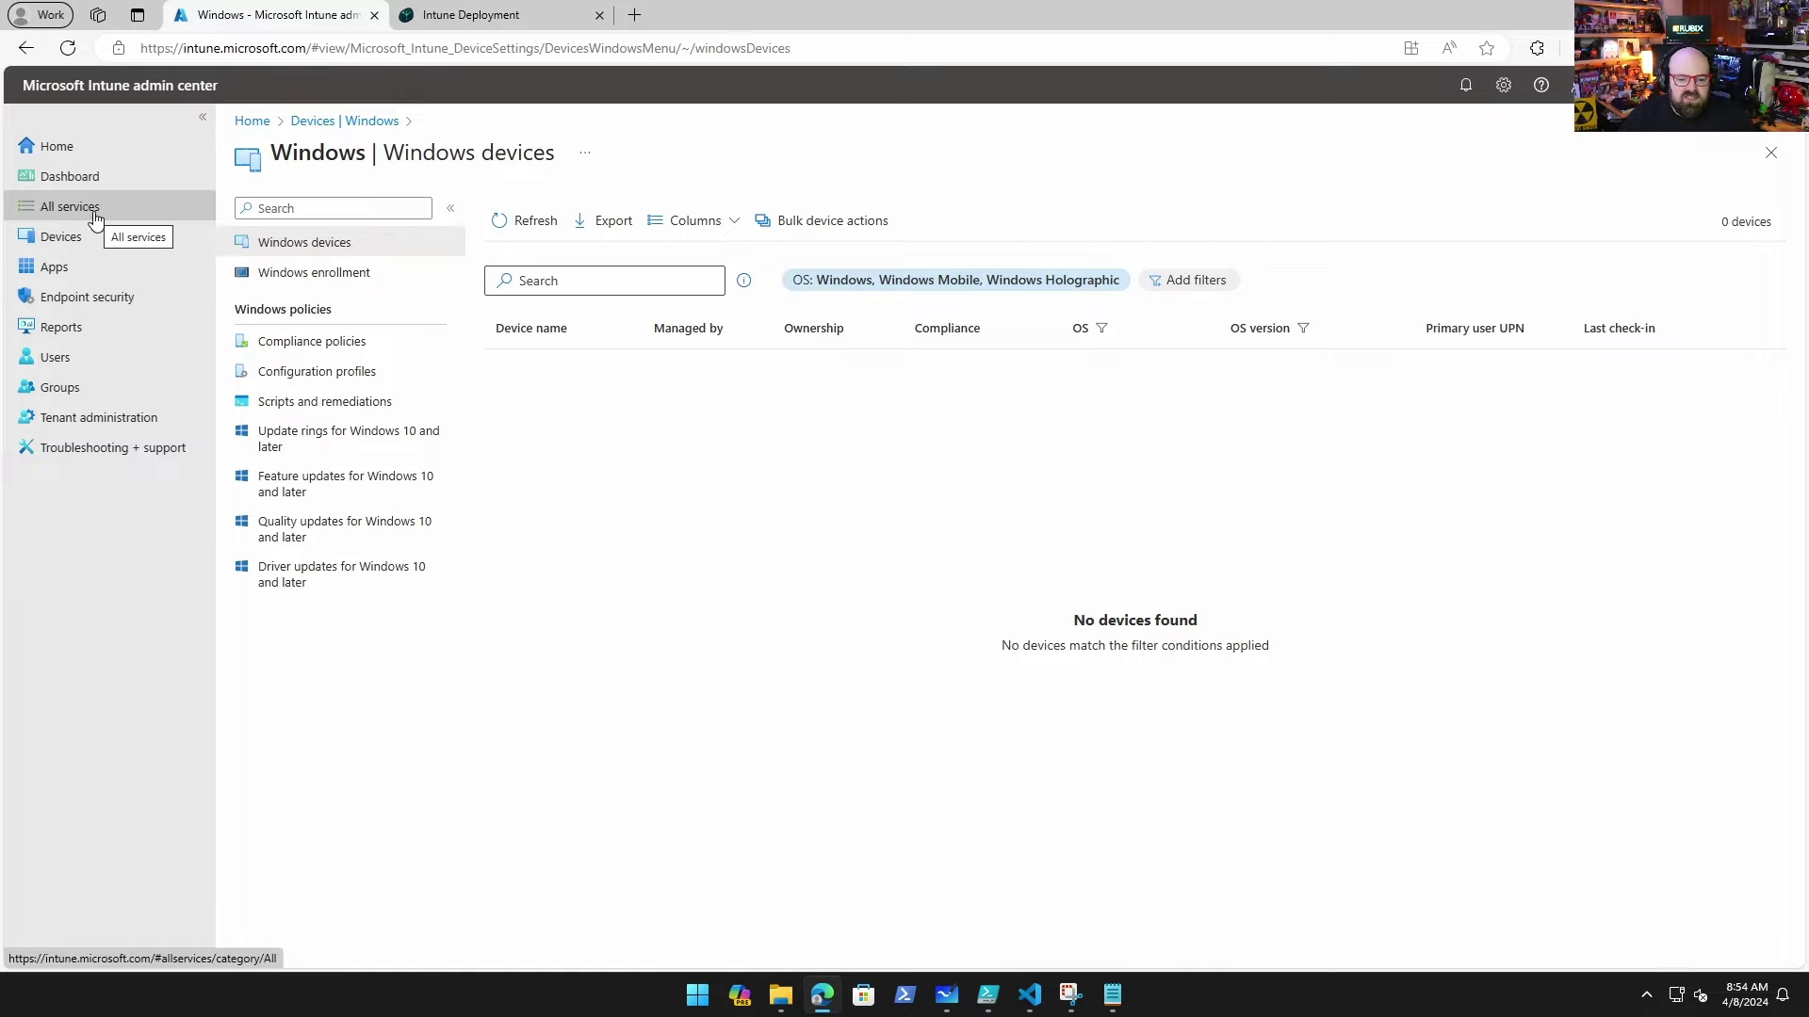
{"action": "left_click", "coordinate": [439, 19]}
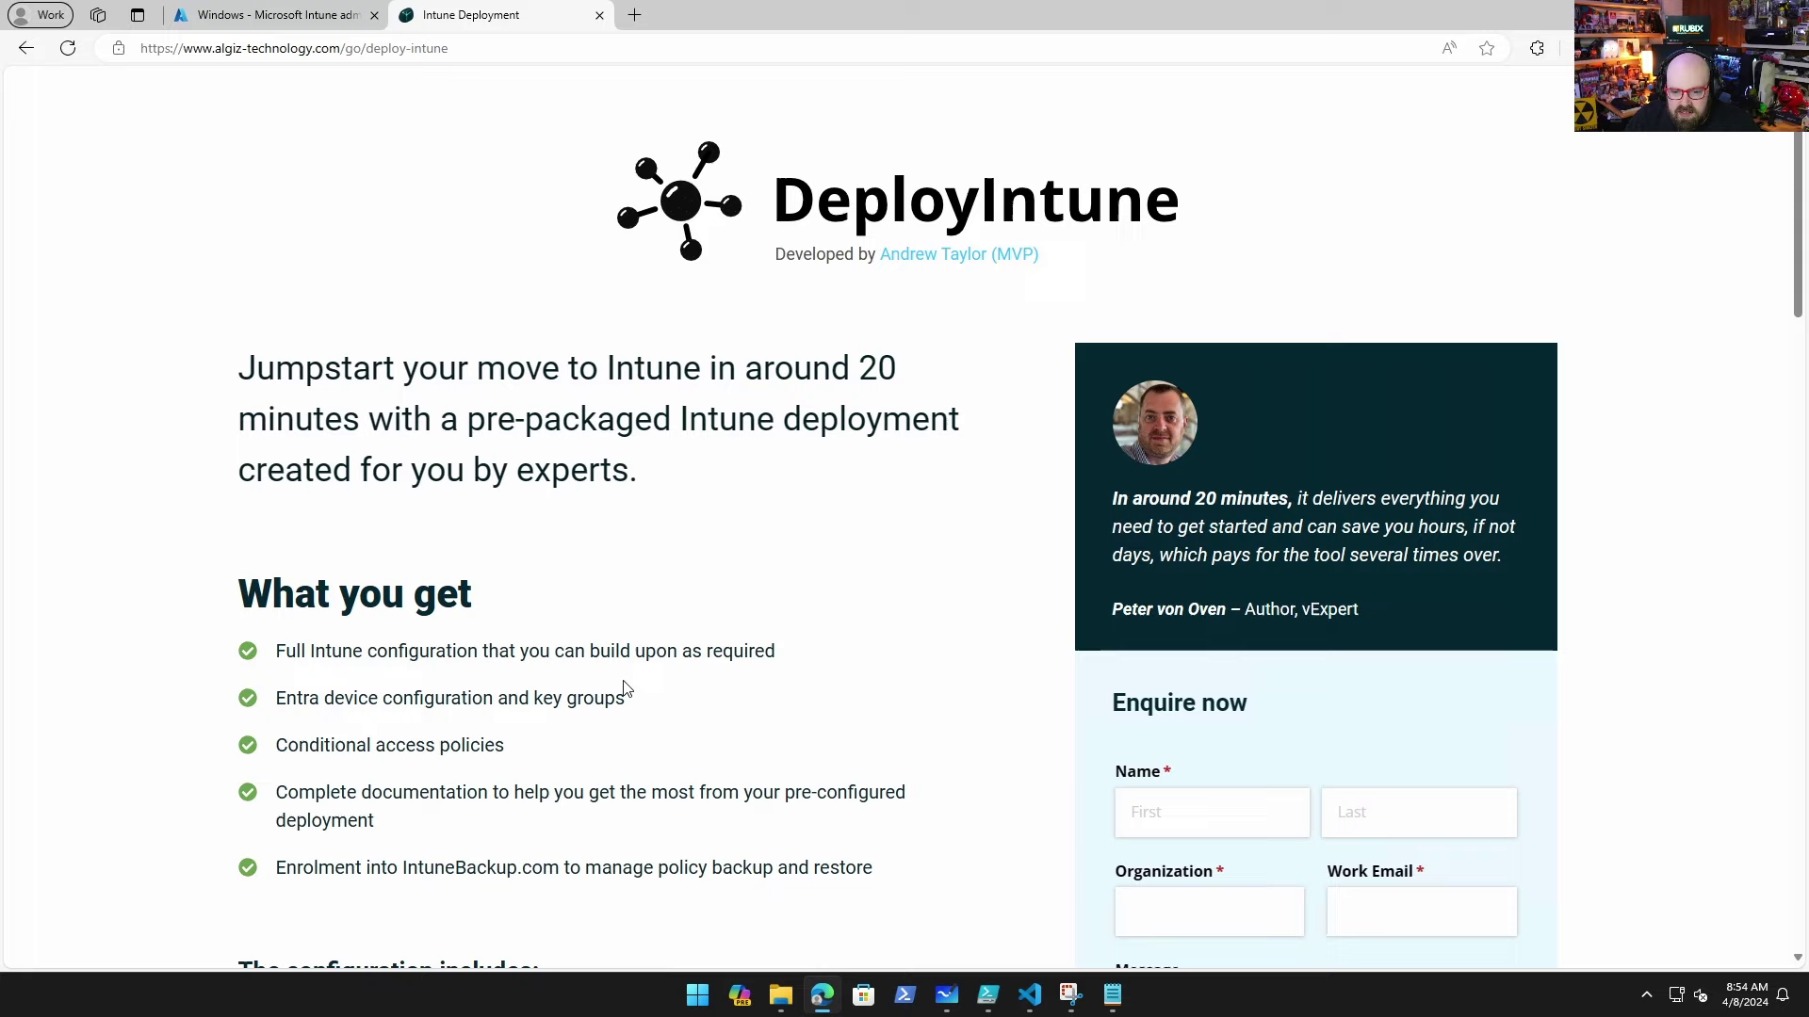
{"action": "scroll", "coordinate": [1009, 461], "scroll_direction": "down", "scroll_amount": 5}
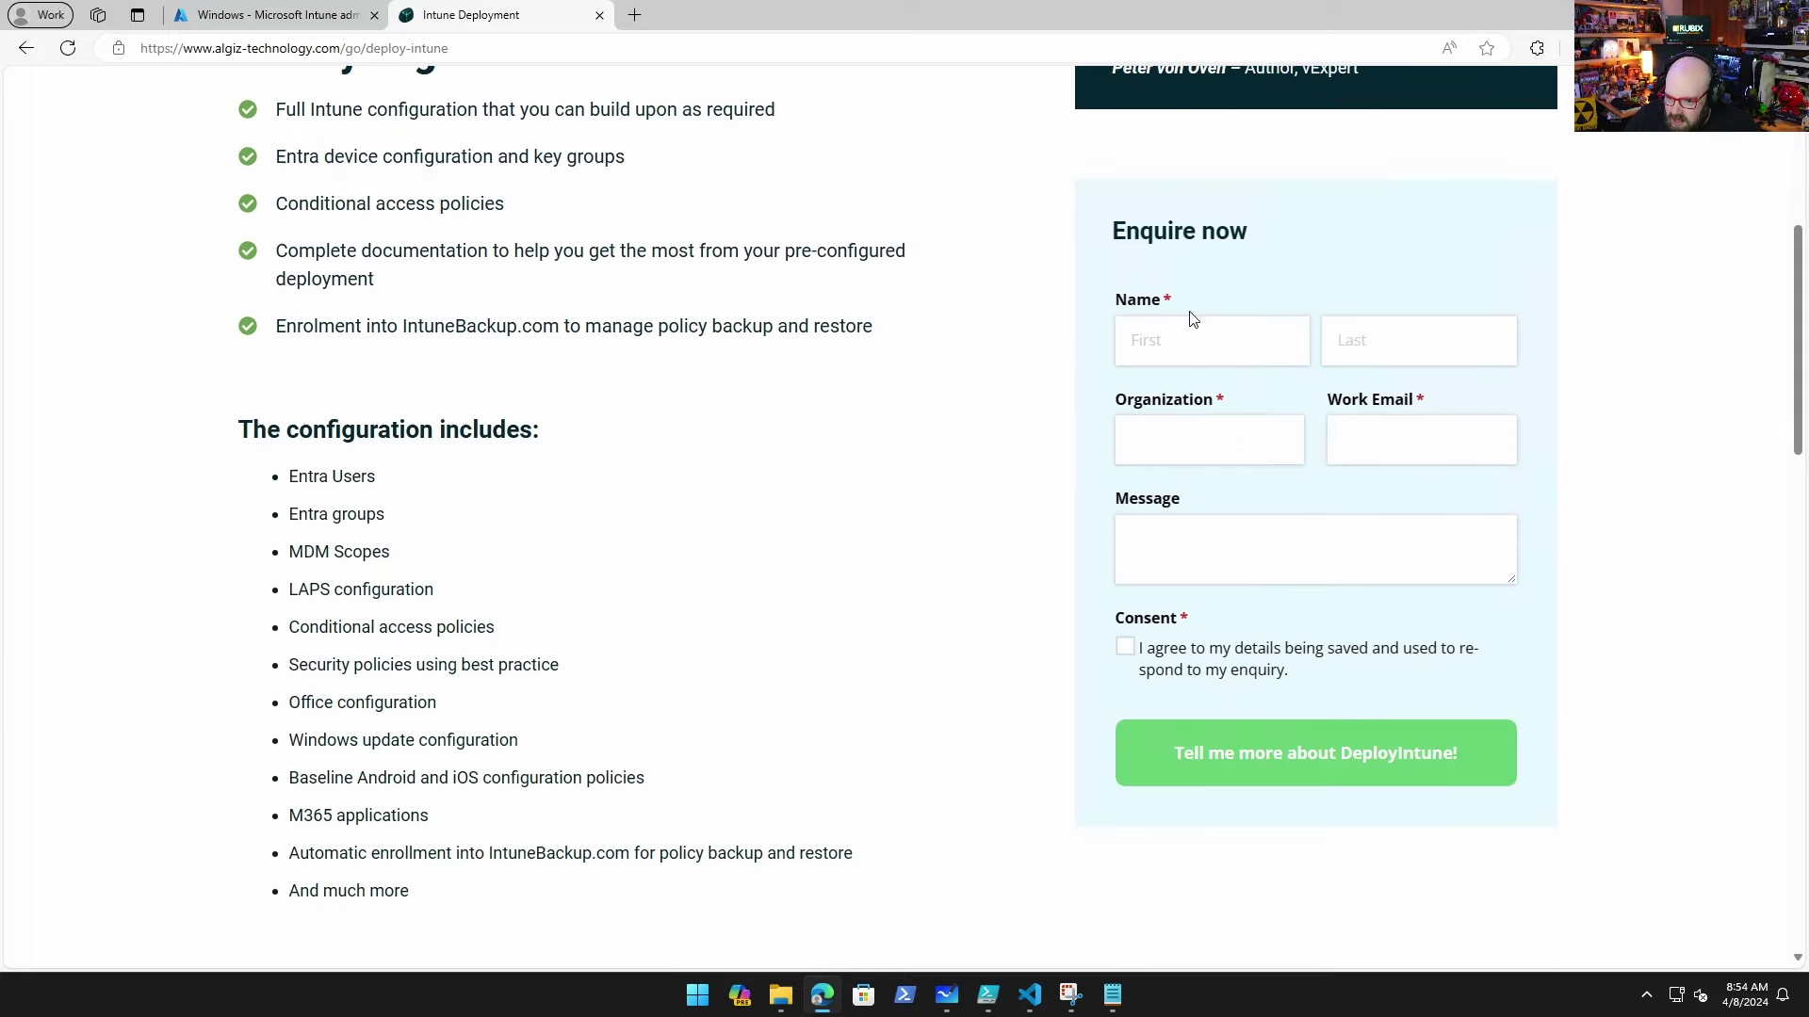
{"action": "scroll", "coordinate": [753, 308], "scroll_direction": "down", "scroll_amount": 6}
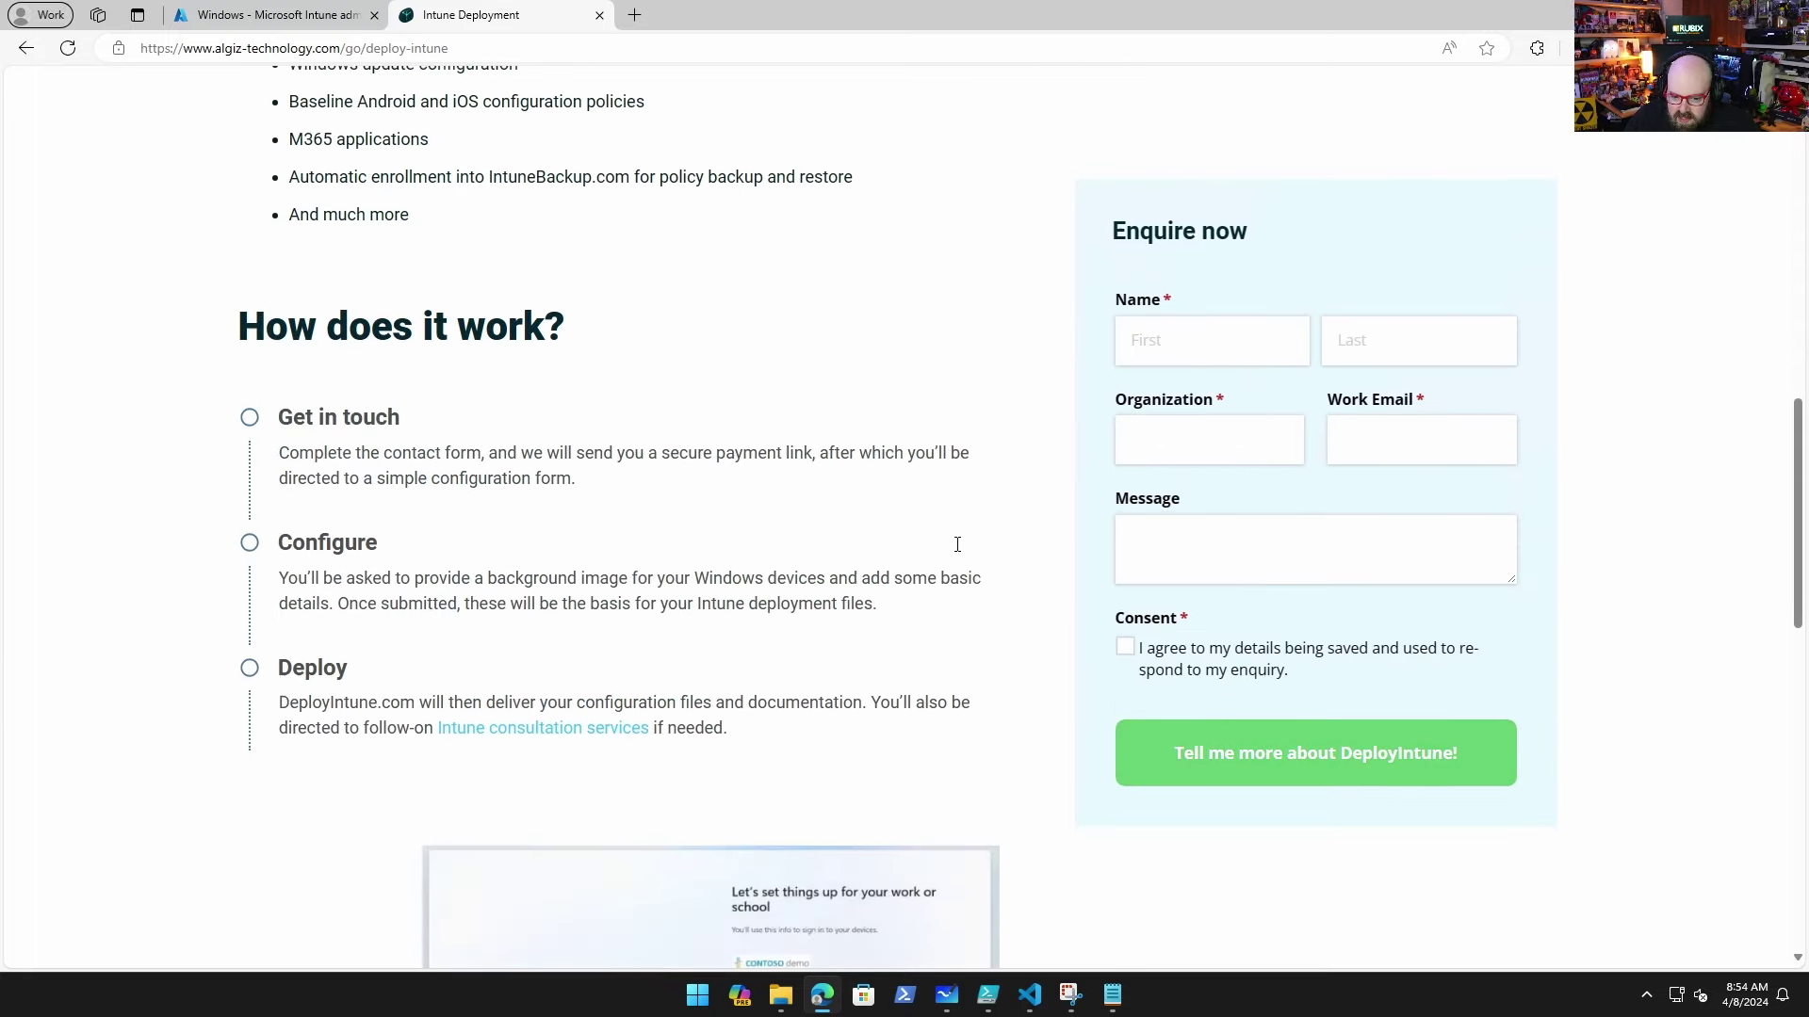
{"action": "scroll", "coordinate": [957, 544], "scroll_direction": "down", "scroll_amount": 10}
{"action": "scroll", "coordinate": [958, 771], "scroll_direction": "up", "scroll_amount": 4}
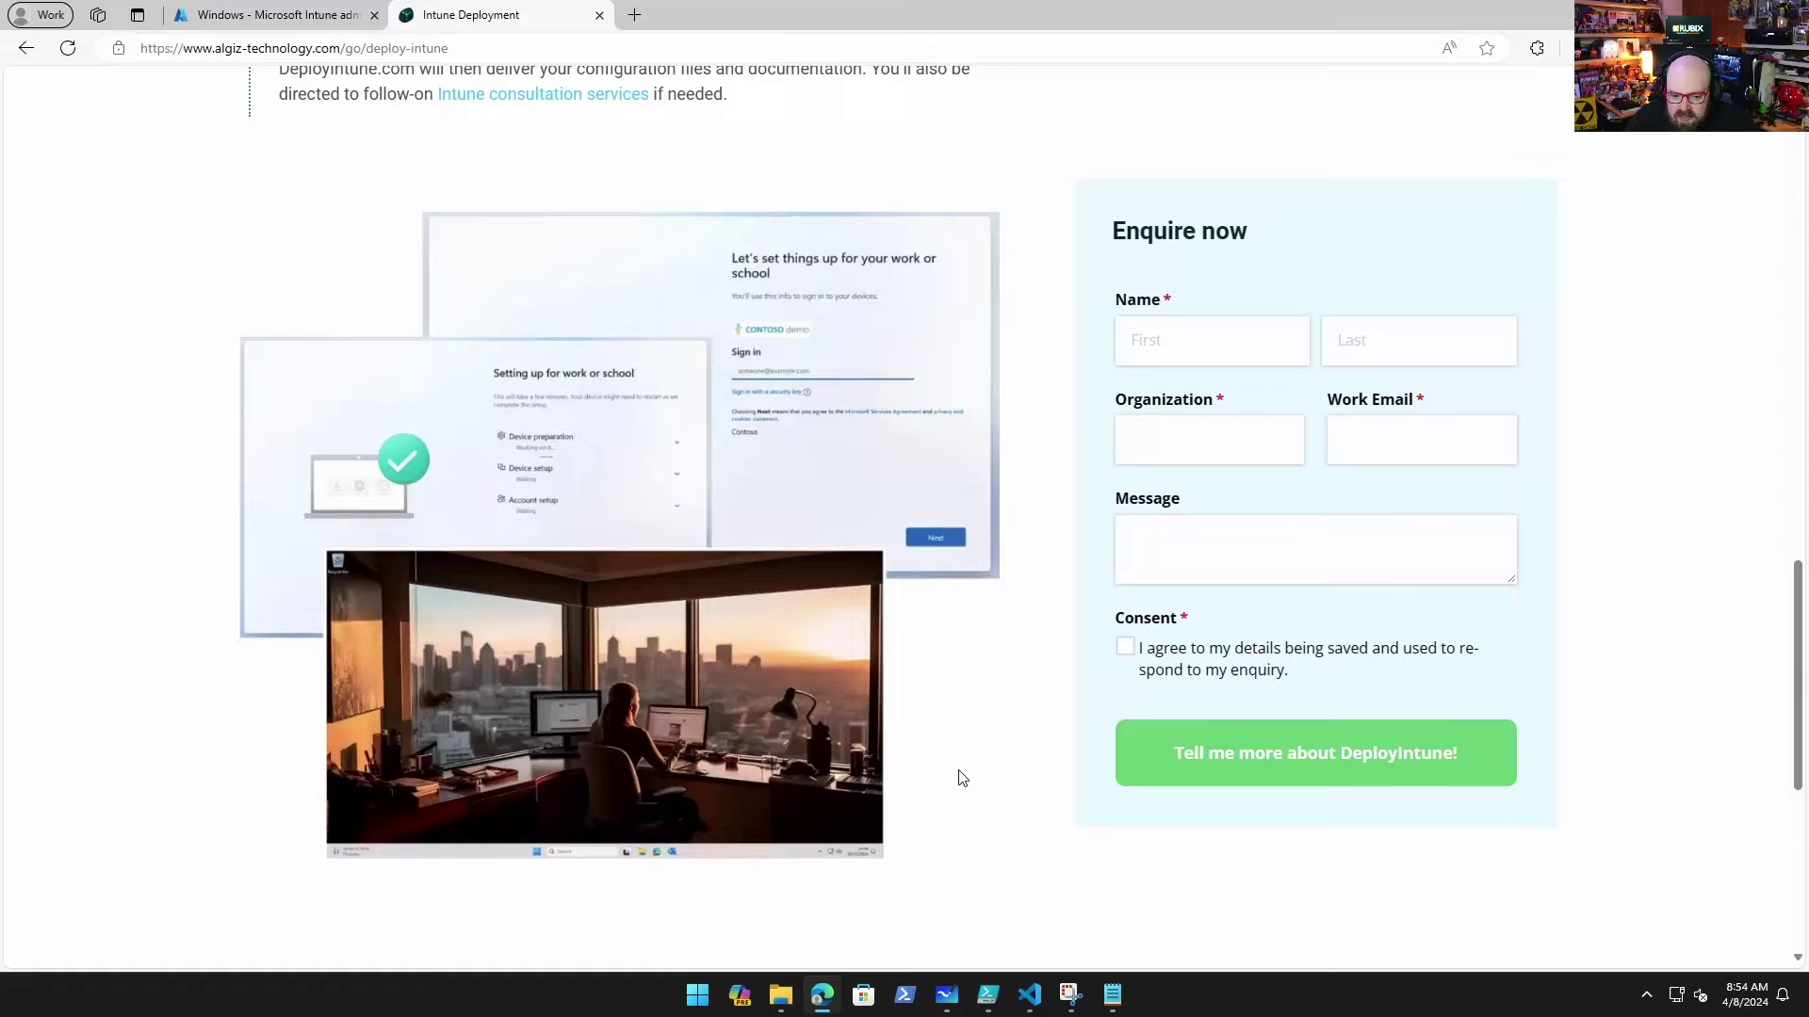
{"action": "scroll", "coordinate": [958, 771], "scroll_direction": "up", "scroll_amount": 15}
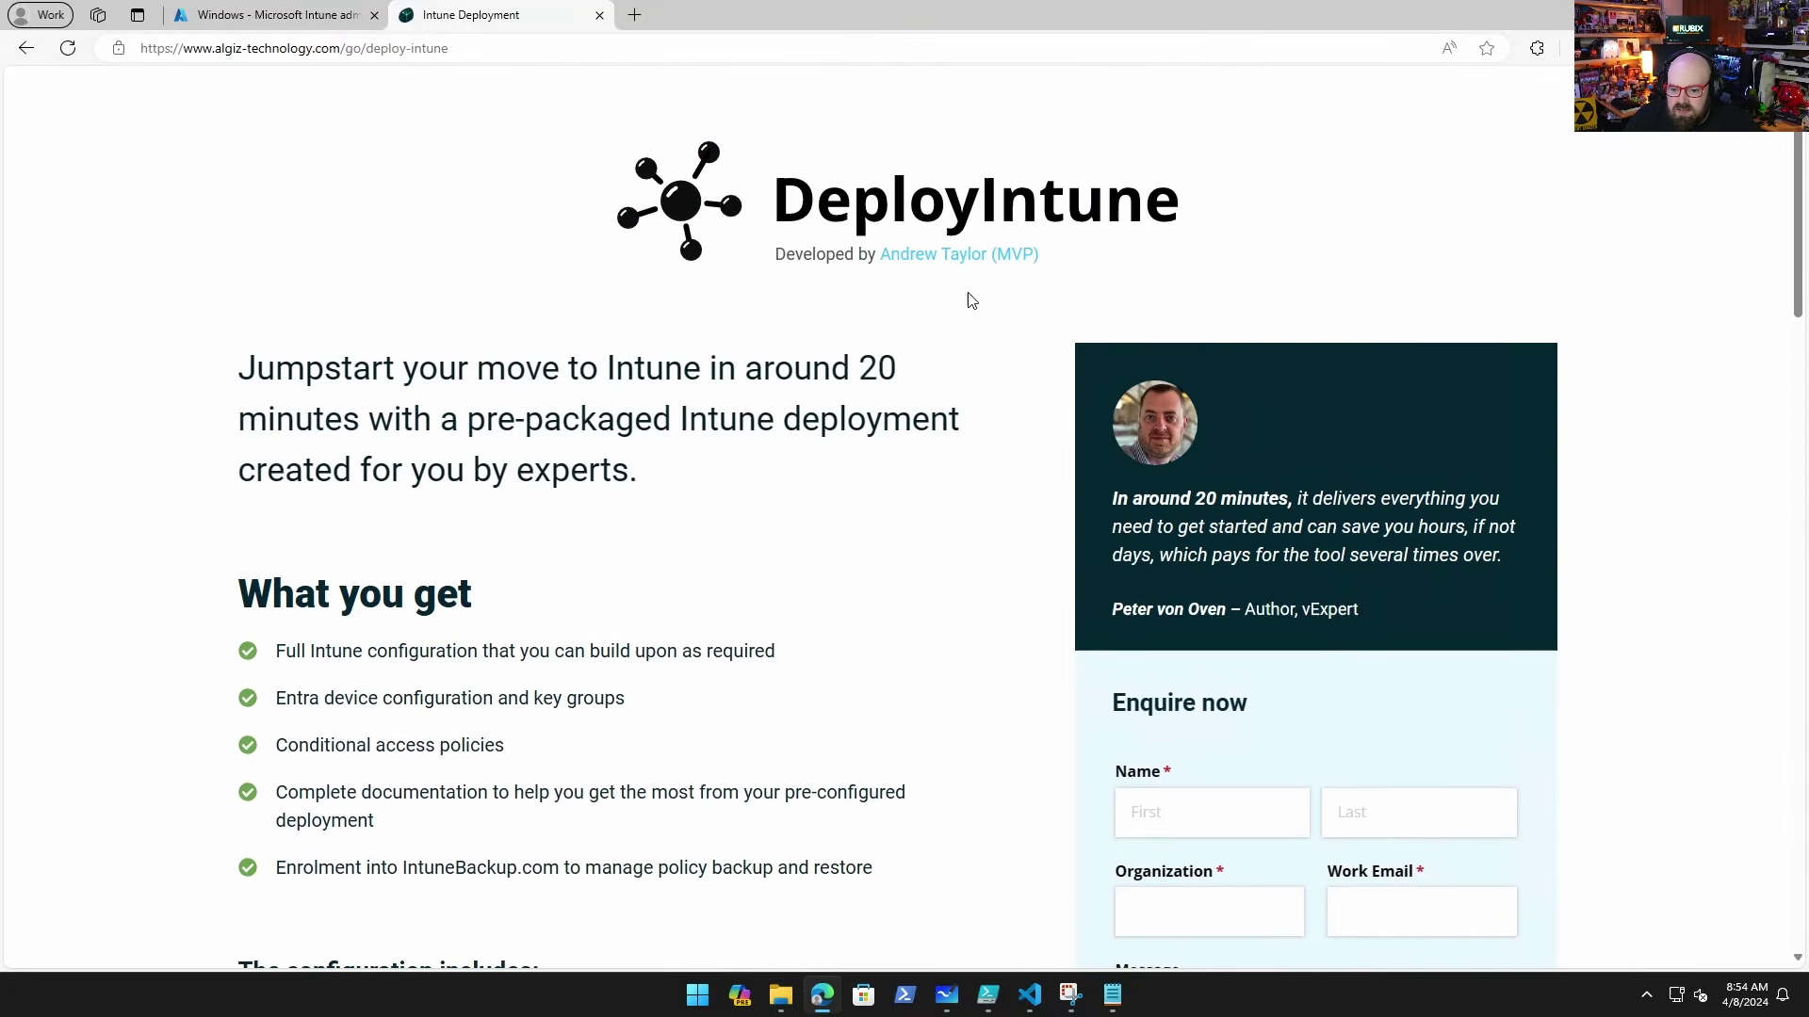
{"action": "left_click", "coordinate": [247, 17]}
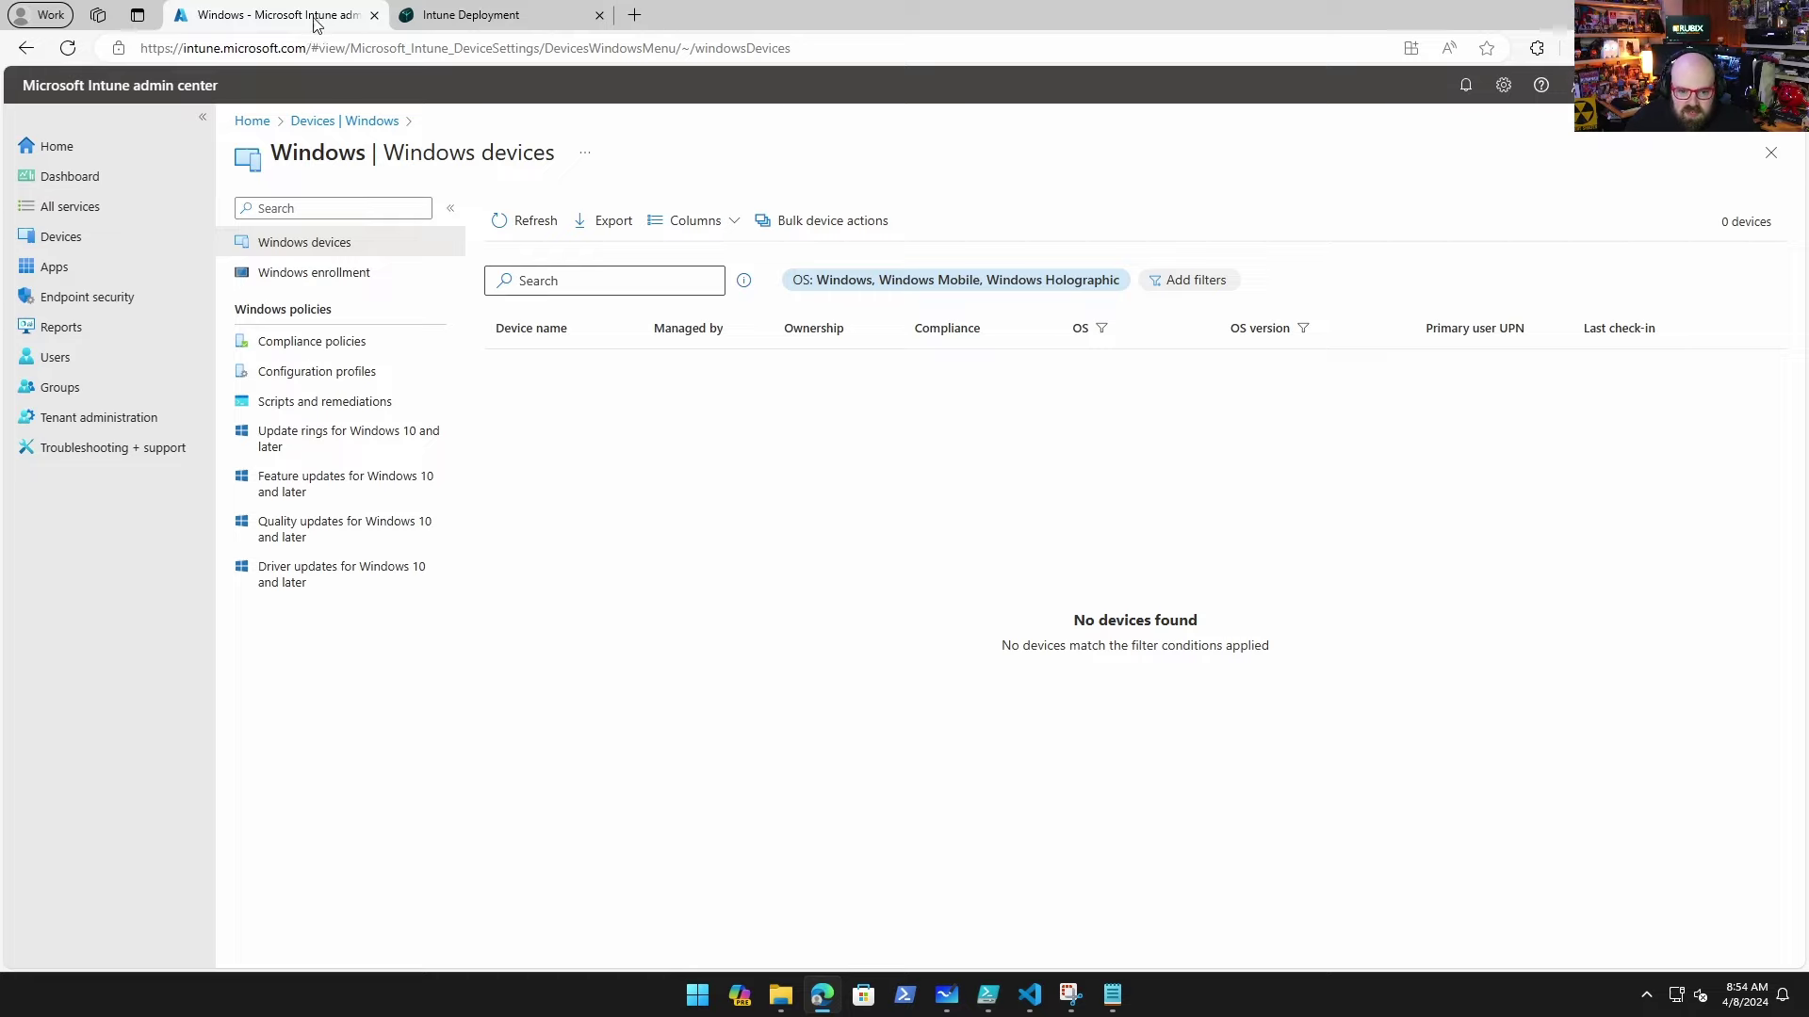
Step: Review the permissions EUCToolbox.com requests and accept them for the tenant
{"action": "mouse_move", "coordinate": [1113, 997]}
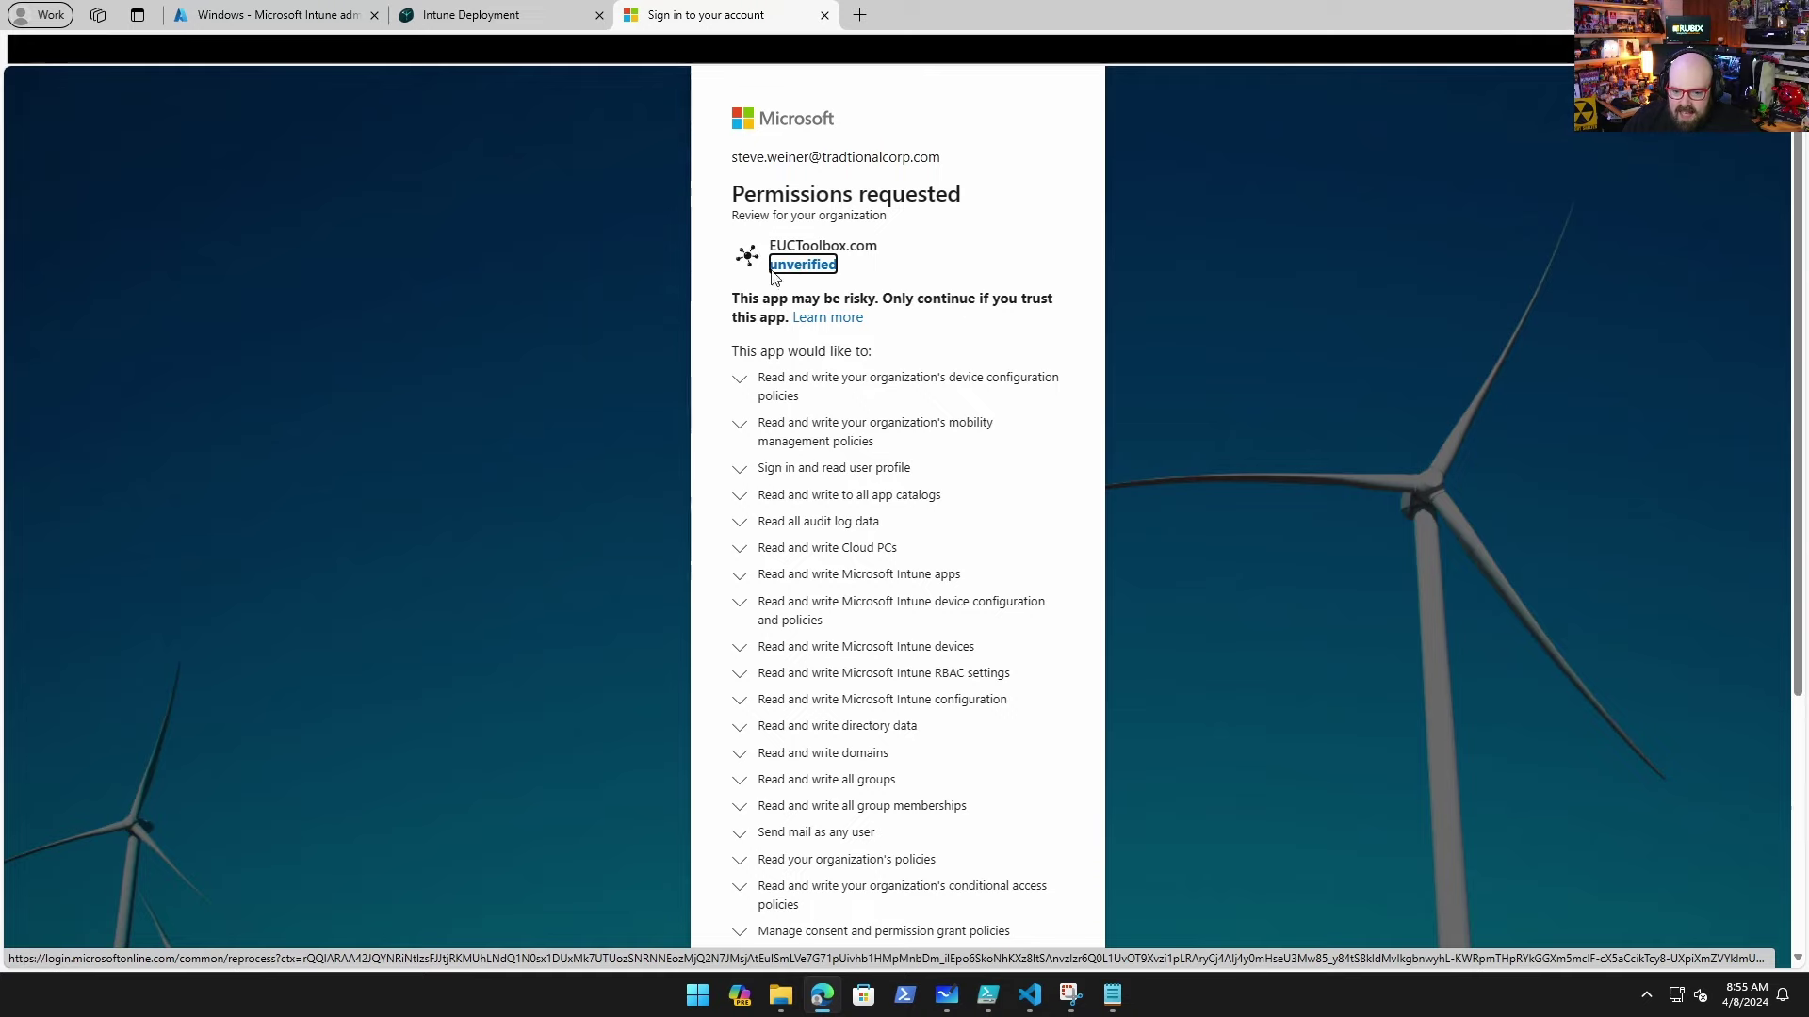
{"action": "scroll", "coordinate": [881, 287], "scroll_direction": "down", "scroll_amount": 4}
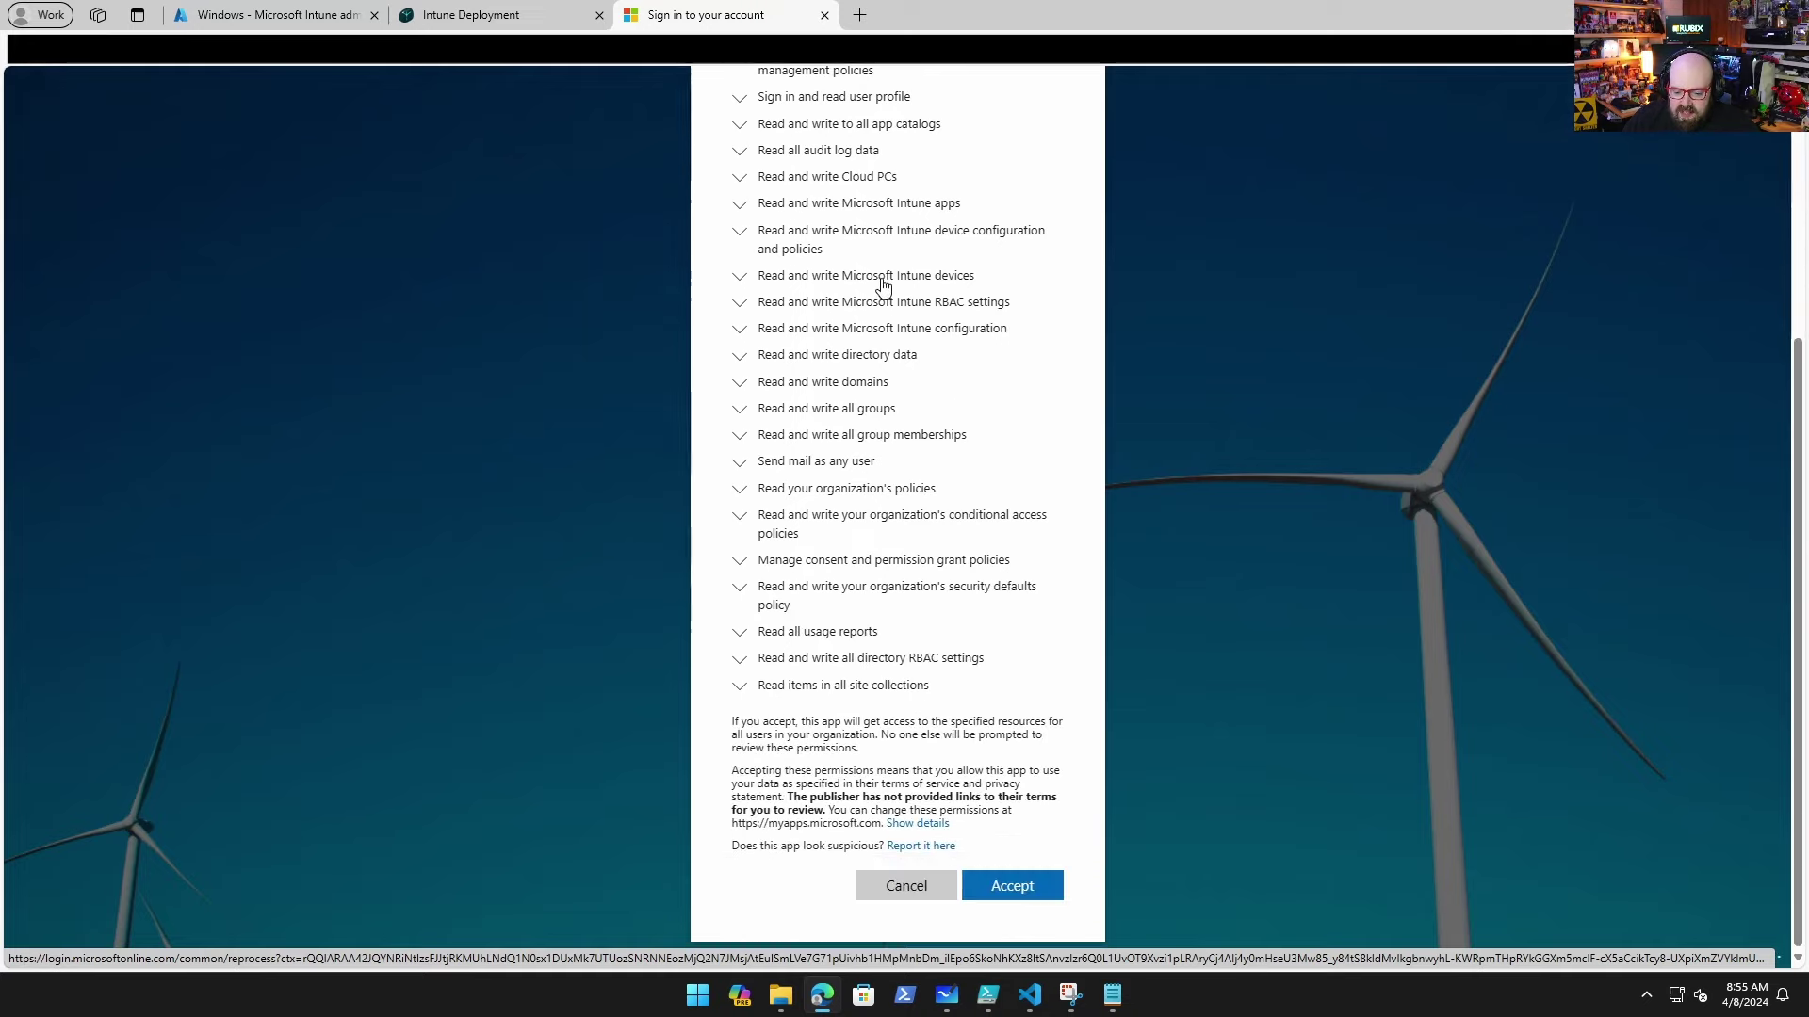
{"action": "scroll", "coordinate": [1219, 711], "scroll_direction": "up", "scroll_amount": 4}
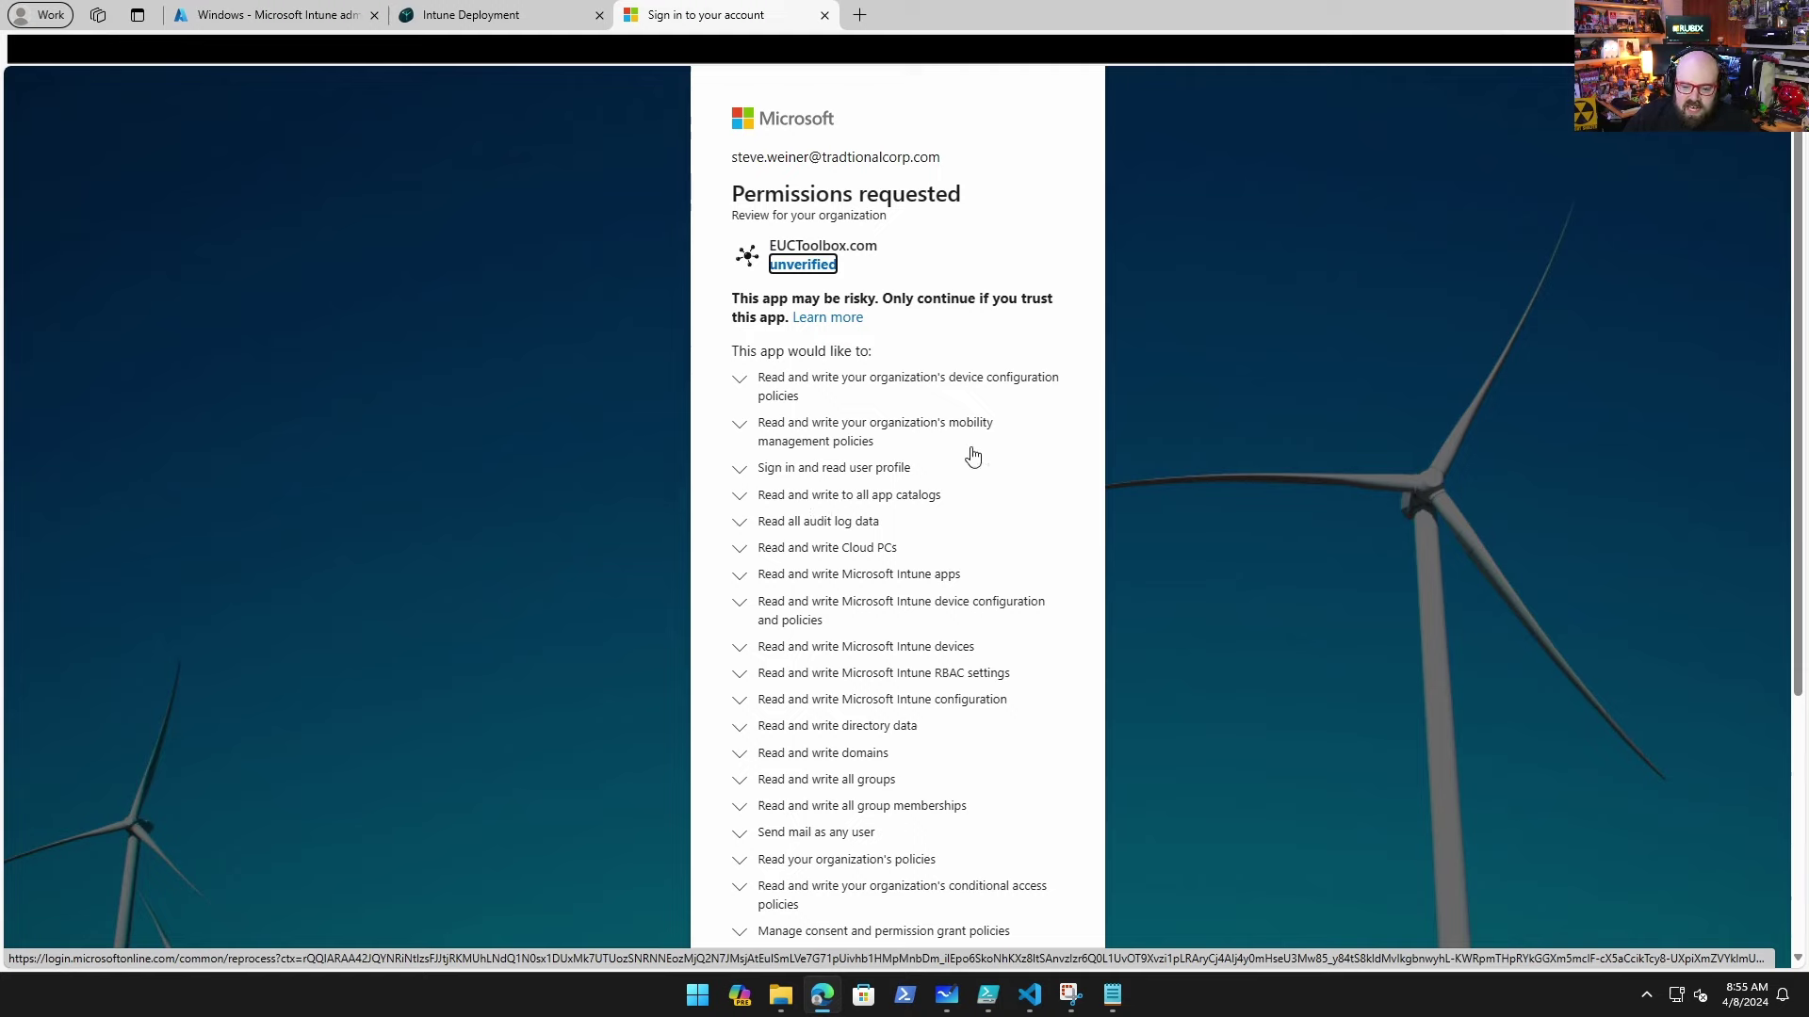
{"action": "scroll", "coordinate": [973, 457], "scroll_direction": "down", "scroll_amount": 4}
{"action": "scroll", "coordinate": [970, 452], "scroll_direction": "up", "scroll_amount": 4}
{"action": "scroll", "coordinate": [1148, 722], "scroll_direction": "down", "scroll_amount": 3}
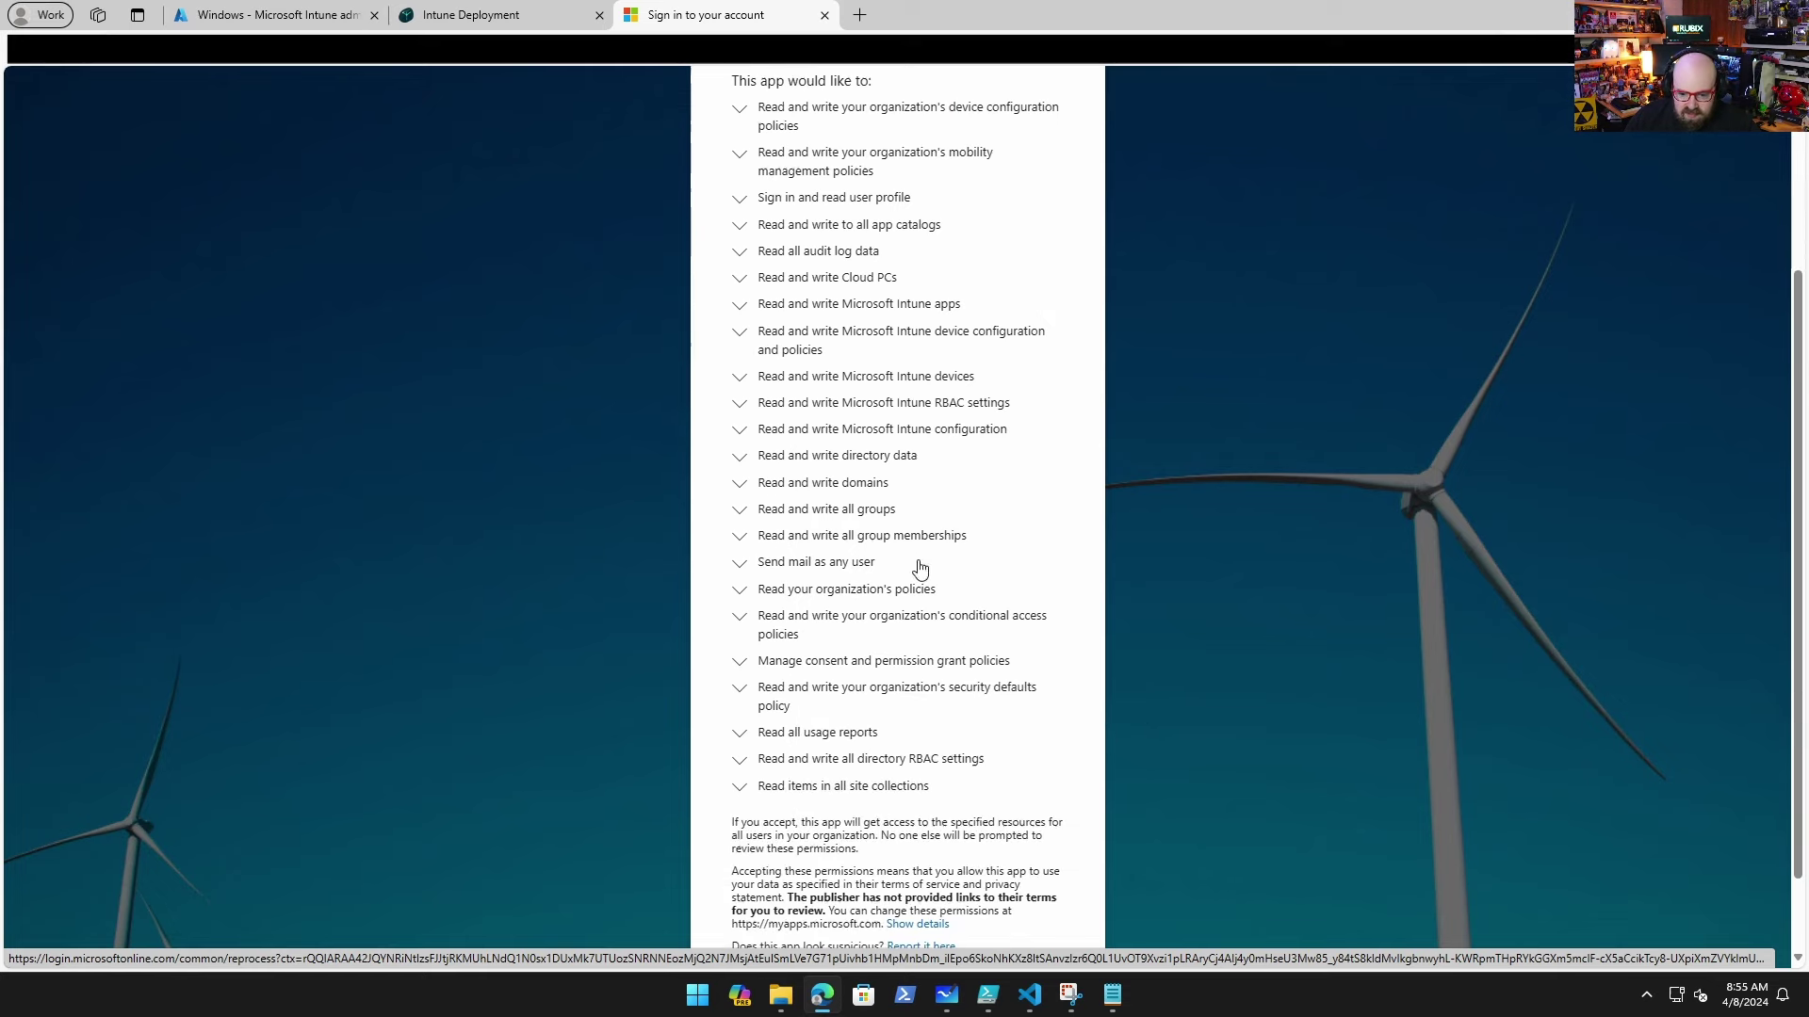
{"action": "scroll", "coordinate": [952, 695], "scroll_direction": "down", "scroll_amount": 2}
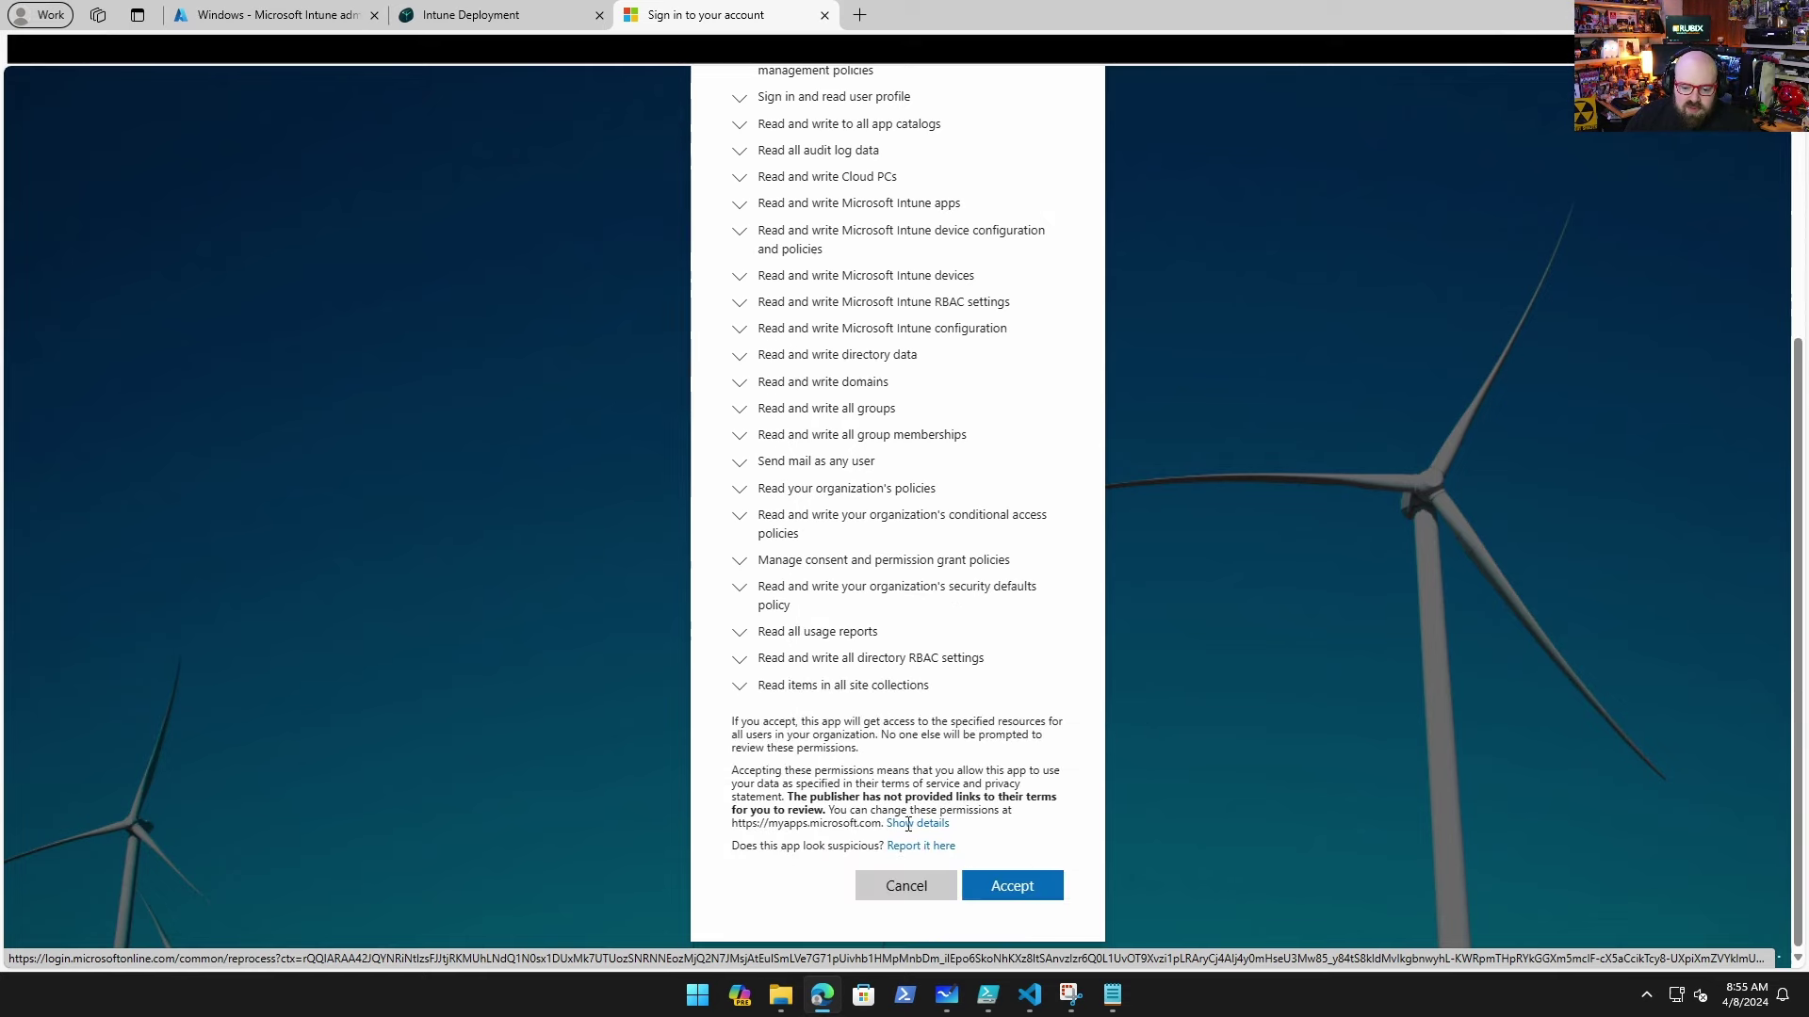
{"action": "scroll", "coordinate": [961, 830], "scroll_direction": "up", "scroll_amount": 4}
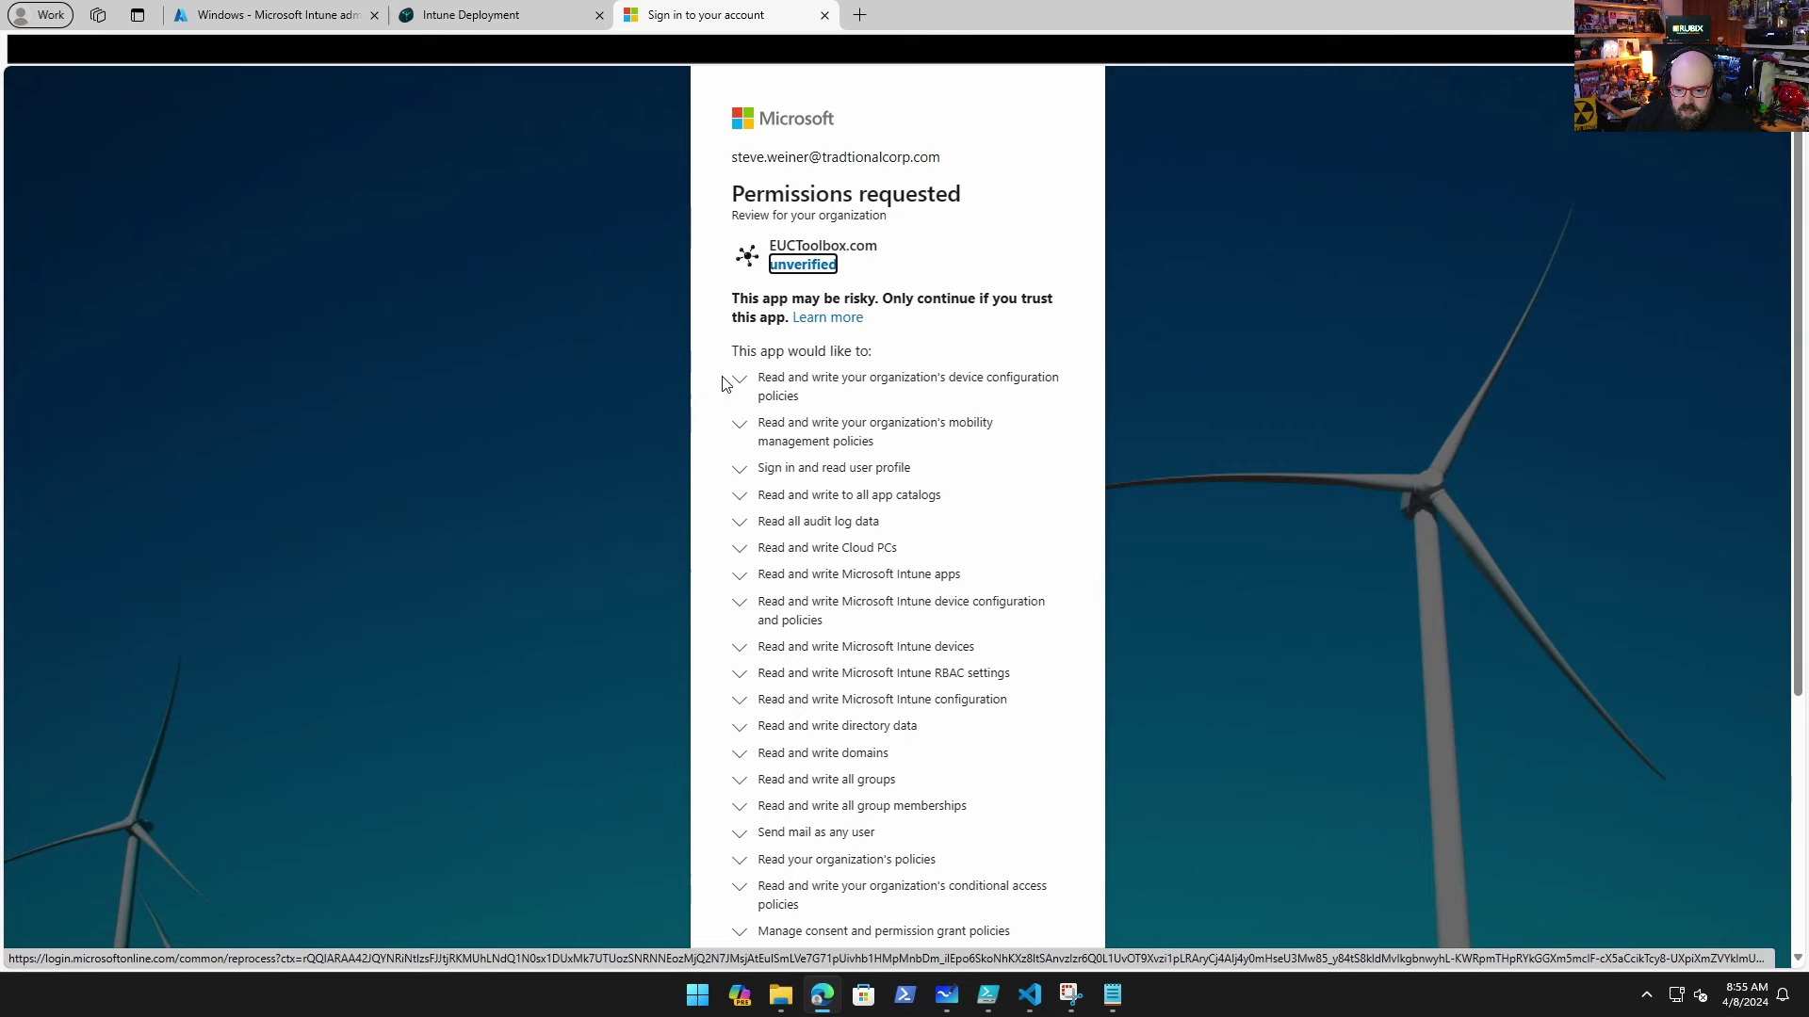
{"action": "scroll", "coordinate": [768, 273], "scroll_direction": "down", "scroll_amount": 4}
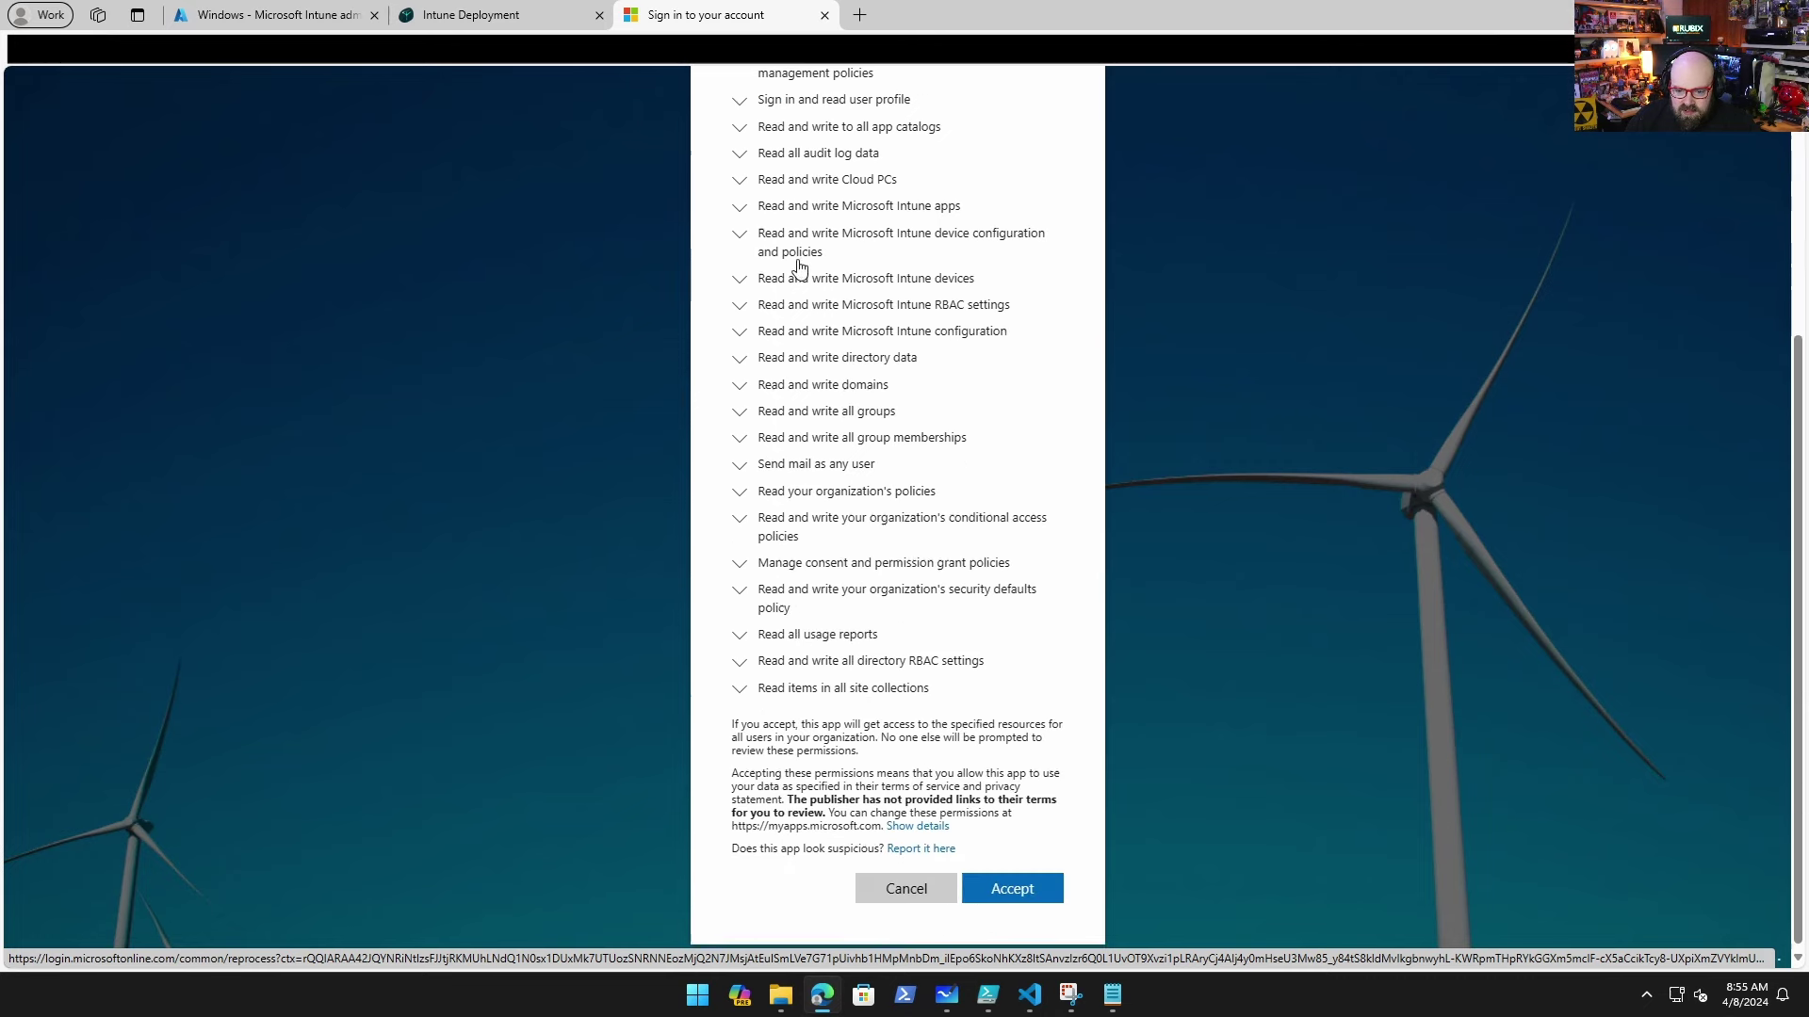
{"action": "left_click", "coordinate": [1009, 888]}
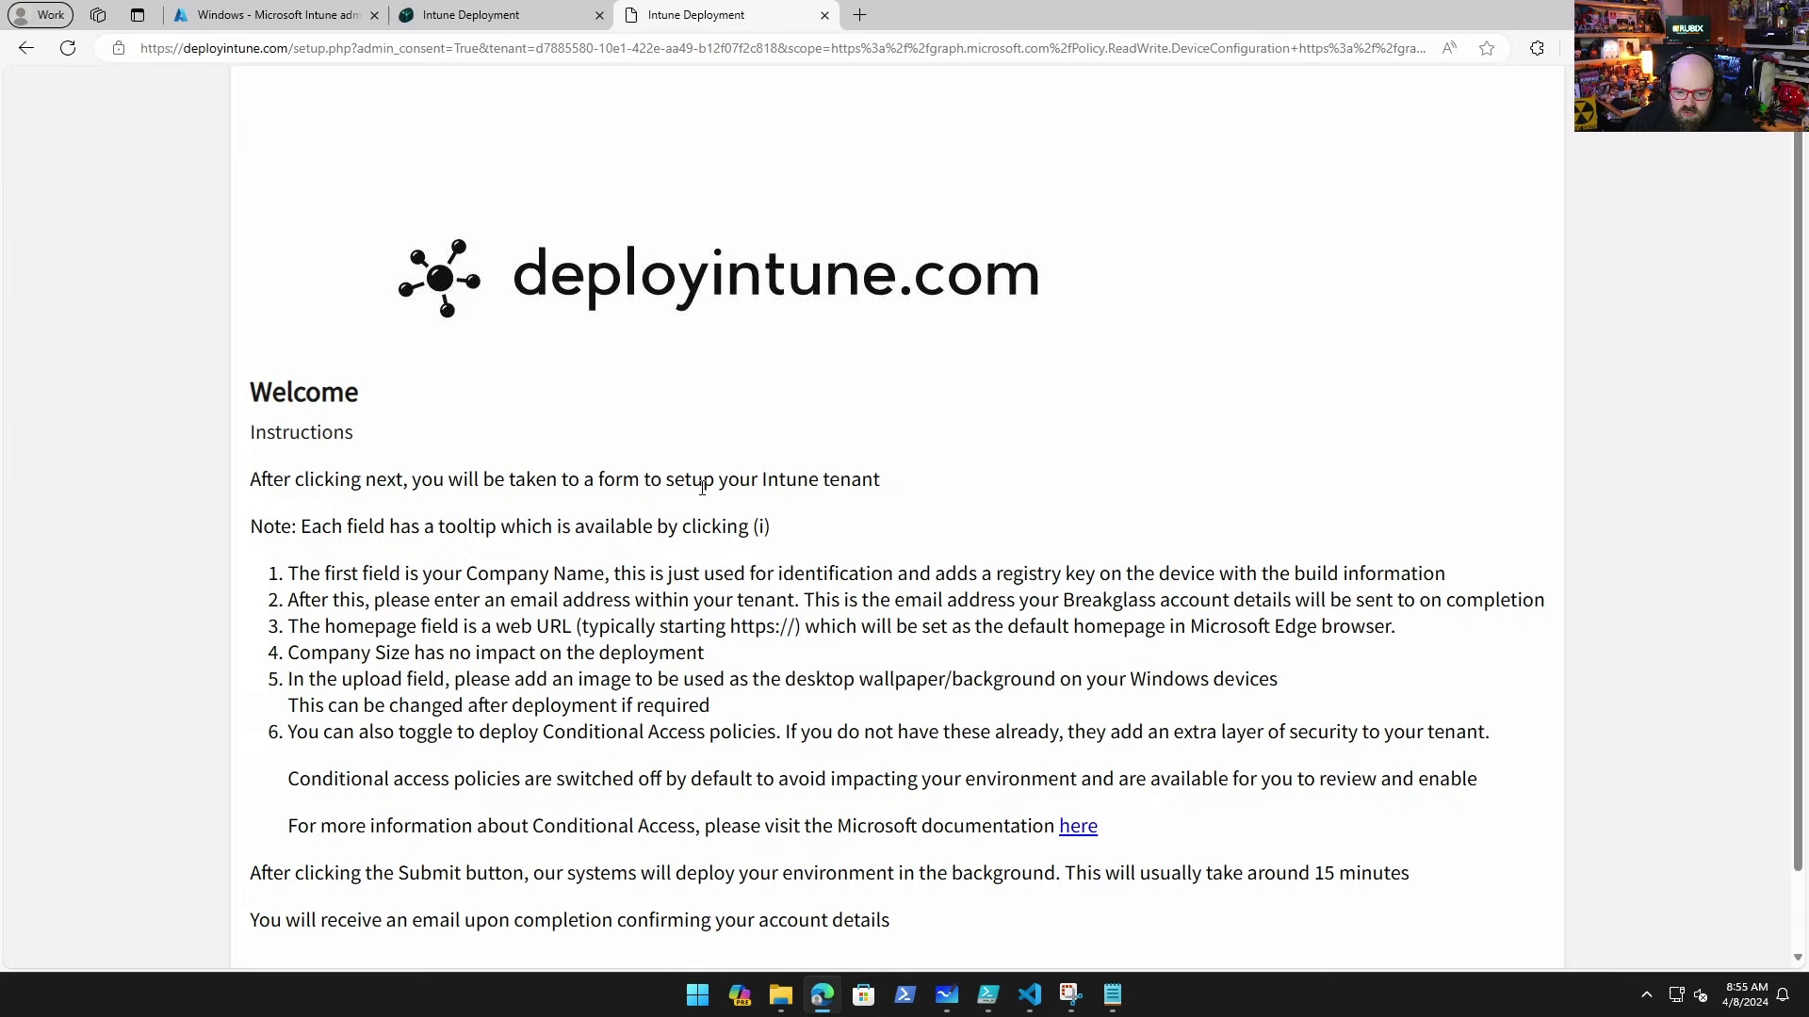
Step: Scroll through the deployintune.com welcome instructions toward the deployment form
{"action": "scroll", "coordinate": [887, 596], "scroll_direction": "down", "scroll_amount": 1}
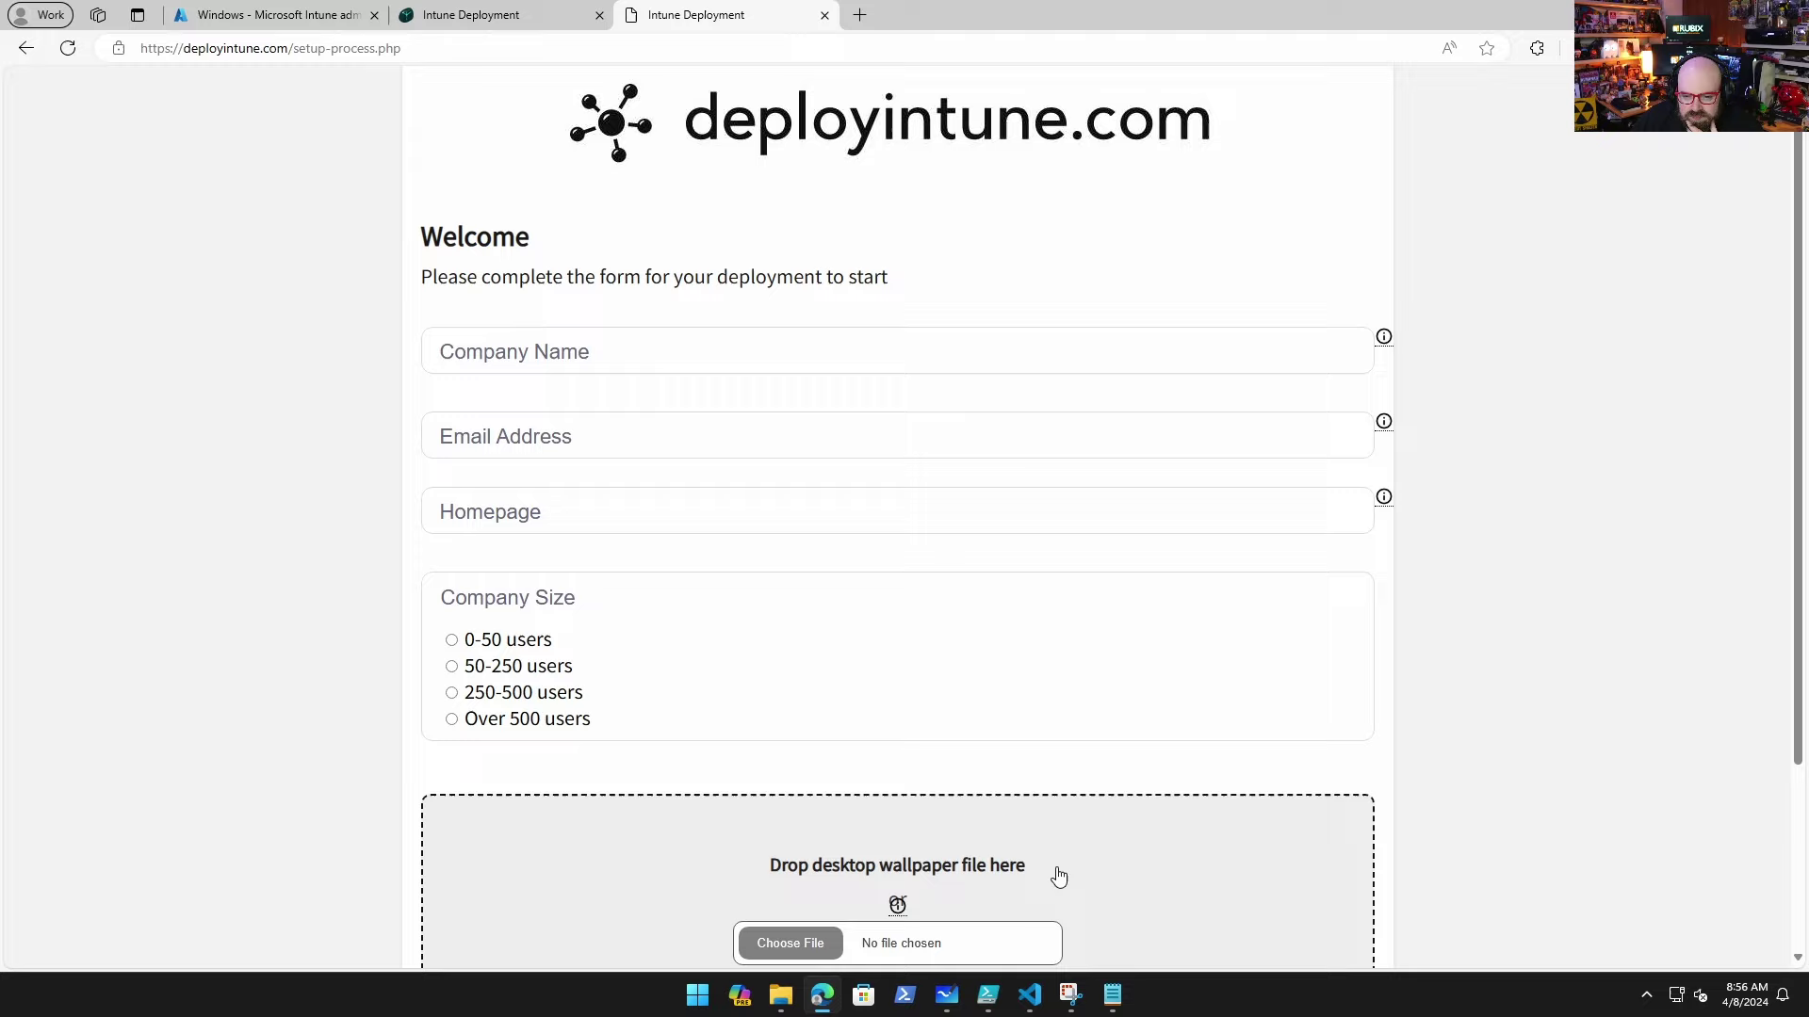
Step: Fill in company name Tradtional, the admin e-mail and homepage, and begin choosing a wallpaper file
{"action": "left_click", "coordinate": [649, 358]}
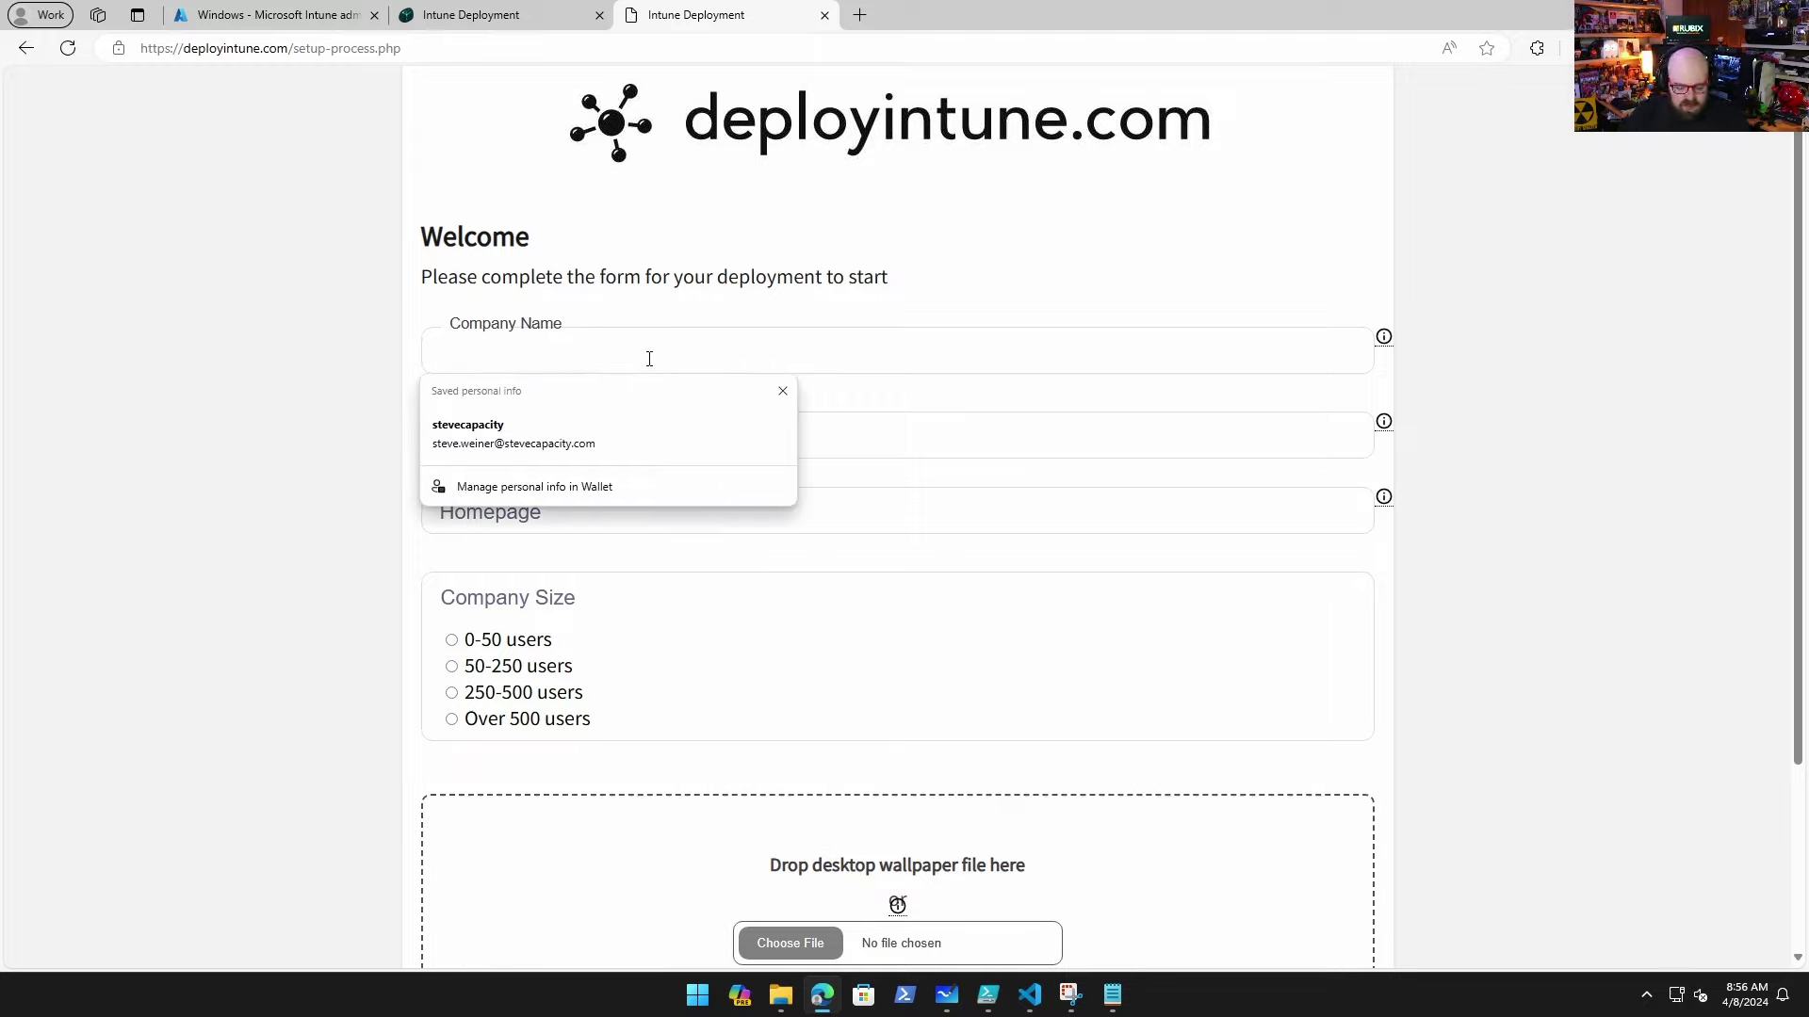
{"action": "type", "text": "Tra"}
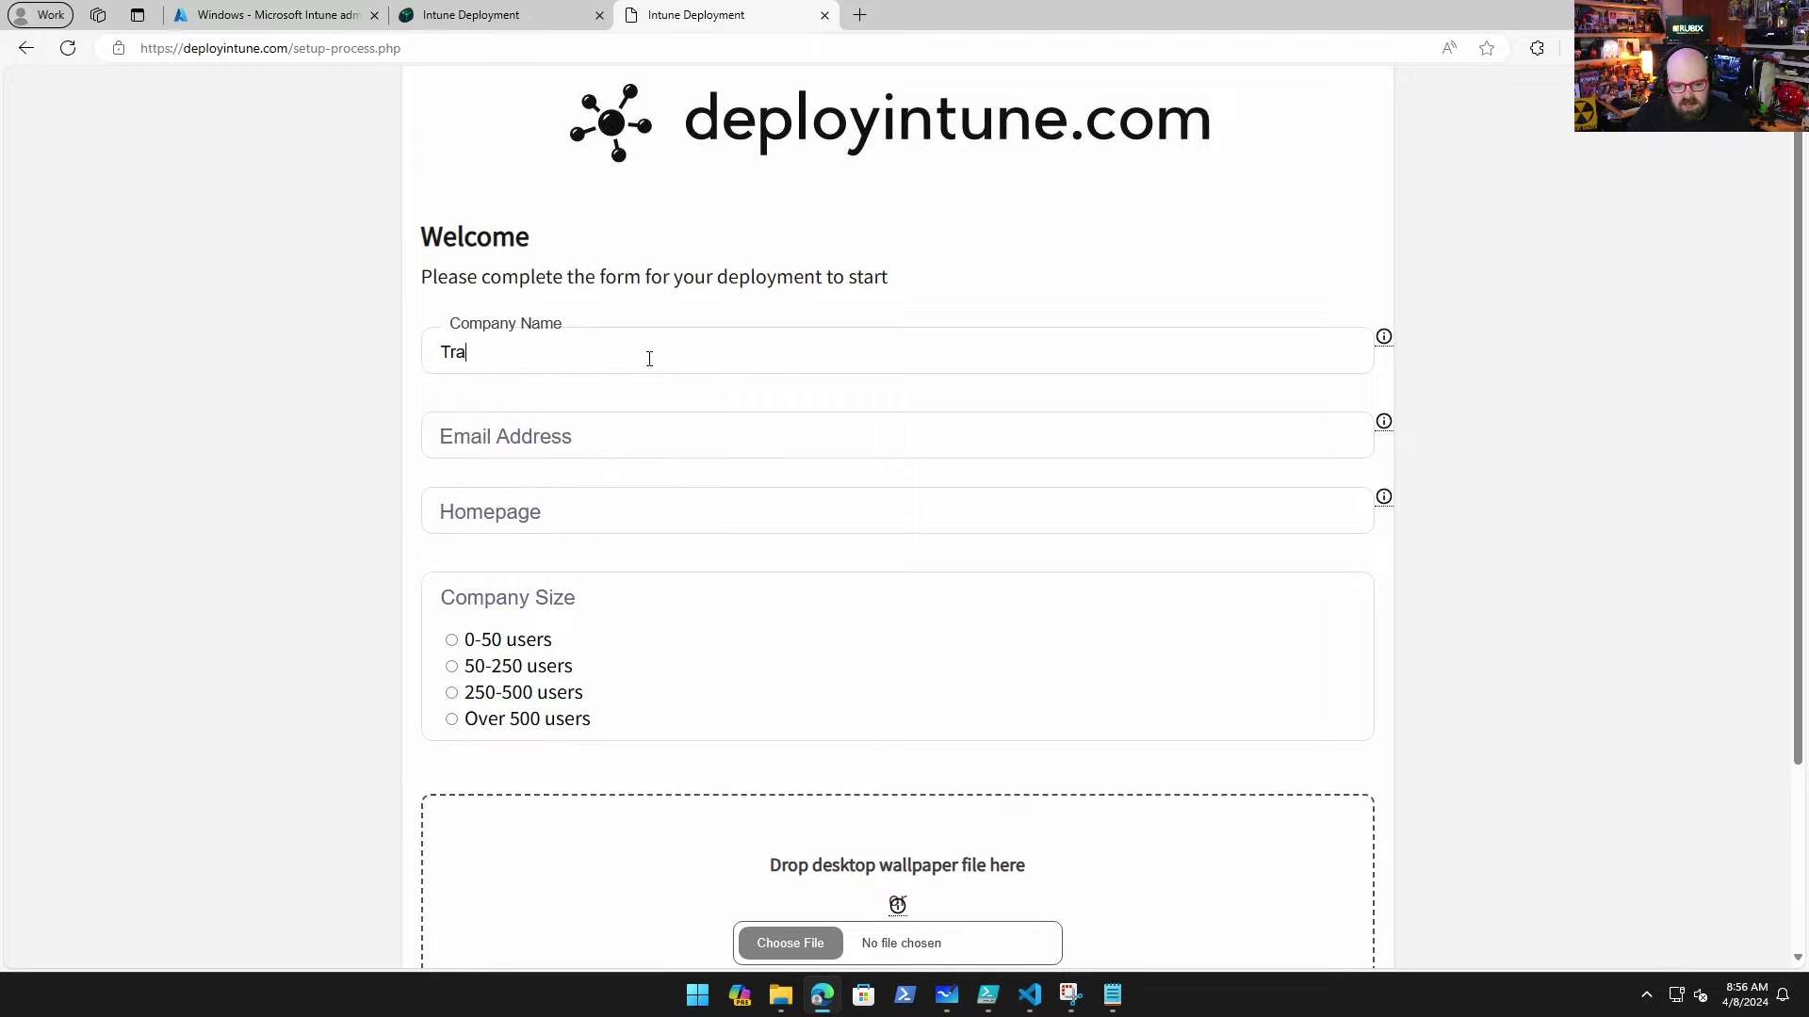
{"action": "type", "text": "dtional"}
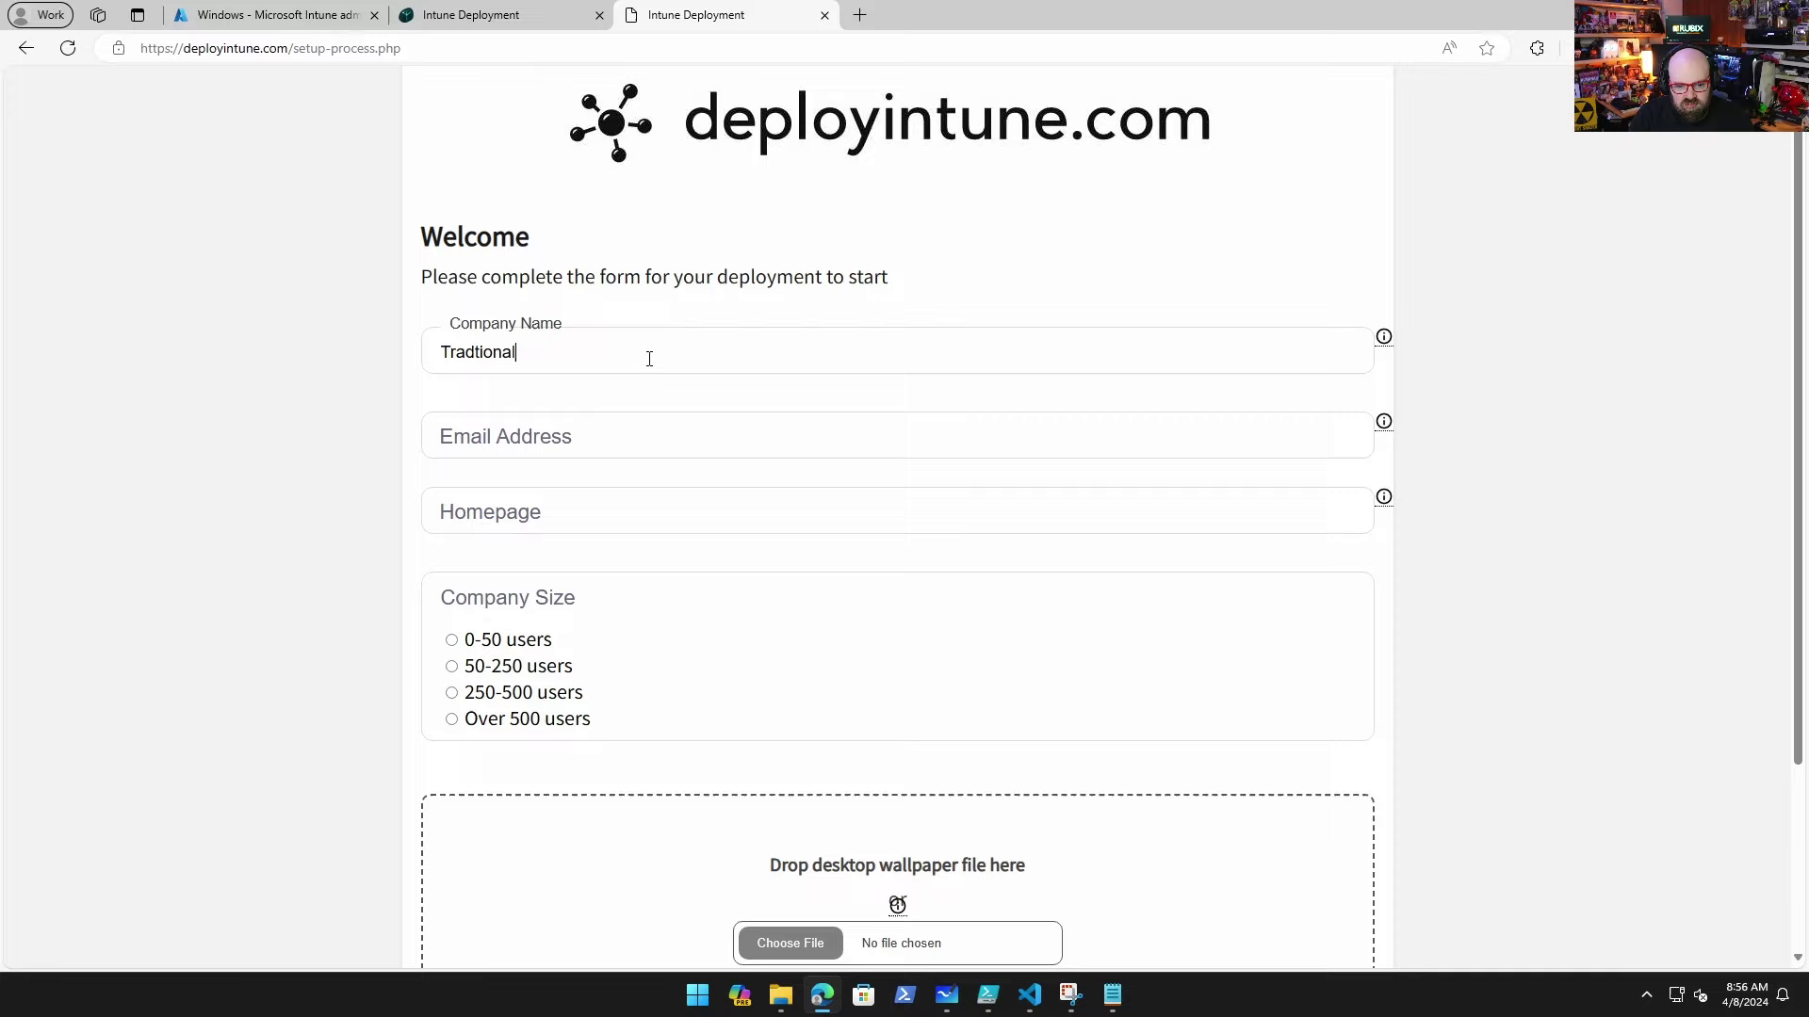
{"action": "key", "text": "Tab"}
{"action": "key", "text": "Tab"}
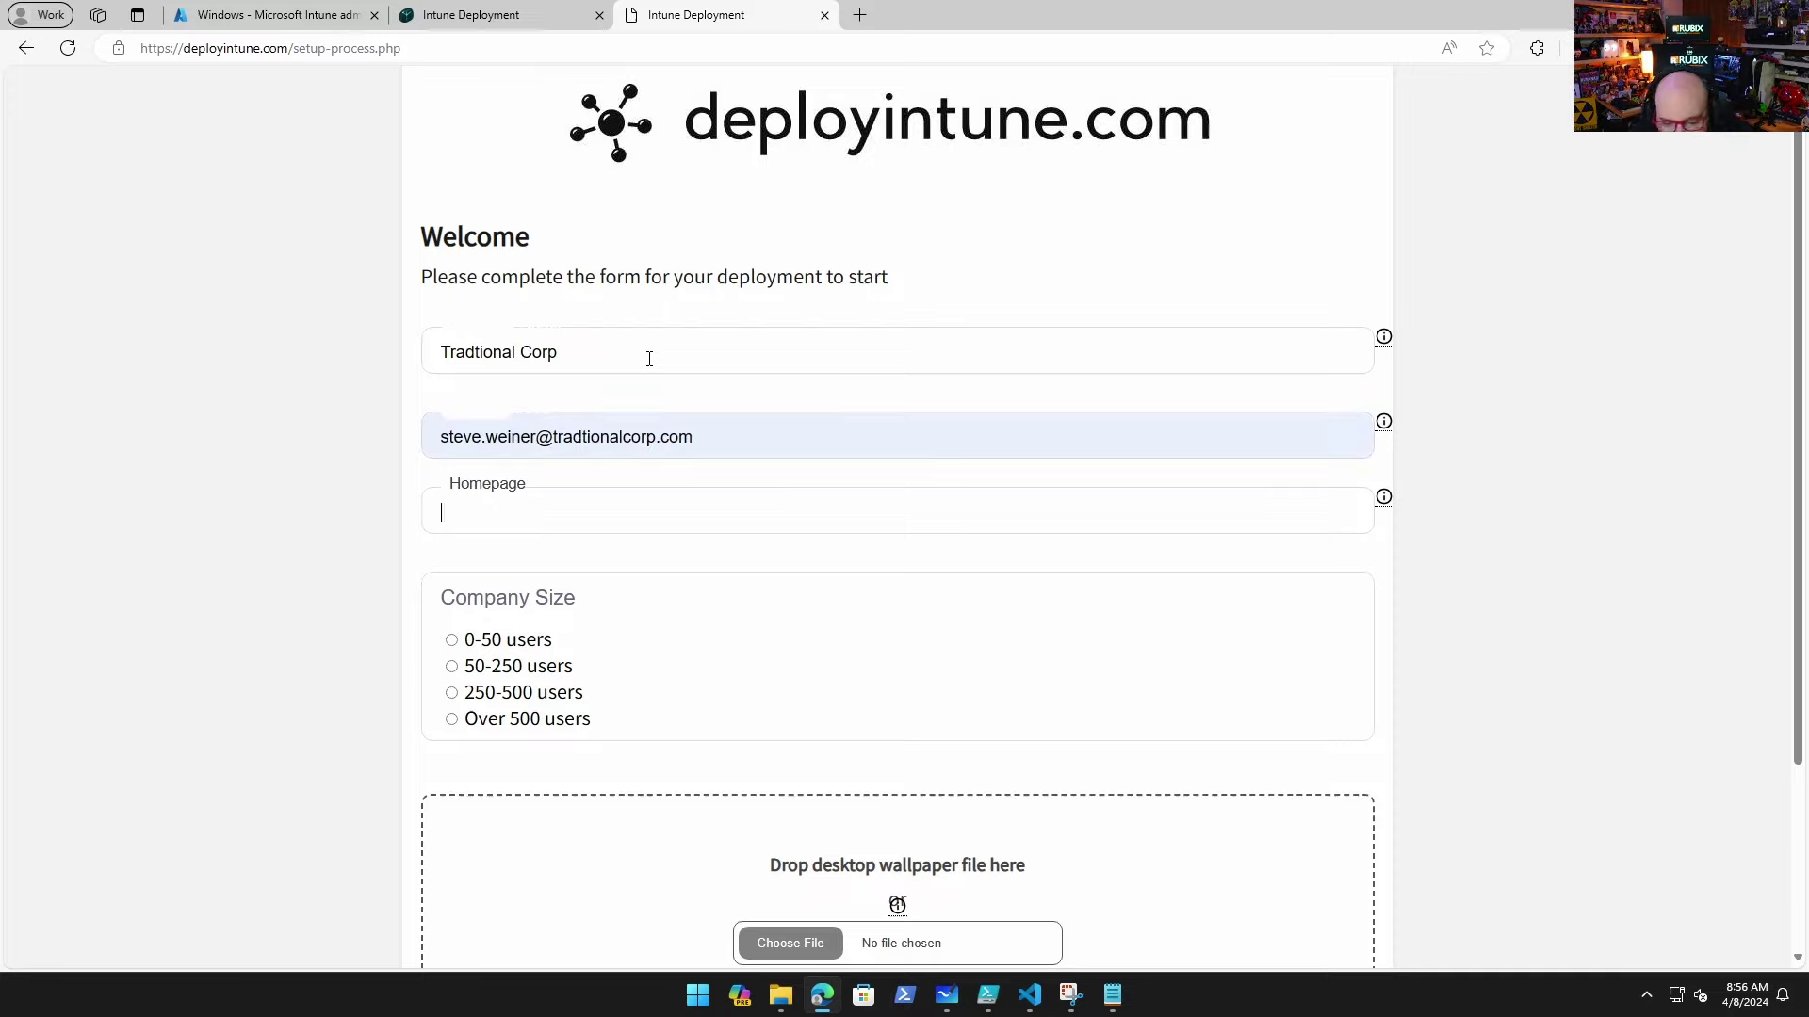
{"action": "key", "text": "shift+Tab"}
{"action": "key", "text": "shift+Tab"}
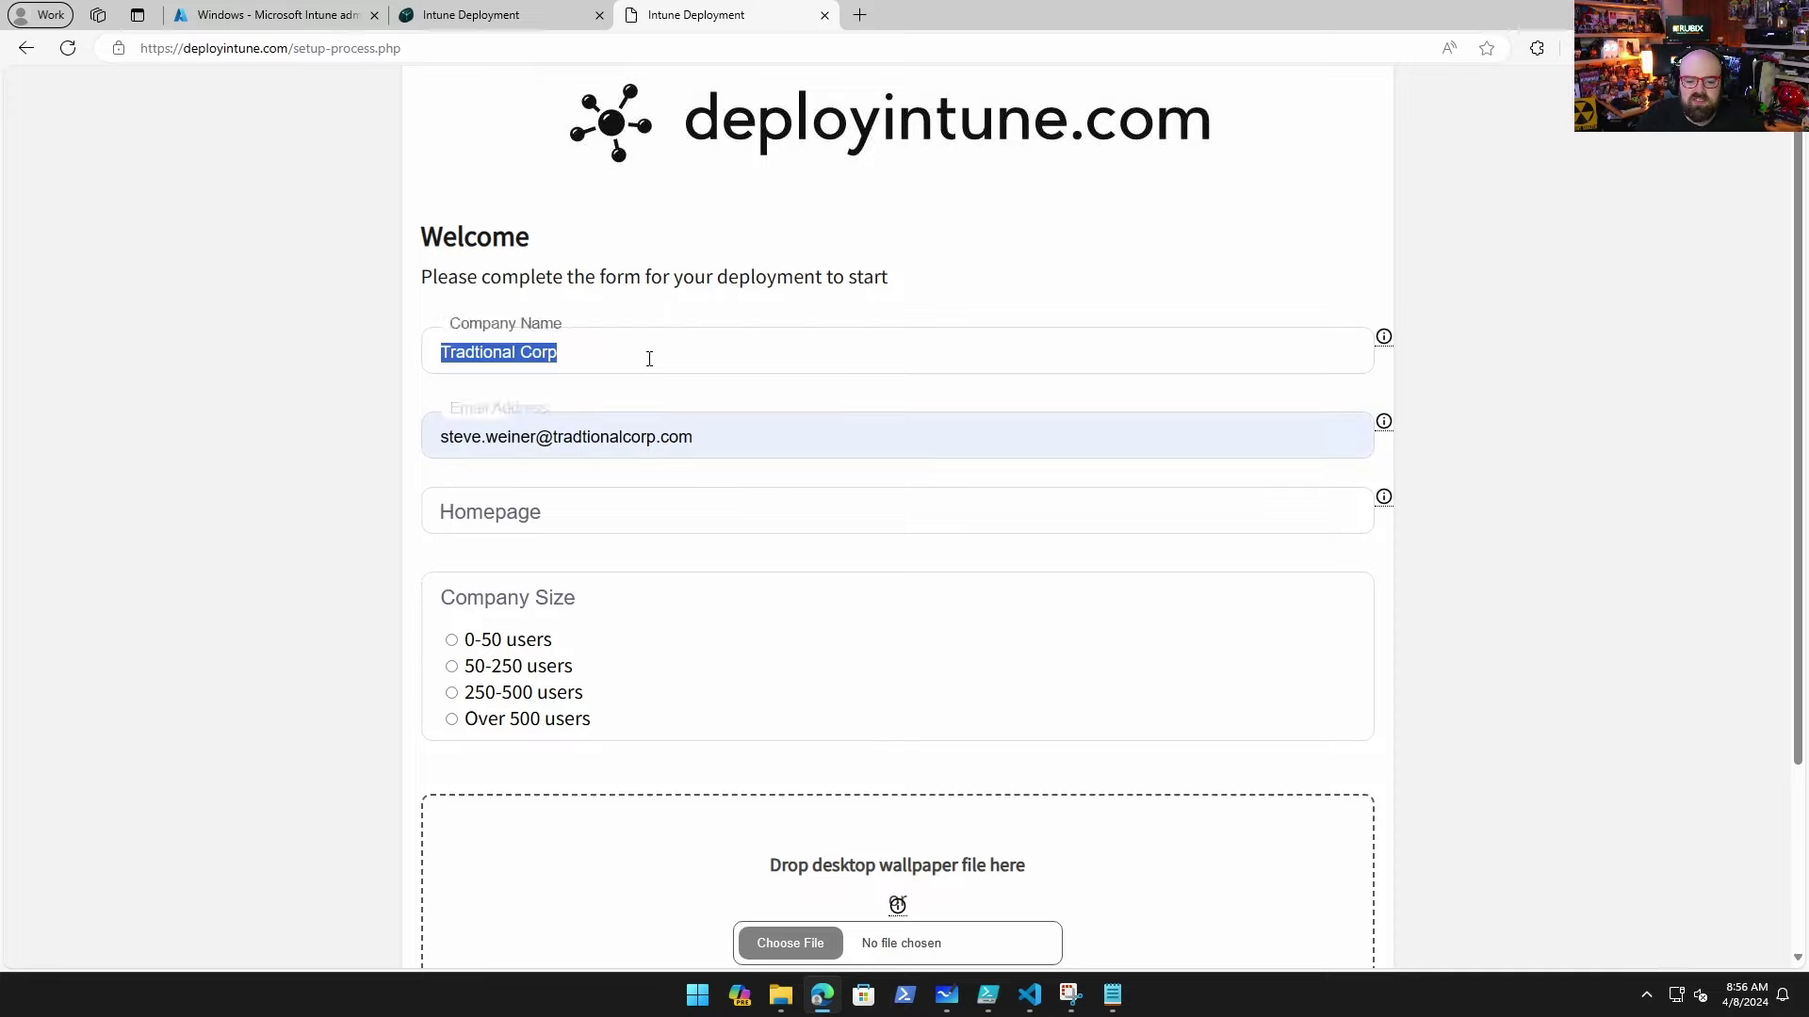
{"action": "key", "text": "Tab"}
{"action": "key", "text": "Tab"}
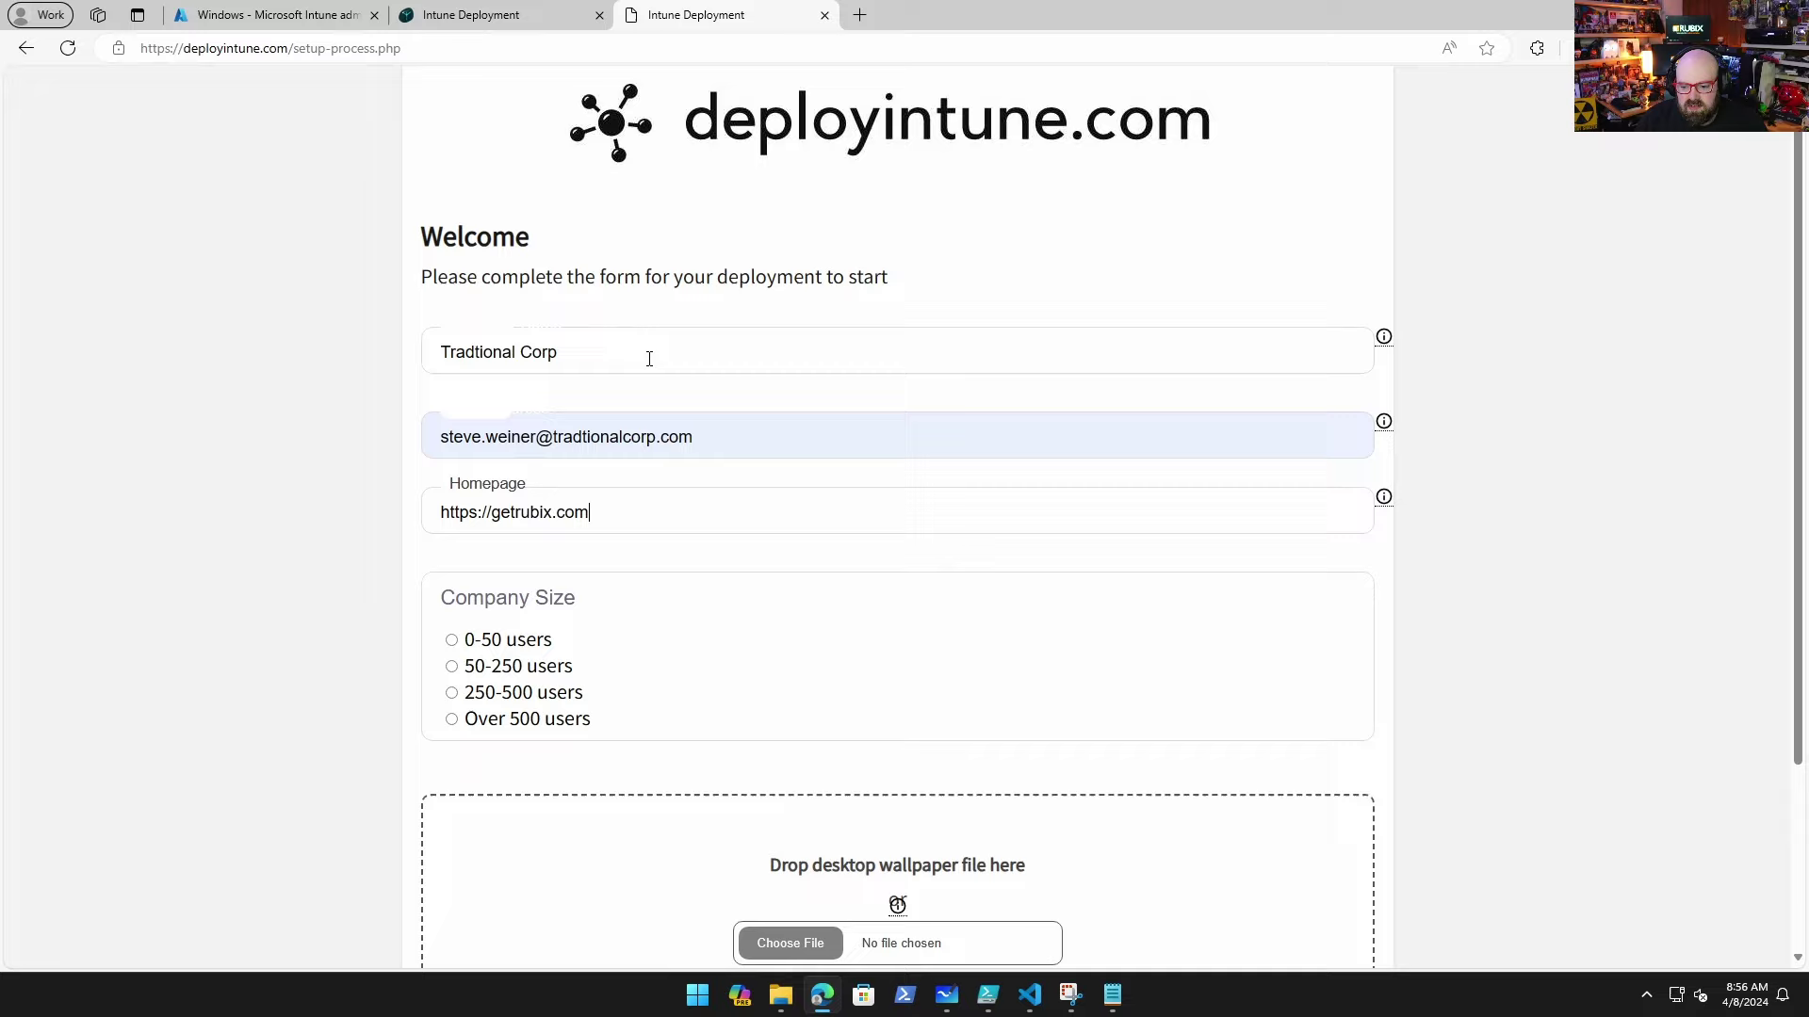
{"action": "scroll", "coordinate": [649, 358], "scroll_direction": "down", "scroll_amount": 3}
{"action": "left_click", "coordinate": [778, 709]}
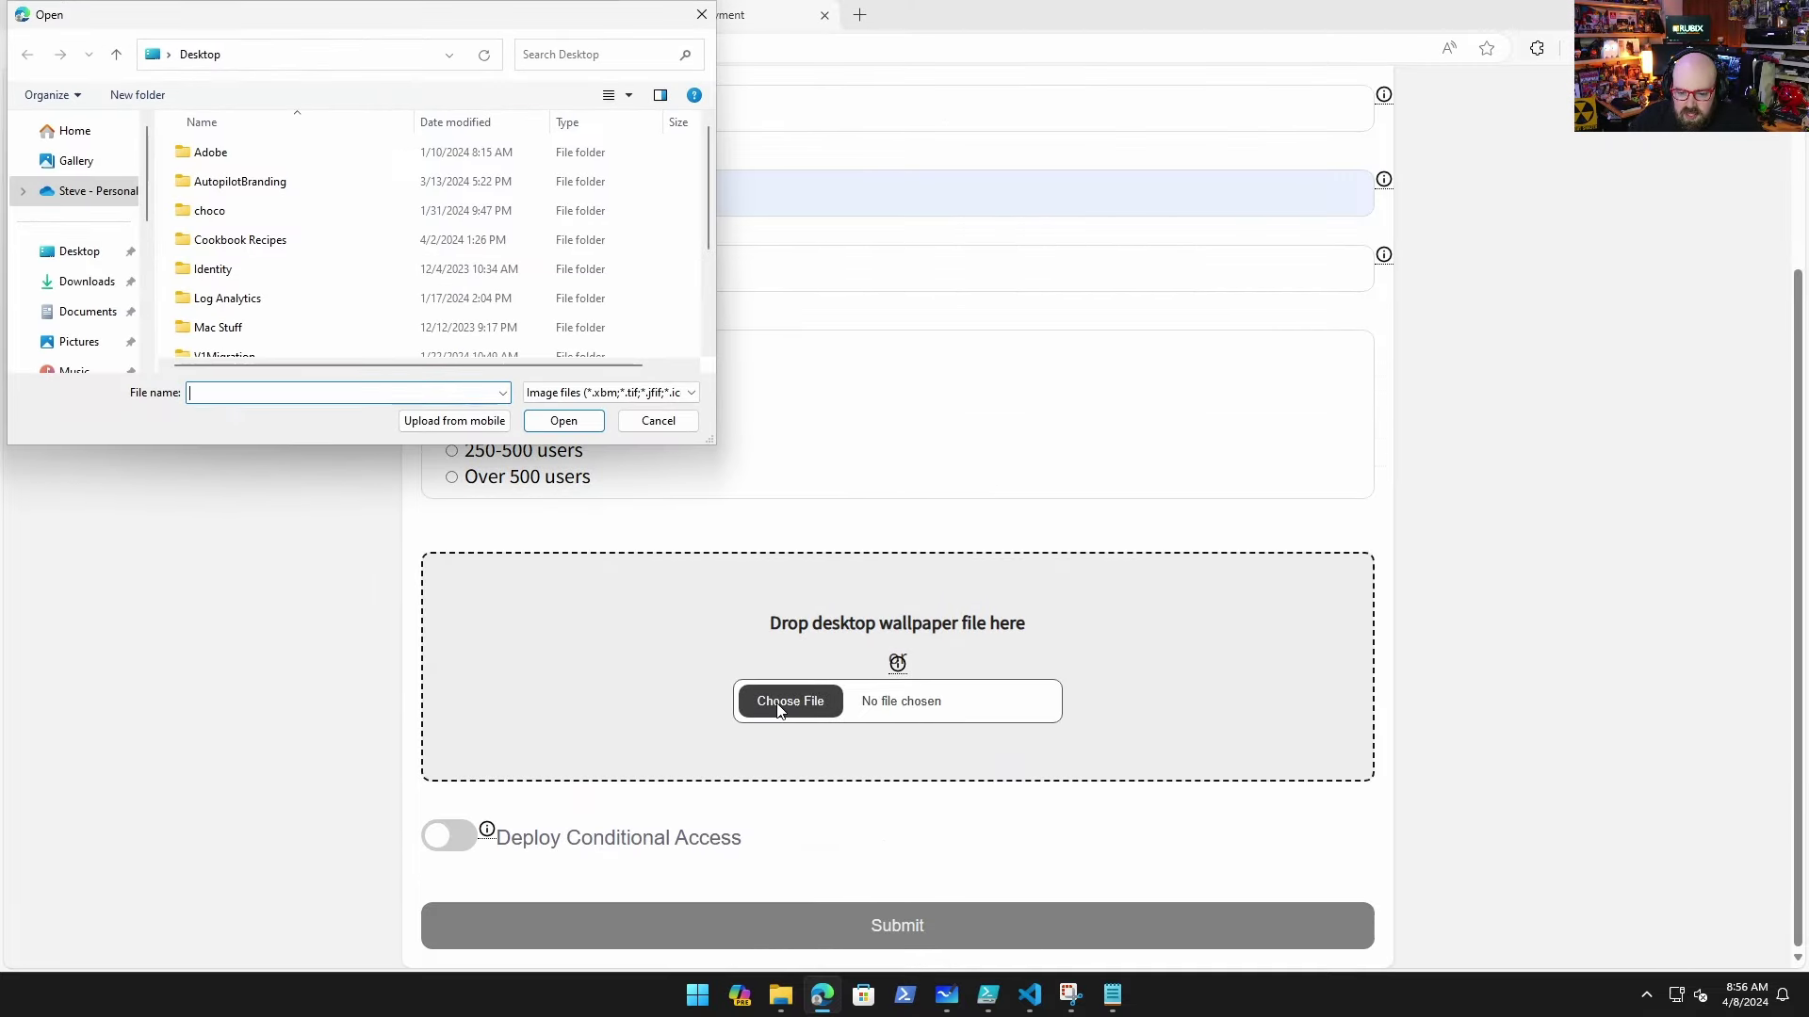
Step: Attach hero.jpeg from the AutopilotBranding folder and enable Conditional Access deployment
{"action": "double_click", "coordinate": [242, 181]}
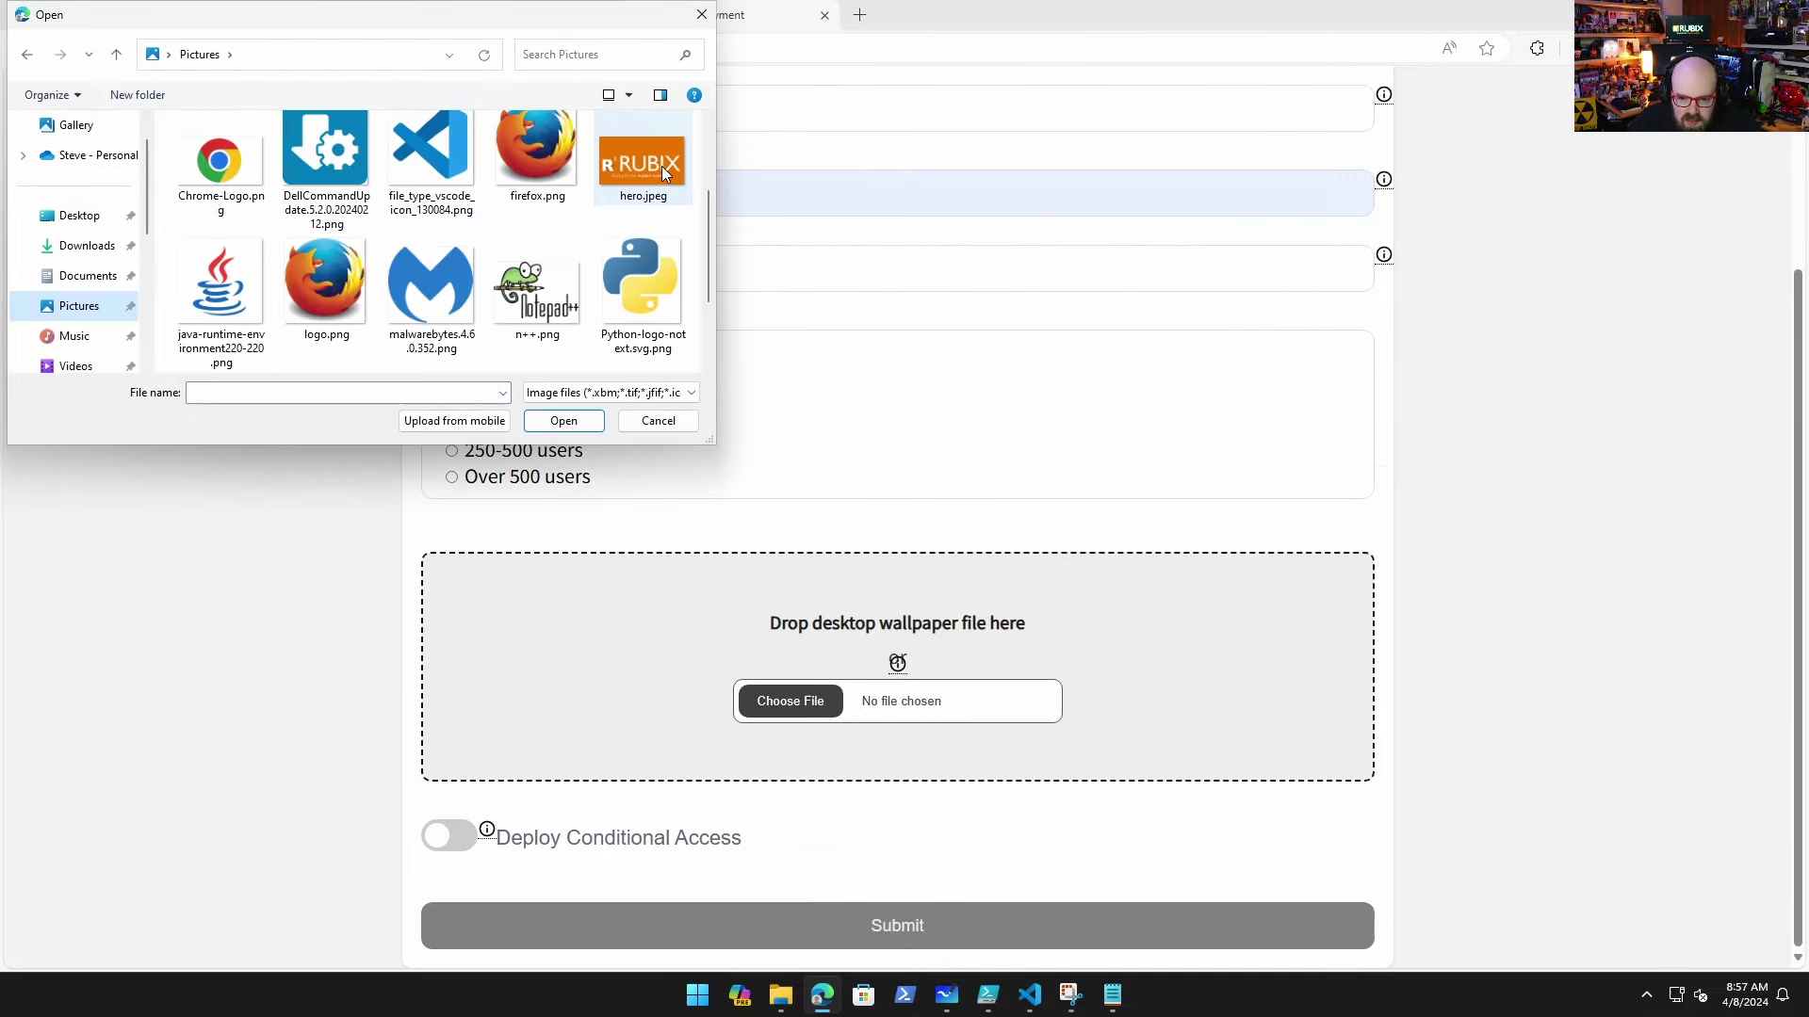
{"action": "double_click", "coordinate": [662, 166]}
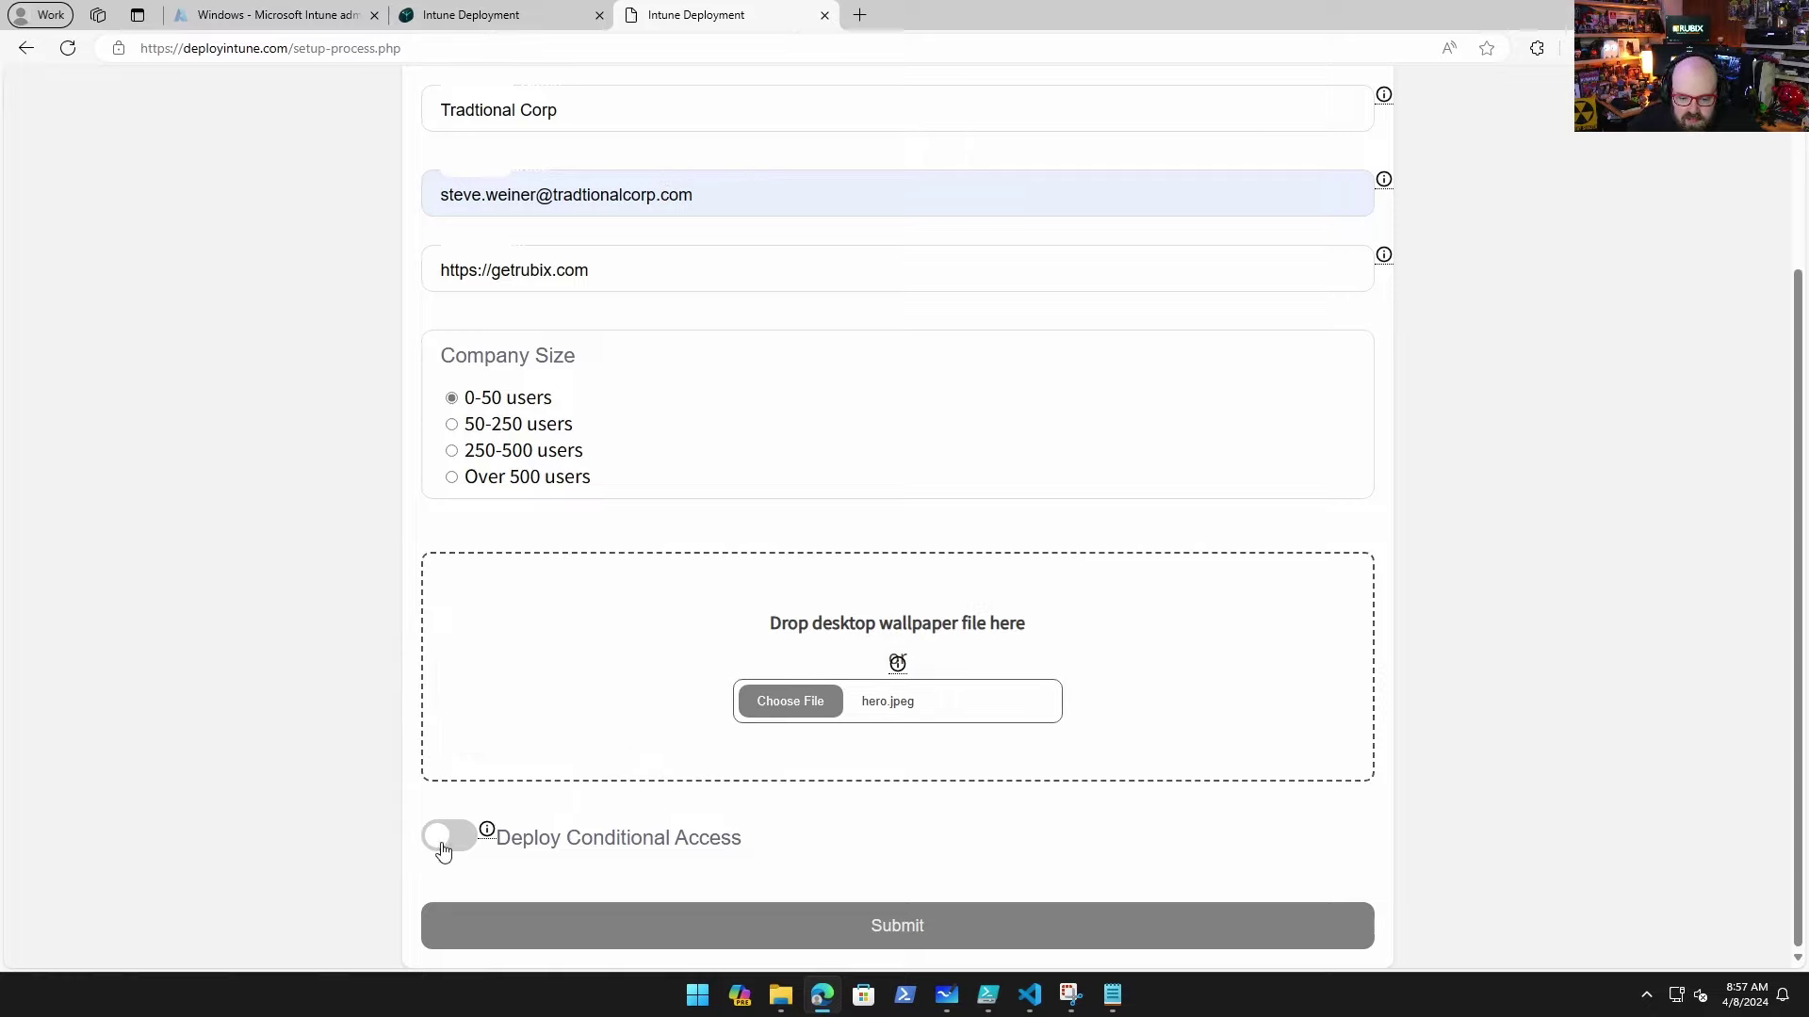
{"action": "left_click", "coordinate": [448, 848]}
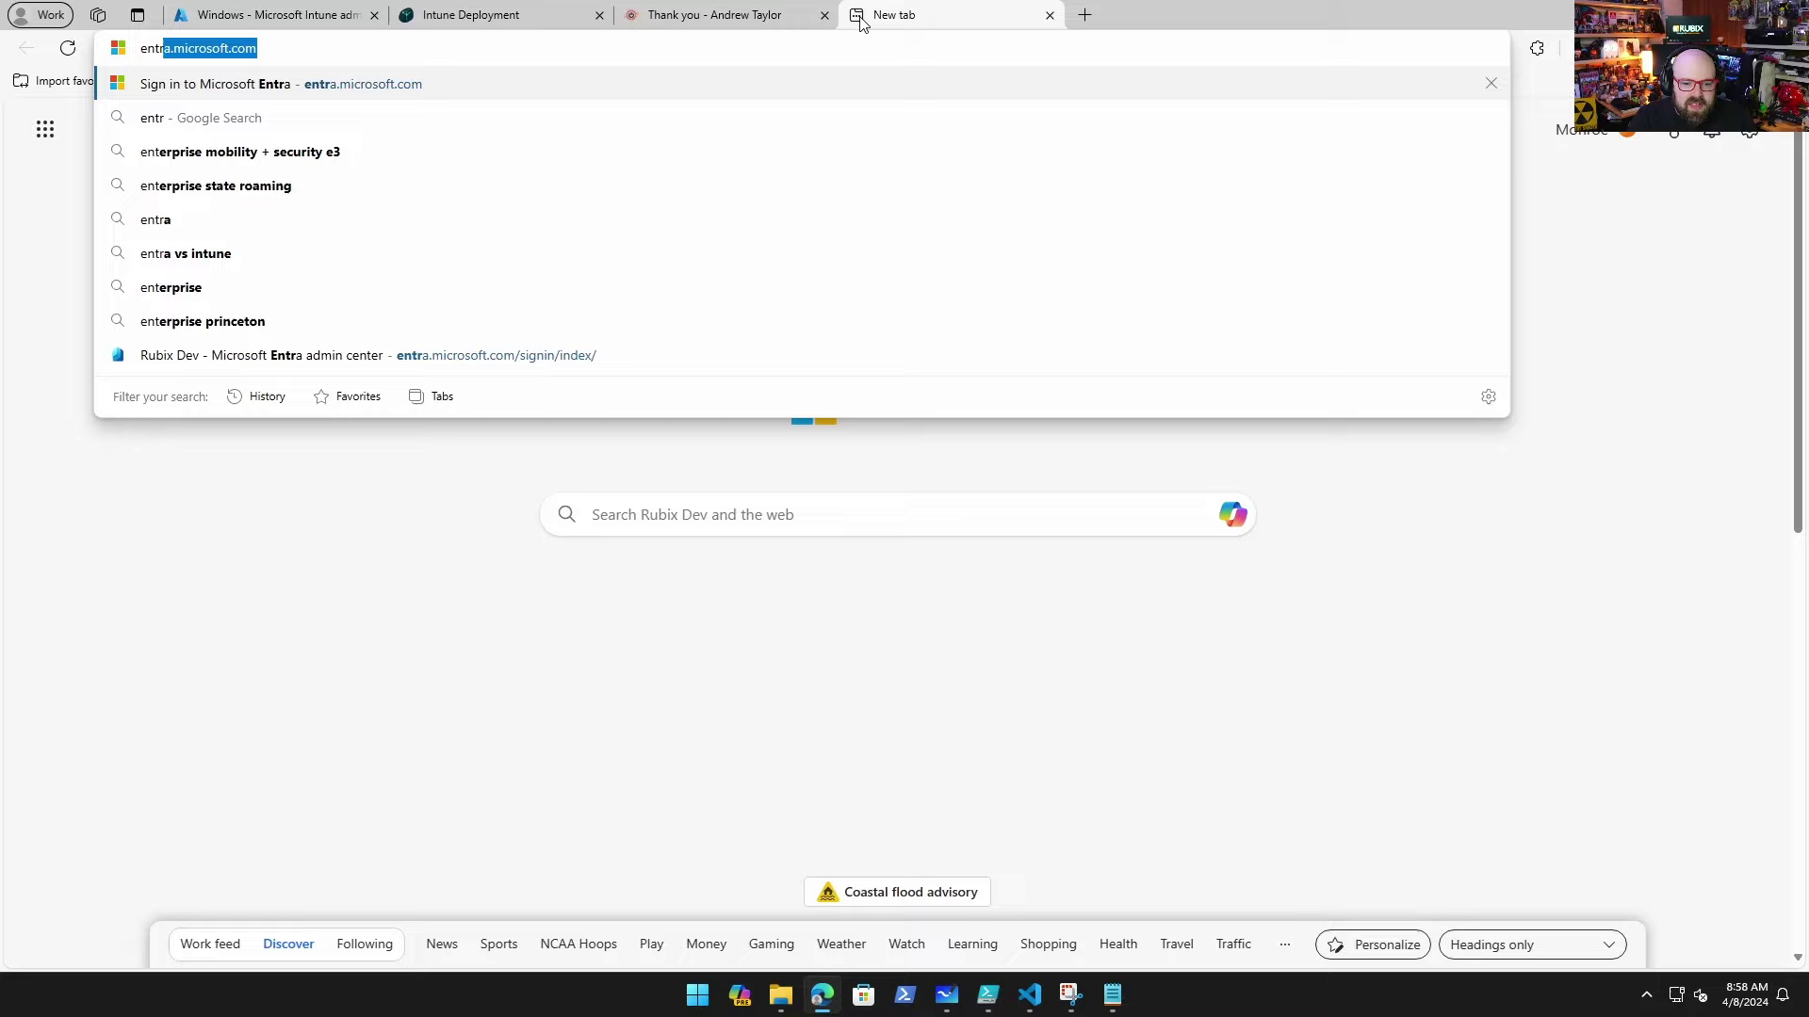
Step: Load entra.microsoft.com and open the EUCToolbox.com app under Enterprise applications
{"action": "key", "text": "Return"}
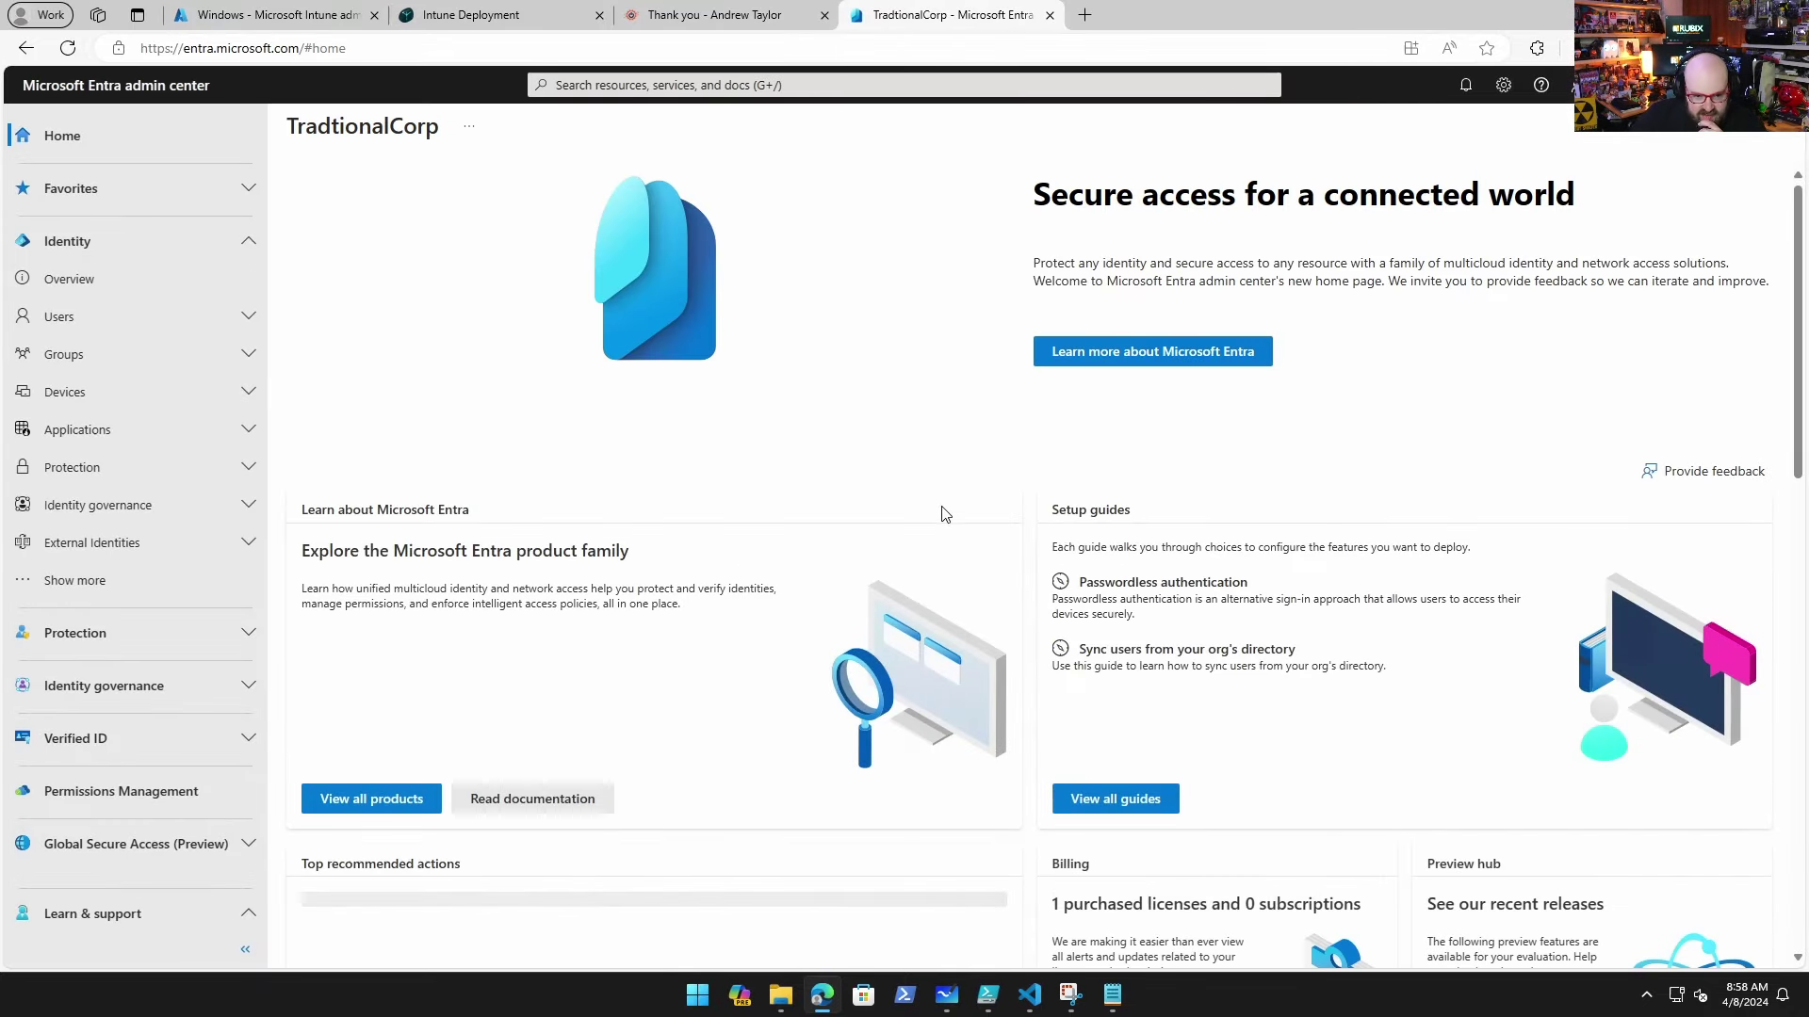
{"action": "left_click", "coordinate": [166, 441]}
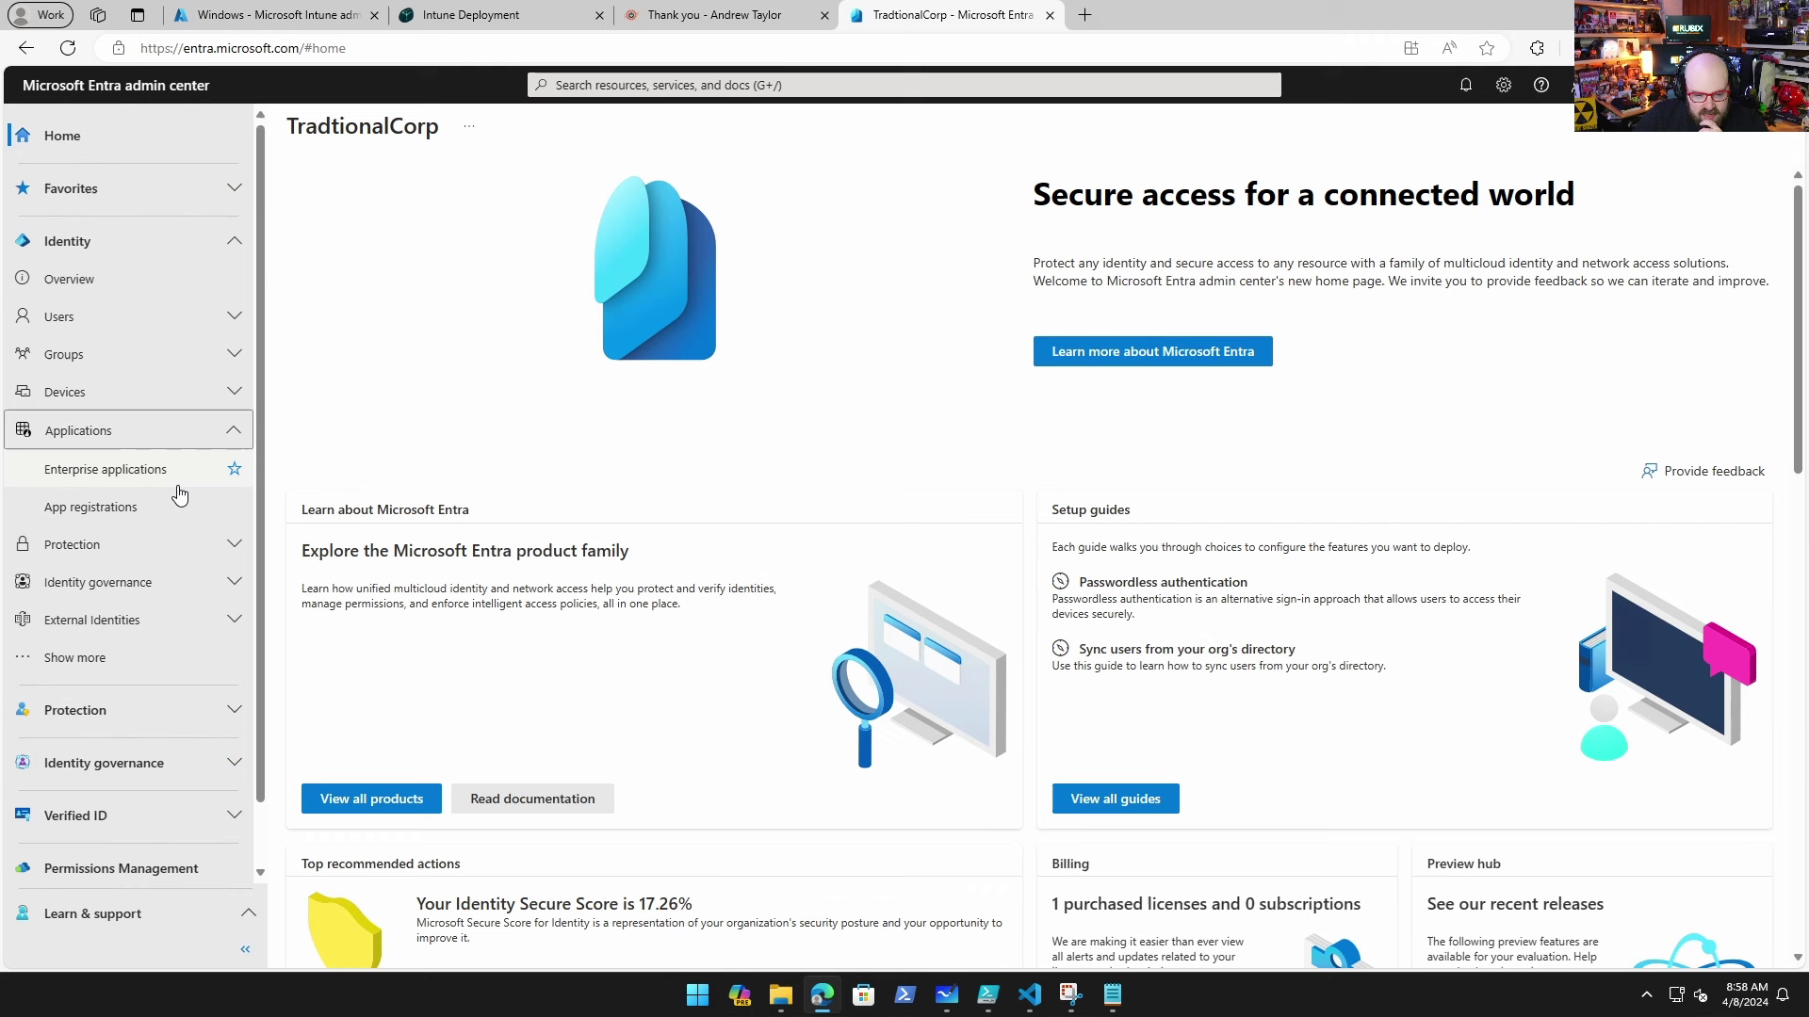
{"action": "left_click", "coordinate": [179, 483]}
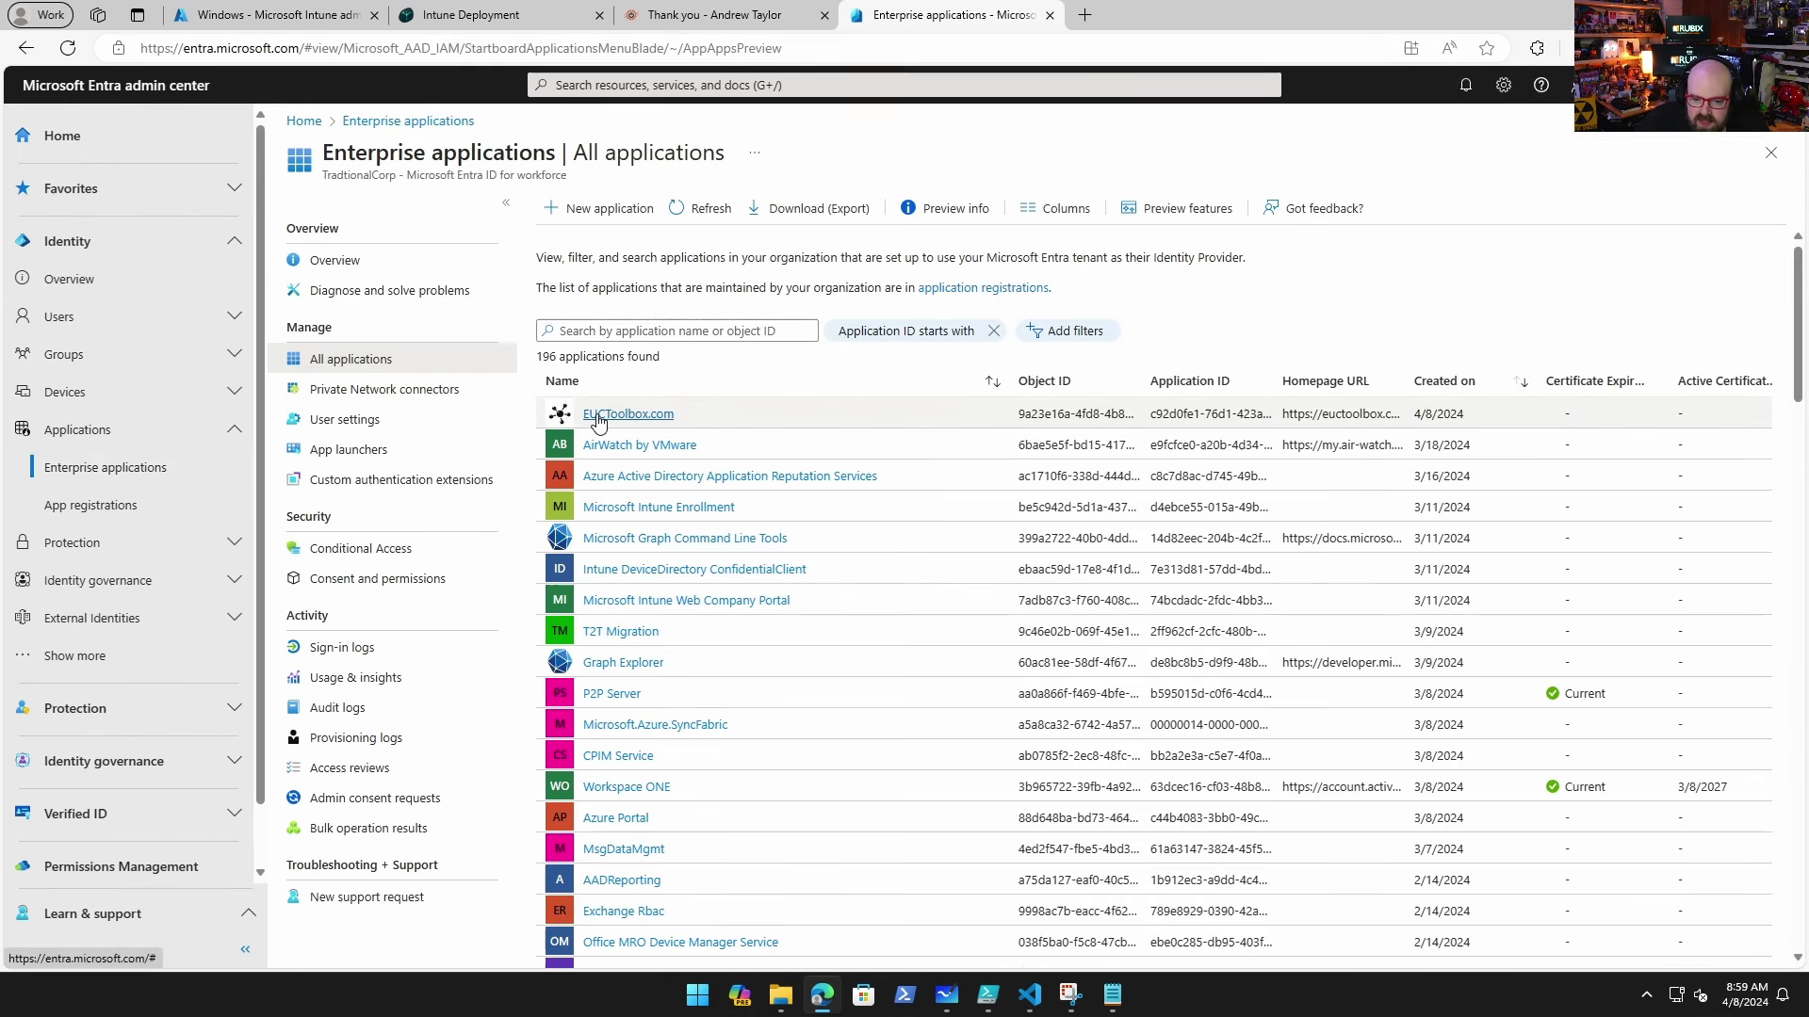
{"action": "left_click", "coordinate": [599, 416]}
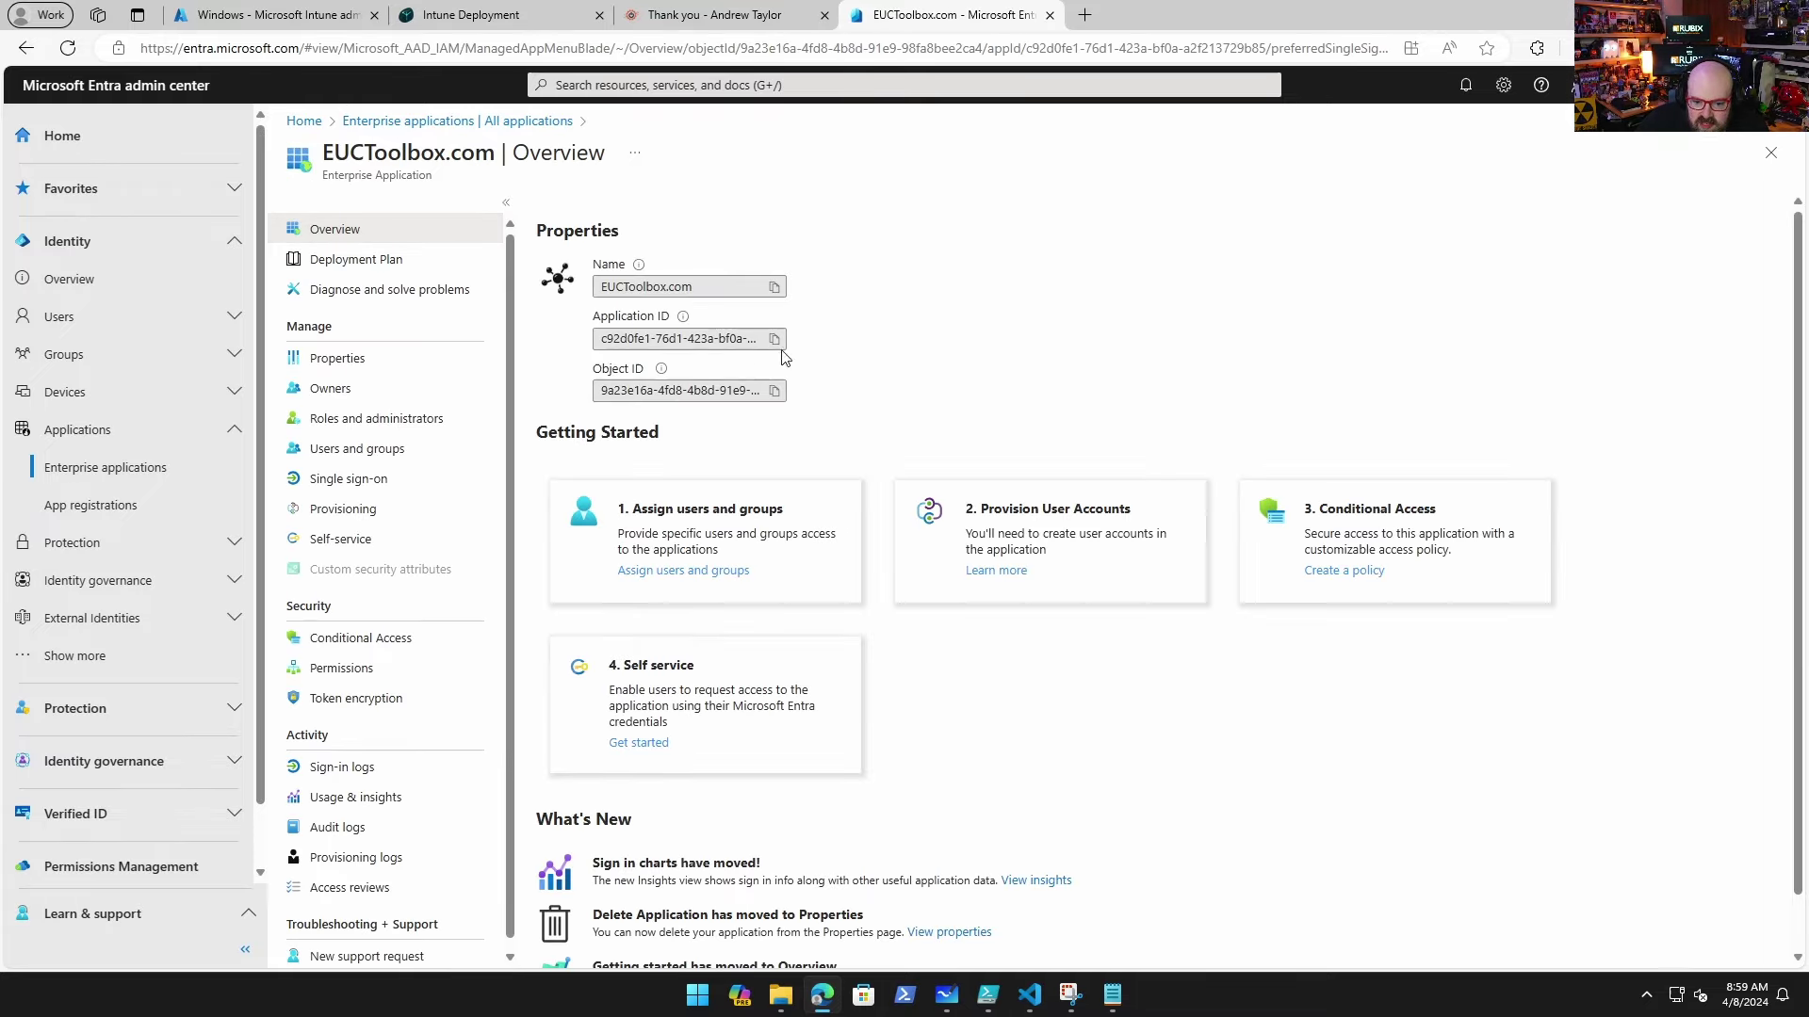
Step: Review EUCToolbox.com's properties and its admin-consented Microsoft Graph permissions list
{"action": "scroll", "coordinate": [784, 358], "scroll_direction": "down", "scroll_amount": 1}
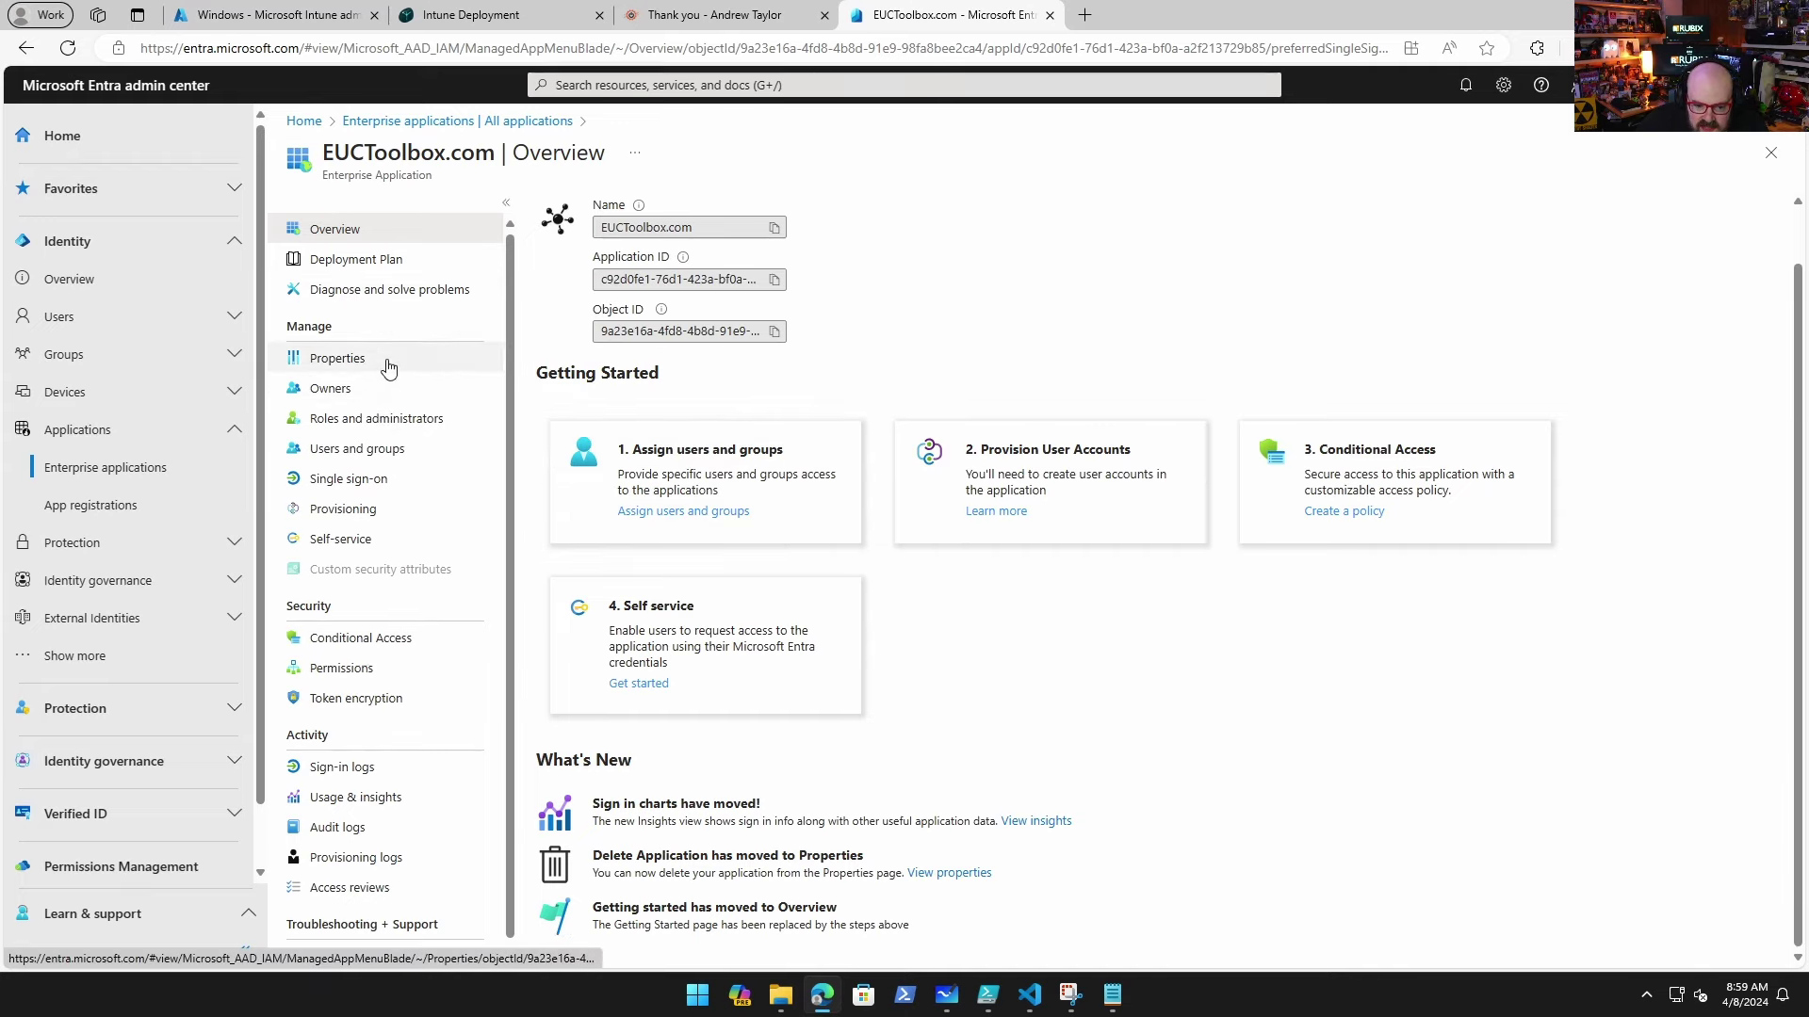
{"action": "left_click", "coordinate": [387, 366]}
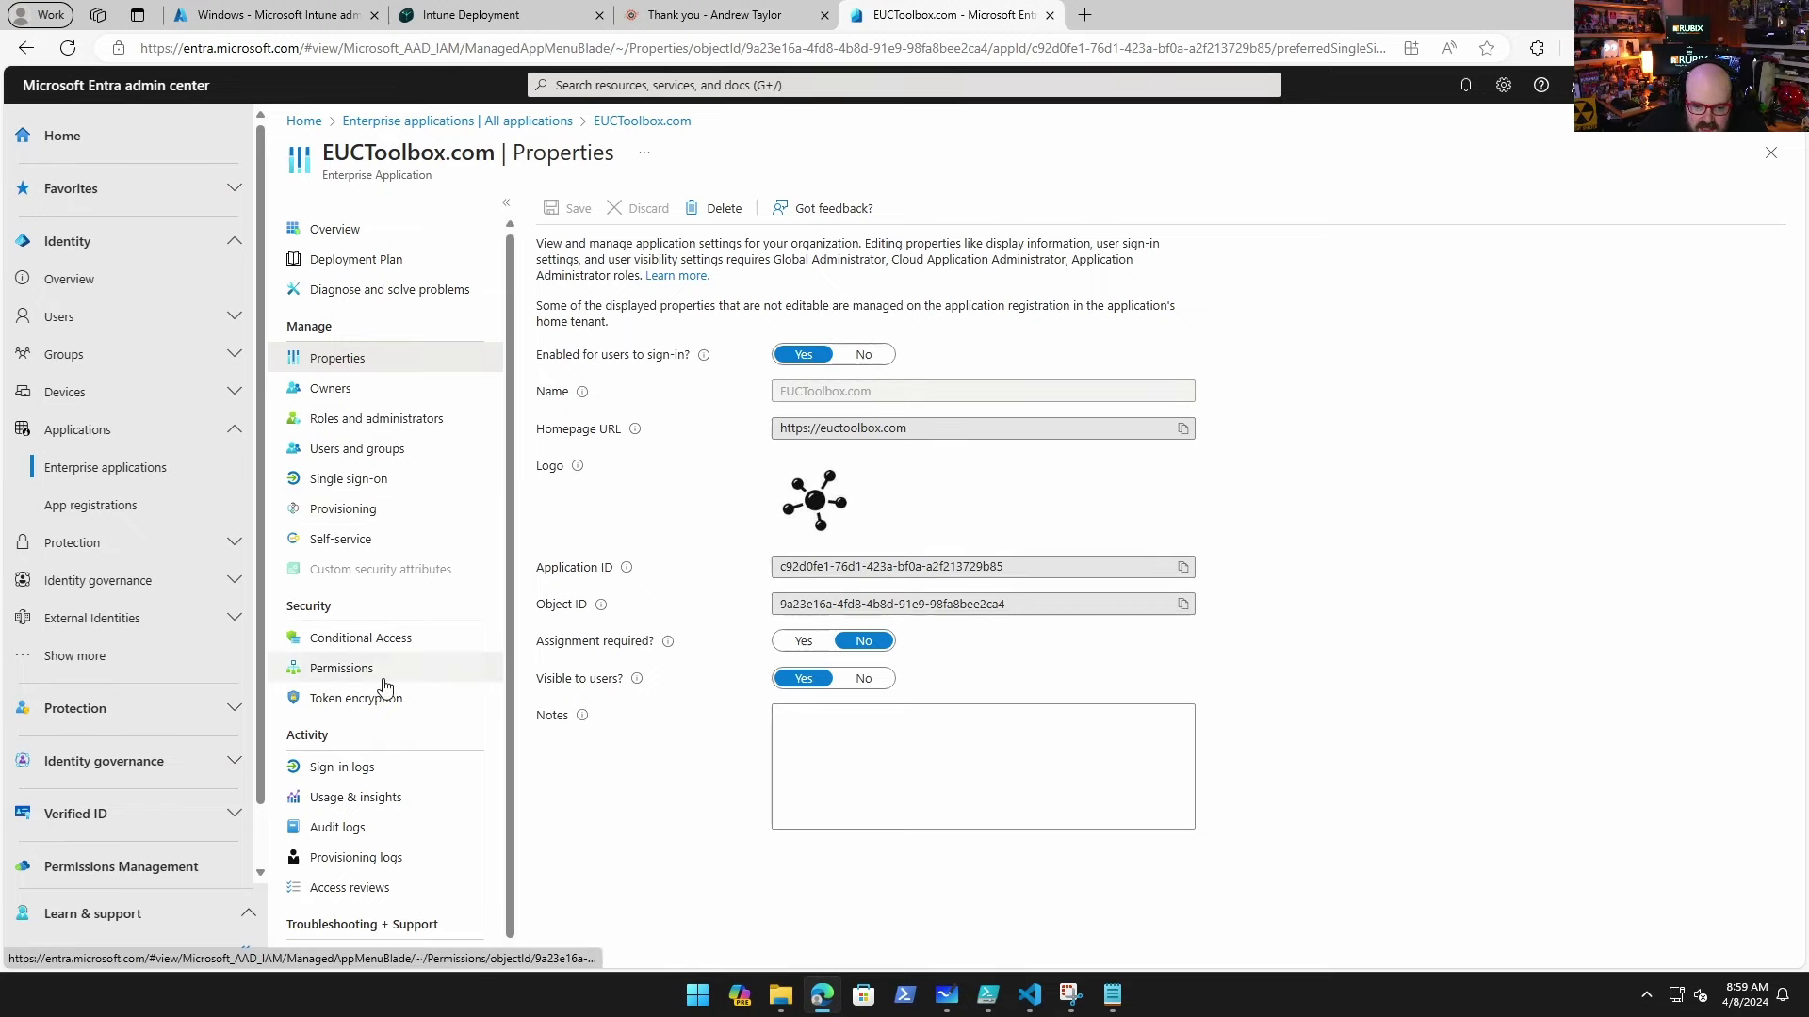
{"action": "left_click", "coordinate": [380, 673]}
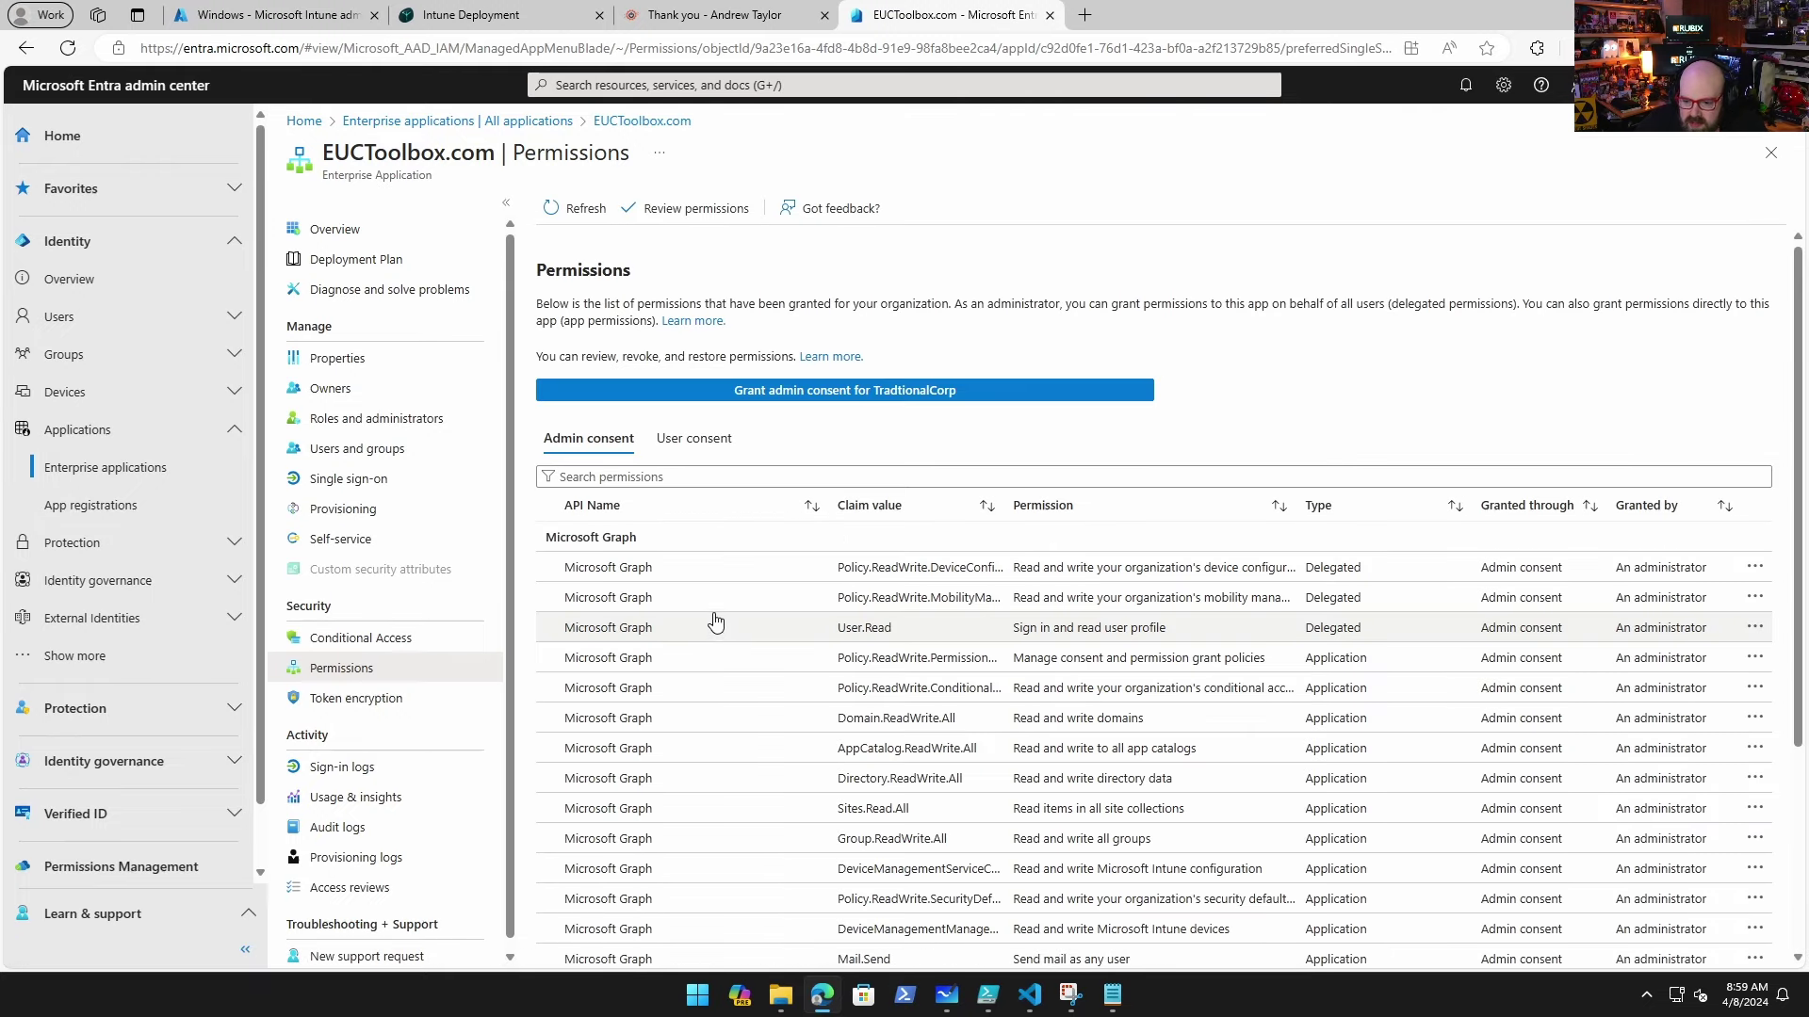
{"action": "scroll", "coordinate": [729, 599], "scroll_direction": "down", "scroll_amount": 1}
{"action": "scroll", "coordinate": [729, 599], "scroll_direction": "down", "scroll_amount": 1}
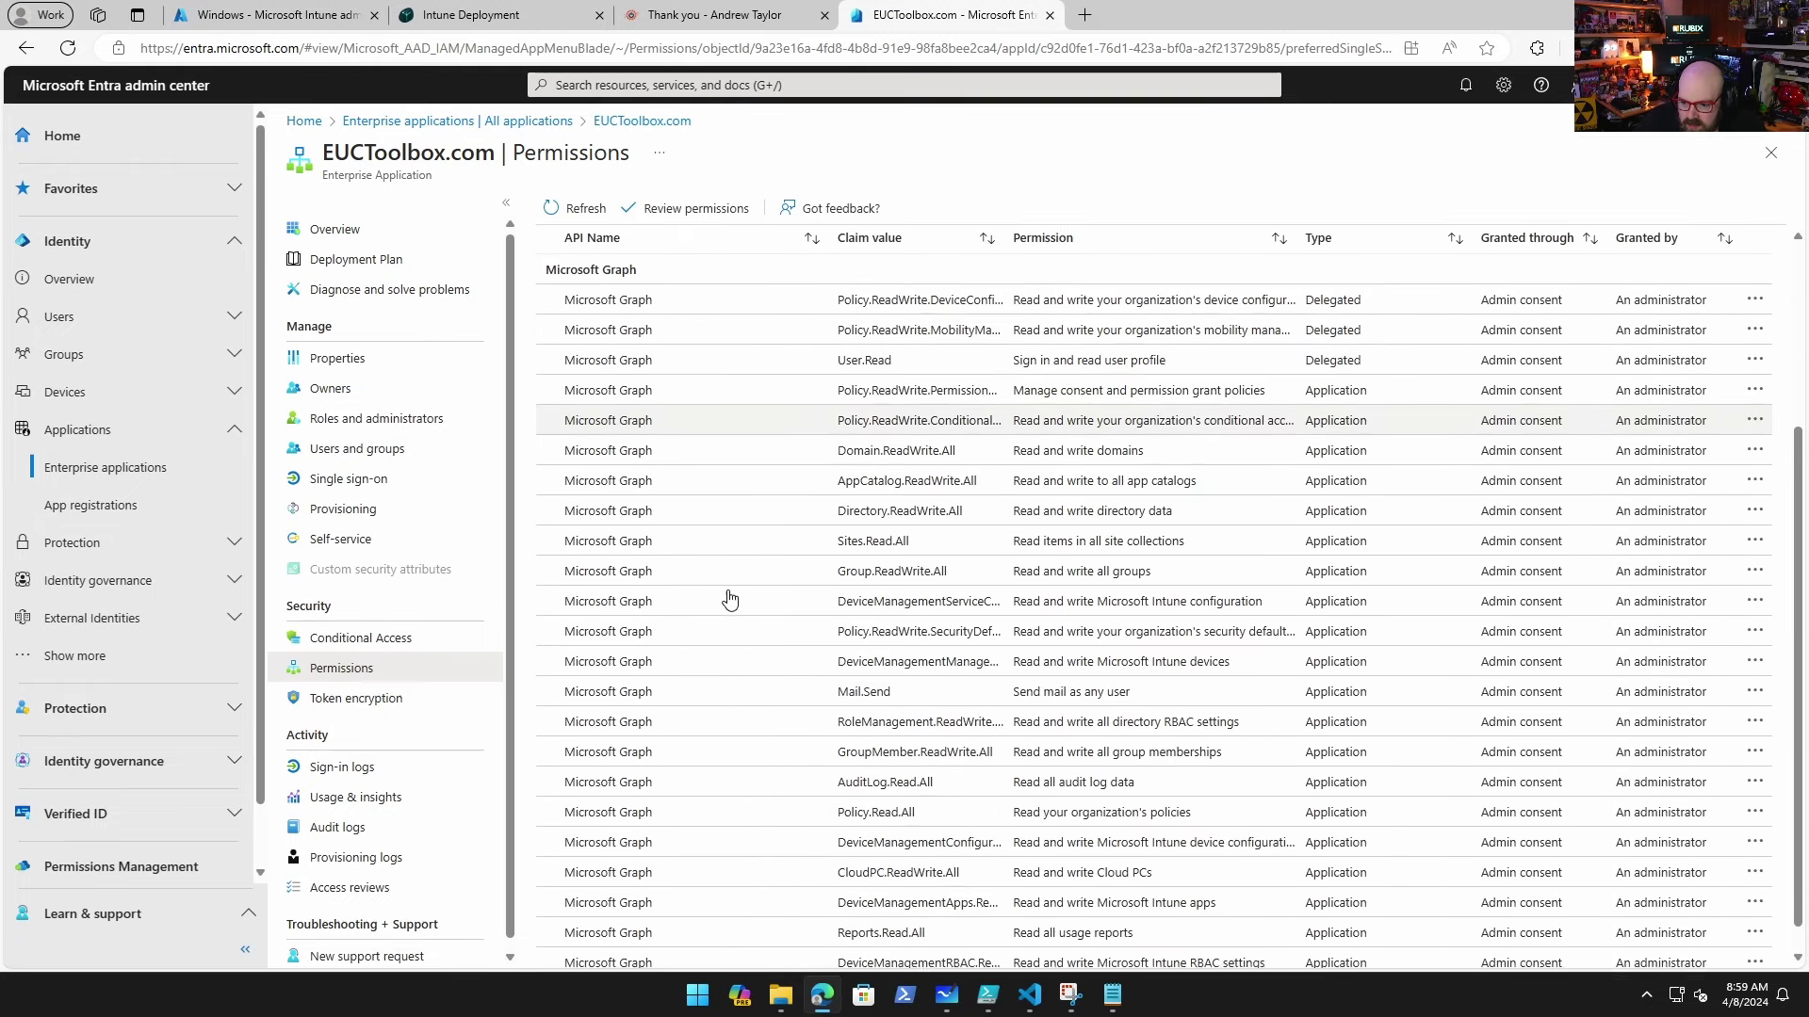
{"action": "scroll", "coordinate": [729, 599], "scroll_direction": "up", "scroll_amount": 1}
{"action": "scroll", "coordinate": [1374, 482], "scroll_direction": "down", "scroll_amount": 1}
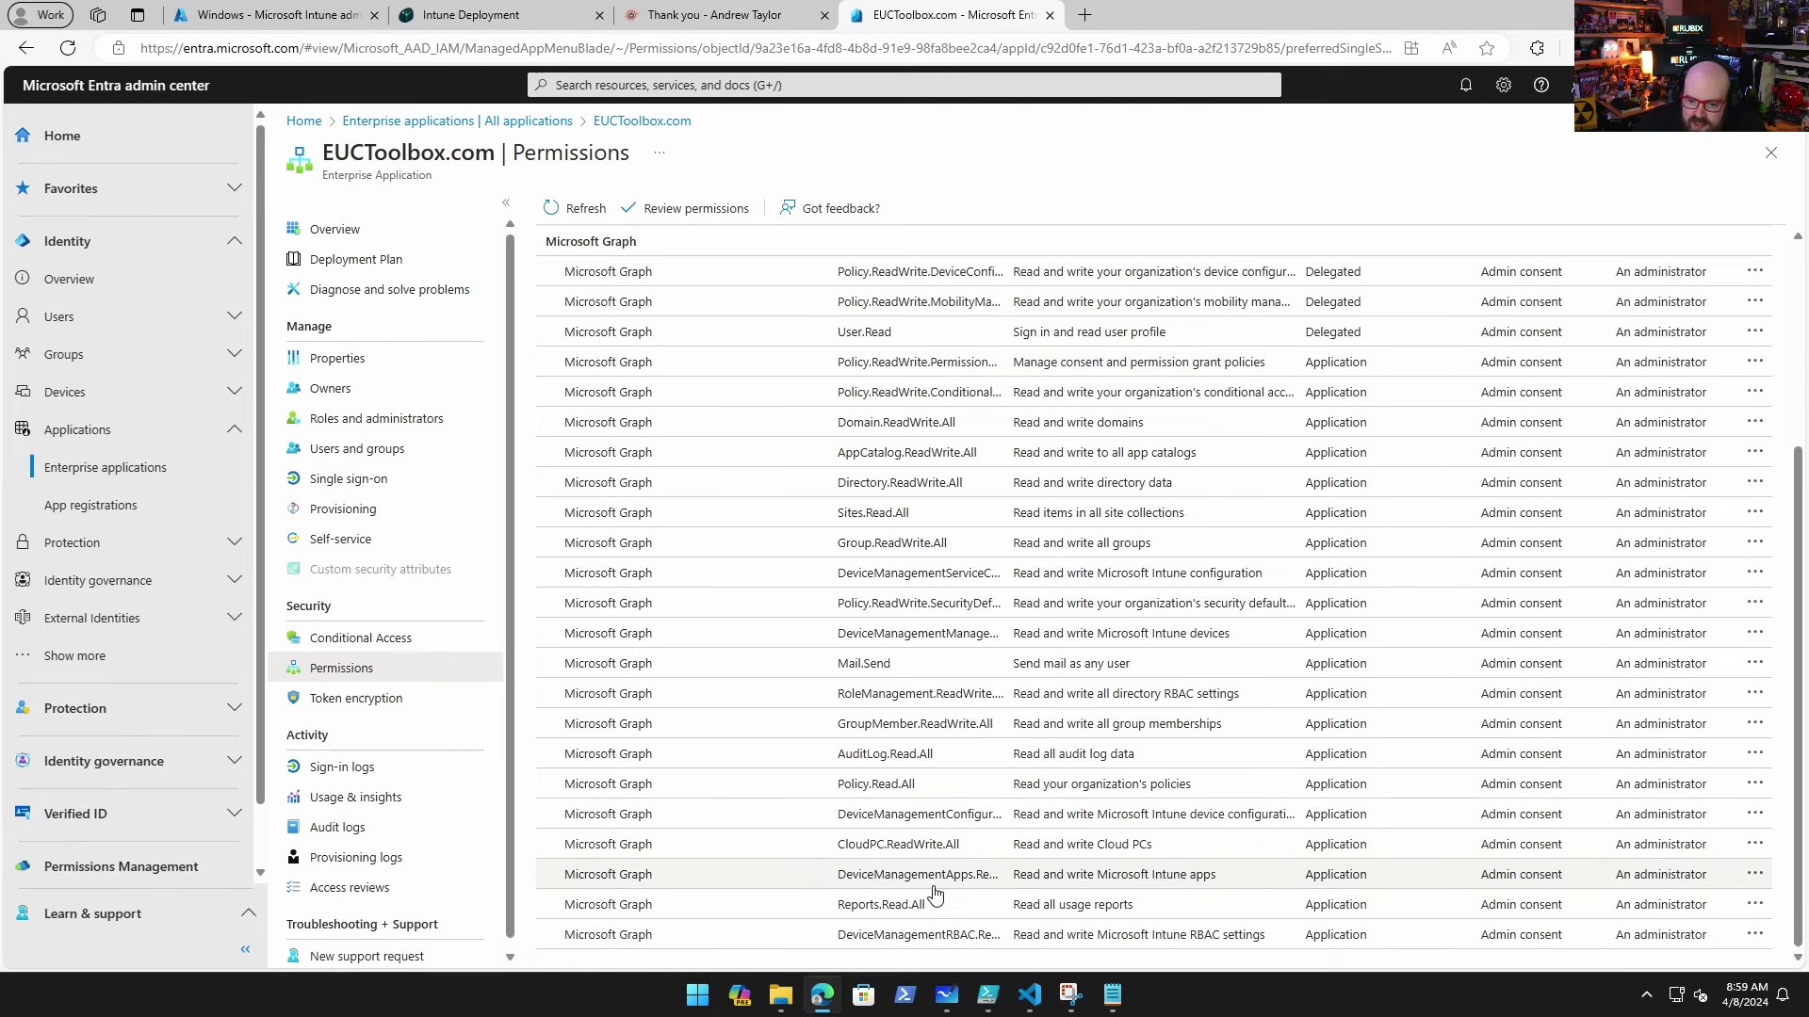
{"action": "scroll", "coordinate": [806, 831], "scroll_direction": "up", "scroll_amount": 3}
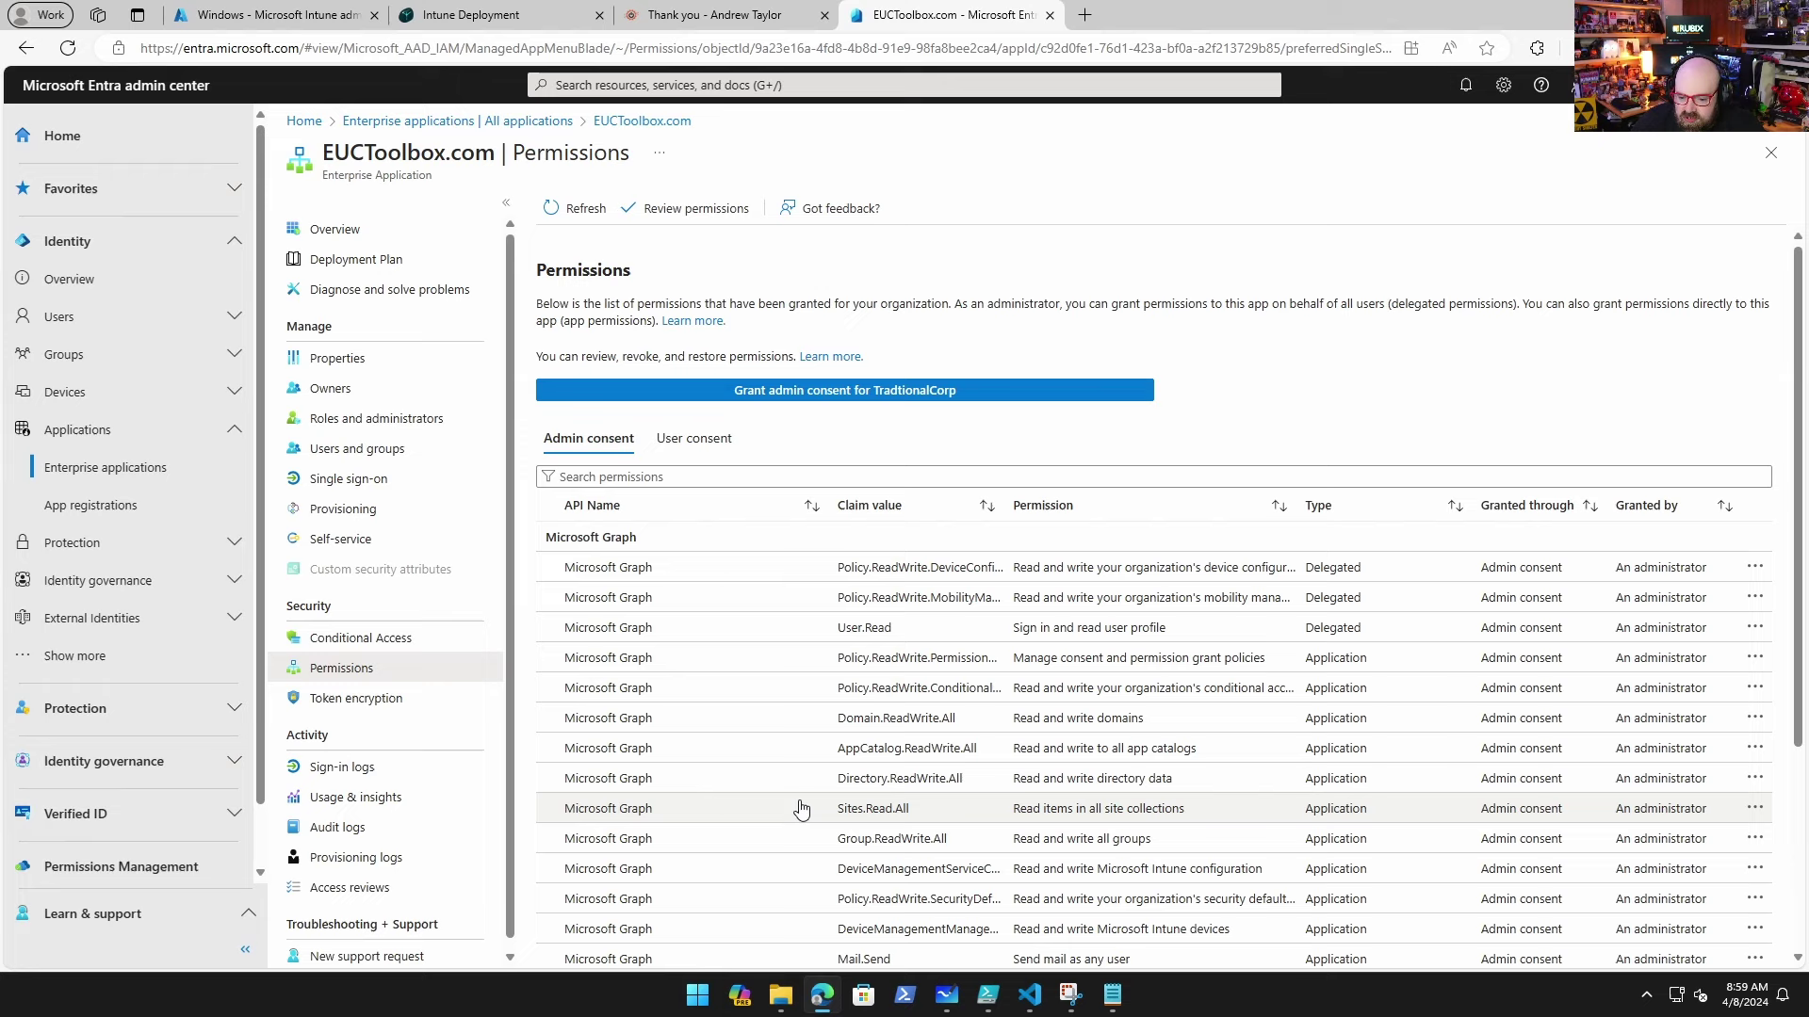
{"action": "scroll", "coordinate": [790, 814], "scroll_direction": "down", "scroll_amount": 3}
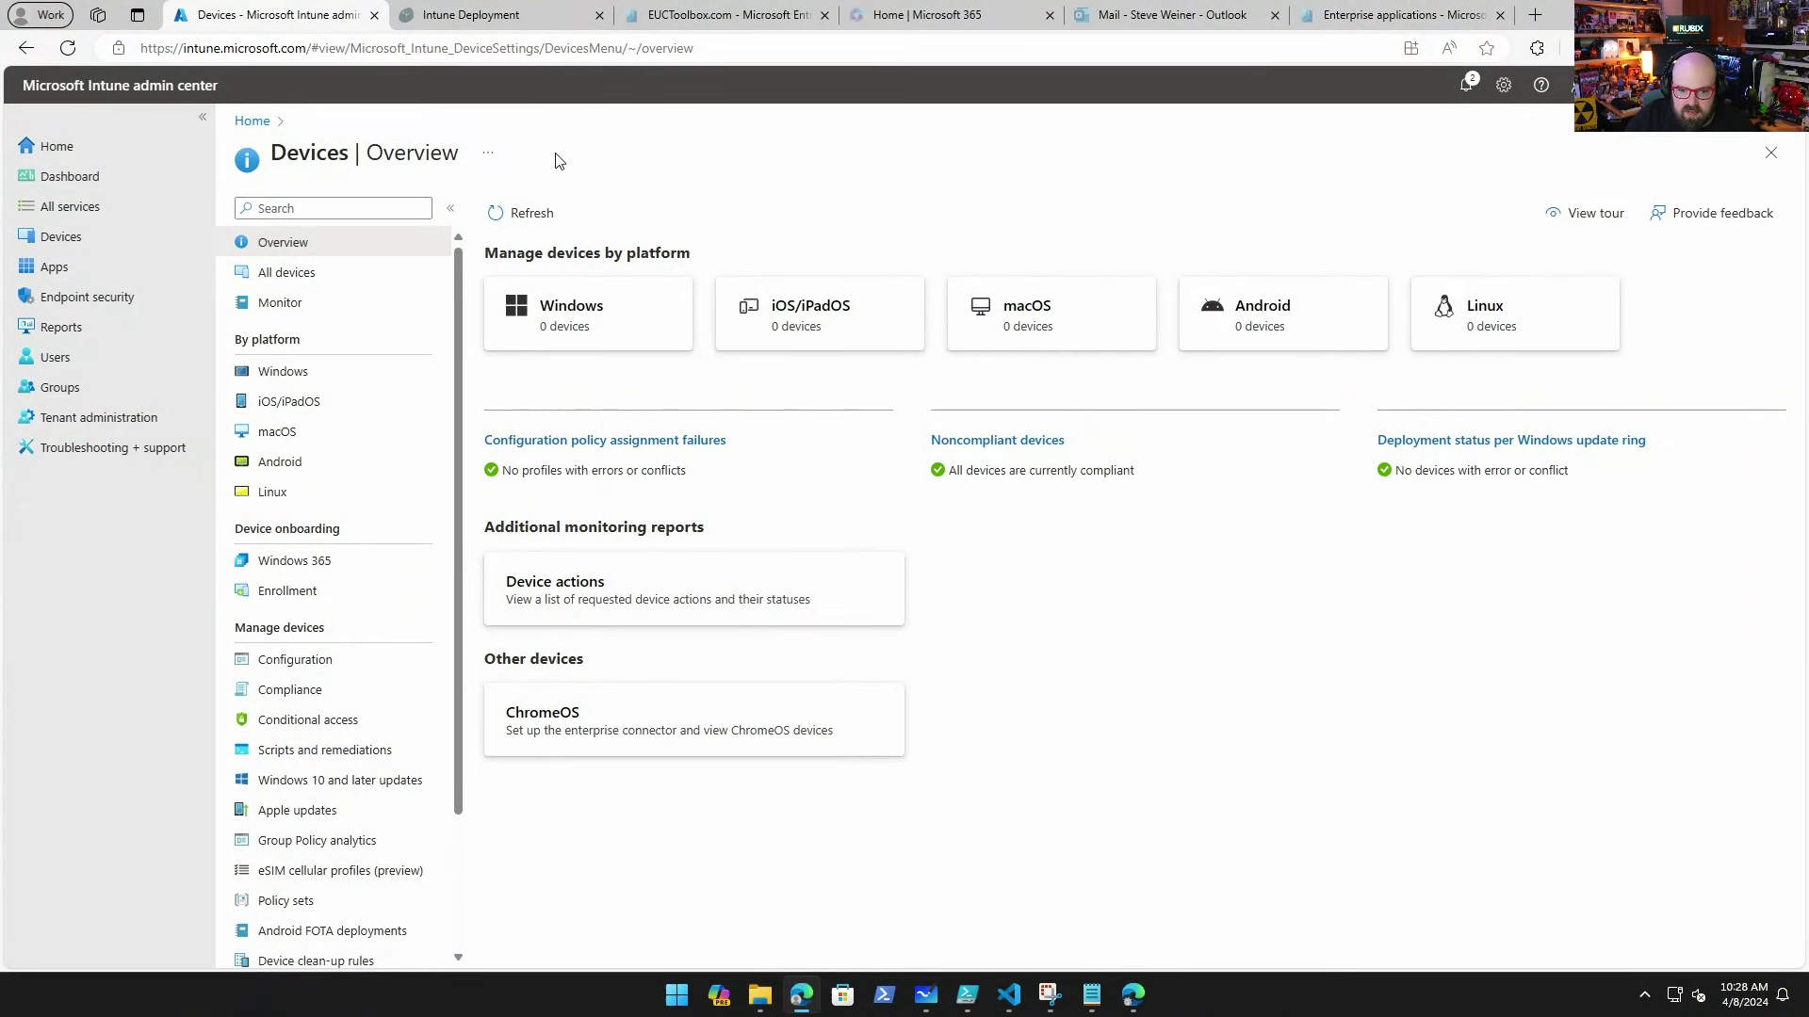
Step: Go to Devices > Windows > Configuration profiles to list the 18 ID- profiles
{"action": "left_click", "coordinate": [315, 371]}
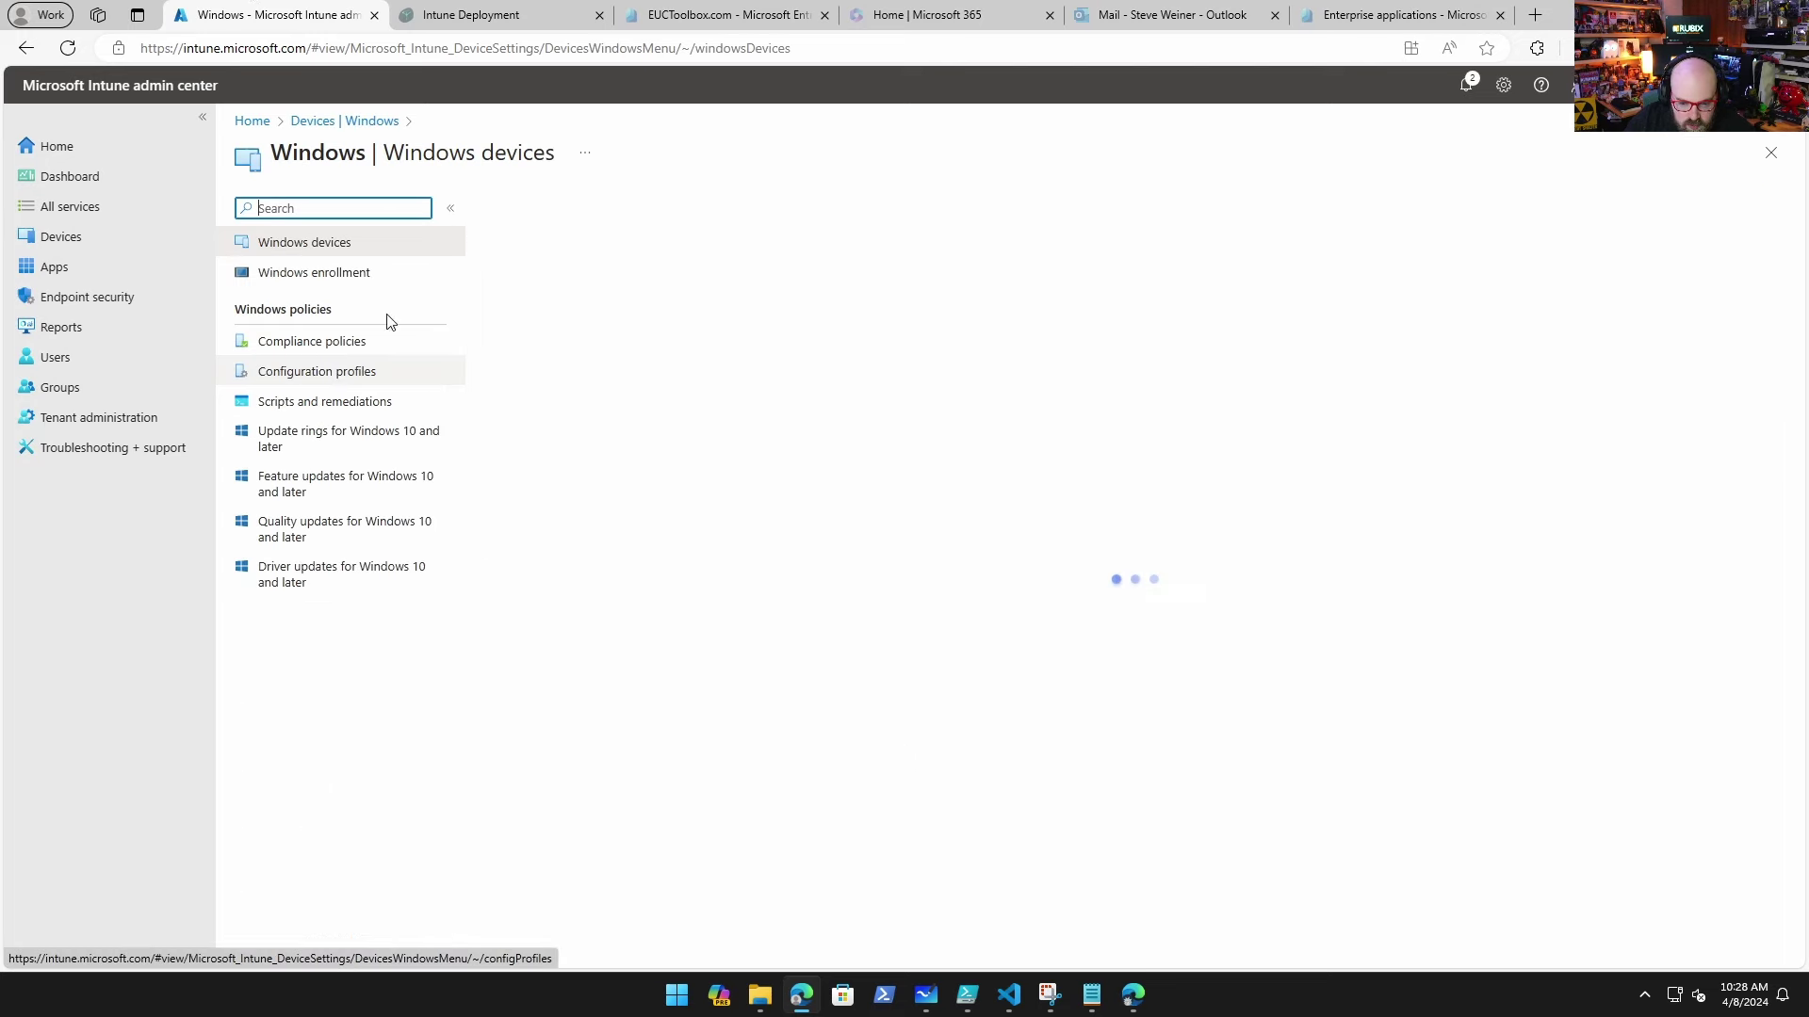
{"action": "left_click", "coordinate": [341, 377]}
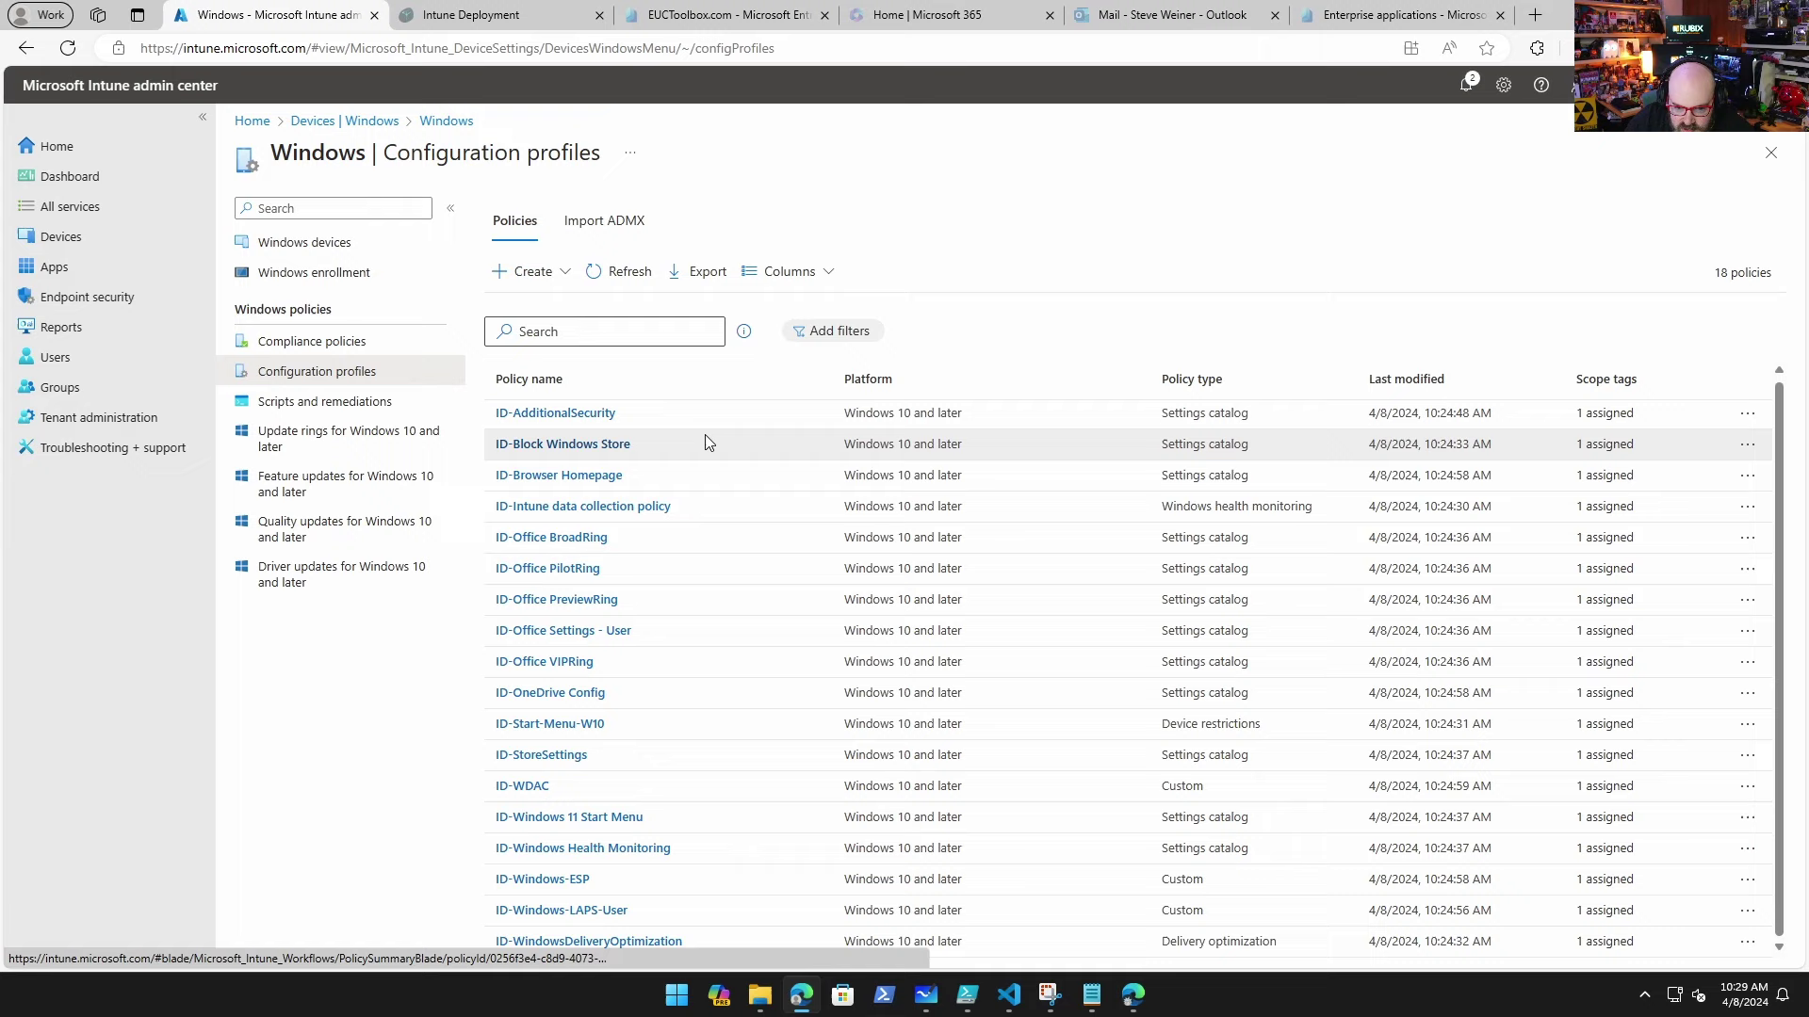
Step: Open the ID-AdditionalSecurity profile and expand its Above Lock and Administrative Templates settings
{"action": "left_click", "coordinate": [588, 414]}
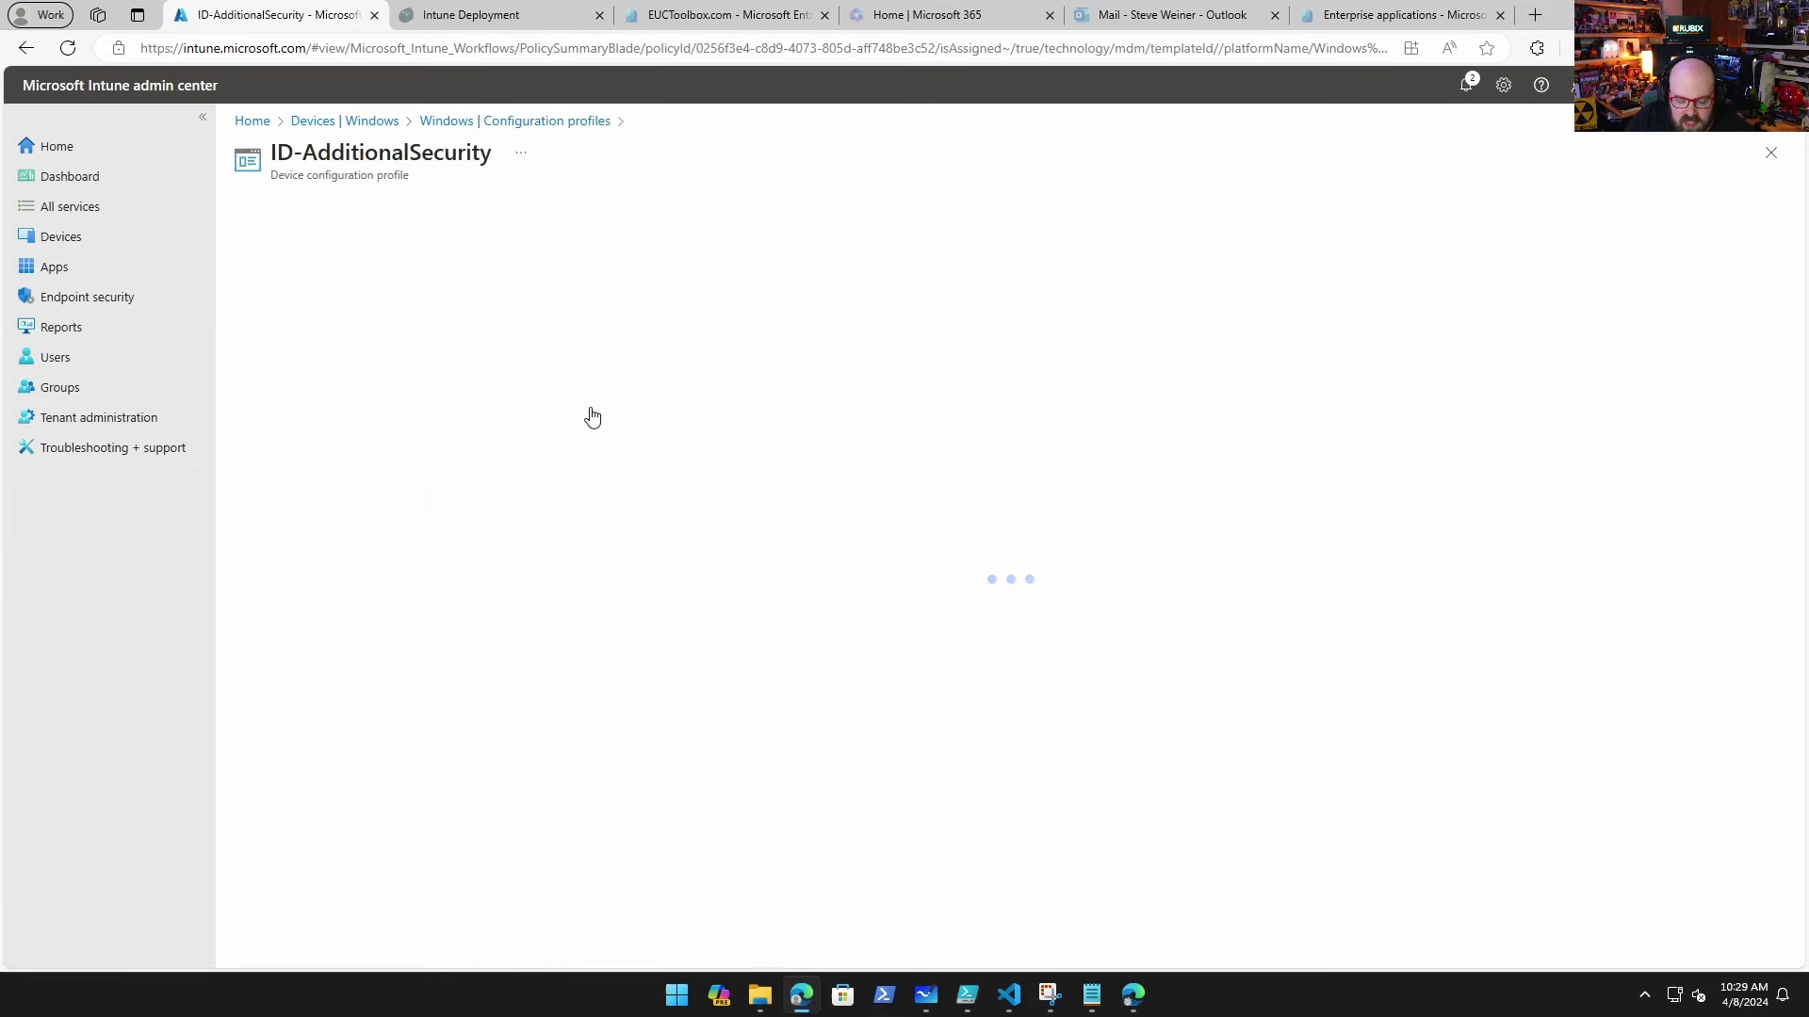
{"action": "scroll", "coordinate": [440, 448], "scroll_direction": "down", "scroll_amount": 7}
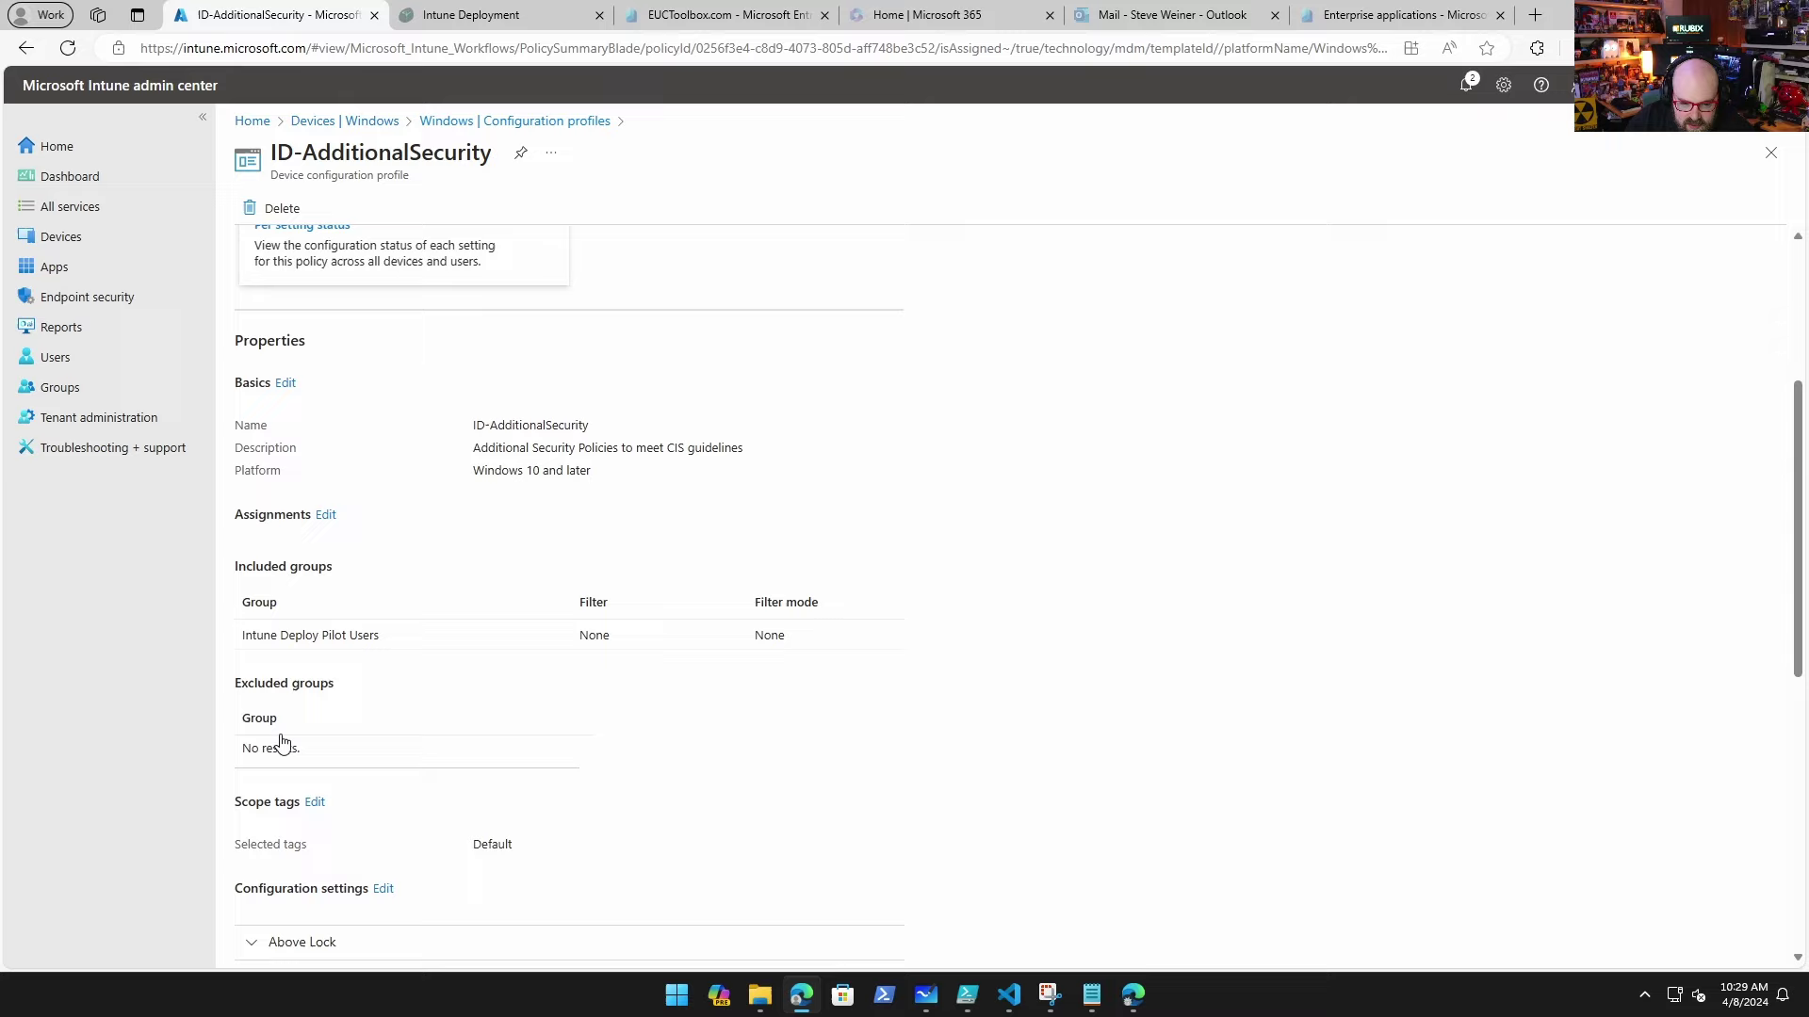
{"action": "left_click", "coordinate": [375, 612]}
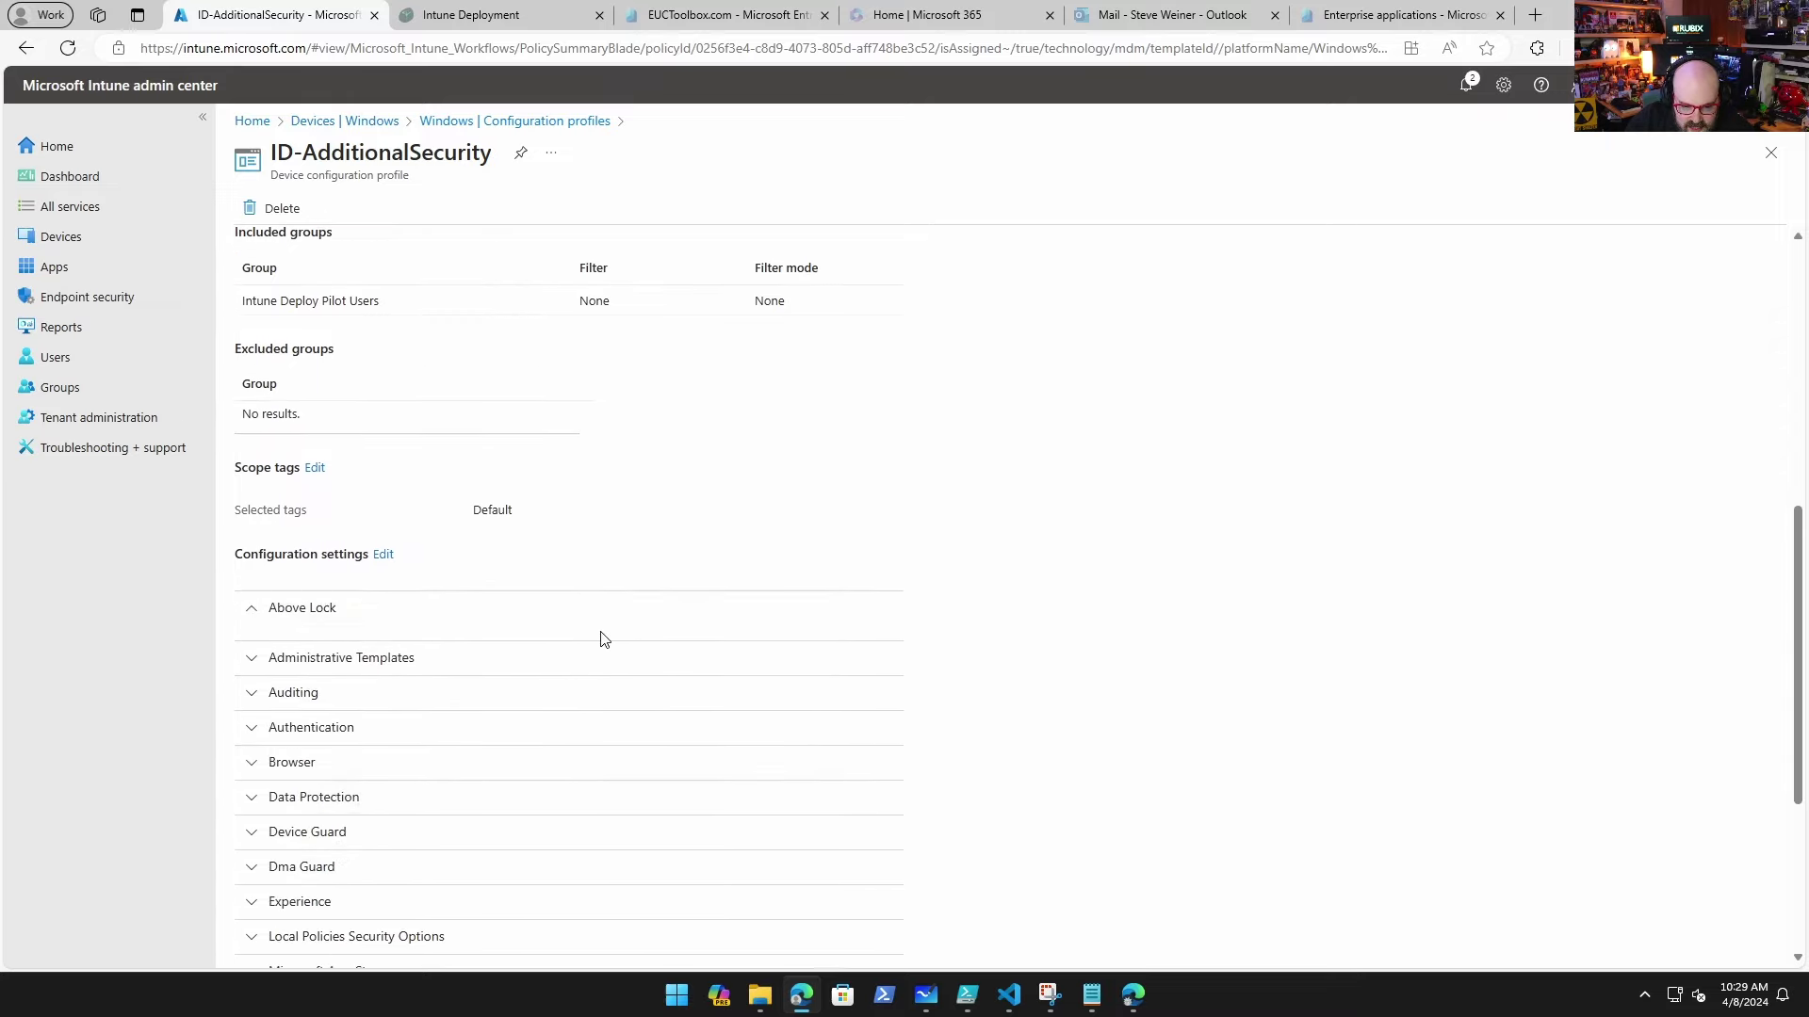
{"action": "scroll", "coordinate": [591, 643], "scroll_direction": "down", "scroll_amount": 4}
{"action": "left_click", "coordinate": [436, 327]}
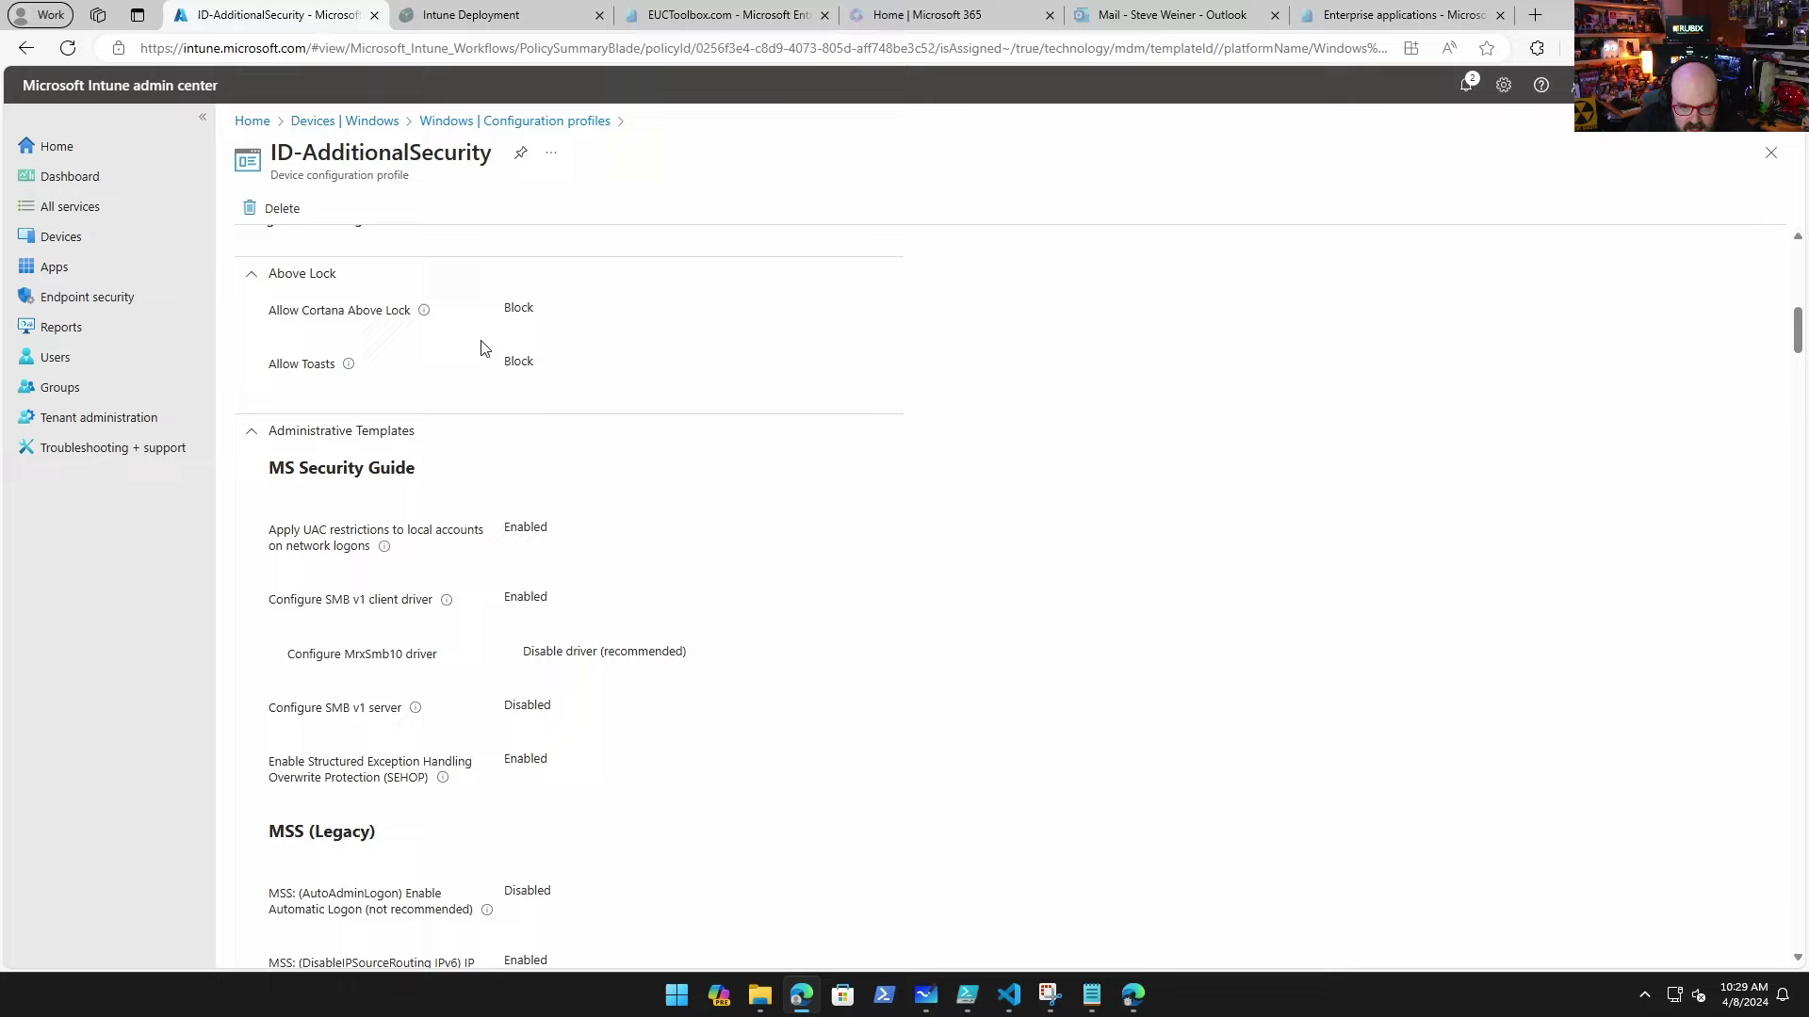
Step: Scroll through the profile's settings, then return to the Windows configuration profiles list
{"action": "scroll", "coordinate": [367, 413], "scroll_direction": "up", "scroll_amount": 3}
{"action": "scroll", "coordinate": [710, 546], "scroll_direction": "down", "scroll_amount": 6}
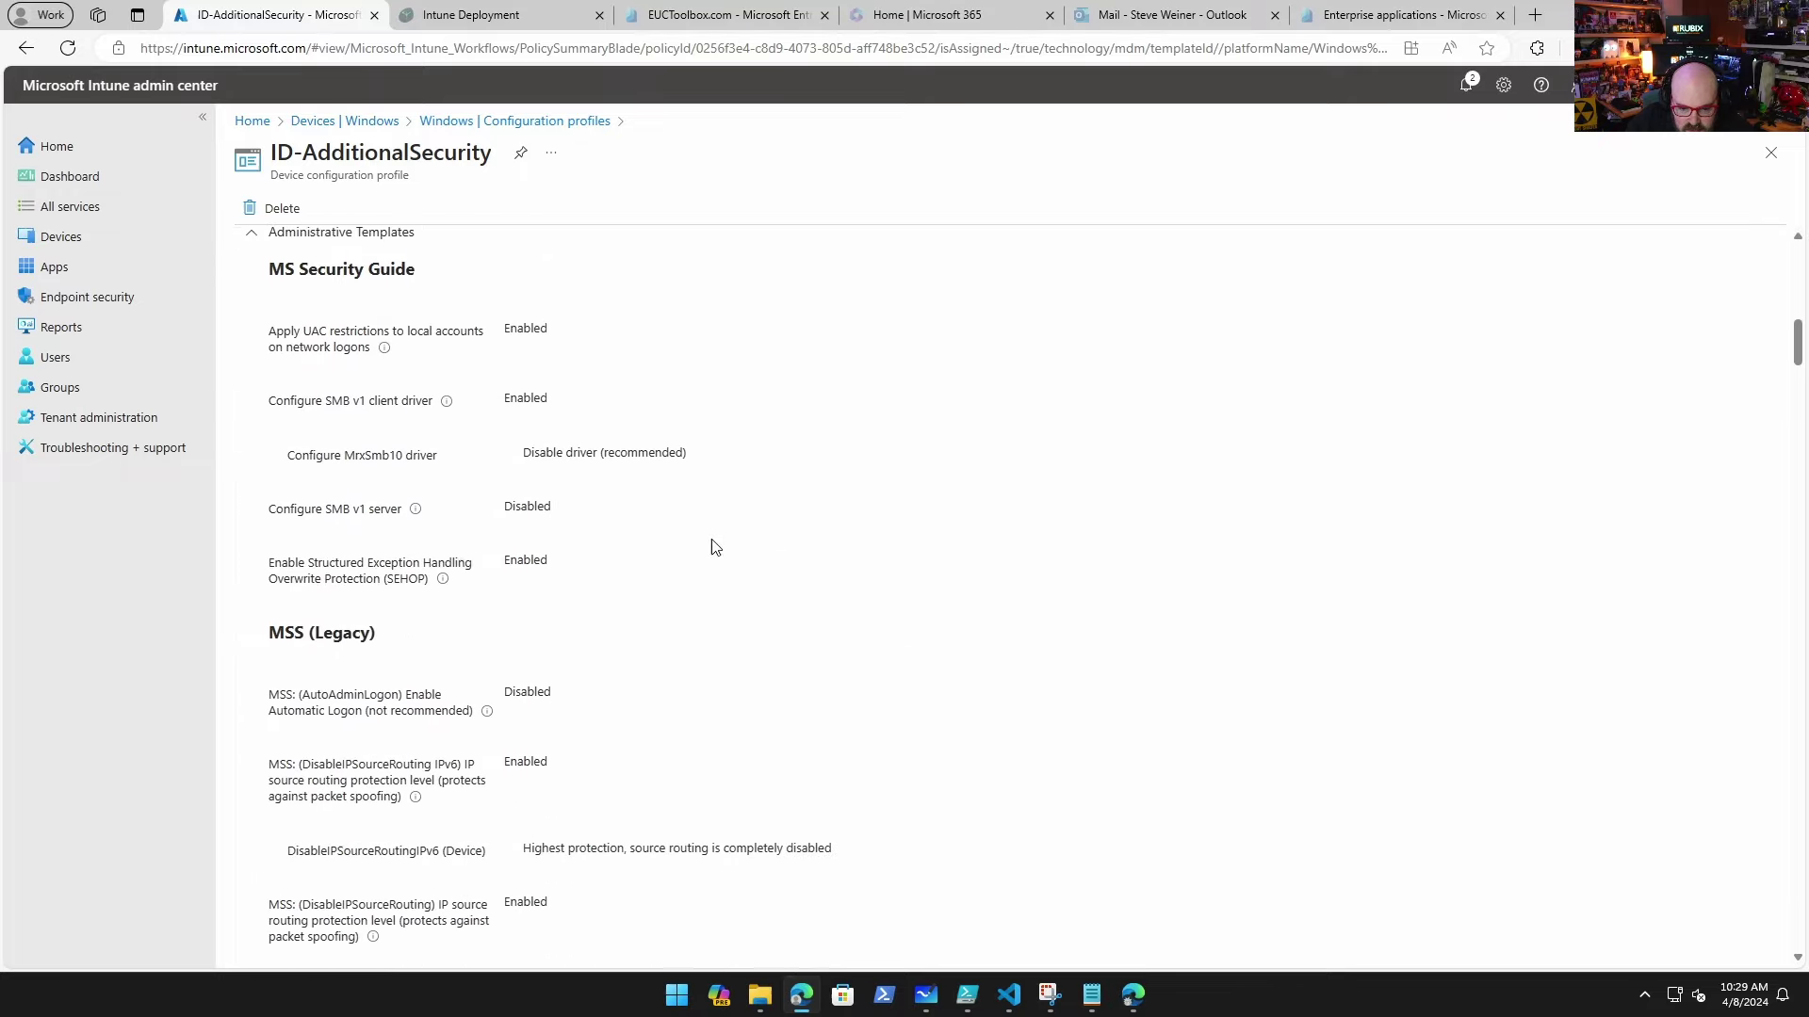
{"action": "scroll", "coordinate": [509, 421], "scroll_direction": "down", "scroll_amount": 1}
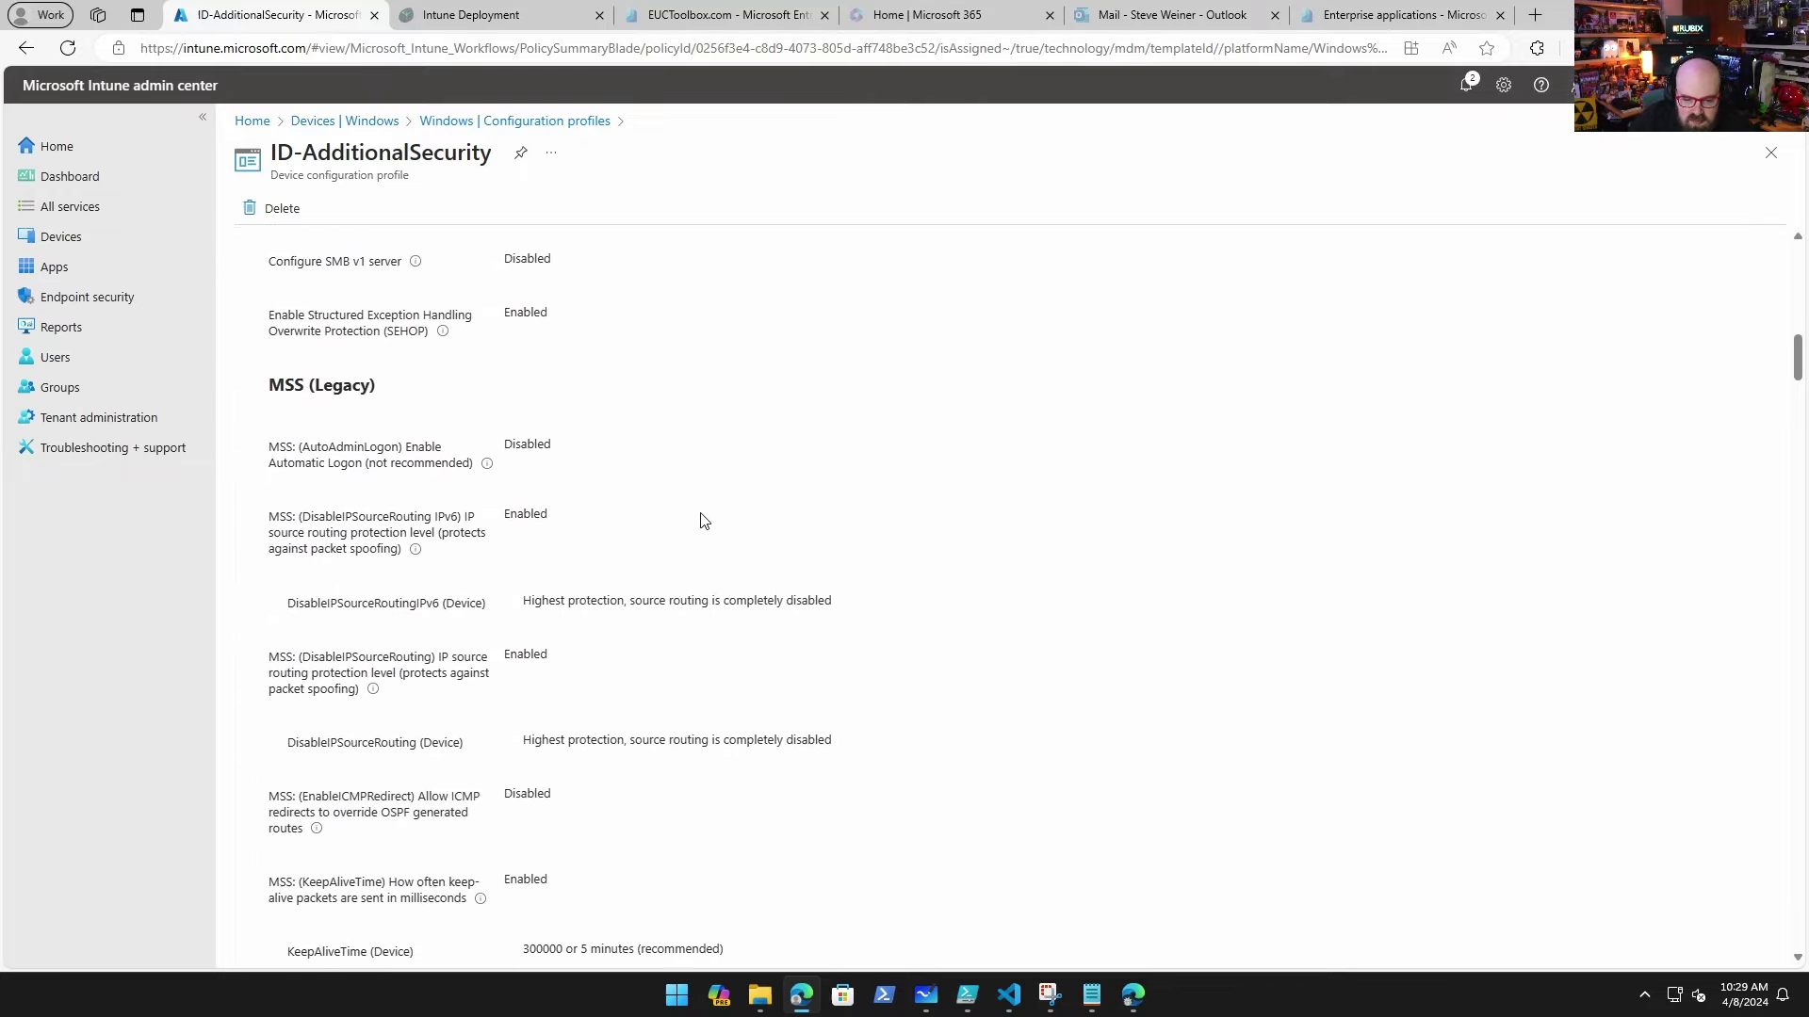
{"action": "scroll", "coordinate": [565, 509], "scroll_direction": "down", "scroll_amount": 14}
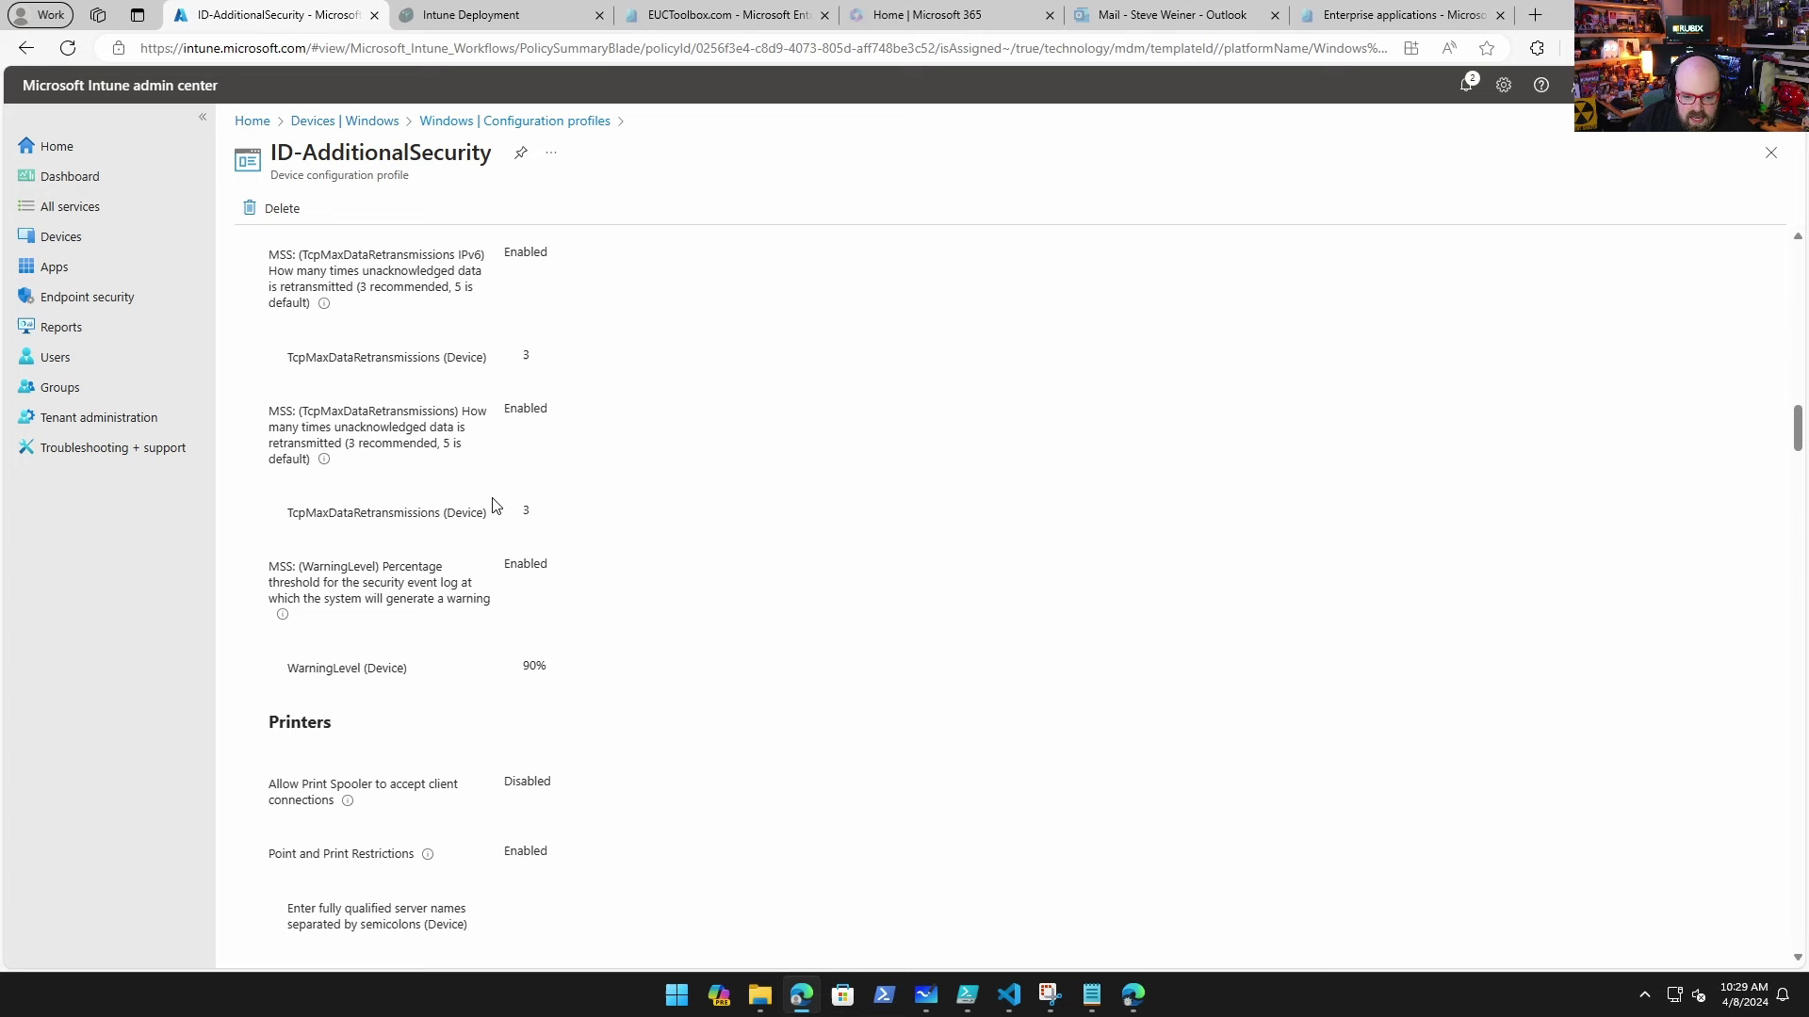
{"action": "scroll", "coordinate": [462, 489], "scroll_direction": "down", "scroll_amount": 7}
{"action": "scroll", "coordinate": [524, 550], "scroll_direction": "up", "scroll_amount": 1}
{"action": "scroll", "coordinate": [524, 550], "scroll_direction": "down", "scroll_amount": 2}
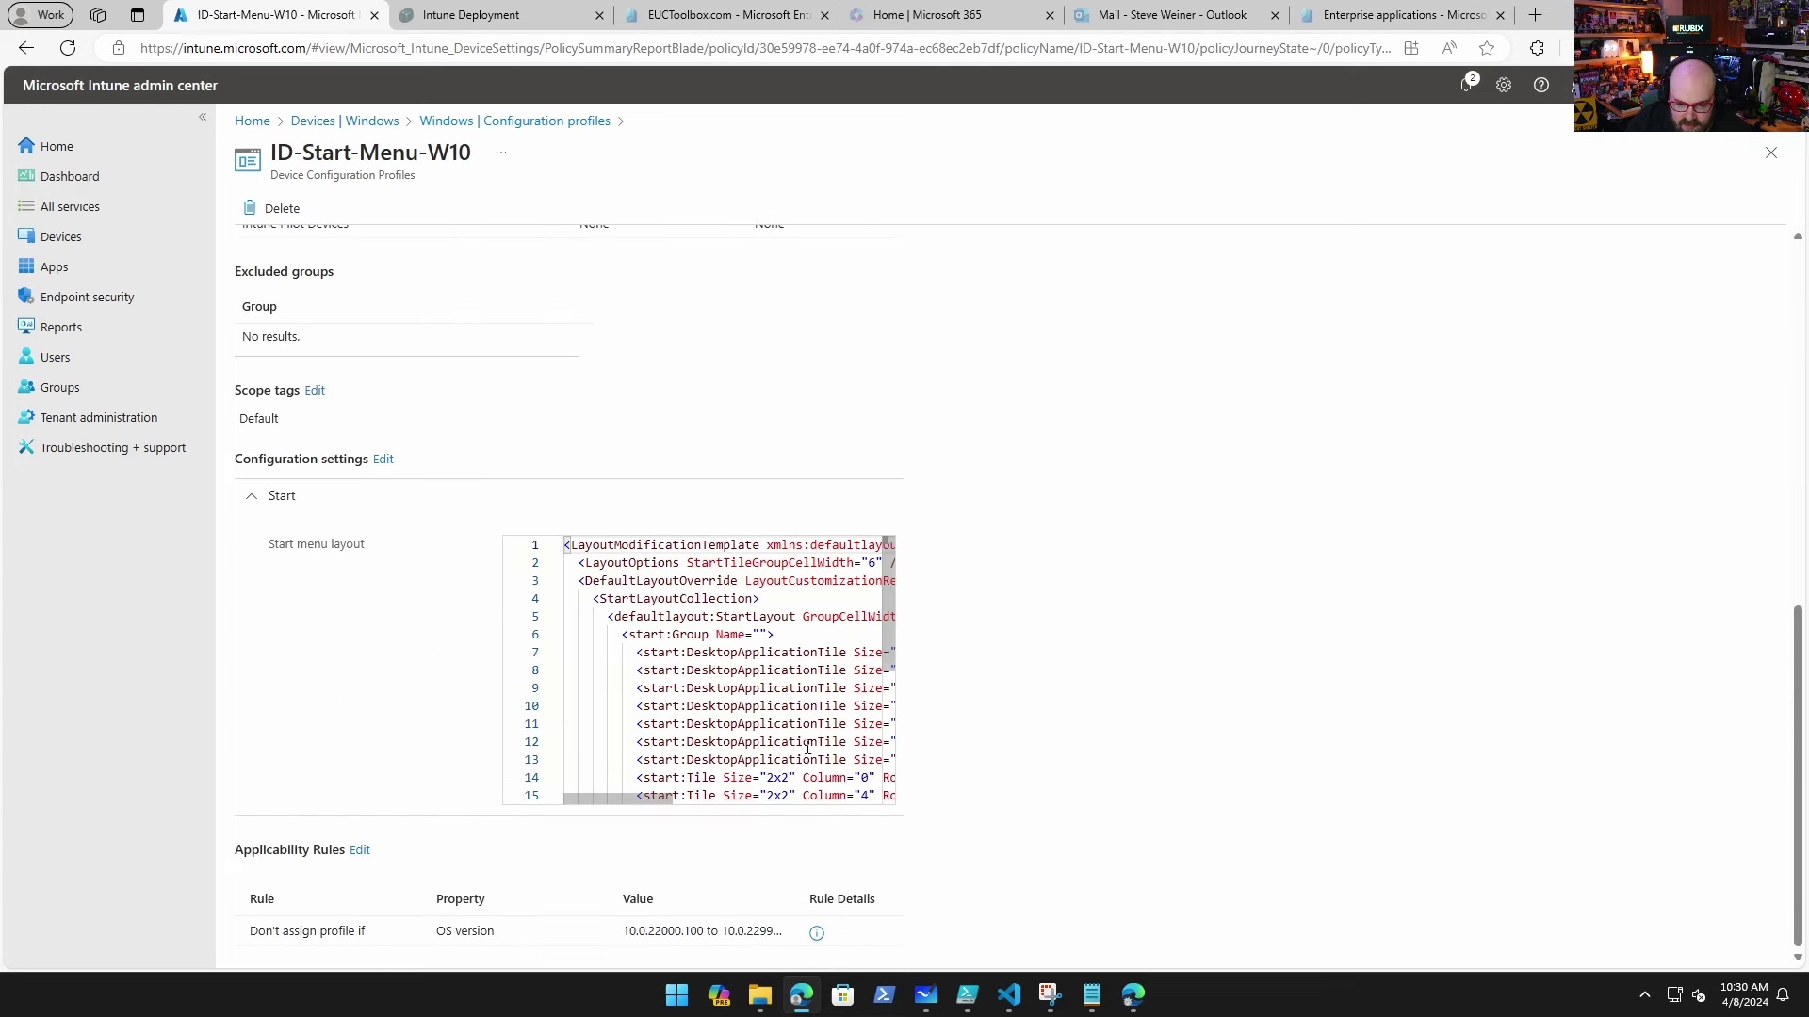
{"action": "scroll", "coordinate": [404, 610], "scroll_direction": "up", "scroll_amount": 15}
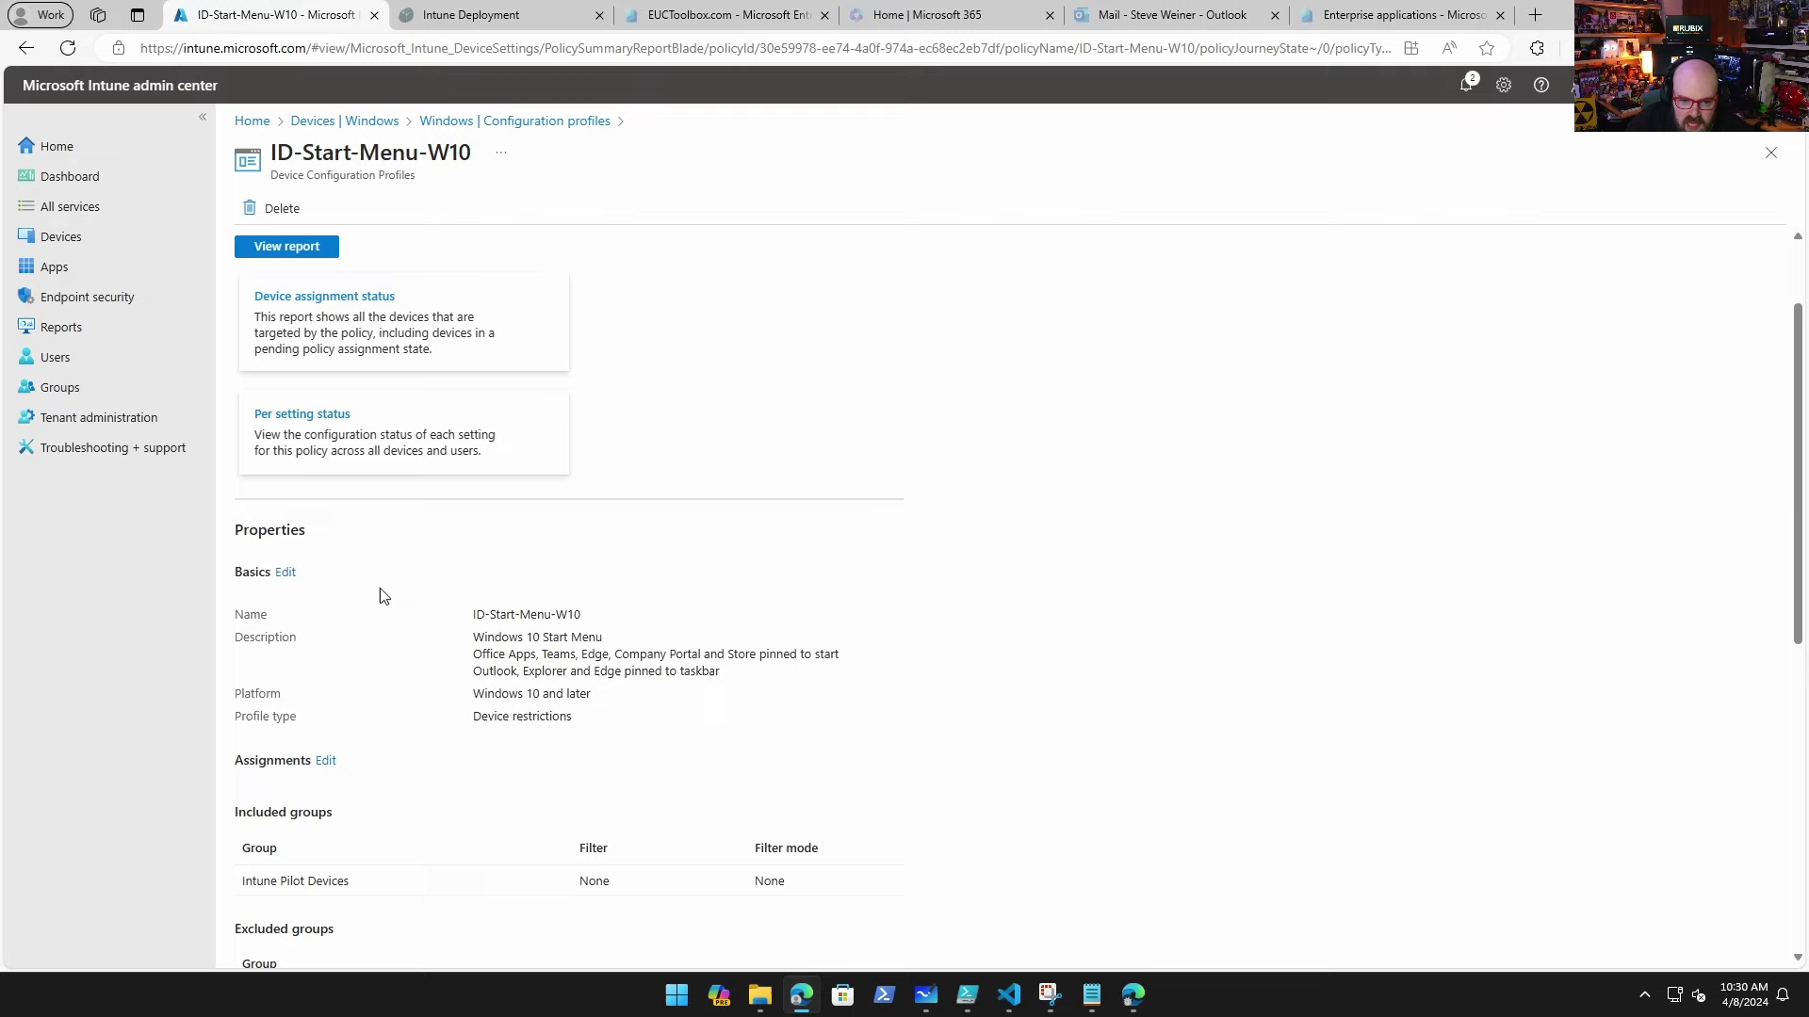
{"action": "left_click", "coordinate": [559, 122]}
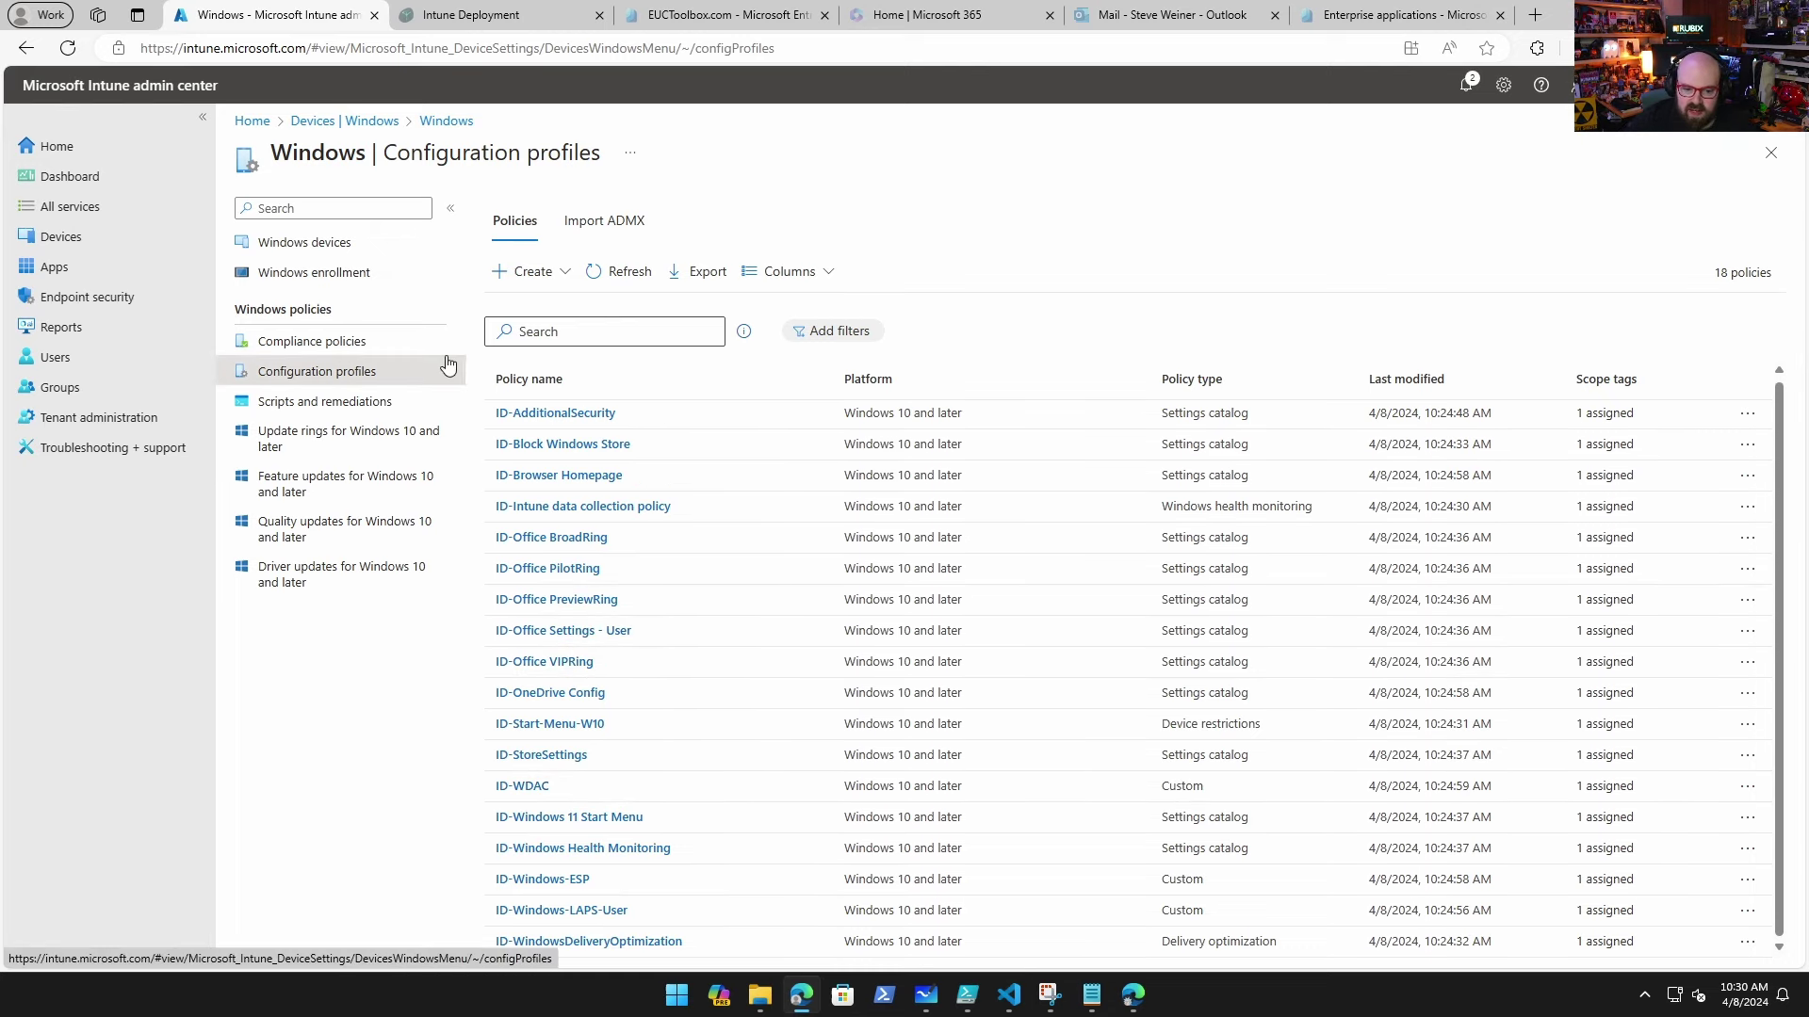
Step: Open Windows Scripts and remediations and look over the platform scripts list
{"action": "left_click", "coordinate": [375, 399]}
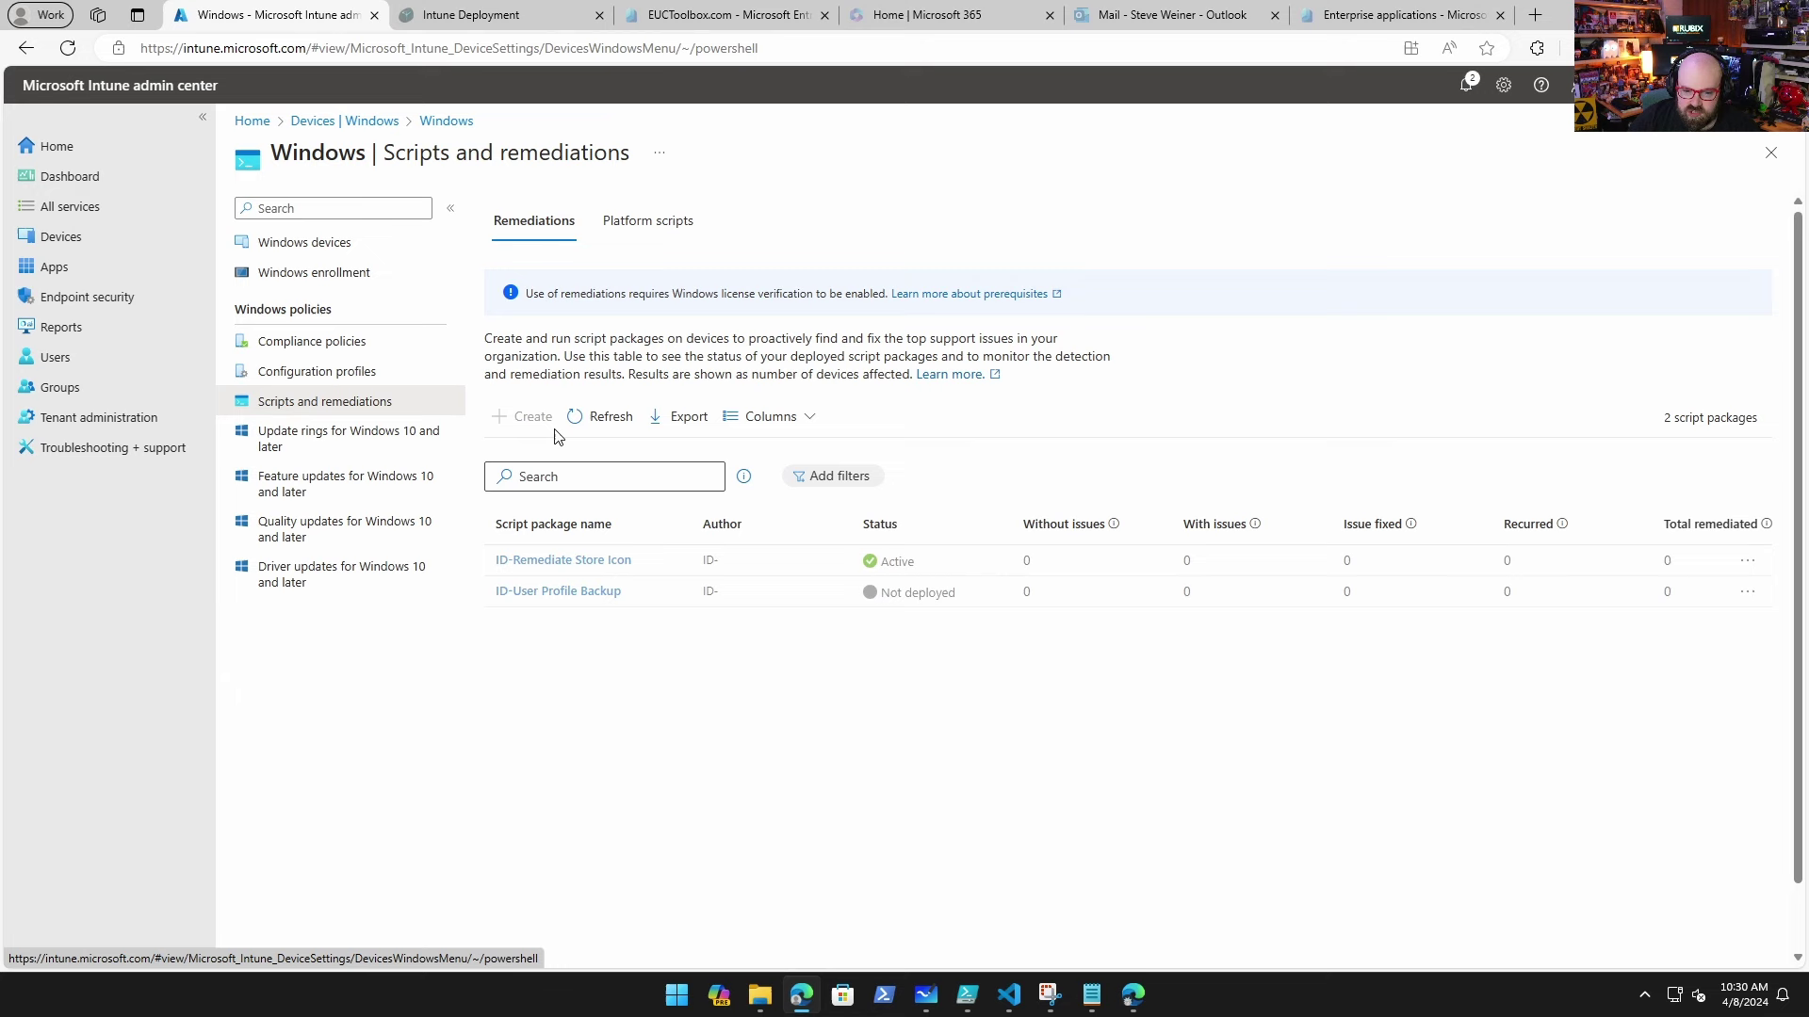
{"action": "right_click", "coordinate": [628, 203]}
{"action": "left_click", "coordinate": [853, 189]}
{"action": "left_click", "coordinate": [647, 219]}
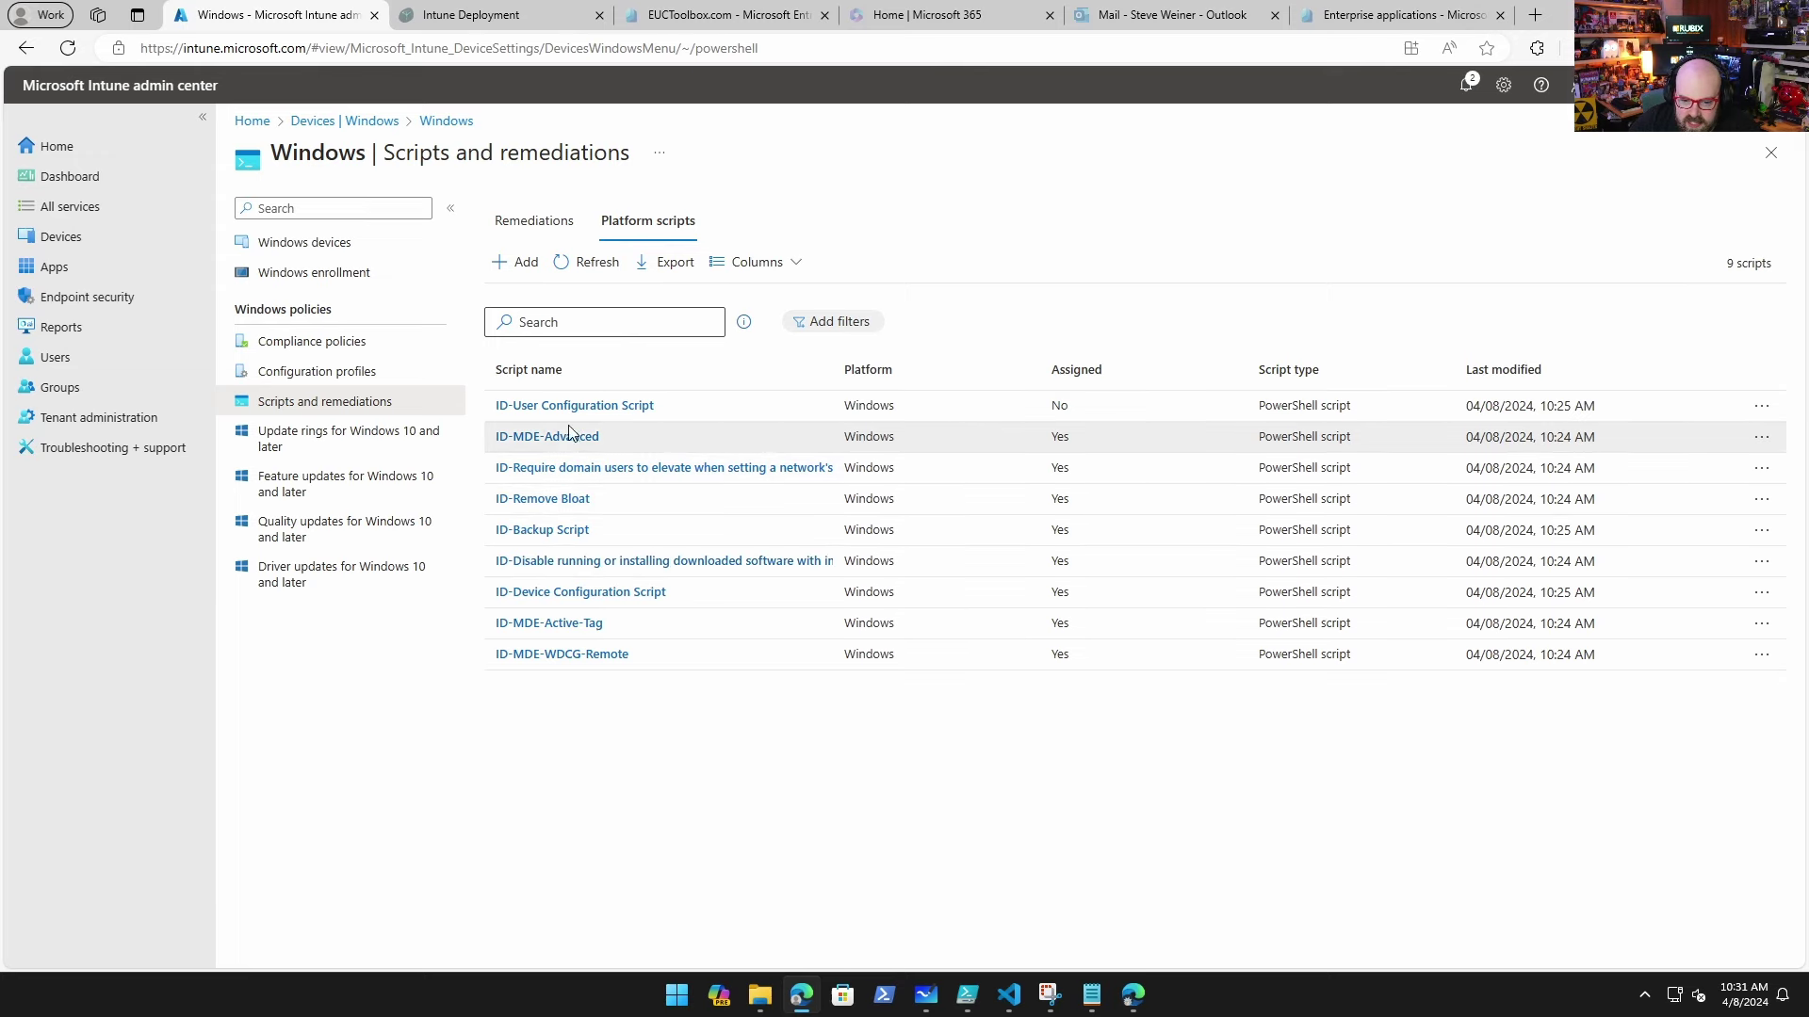
{"action": "left_click", "coordinate": [533, 221]}
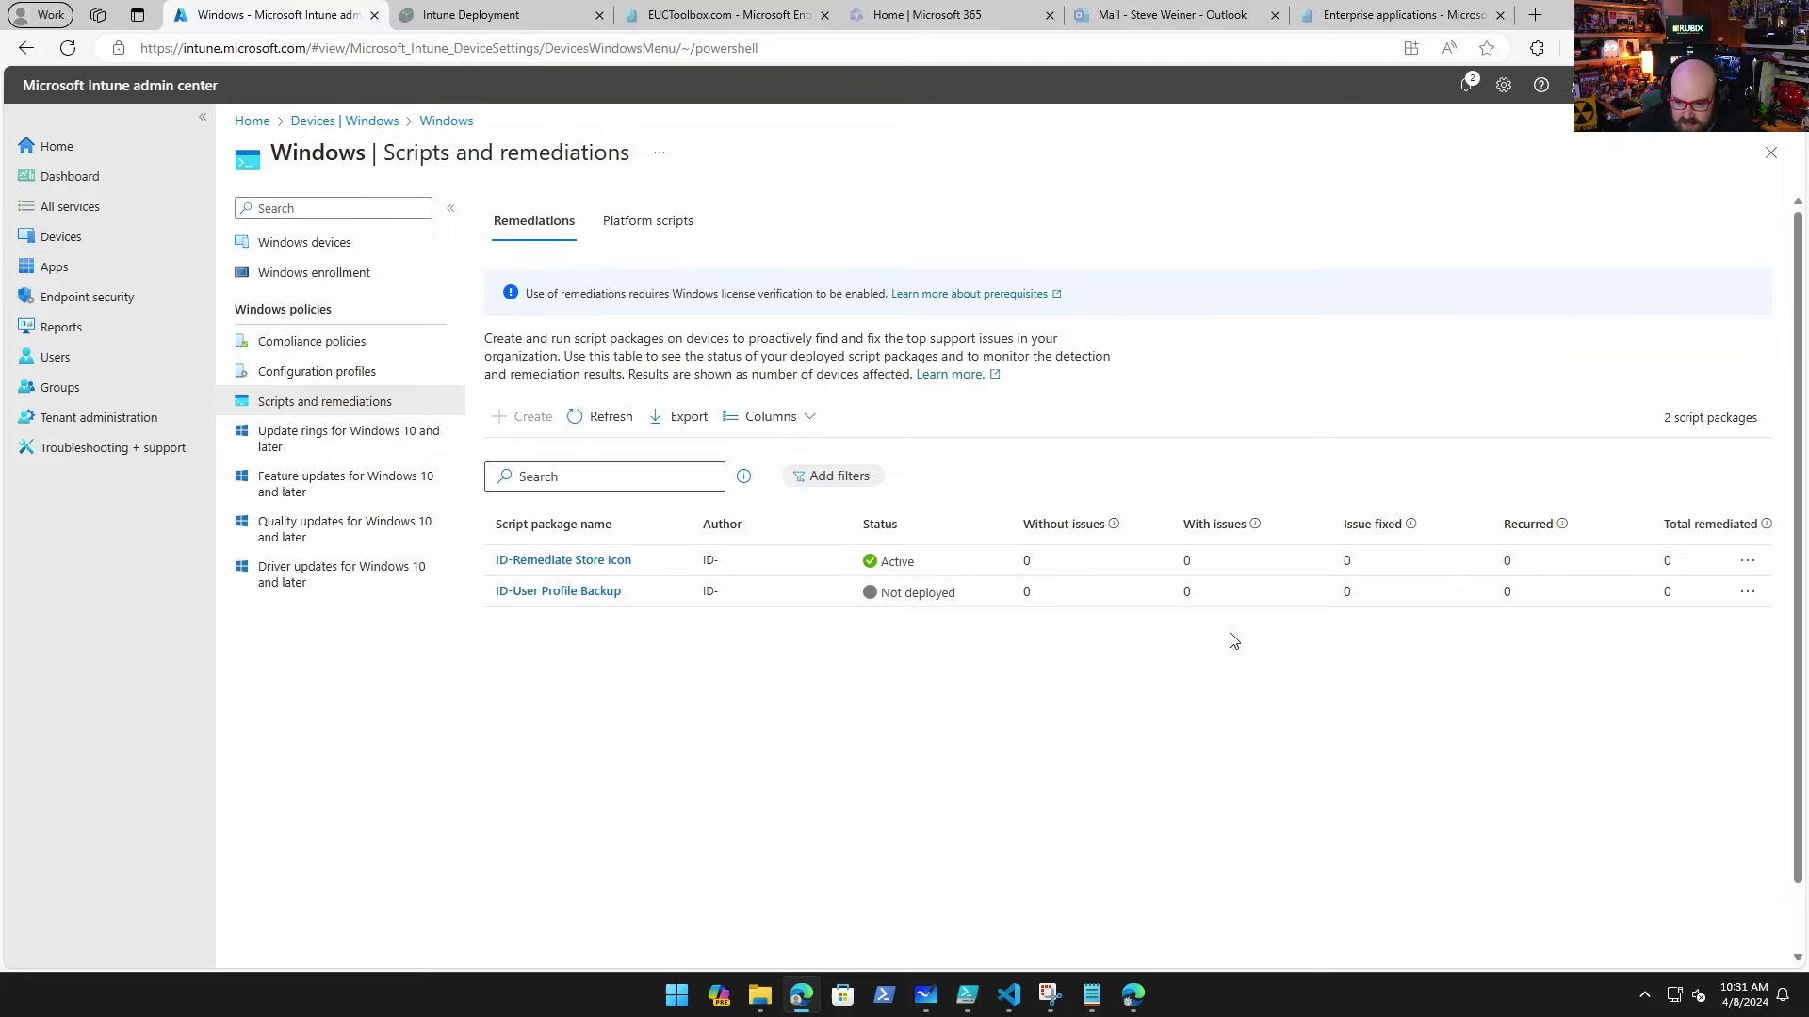
Step: Inspect the ID-Remediate Store Icon detection script, then go back to the remediations list
{"action": "left_click", "coordinate": [569, 561]}
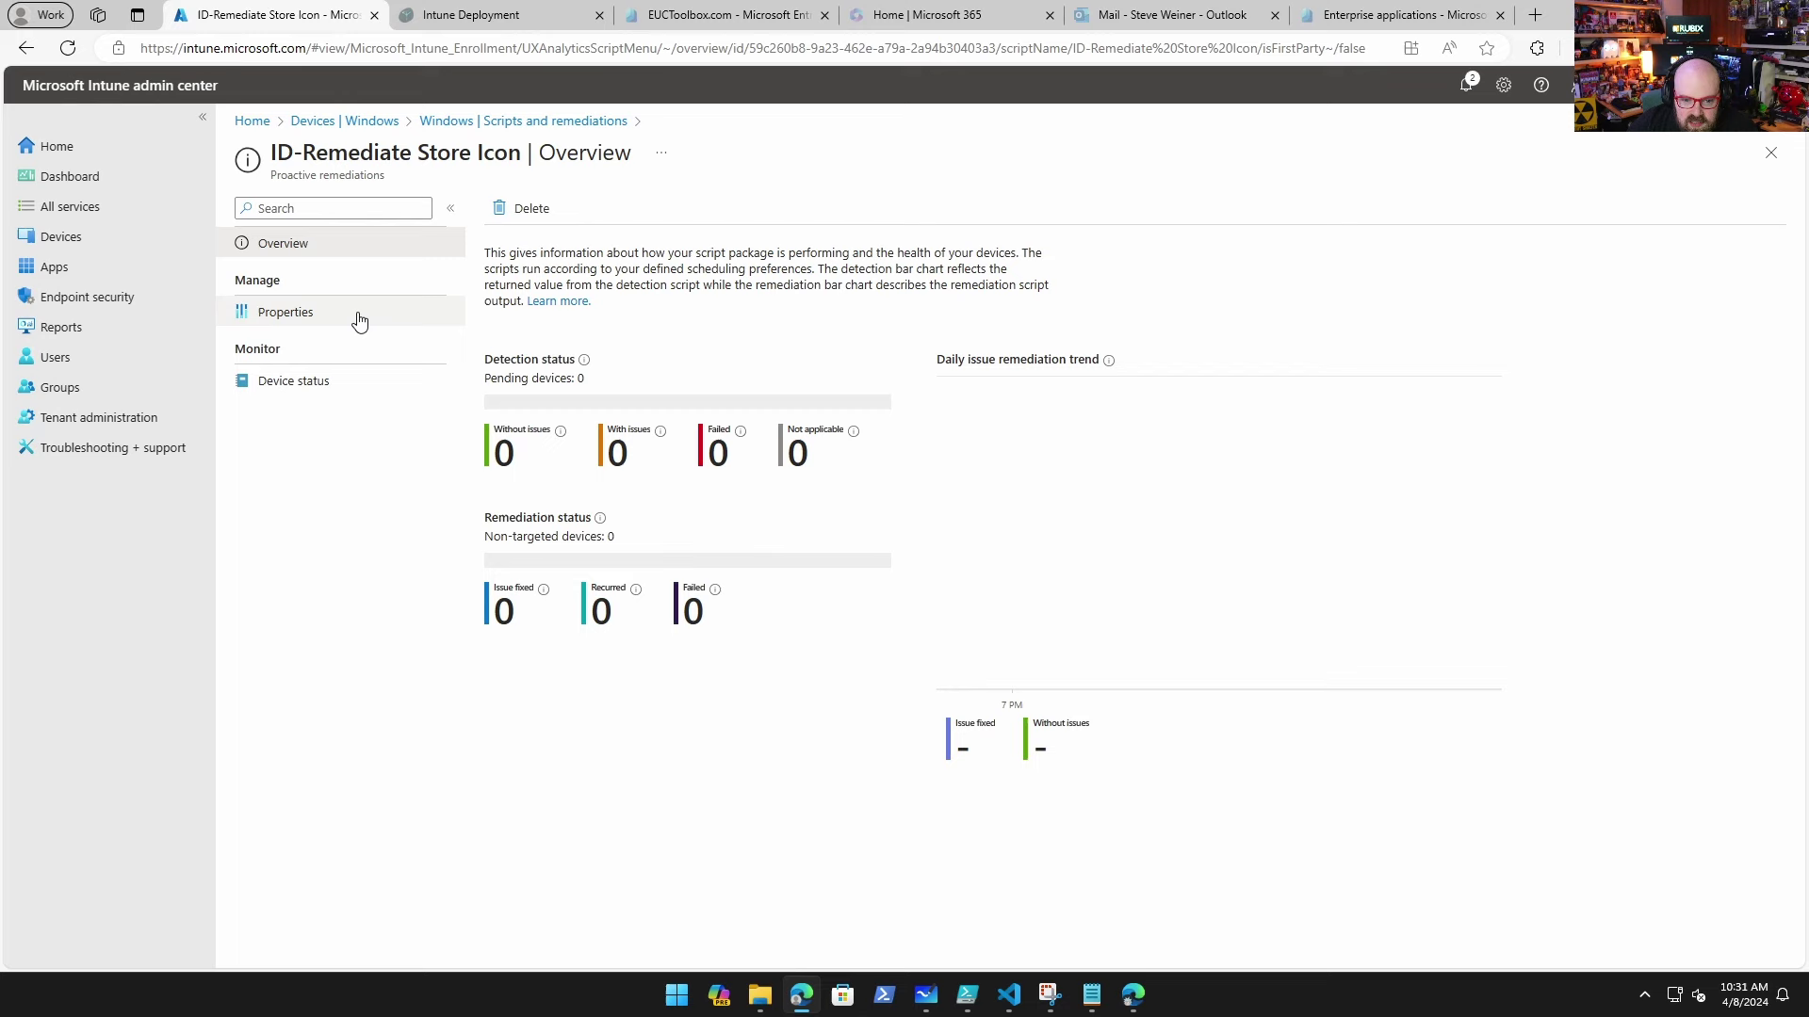
{"action": "left_click", "coordinate": [359, 320]}
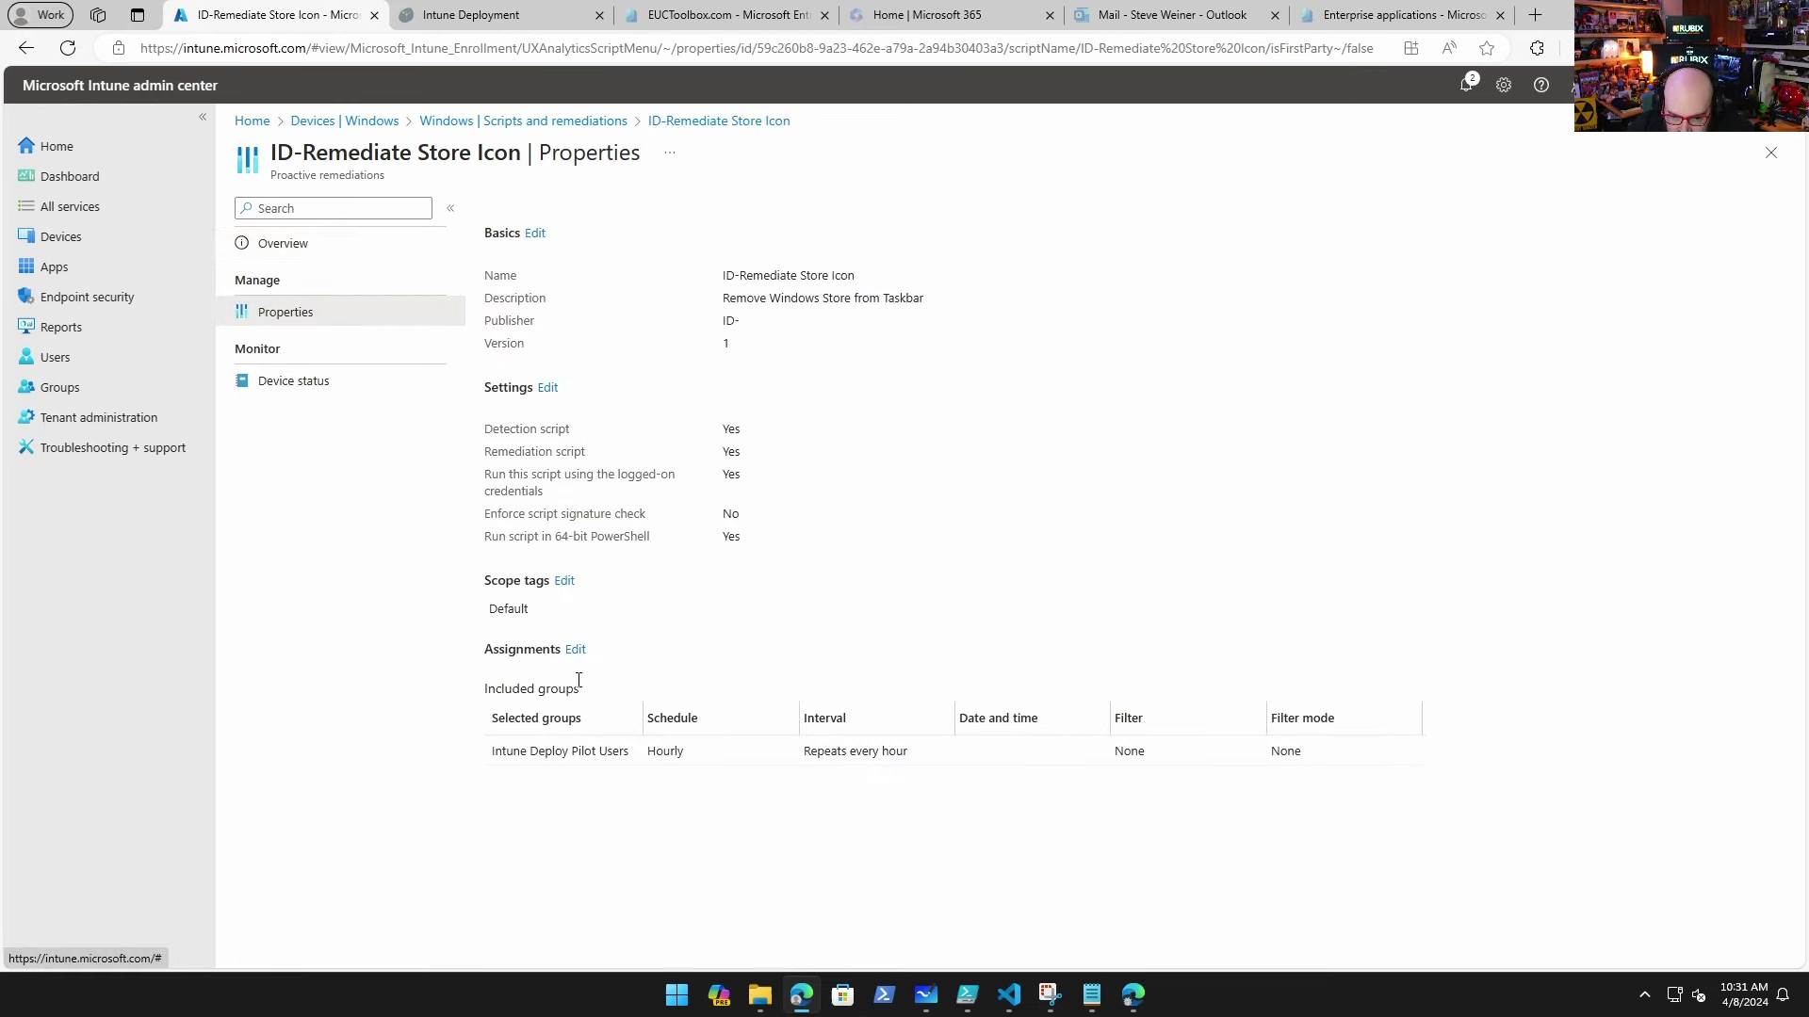
{"action": "left_click", "coordinate": [546, 389]}
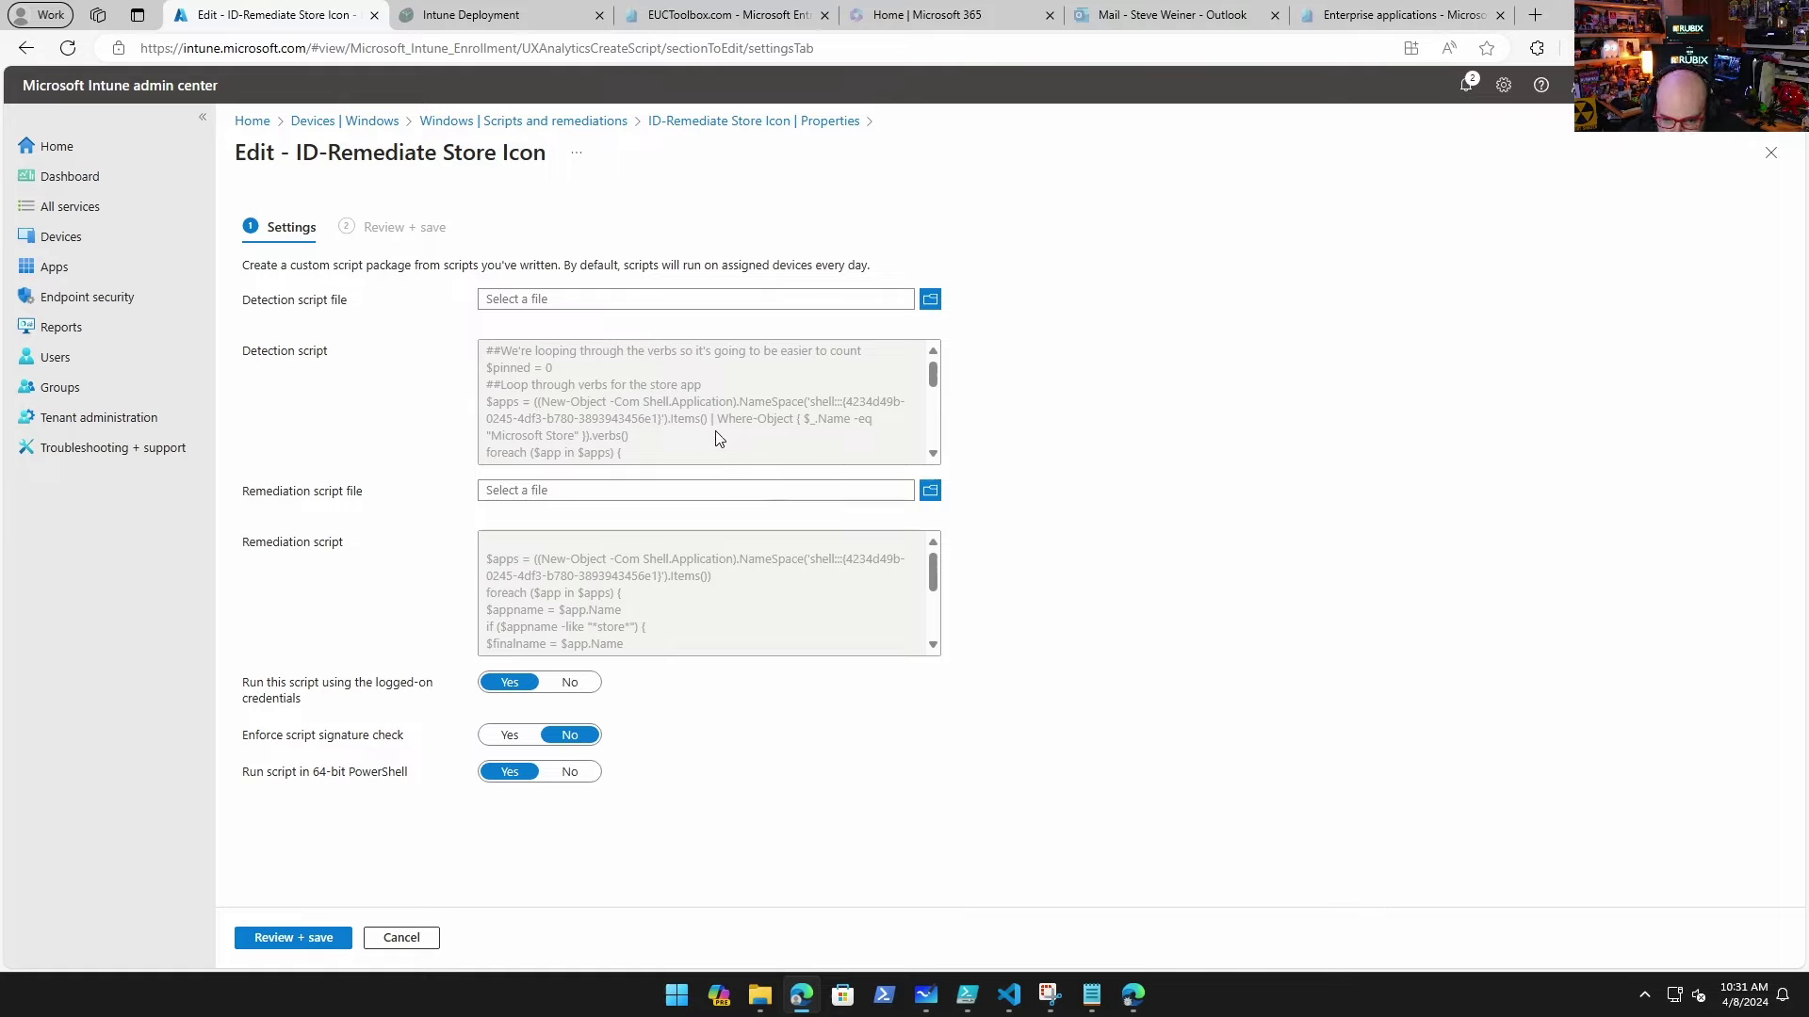
{"action": "scroll", "coordinate": [713, 442], "scroll_direction": "down", "scroll_amount": 5}
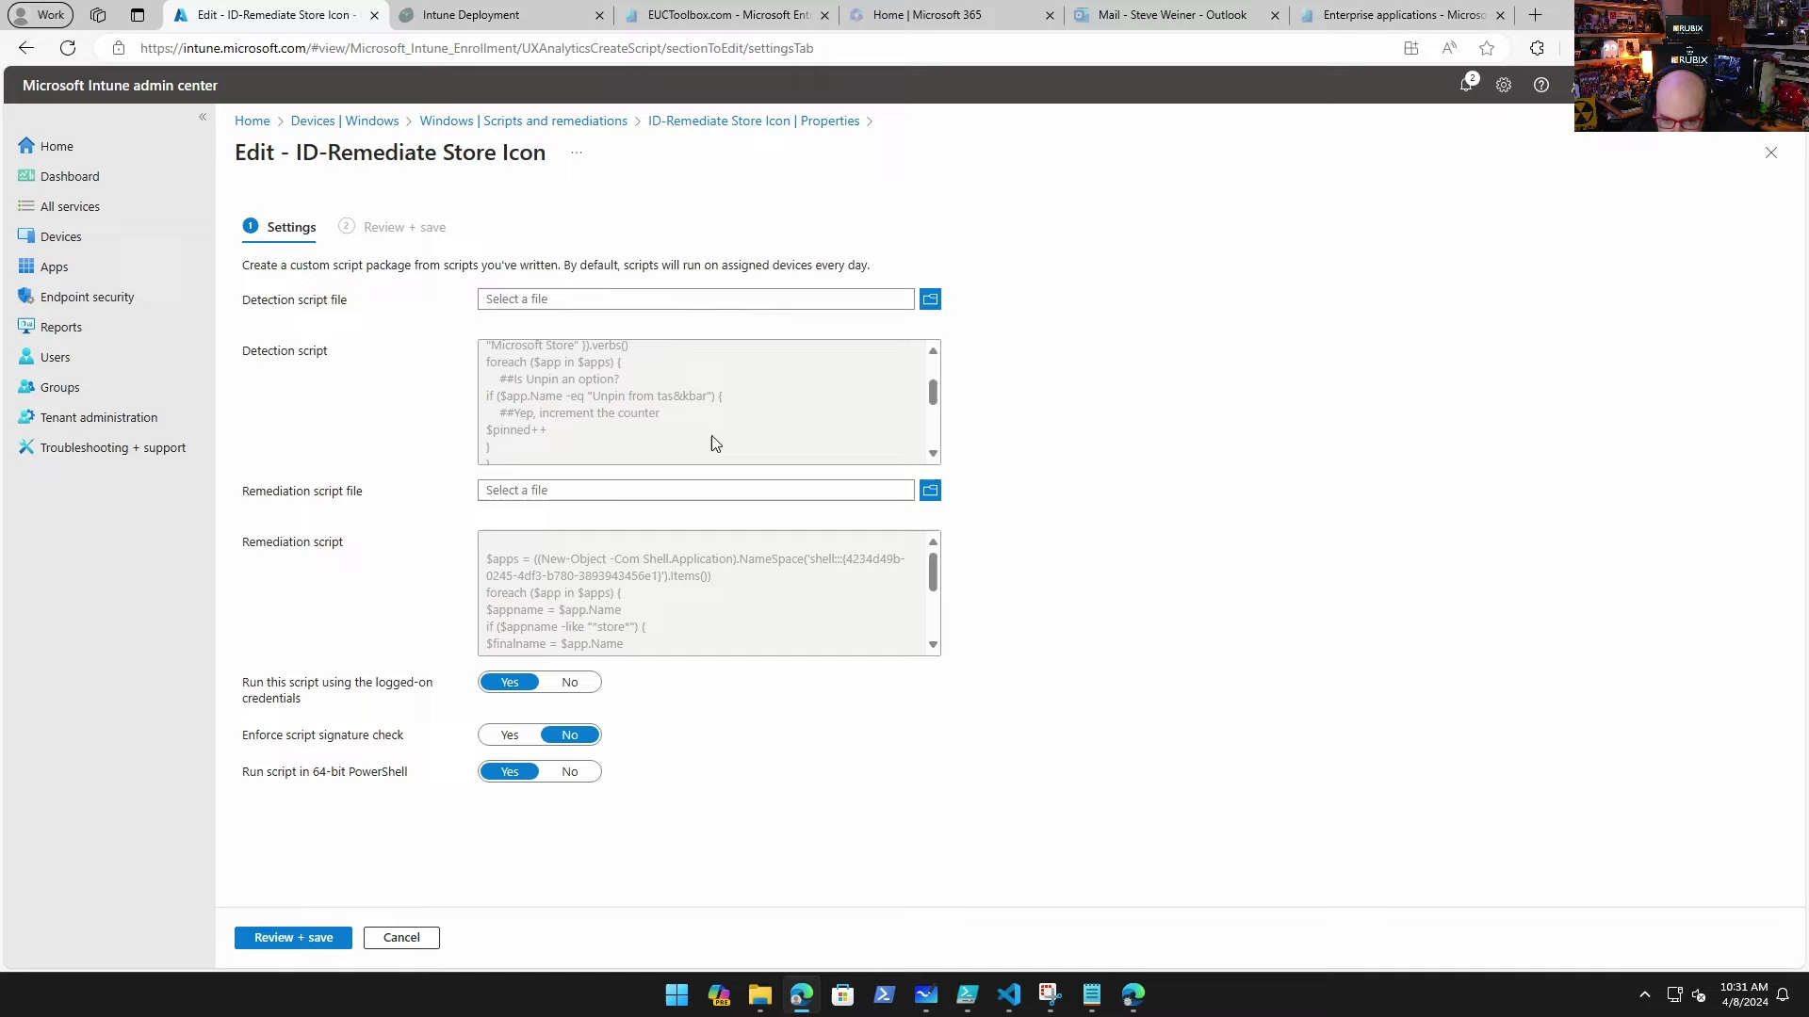
{"action": "scroll", "coordinate": [711, 435], "scroll_direction": "down", "scroll_amount": 2}
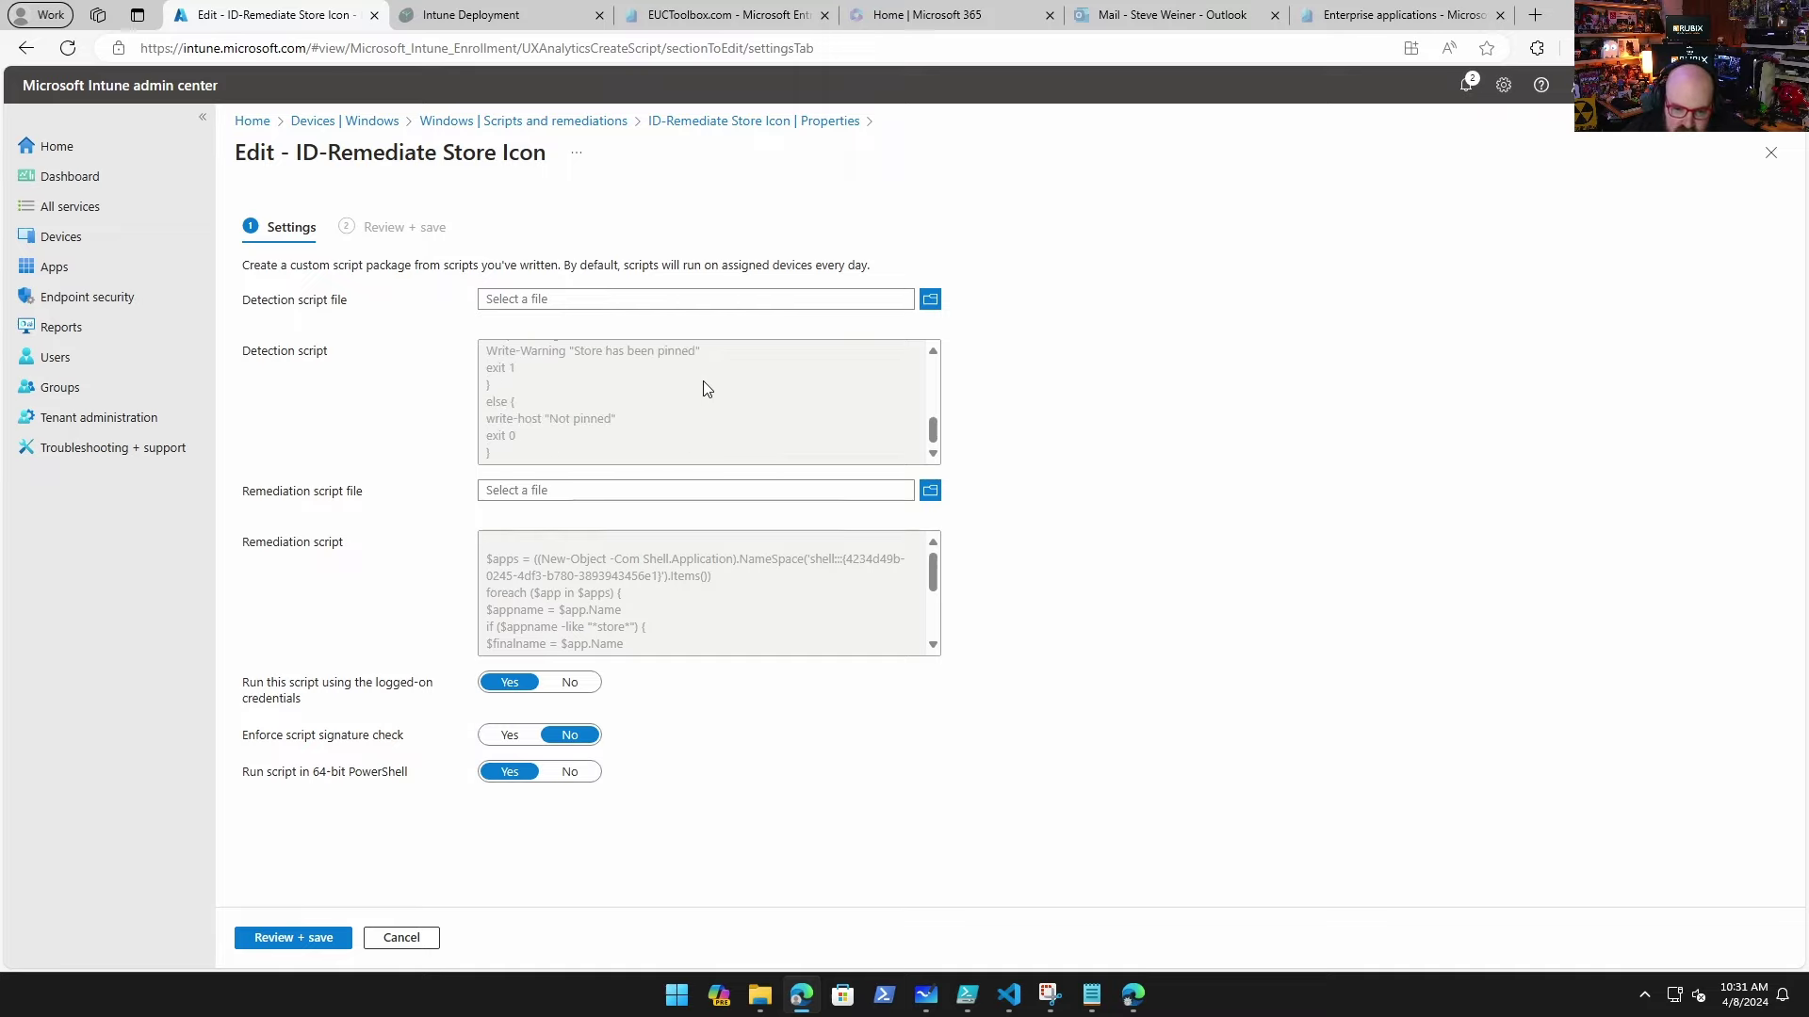
{"action": "scroll", "coordinate": [660, 409], "scroll_direction": "up", "scroll_amount": 2}
{"action": "scroll", "coordinate": [662, 410], "scroll_direction": "up", "scroll_amount": 1}
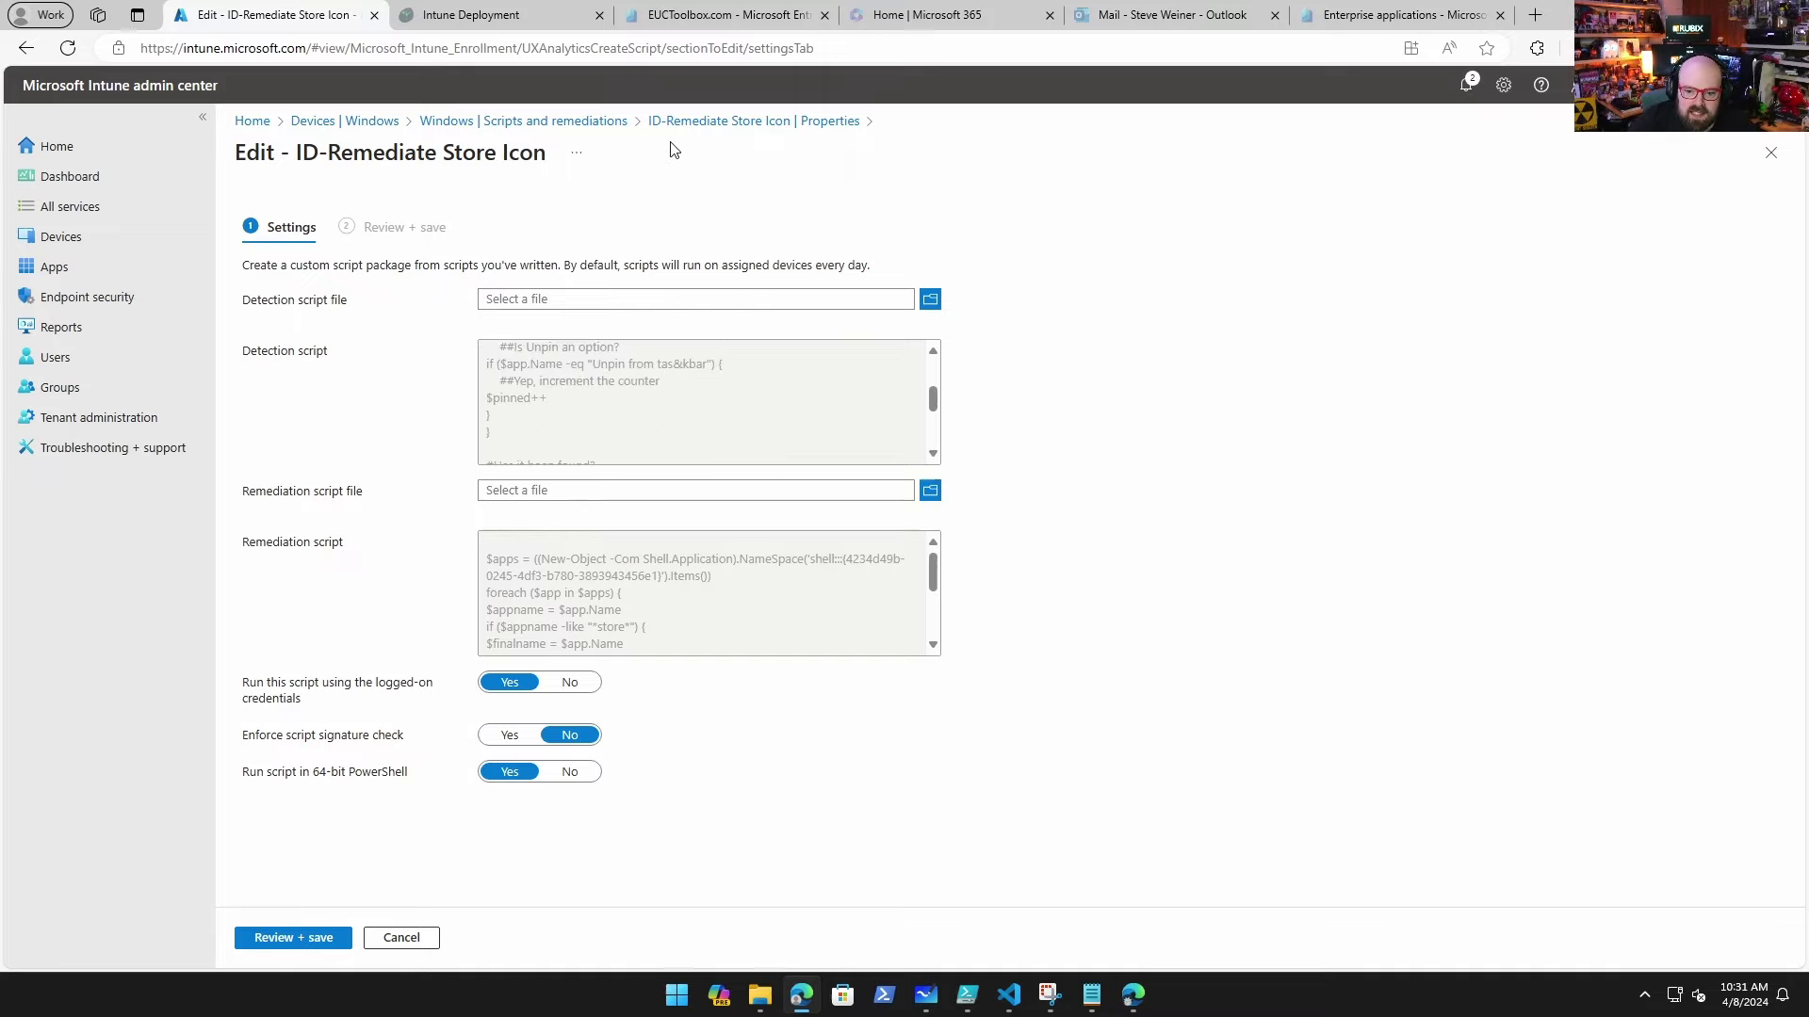
{"action": "left_click", "coordinate": [550, 120]}
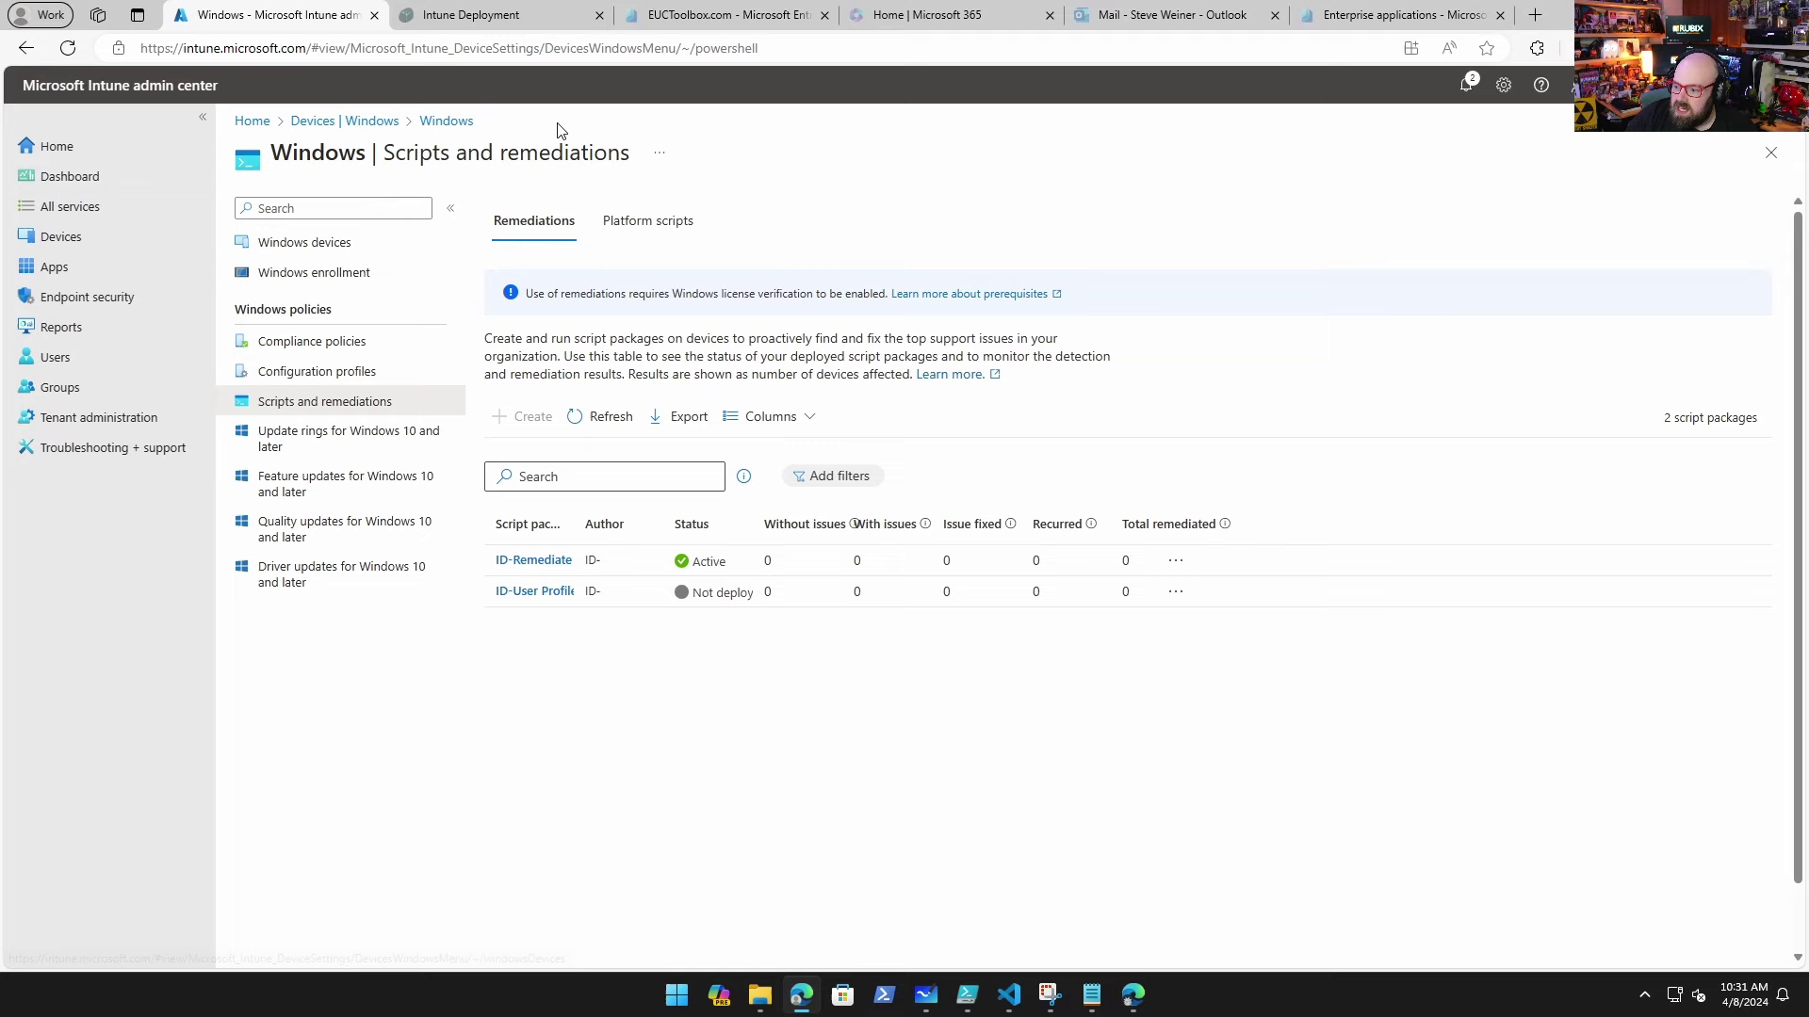
Step: Review the ID-Preview Ring settings in the Windows 10 and later update rings
{"action": "left_click", "coordinate": [347, 435]}
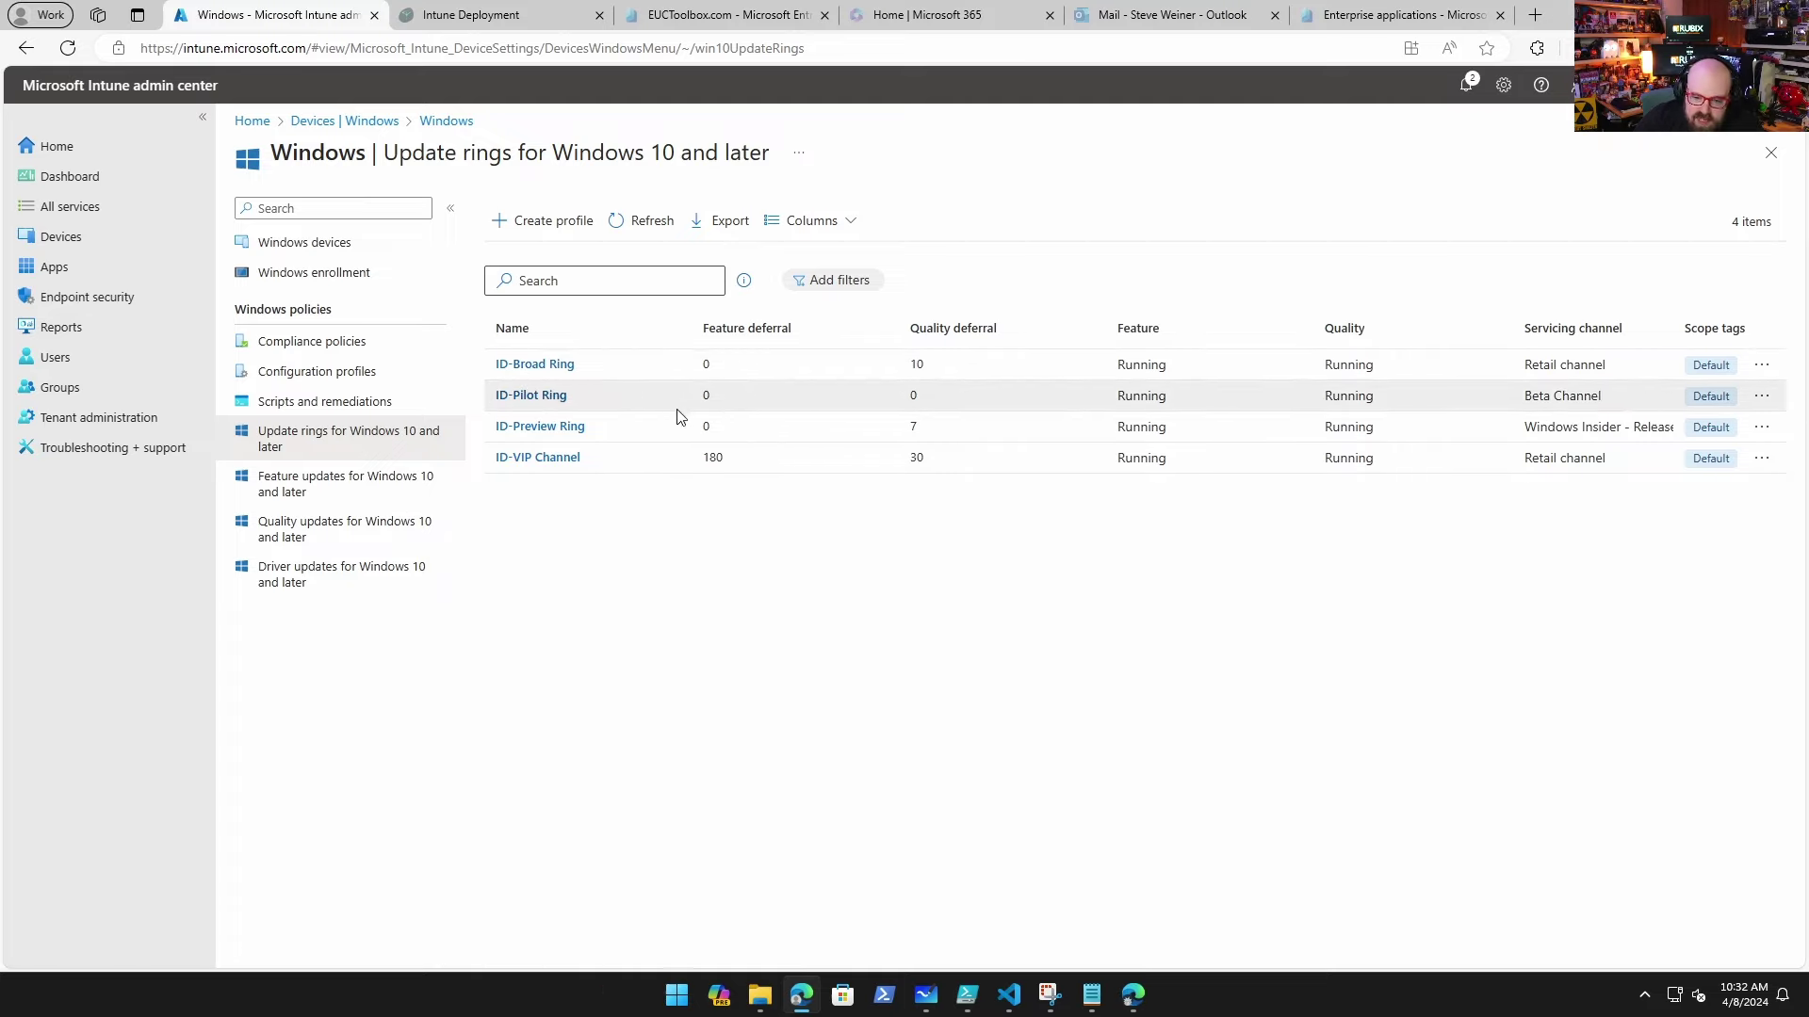
{"action": "left_click", "coordinate": [550, 435]}
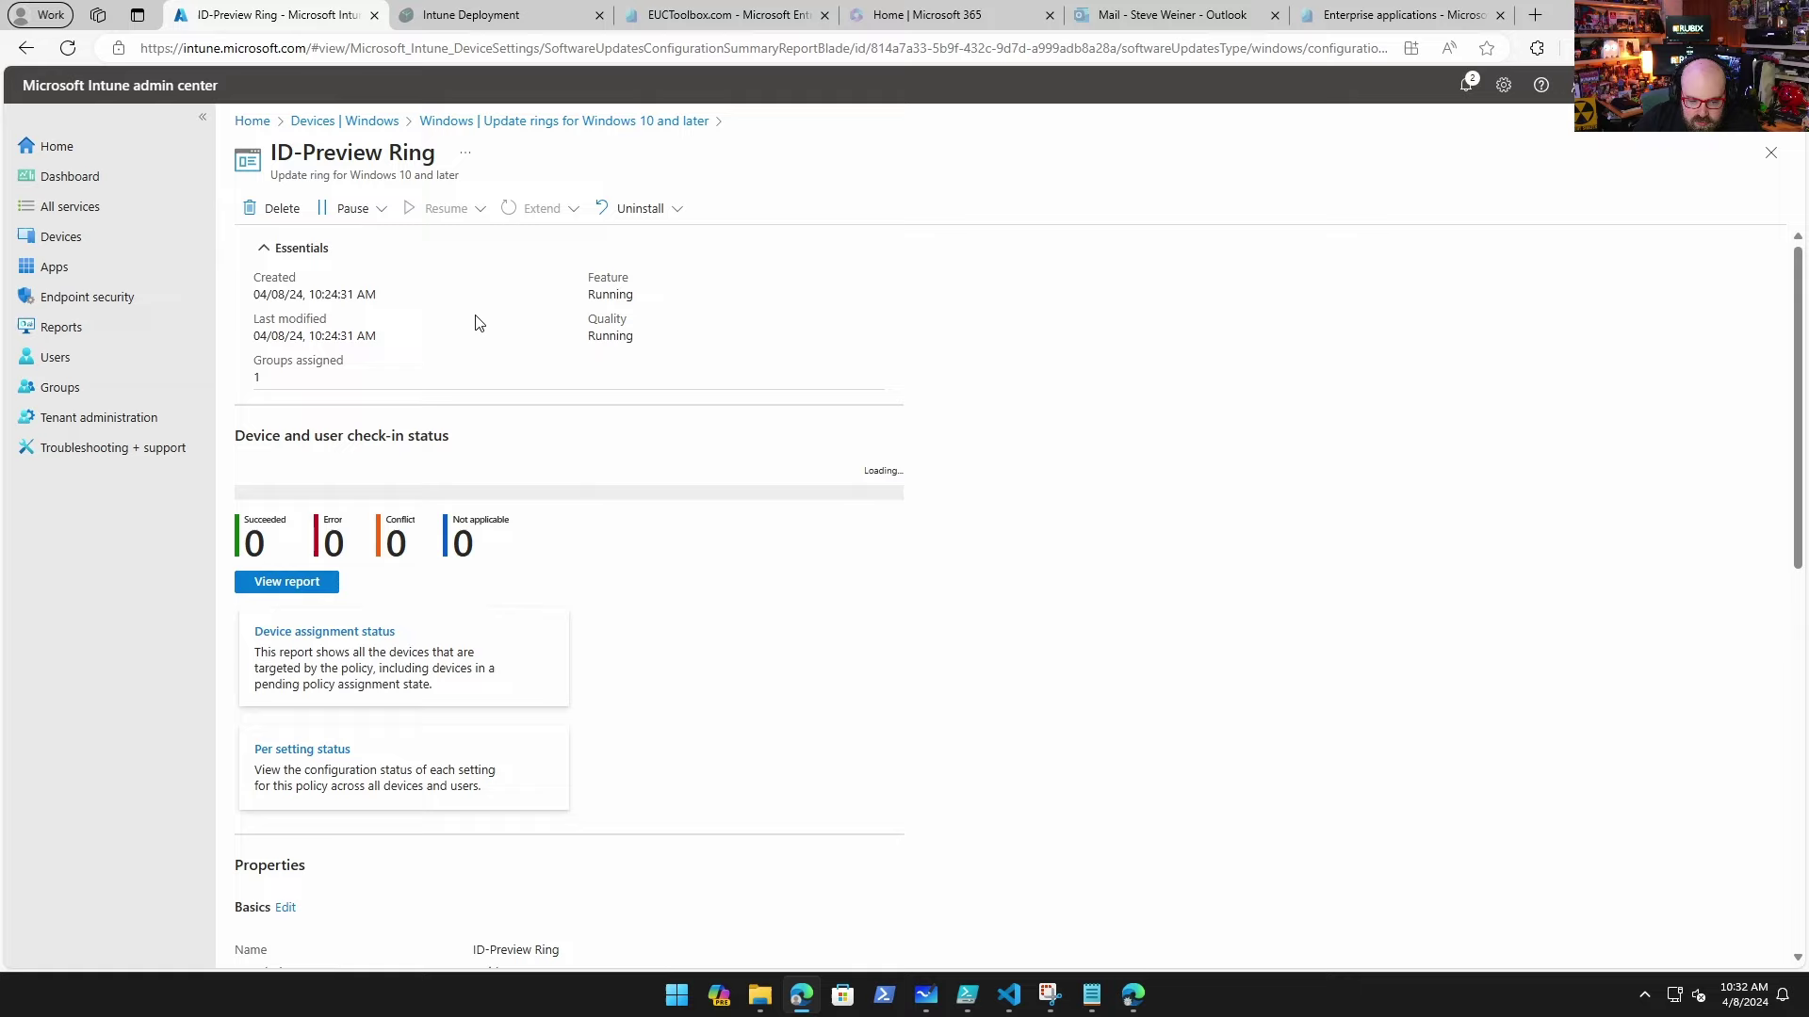
{"action": "scroll", "coordinate": [376, 851], "scroll_direction": "down", "scroll_amount": 5}
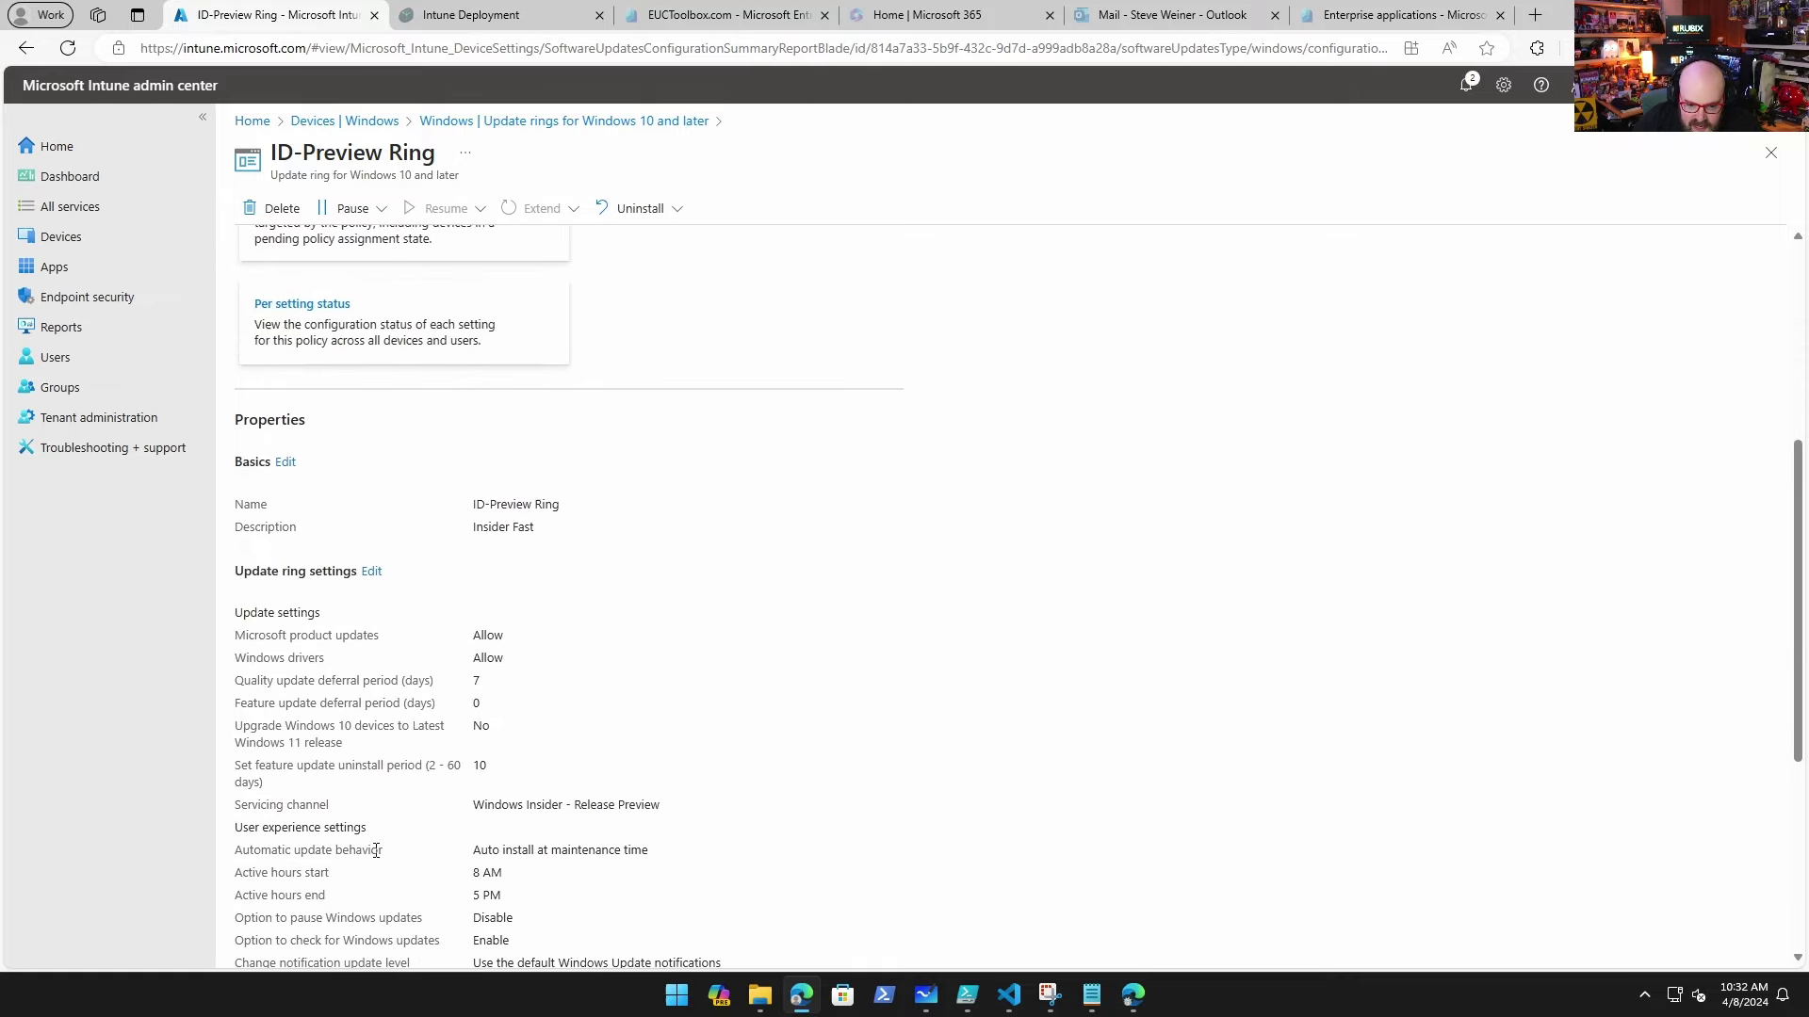
{"action": "scroll", "coordinate": [412, 802], "scroll_direction": "down", "scroll_amount": 3}
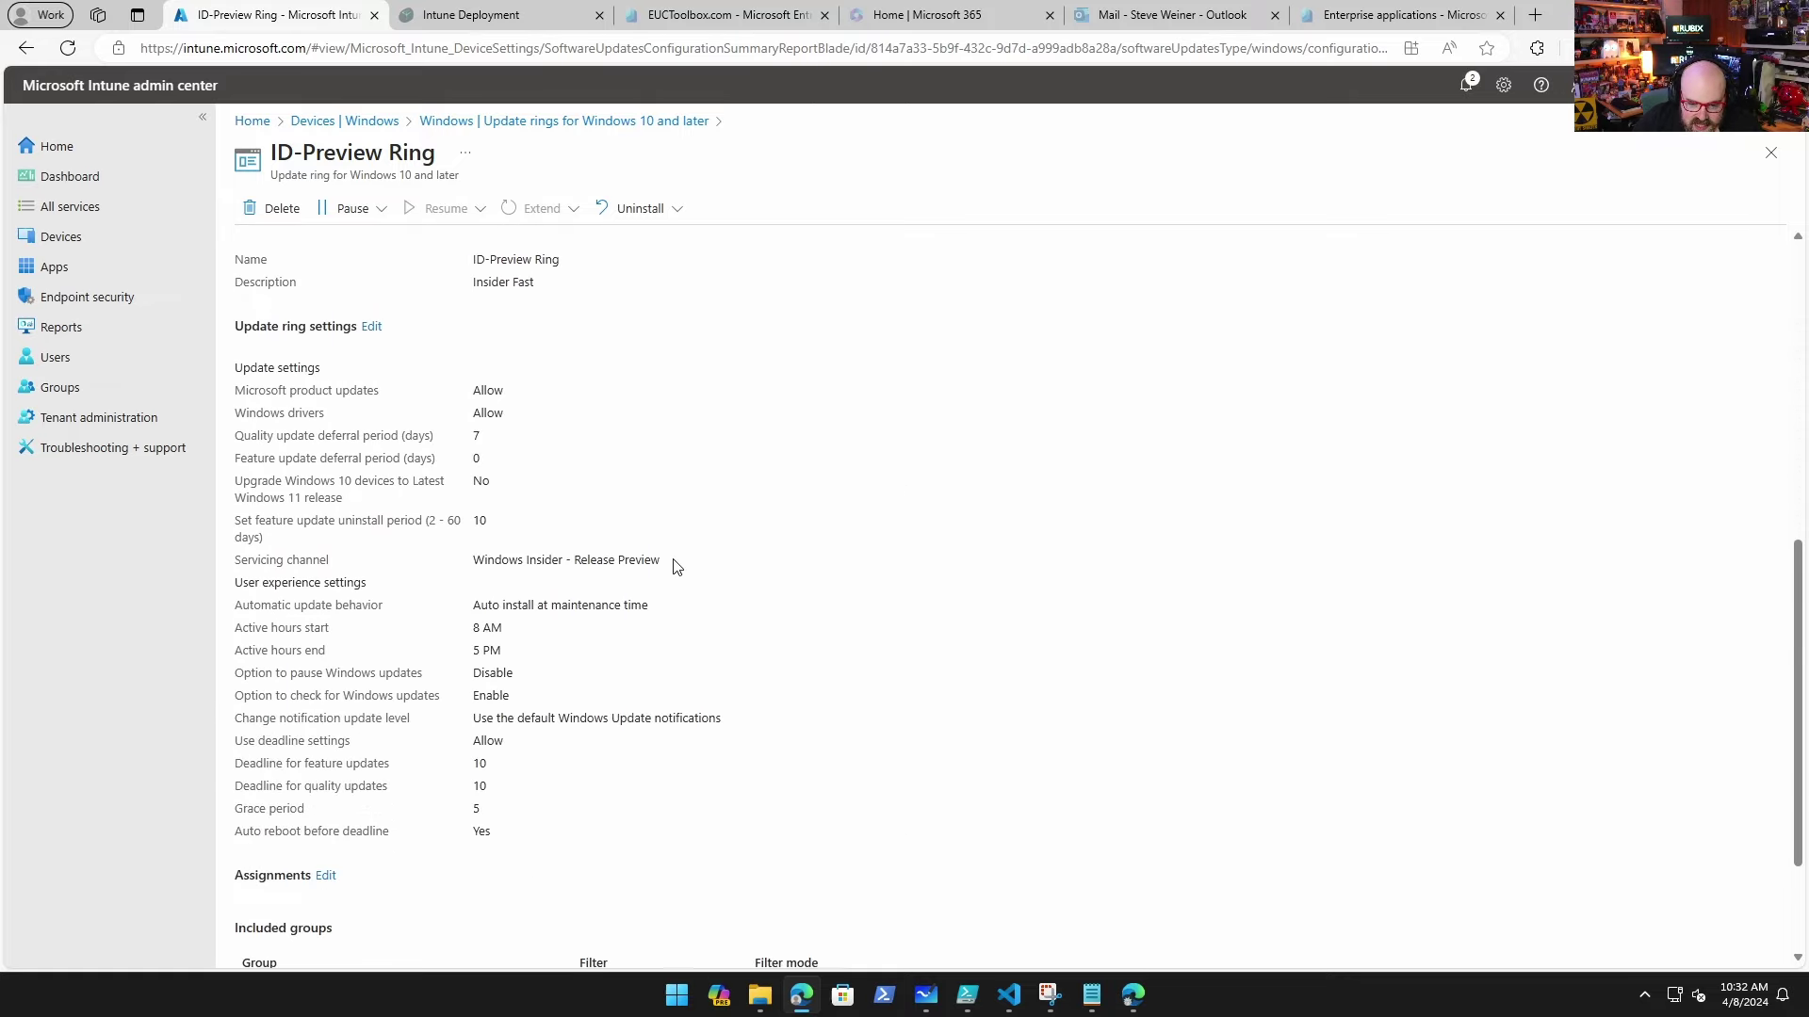
Step: Review the ID-Broad Ring settings, then return to the Devices overview
{"action": "left_click", "coordinate": [604, 121]}
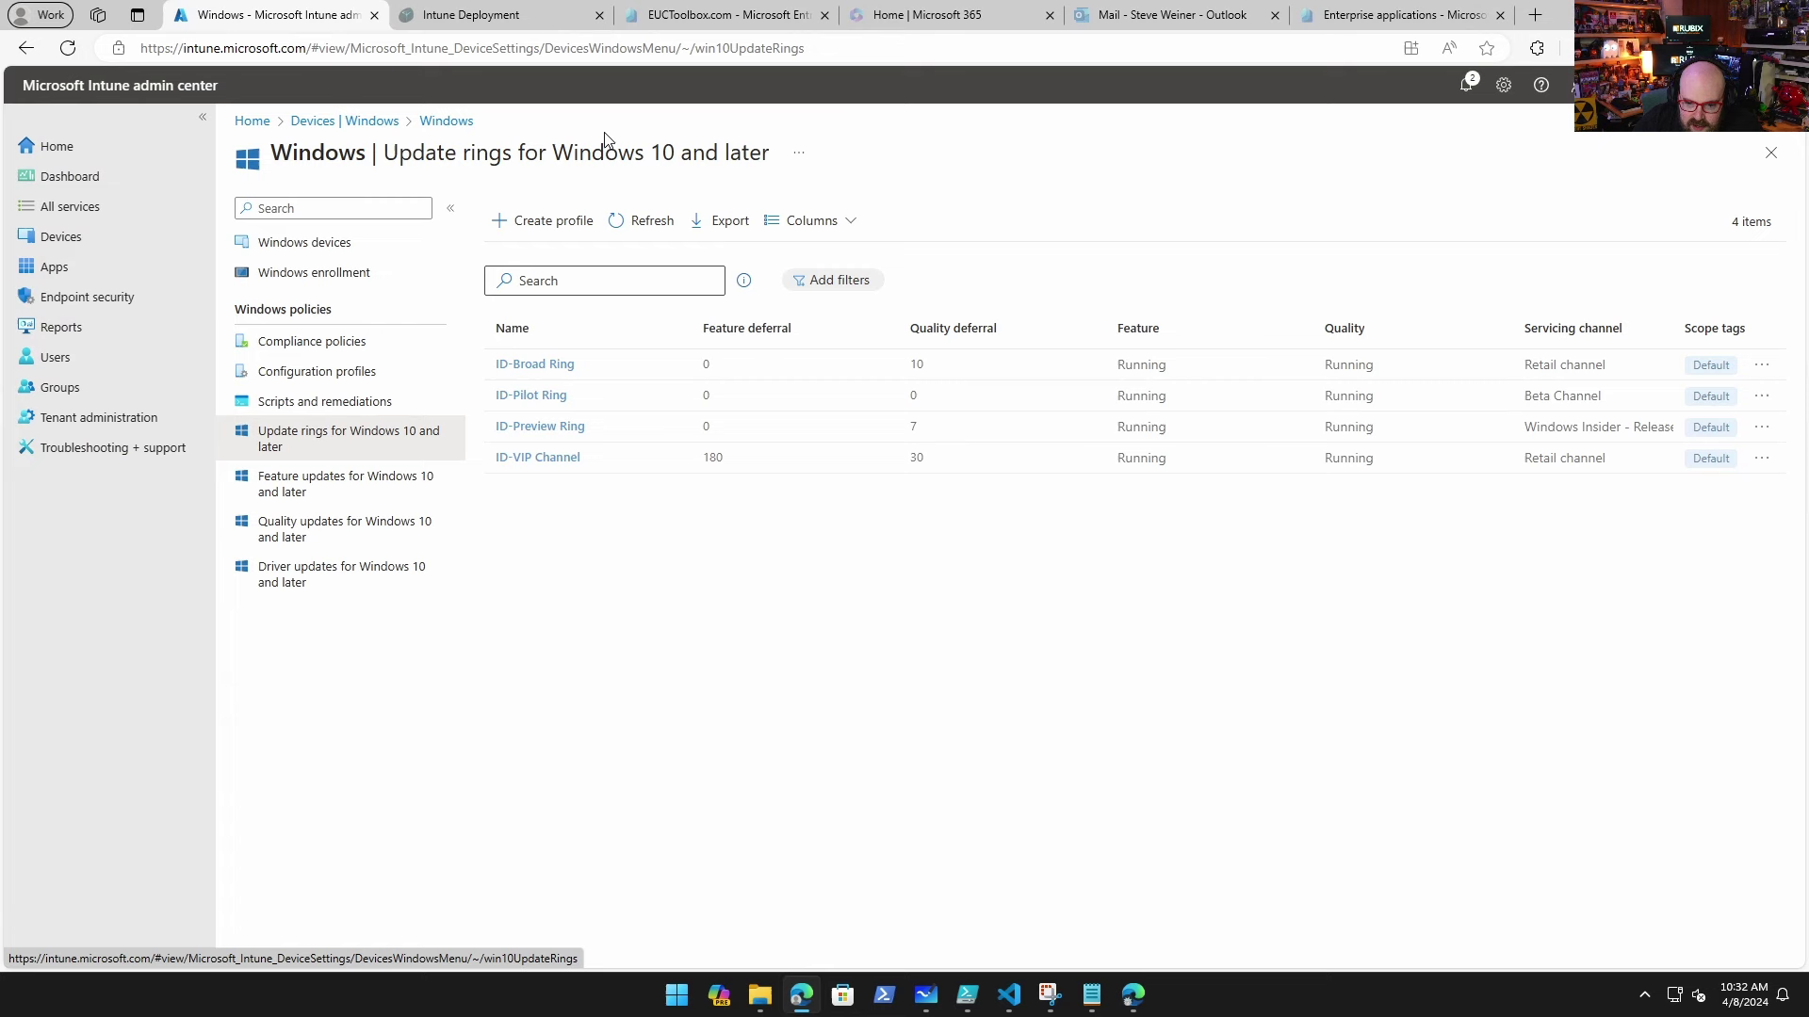
{"action": "left_click", "coordinate": [542, 372]}
{"action": "scroll", "coordinate": [841, 537], "scroll_direction": "down", "scroll_amount": 7}
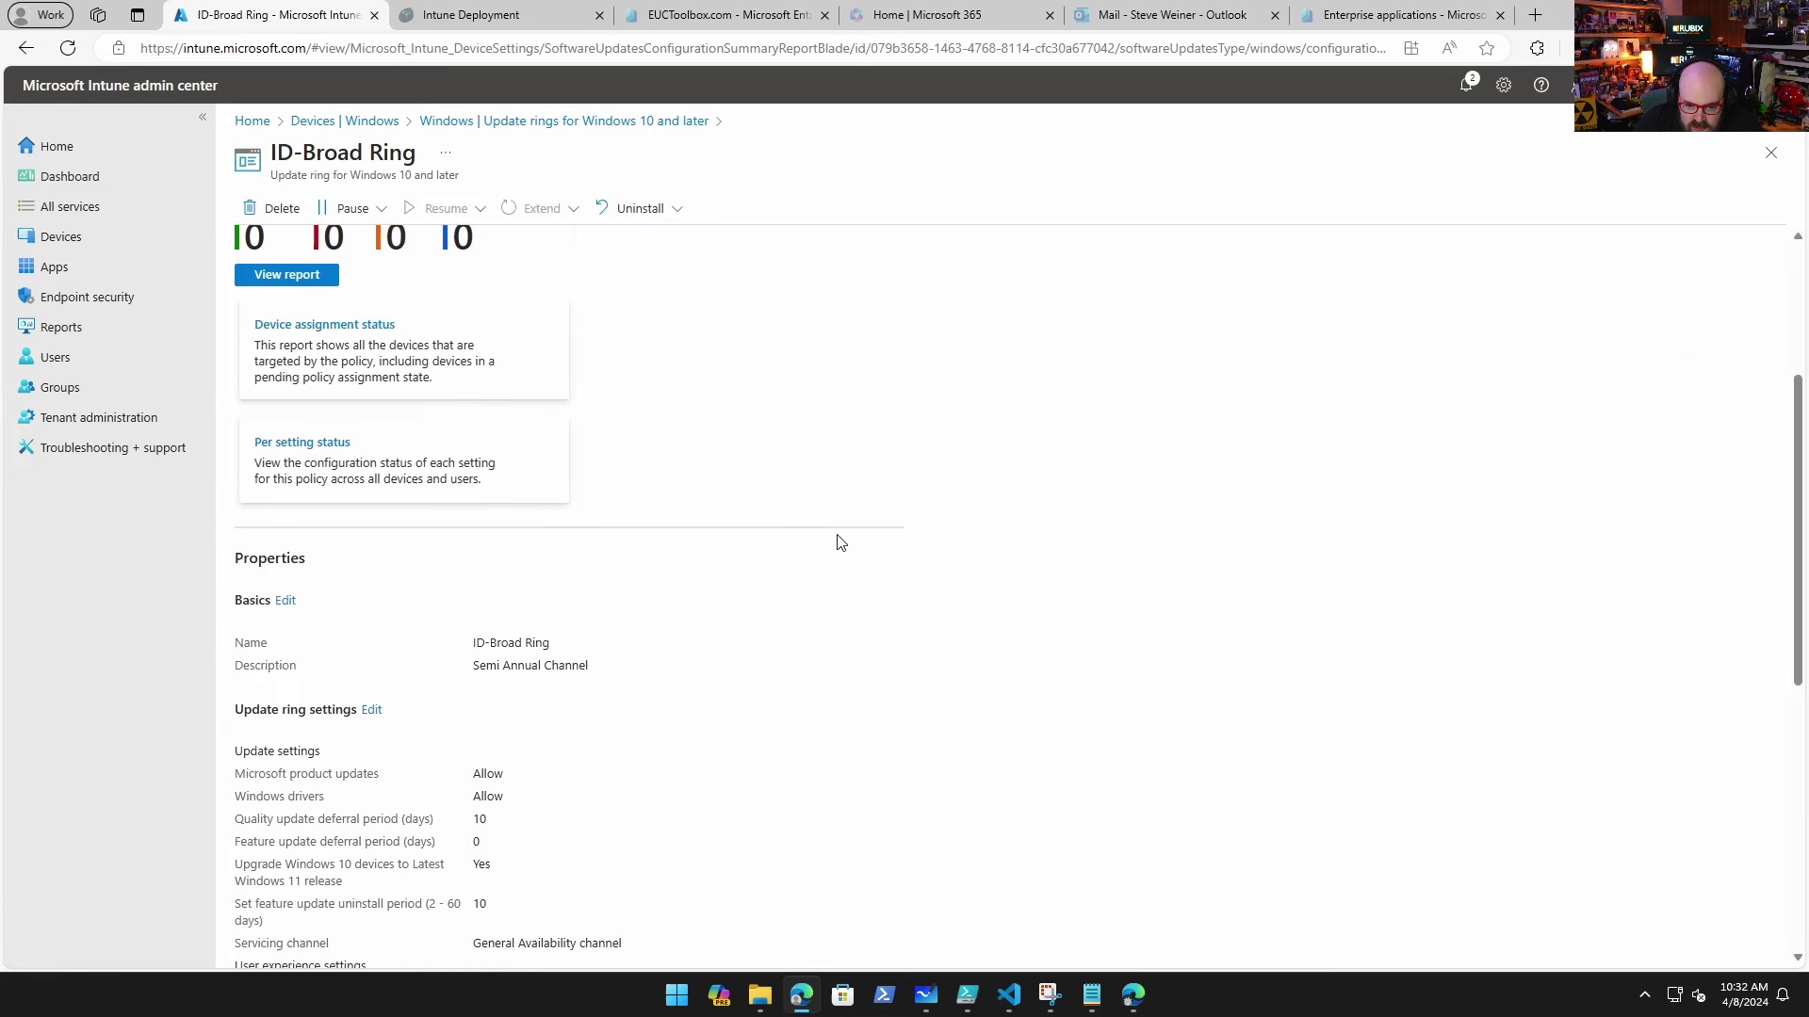
{"action": "scroll", "coordinate": [549, 831], "scroll_direction": "down", "scroll_amount": 1}
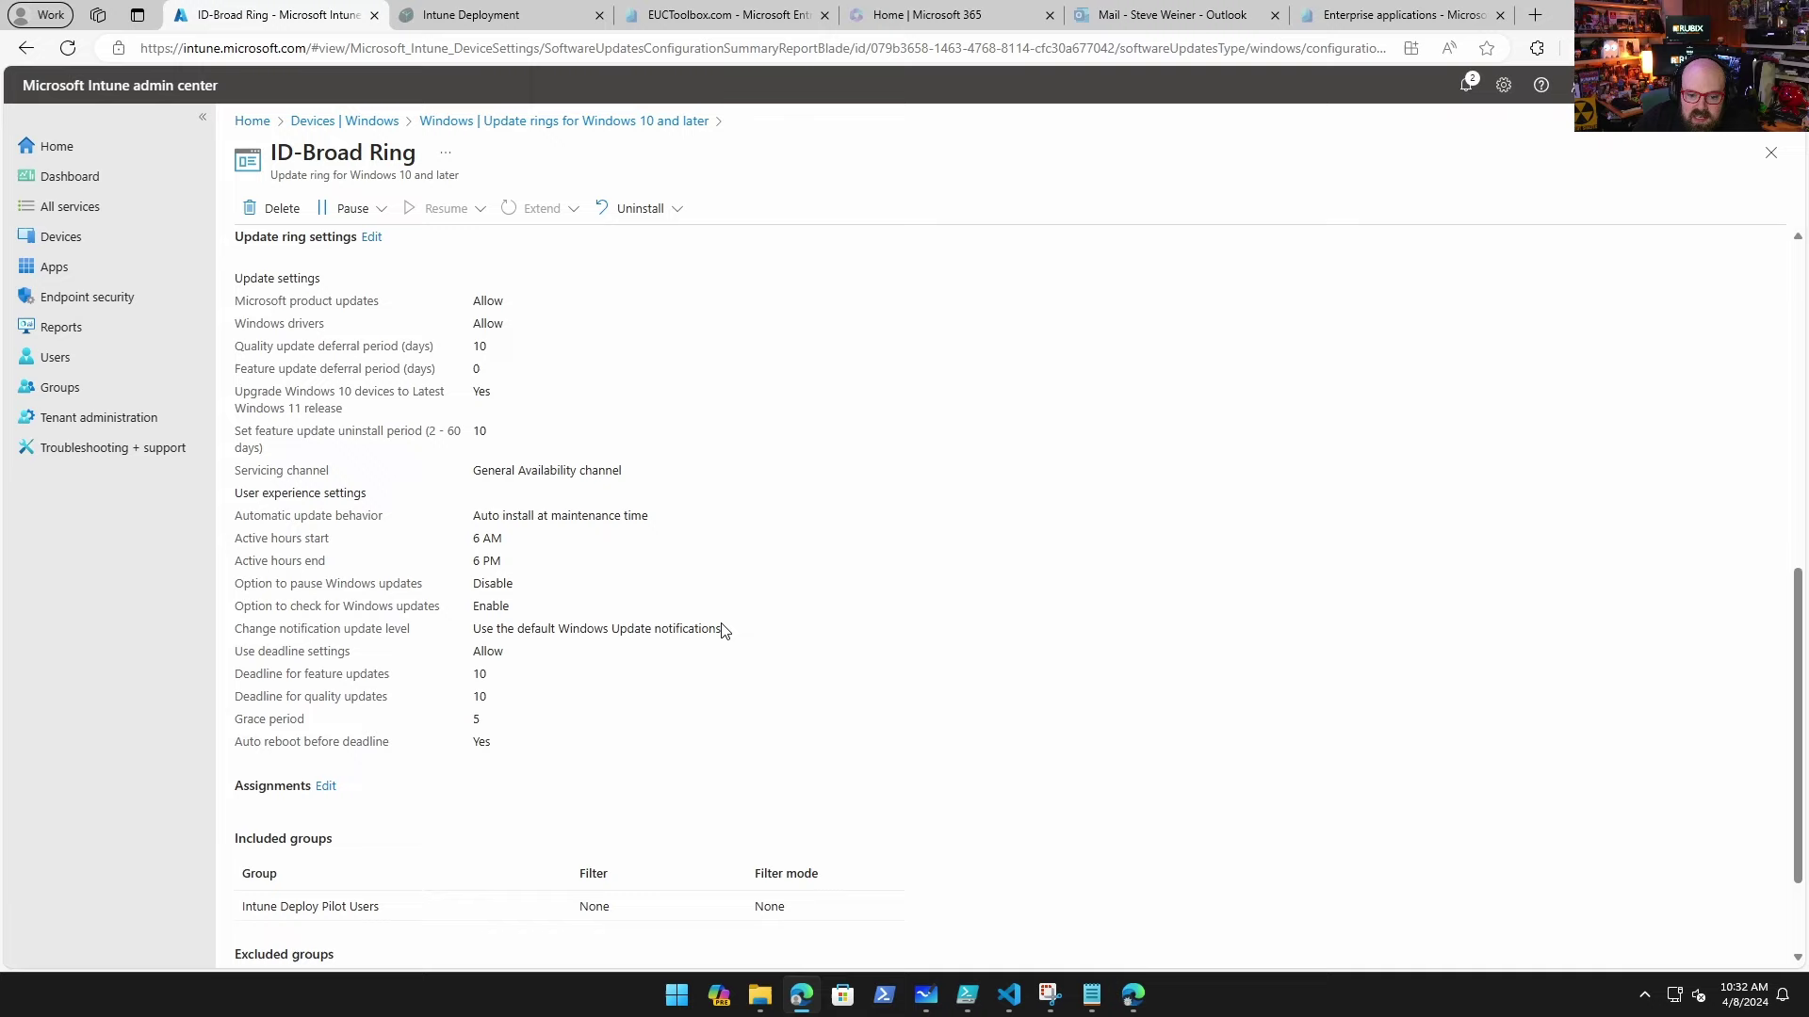
{"action": "scroll", "coordinate": [730, 645], "scroll_direction": "down", "scroll_amount": 1}
{"action": "scroll", "coordinate": [734, 707], "scroll_direction": "up", "scroll_amount": 7}
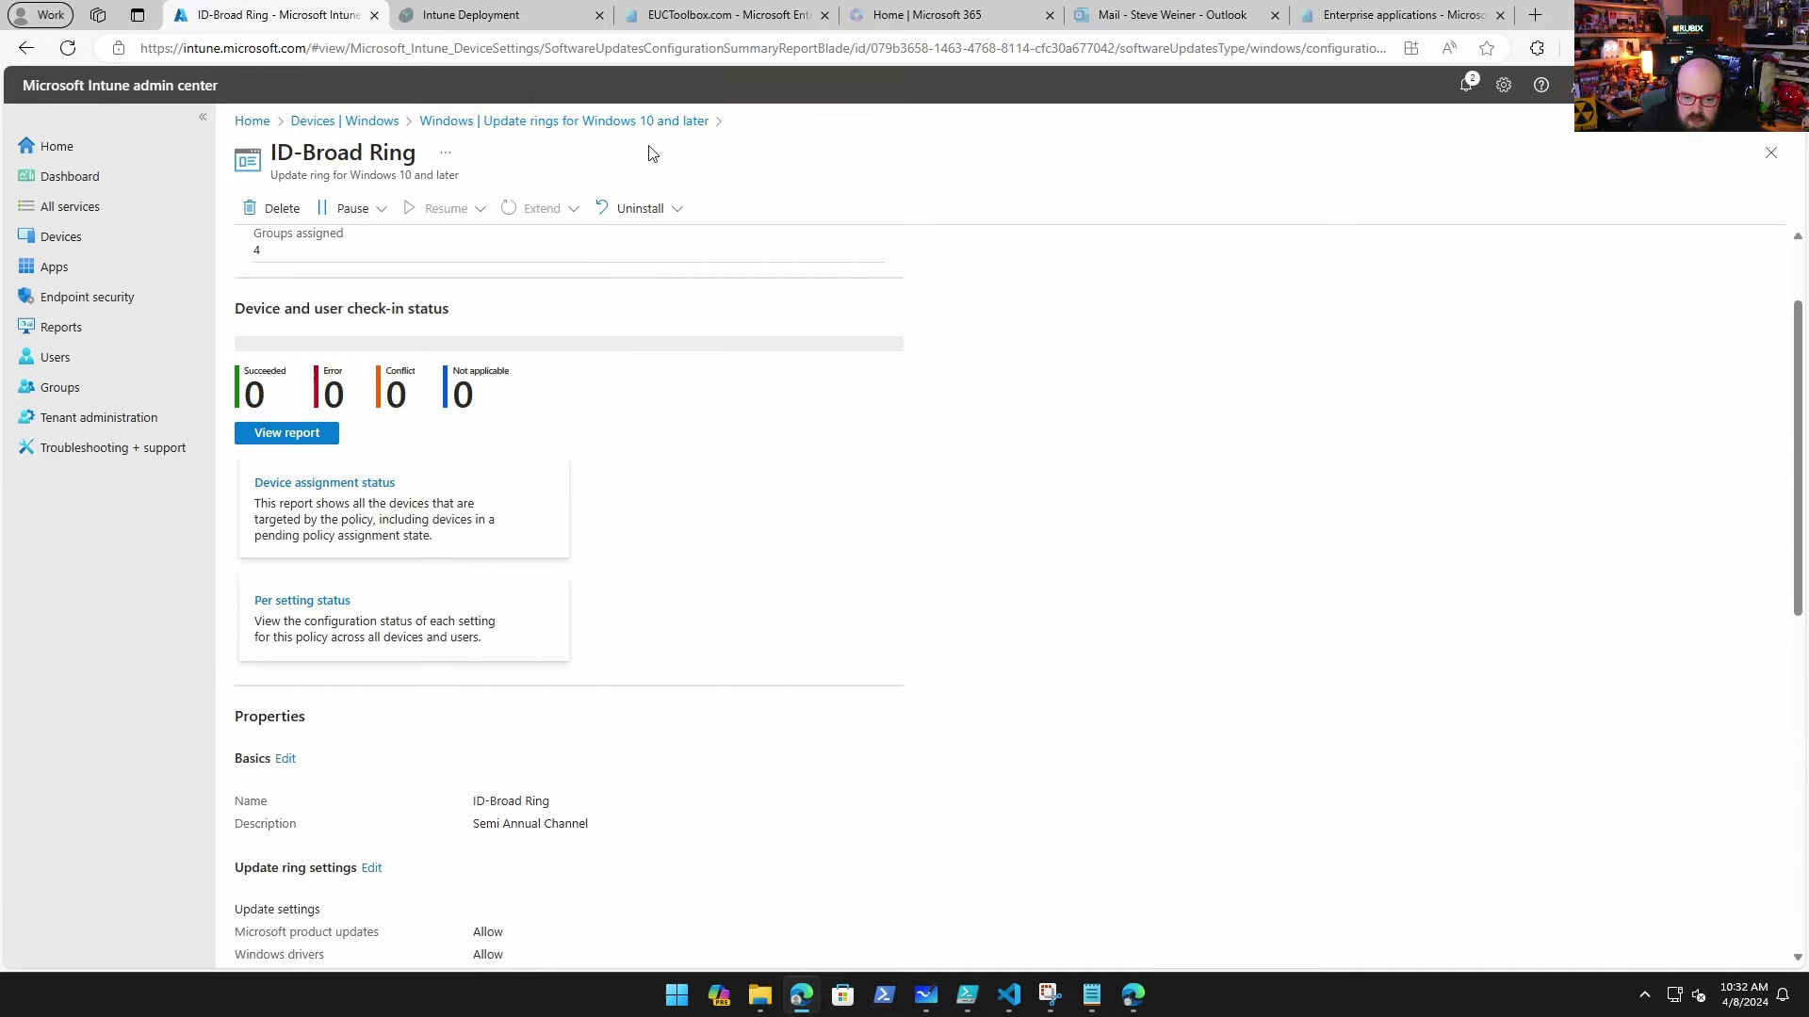
{"action": "left_click", "coordinate": [85, 237]}
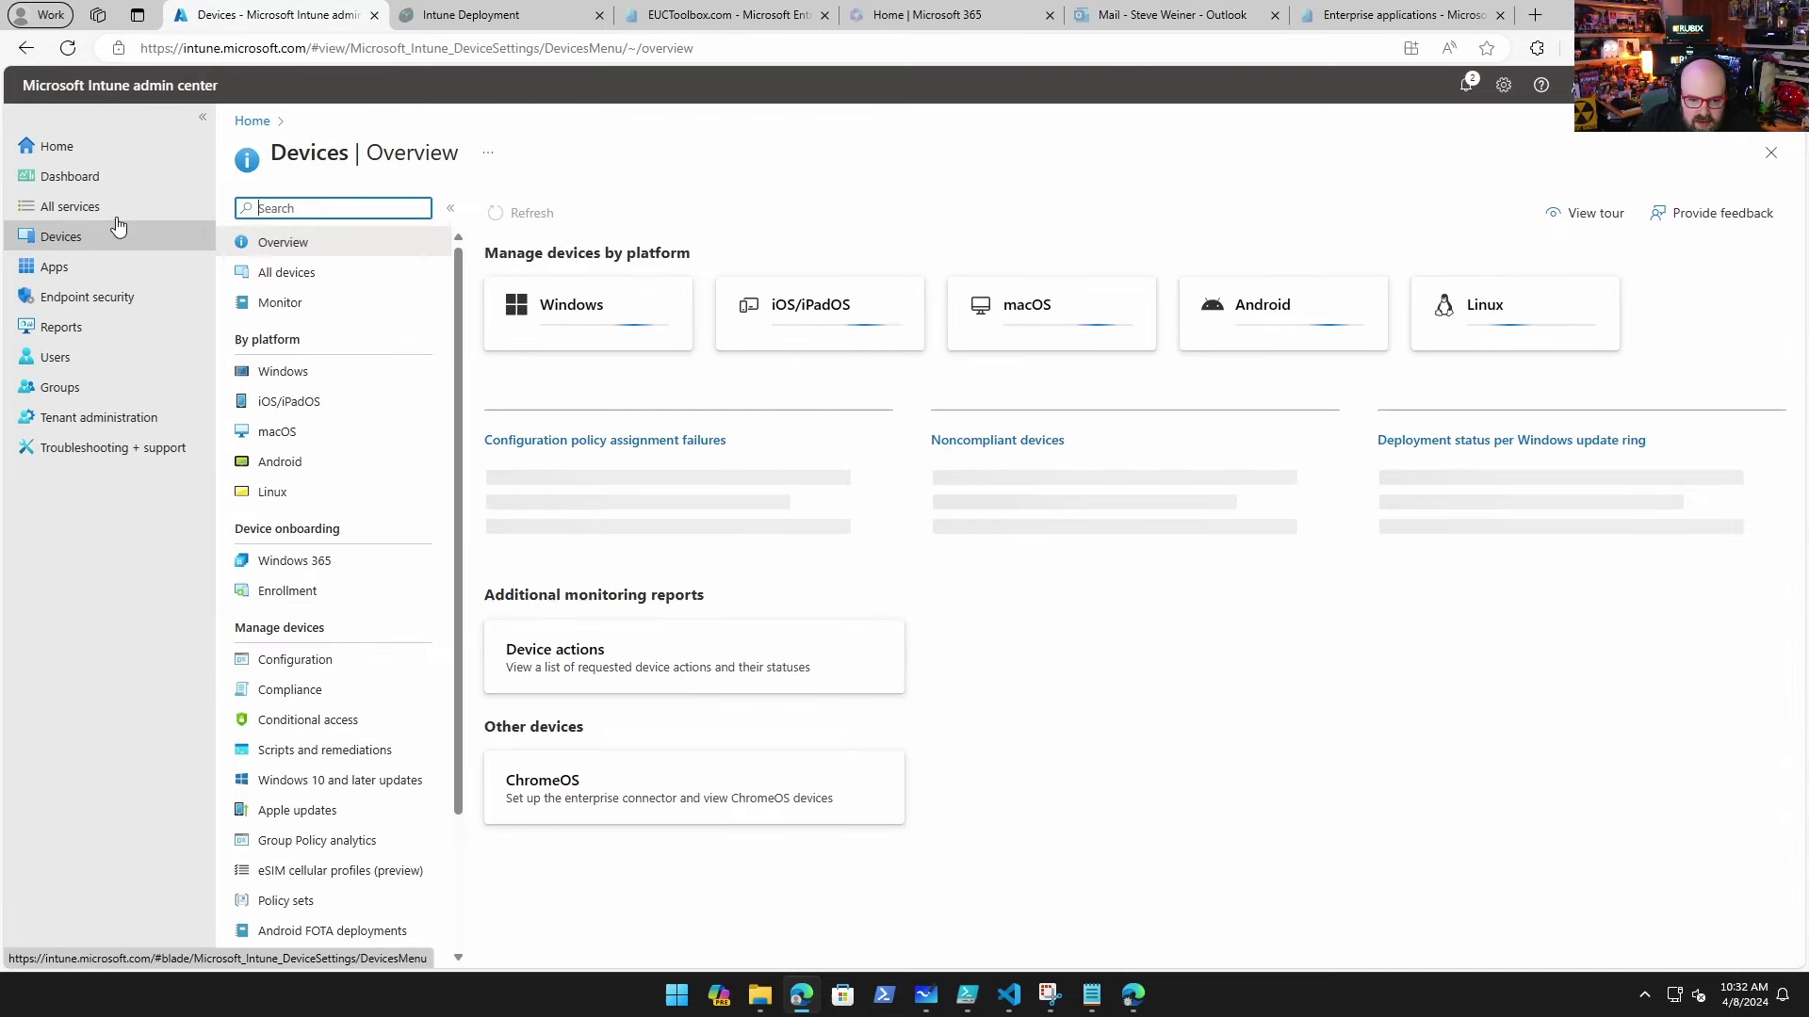
Step: Open the ID-Baseline iOS Features profile from the iOS/iPadOS configuration profiles
{"action": "left_click", "coordinate": [290, 399]}
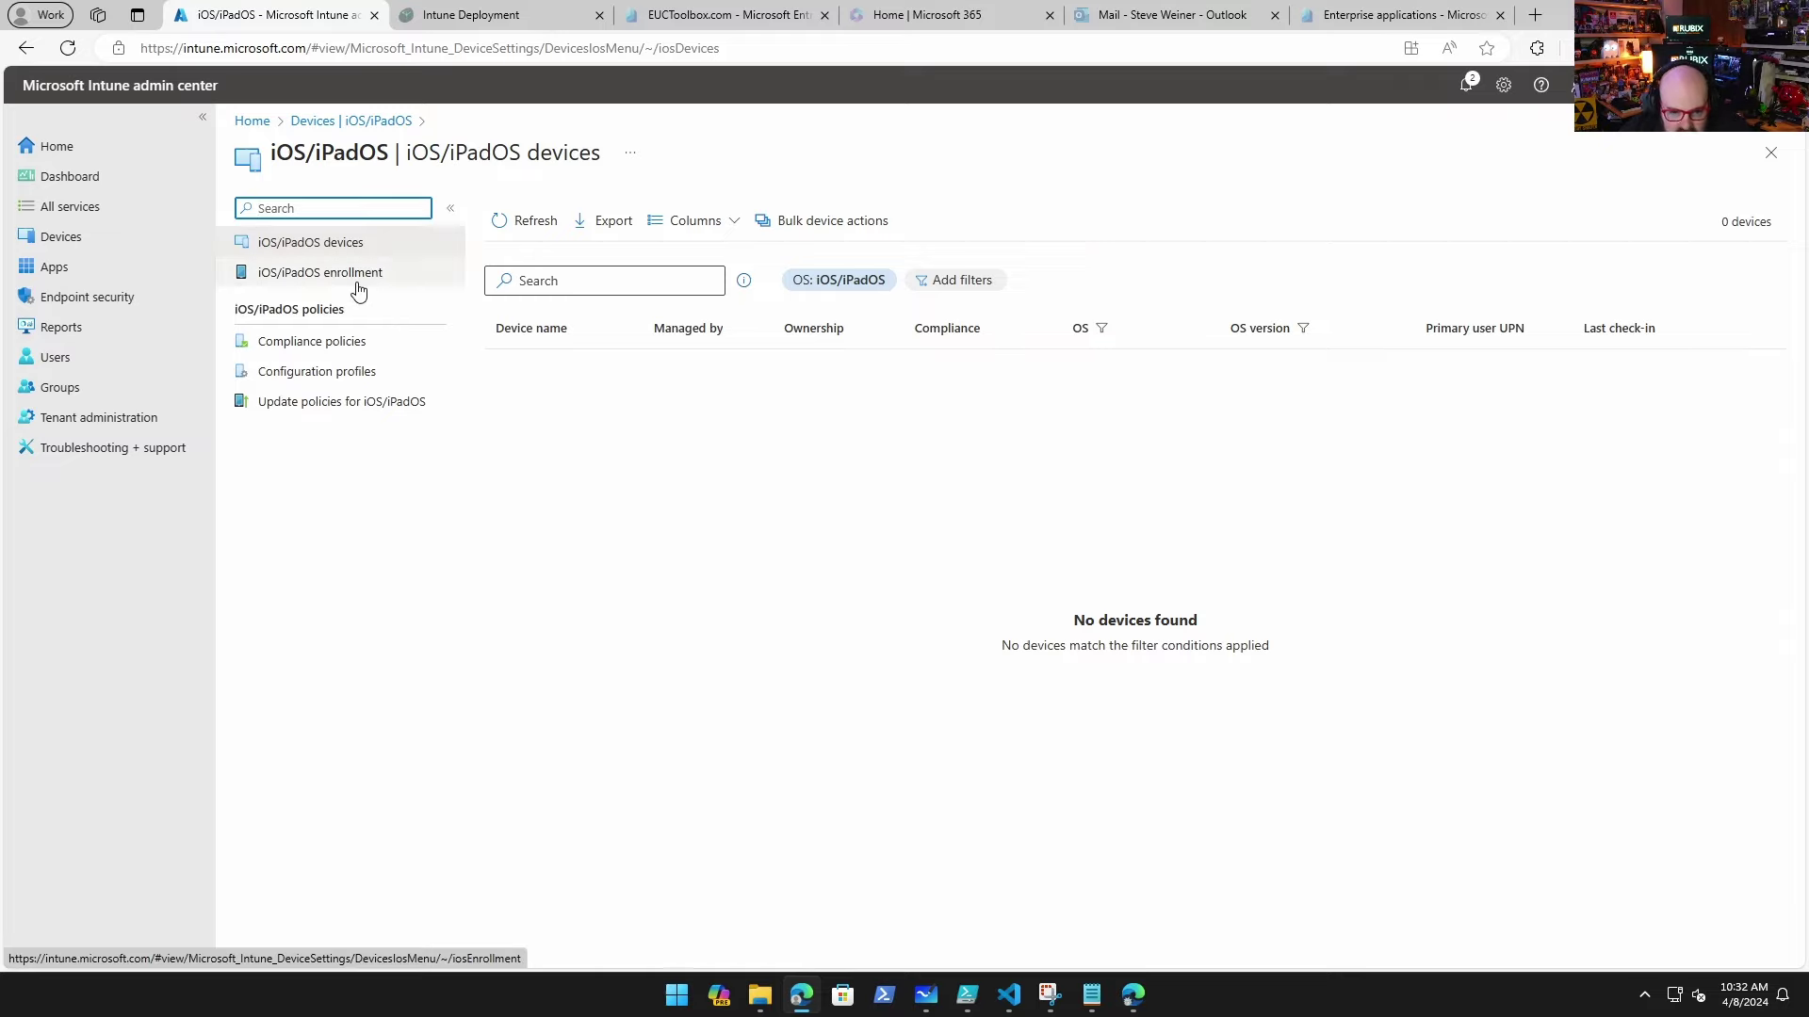
{"action": "left_click", "coordinate": [389, 280]}
{"action": "left_click", "coordinate": [372, 376]}
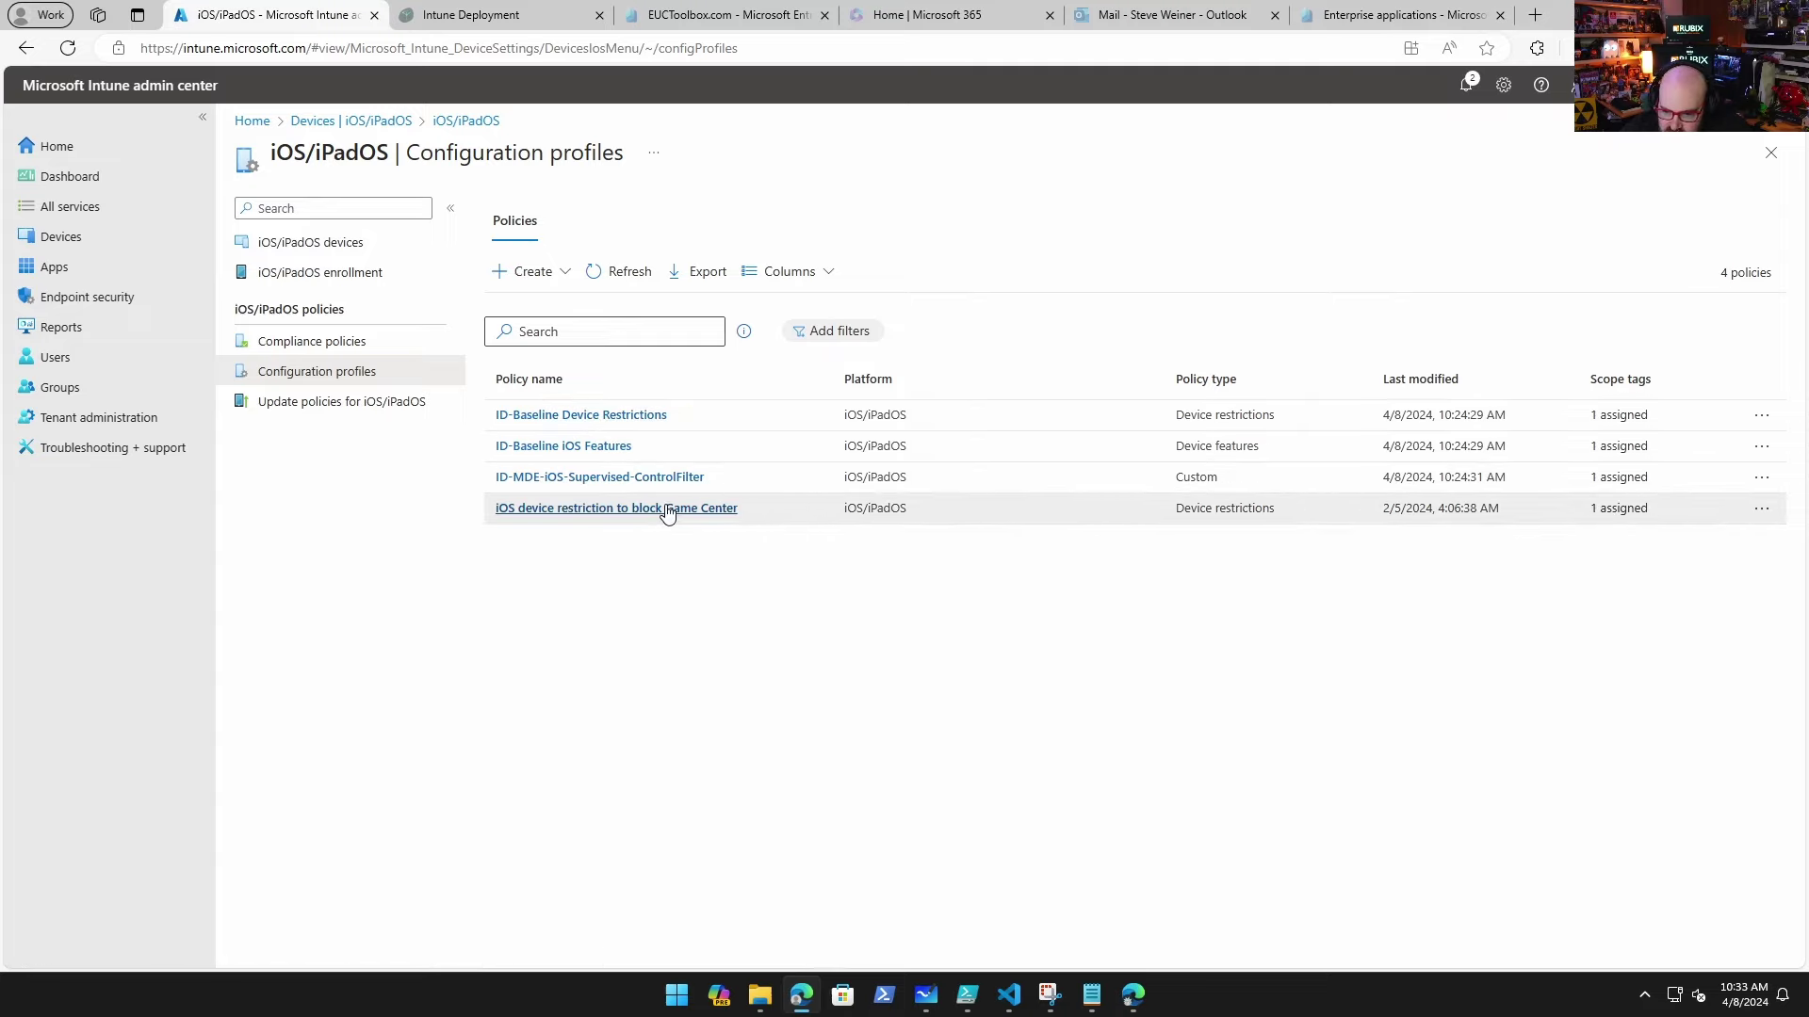
{"action": "left_click", "coordinate": [584, 447]}
{"action": "scroll", "coordinate": [526, 699], "scroll_direction": "down", "scroll_amount": 4}
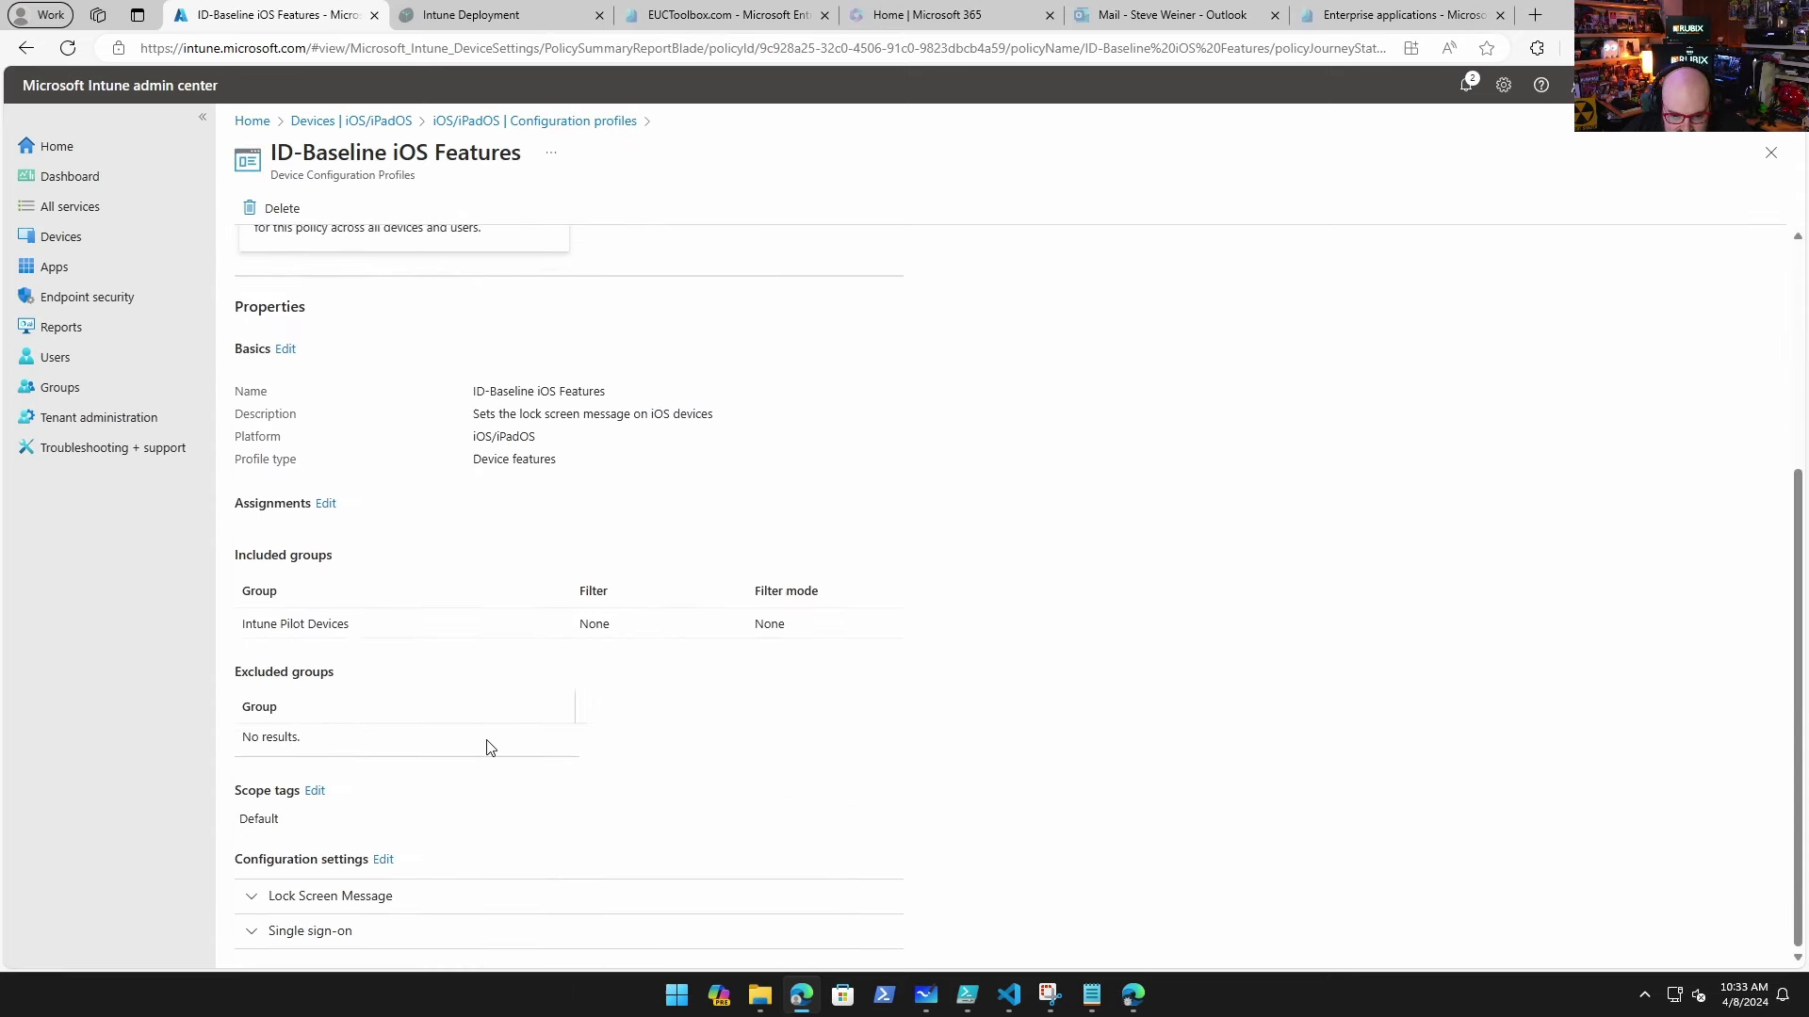
Step: Expand its Lock Screen Message and Single sign-on settings, then return to the Intune home page
{"action": "left_click", "coordinate": [391, 897]}
{"action": "scroll", "coordinate": [521, 775], "scroll_direction": "down", "scroll_amount": 1}
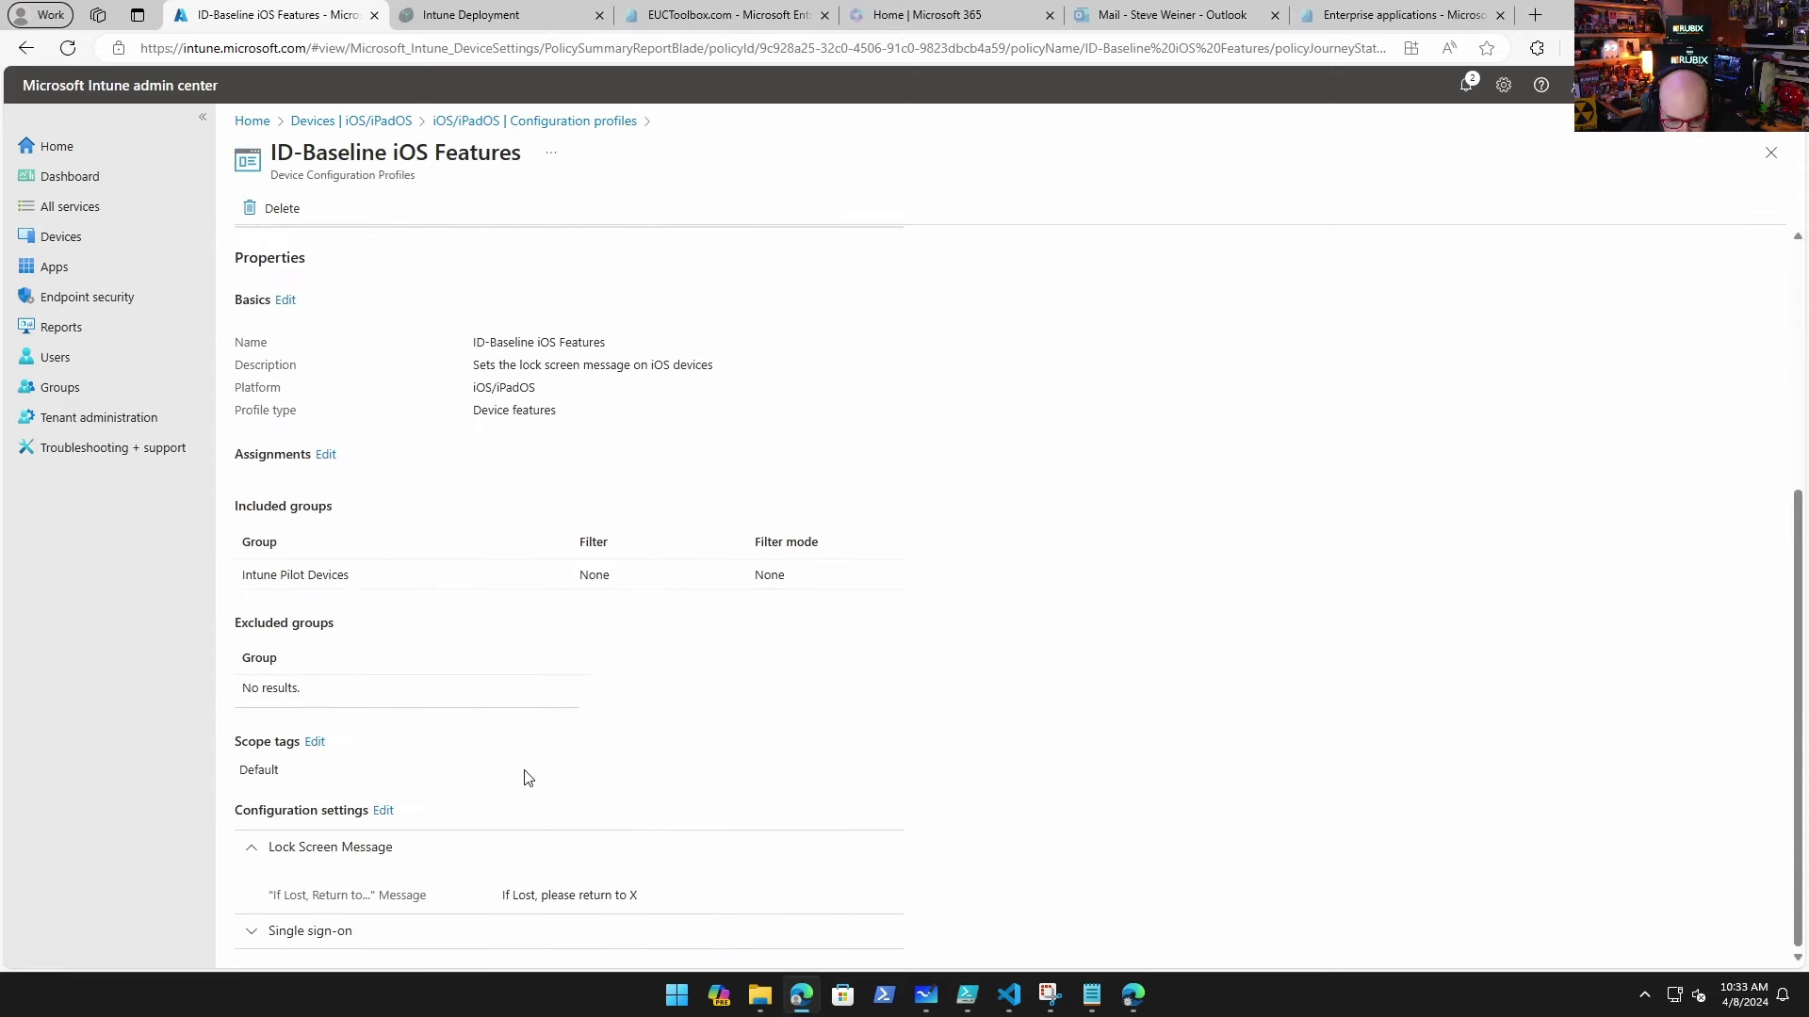
{"action": "left_click", "coordinate": [355, 933]}
{"action": "scroll", "coordinate": [578, 660], "scroll_direction": "up", "scroll_amount": 5}
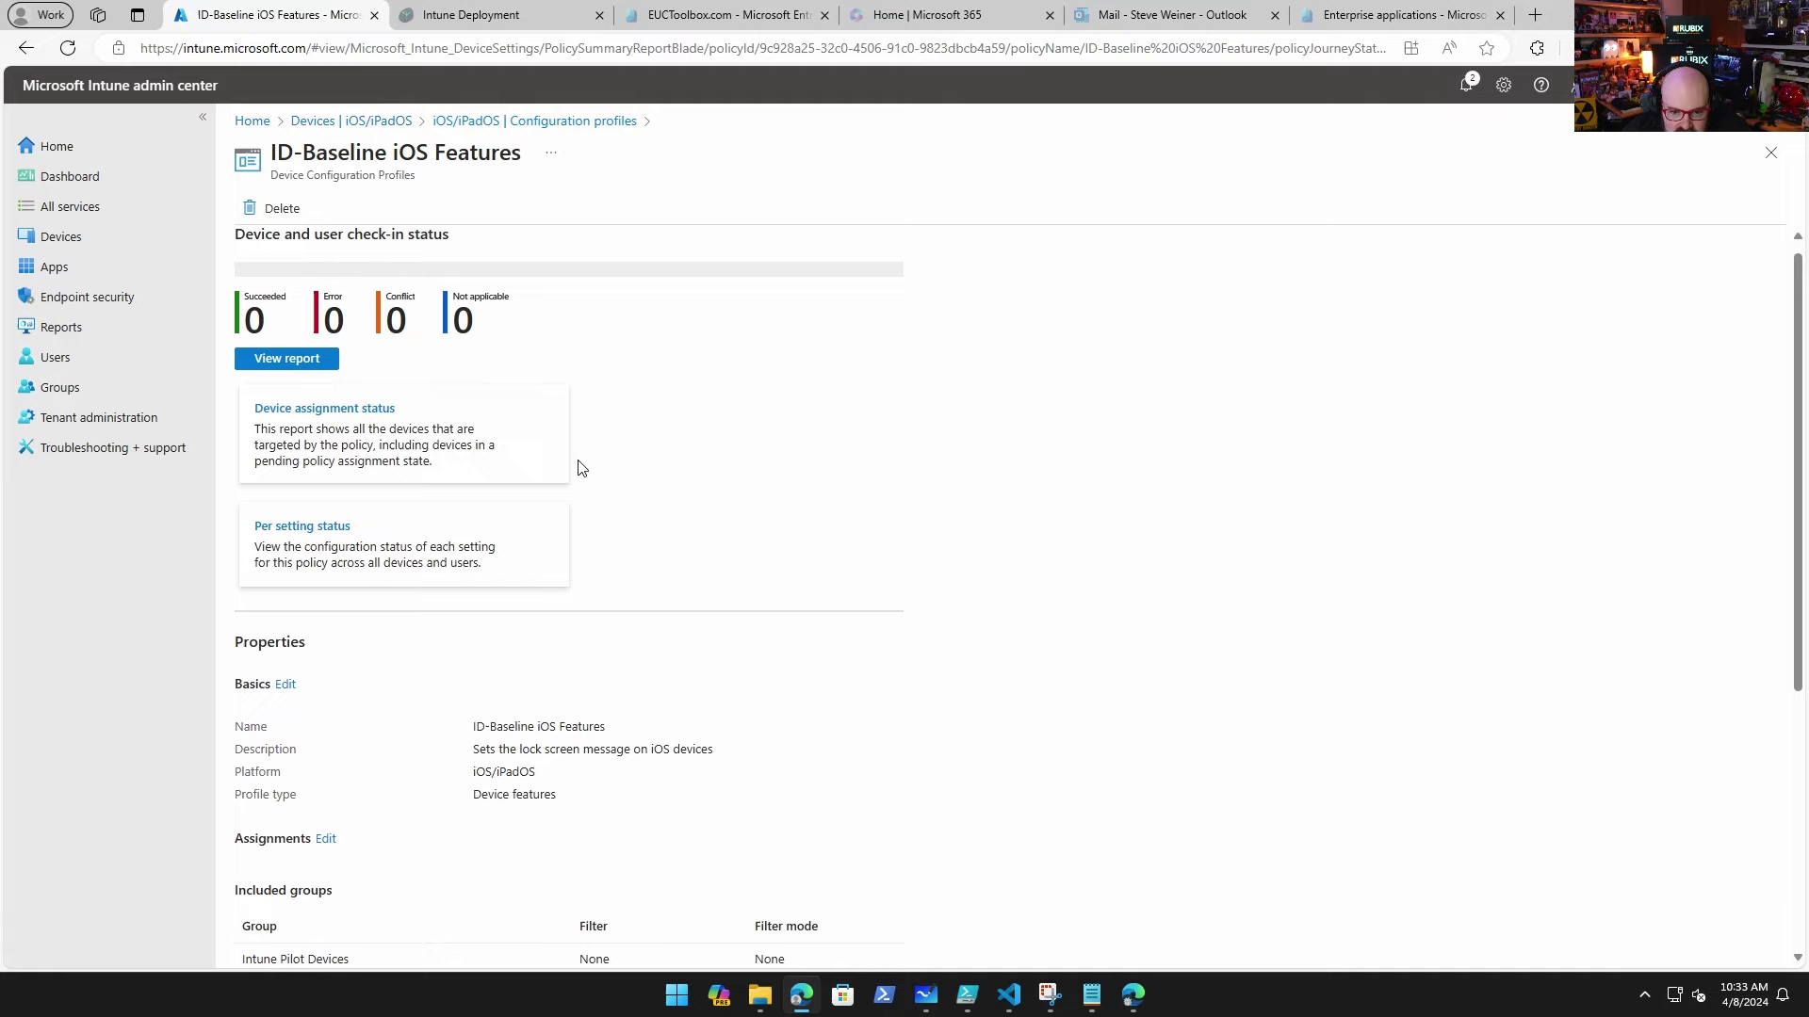
{"action": "left_click", "coordinate": [542, 123]}
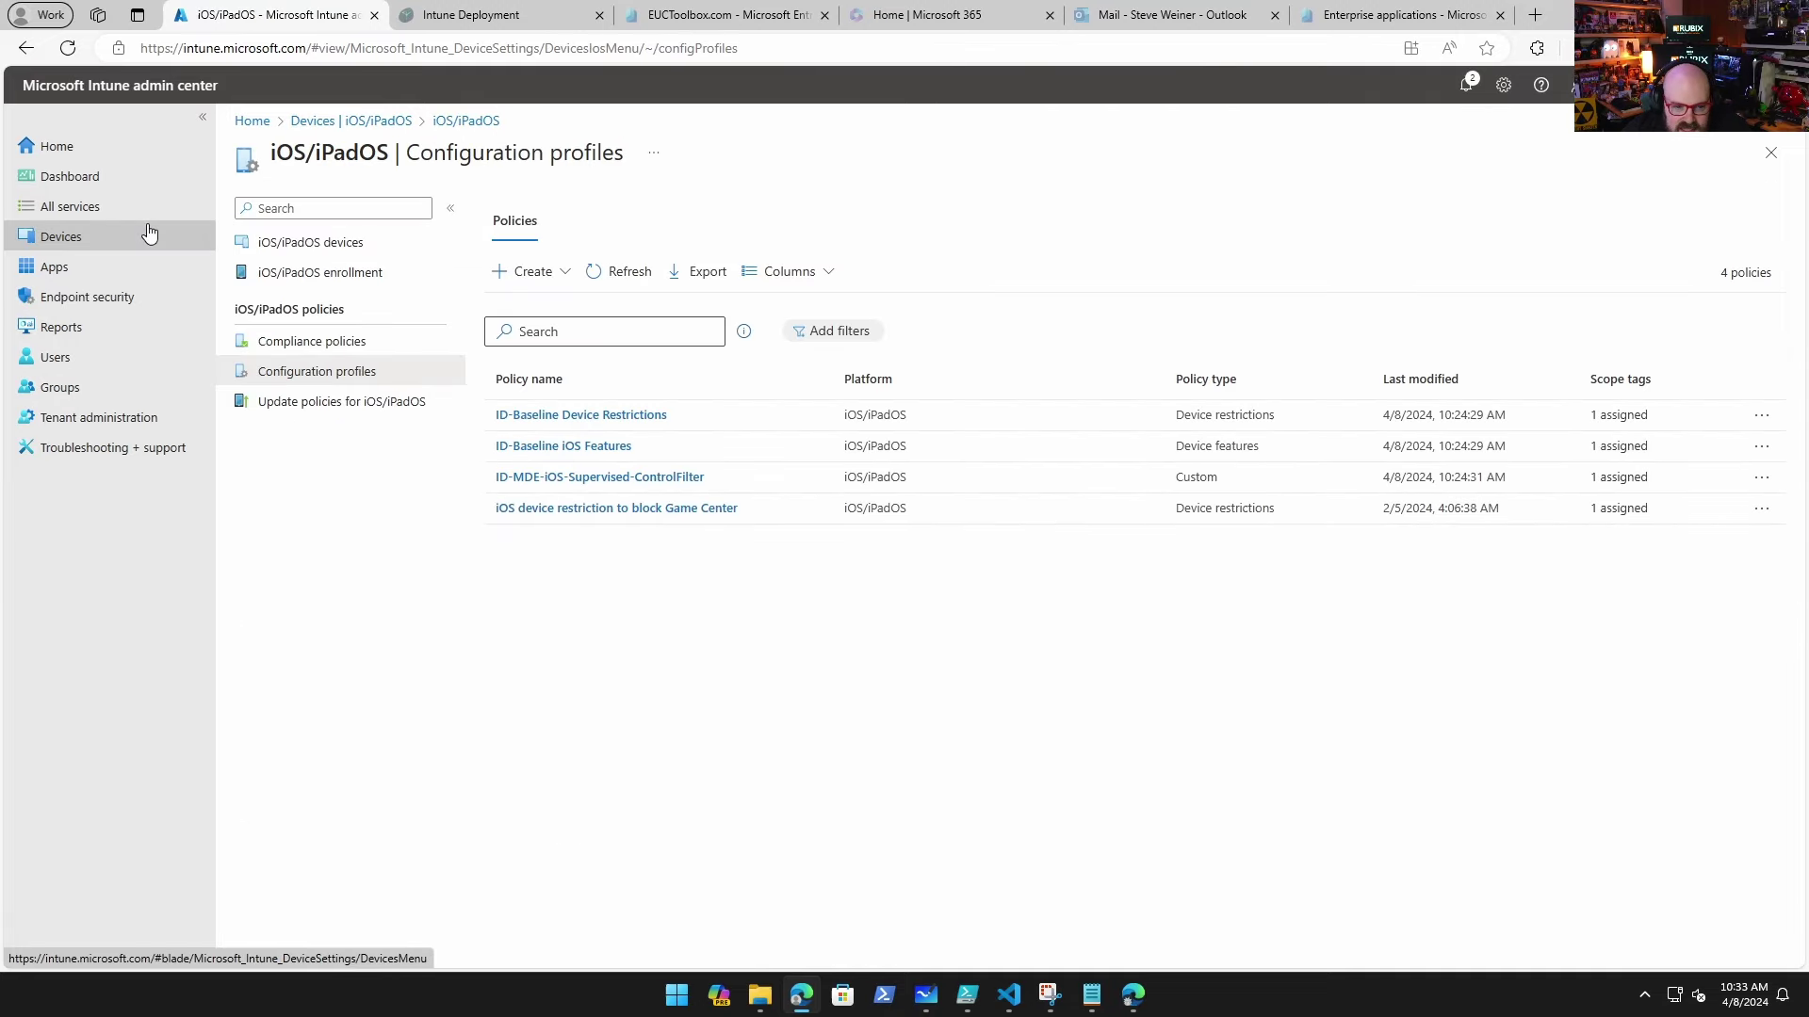
{"action": "left_click", "coordinate": [251, 121]}
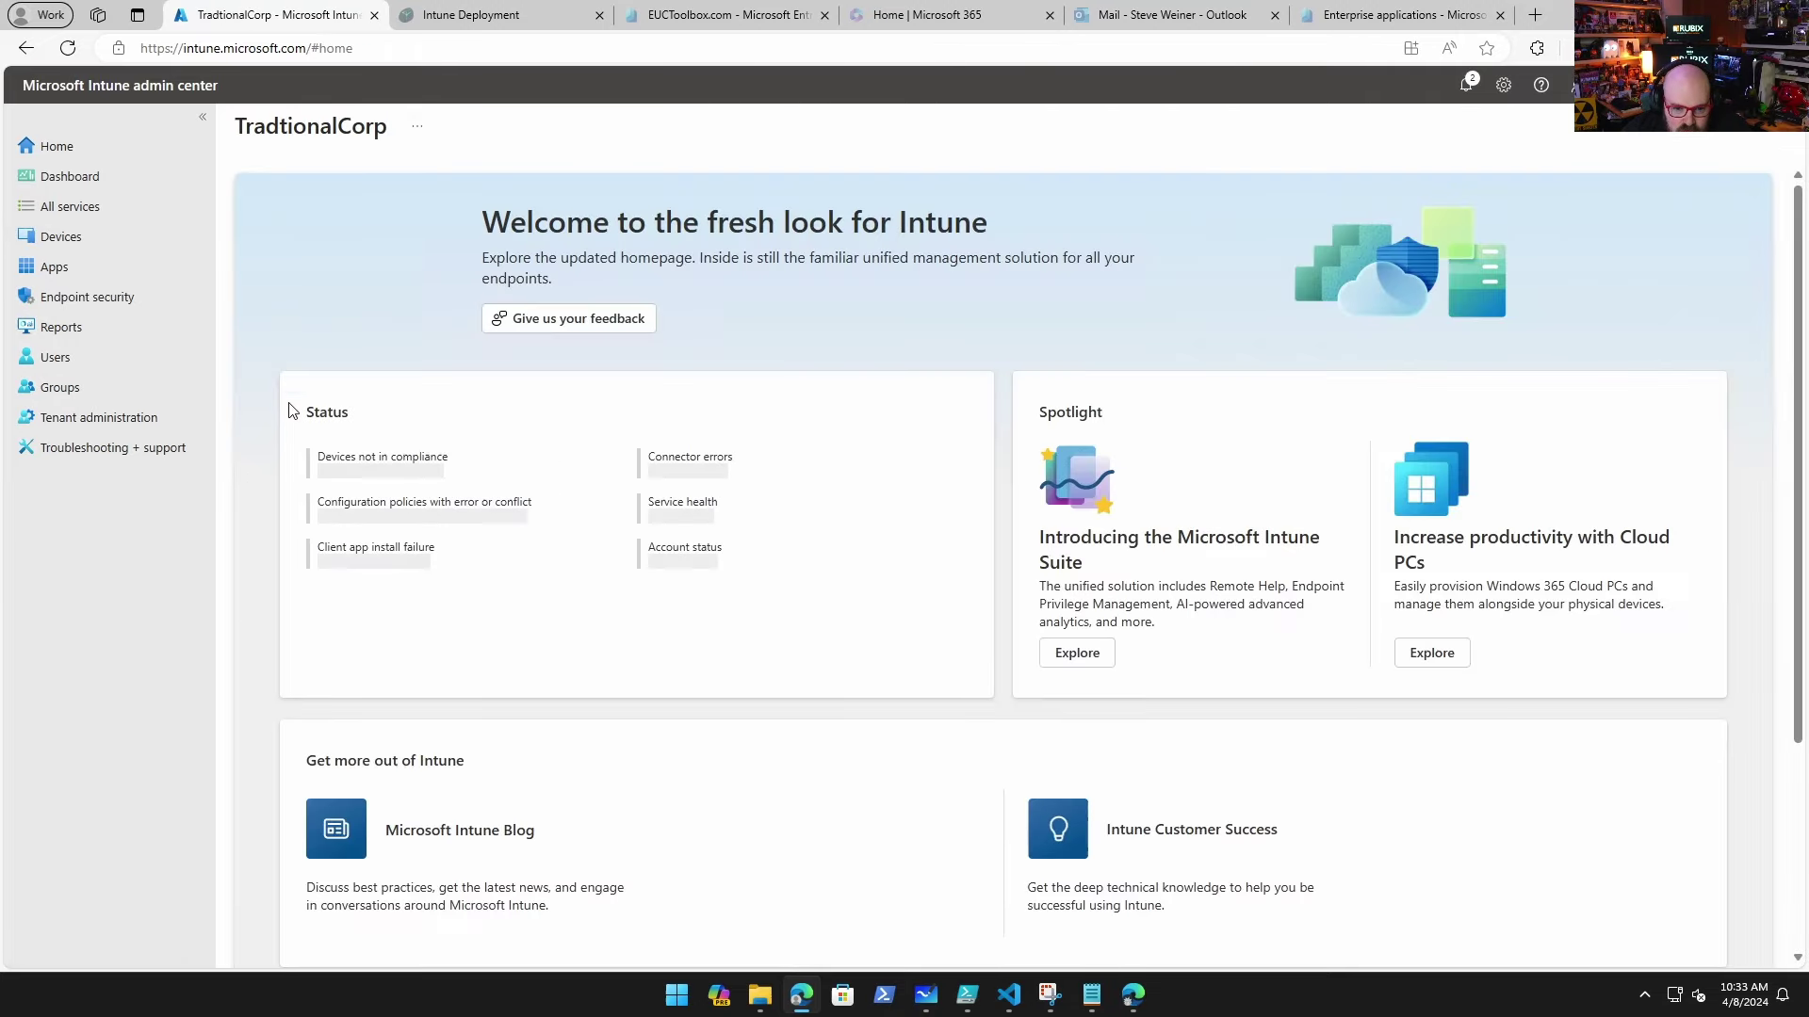
Step: Open the ID-Base Android Config profile from the Android configuration profiles
{"action": "left_click", "coordinate": [179, 237]}
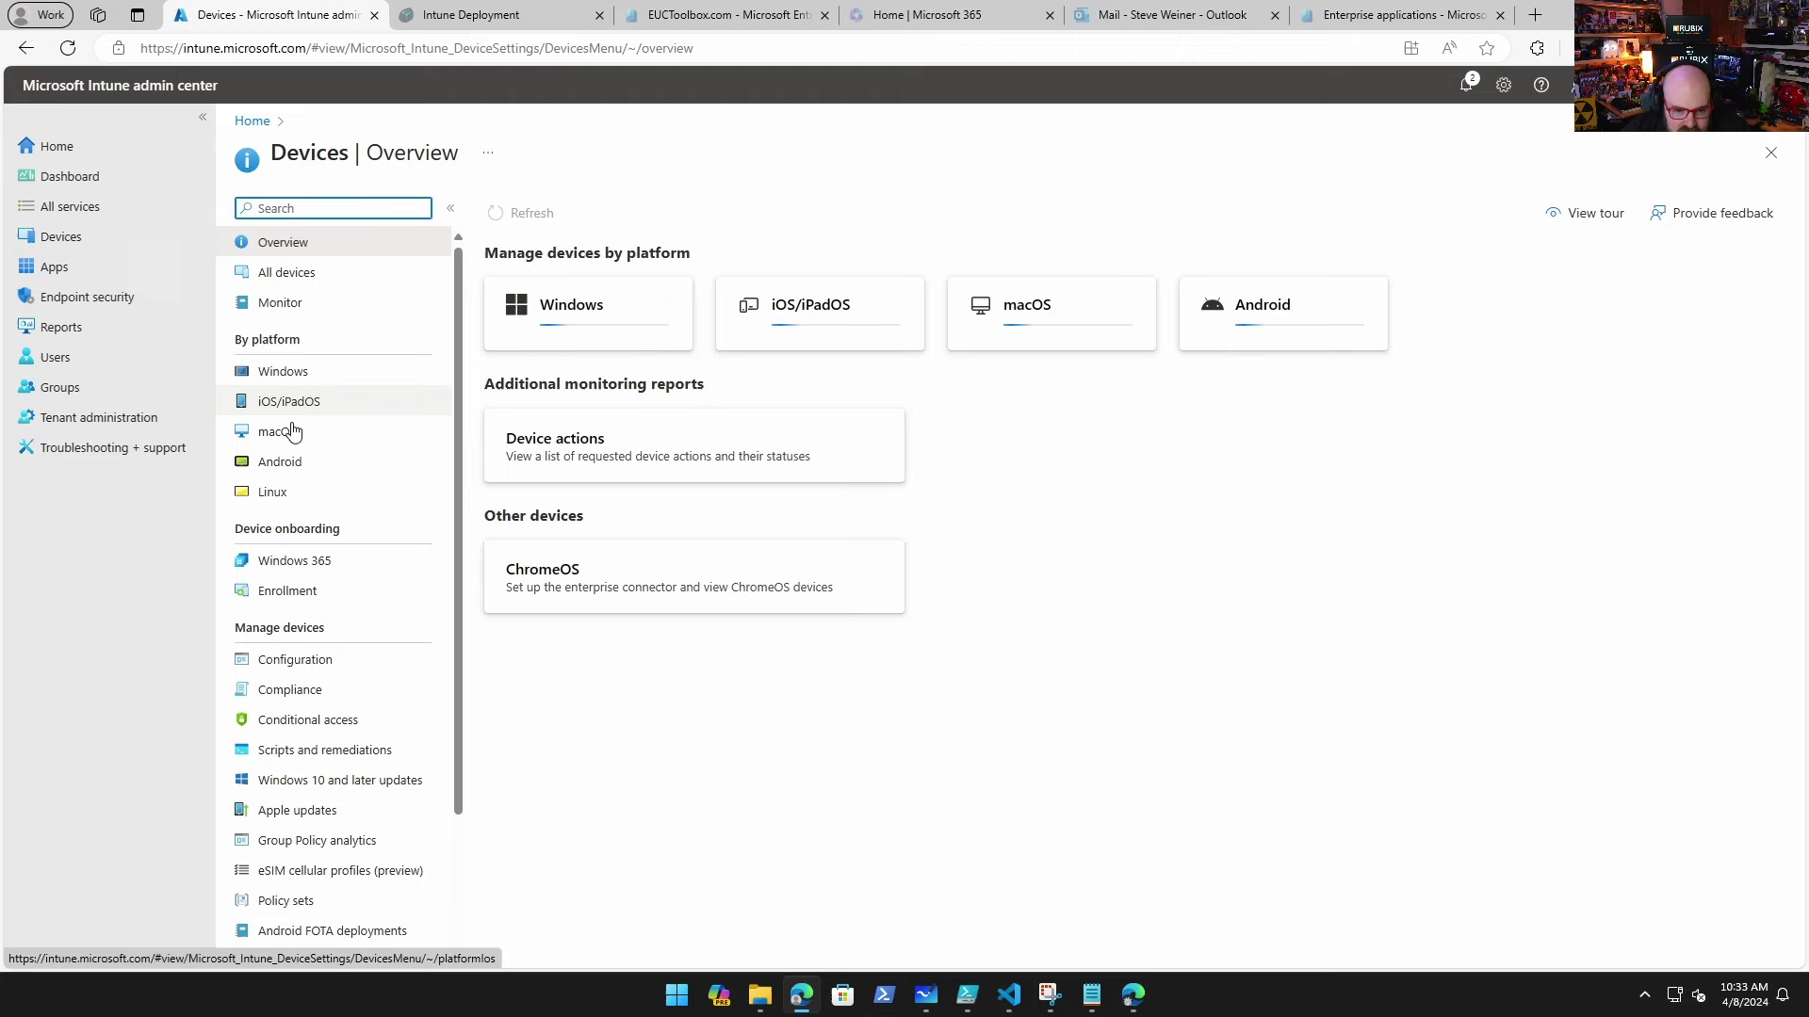
{"action": "left_click", "coordinate": [262, 456]}
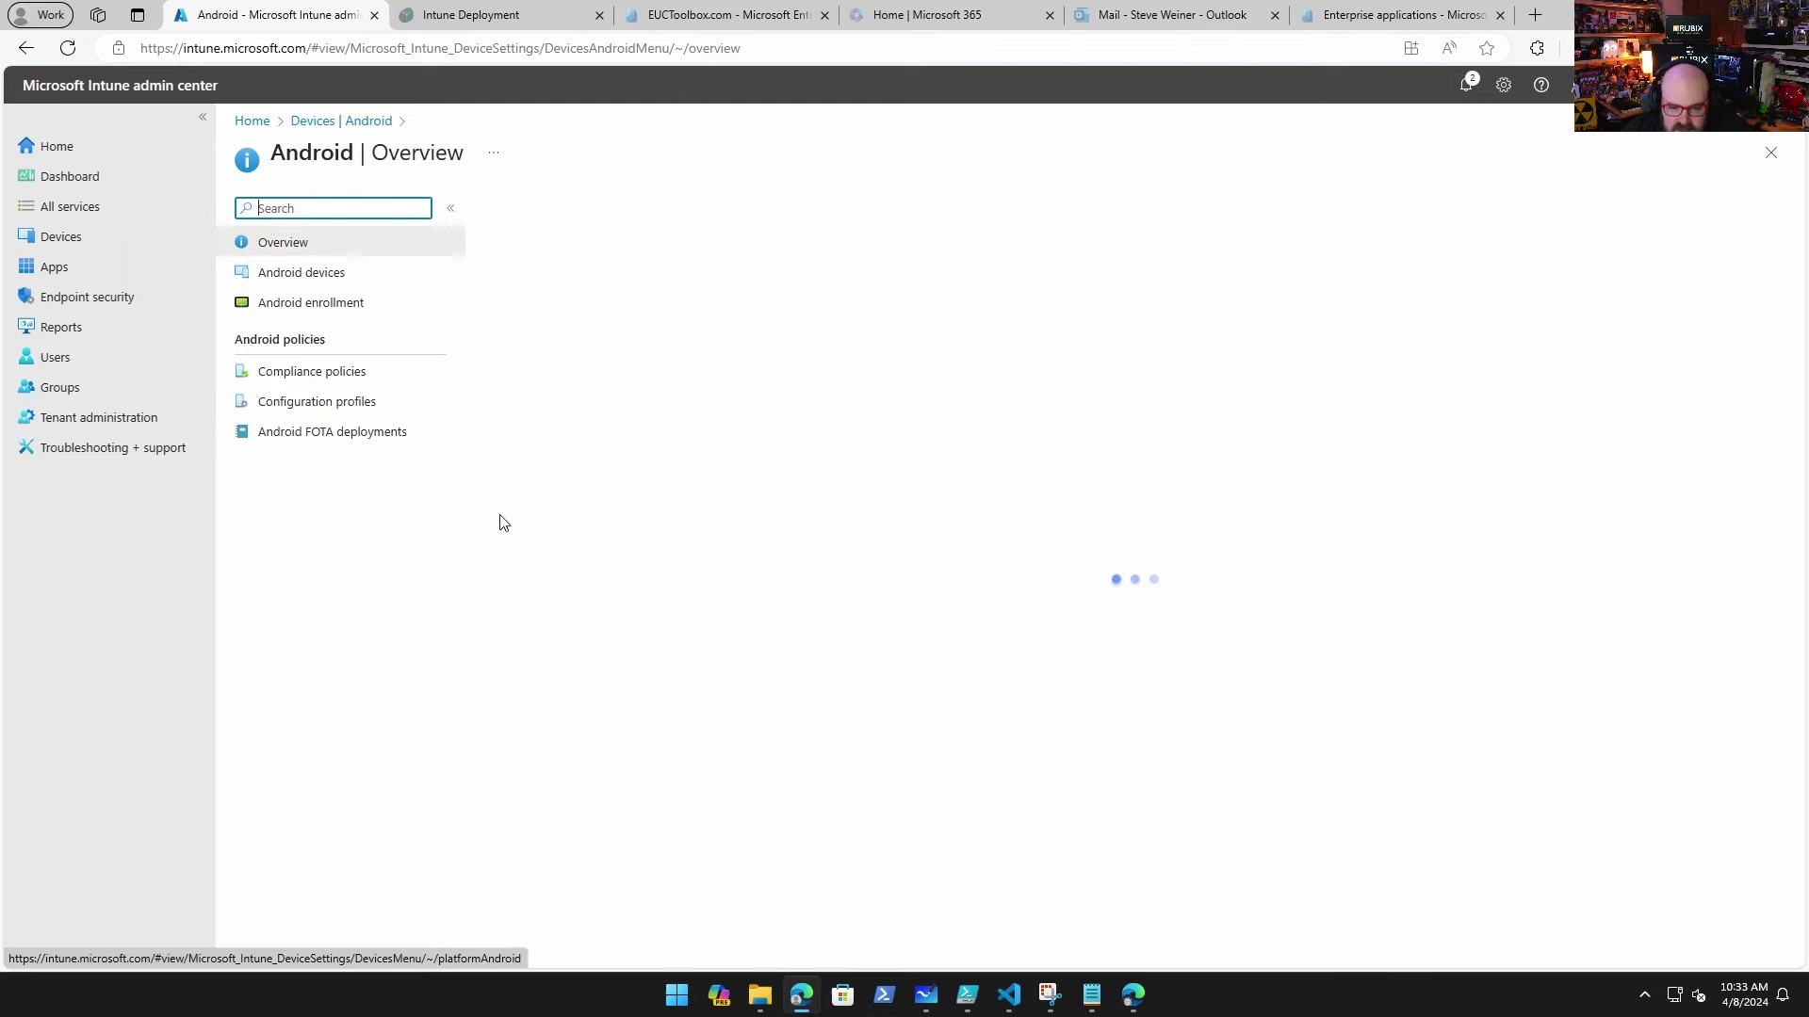
{"action": "left_click", "coordinate": [331, 404]}
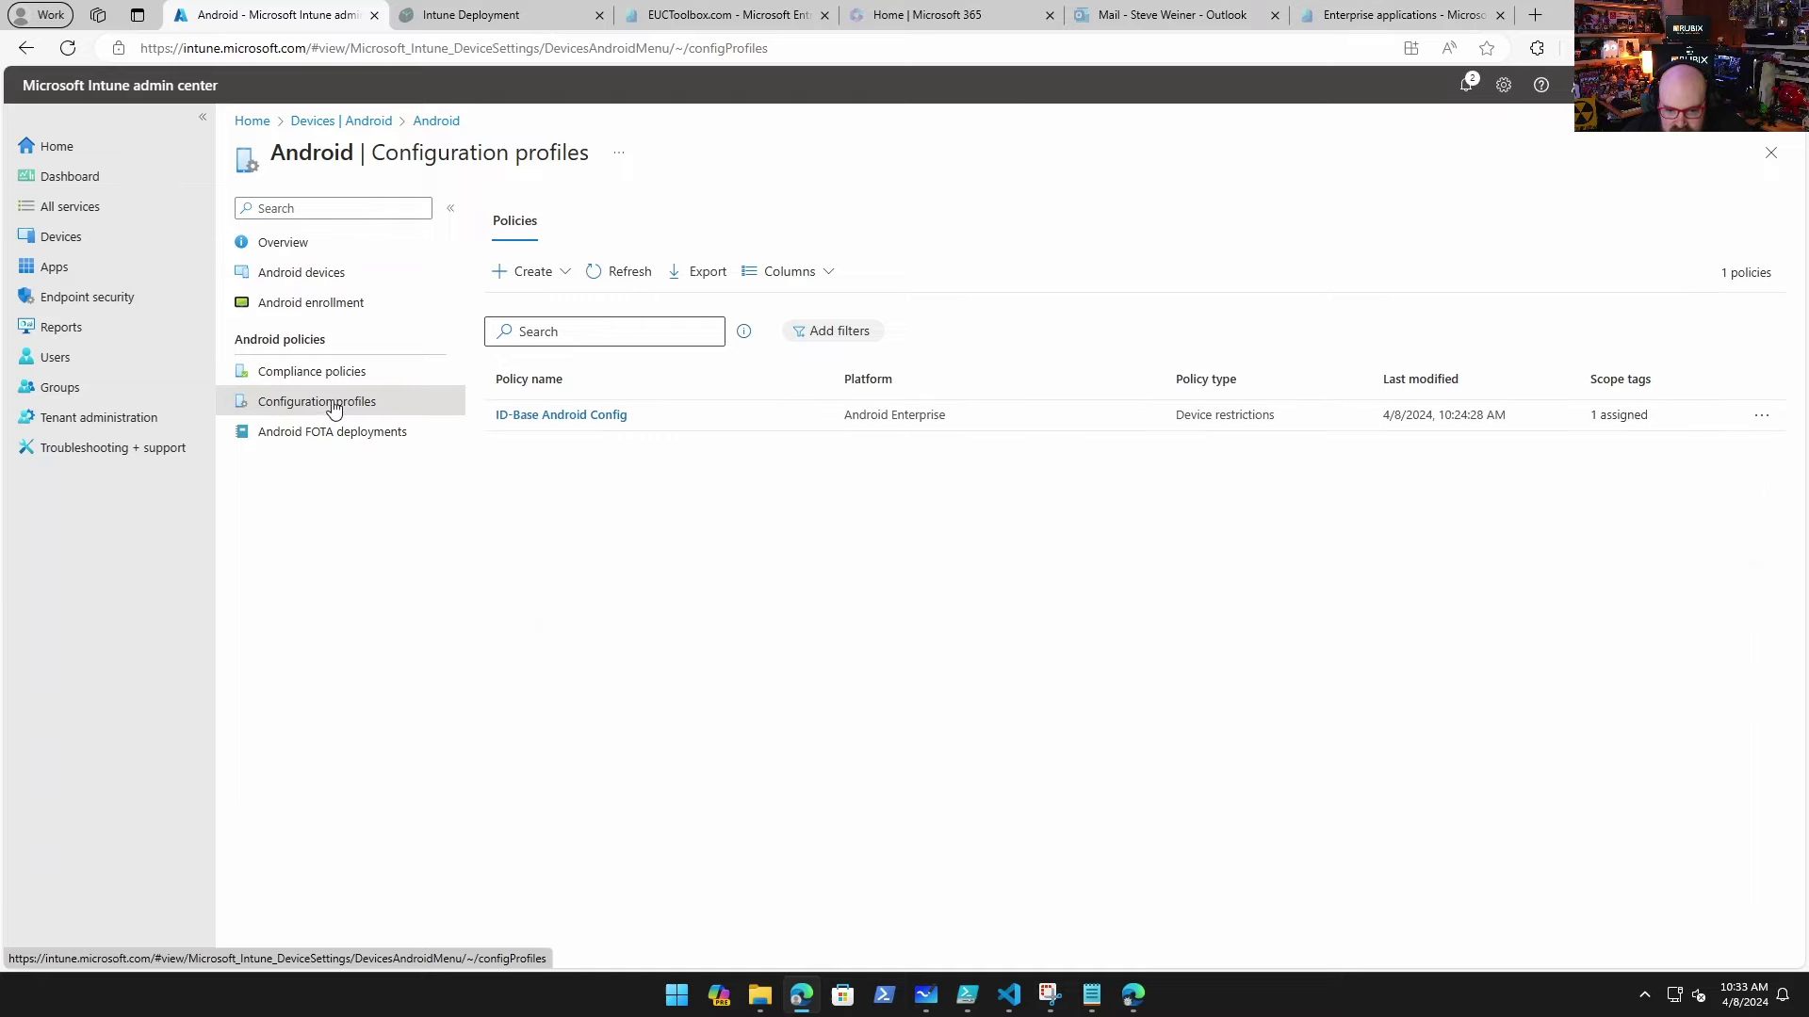
{"action": "left_click", "coordinate": [578, 416]}
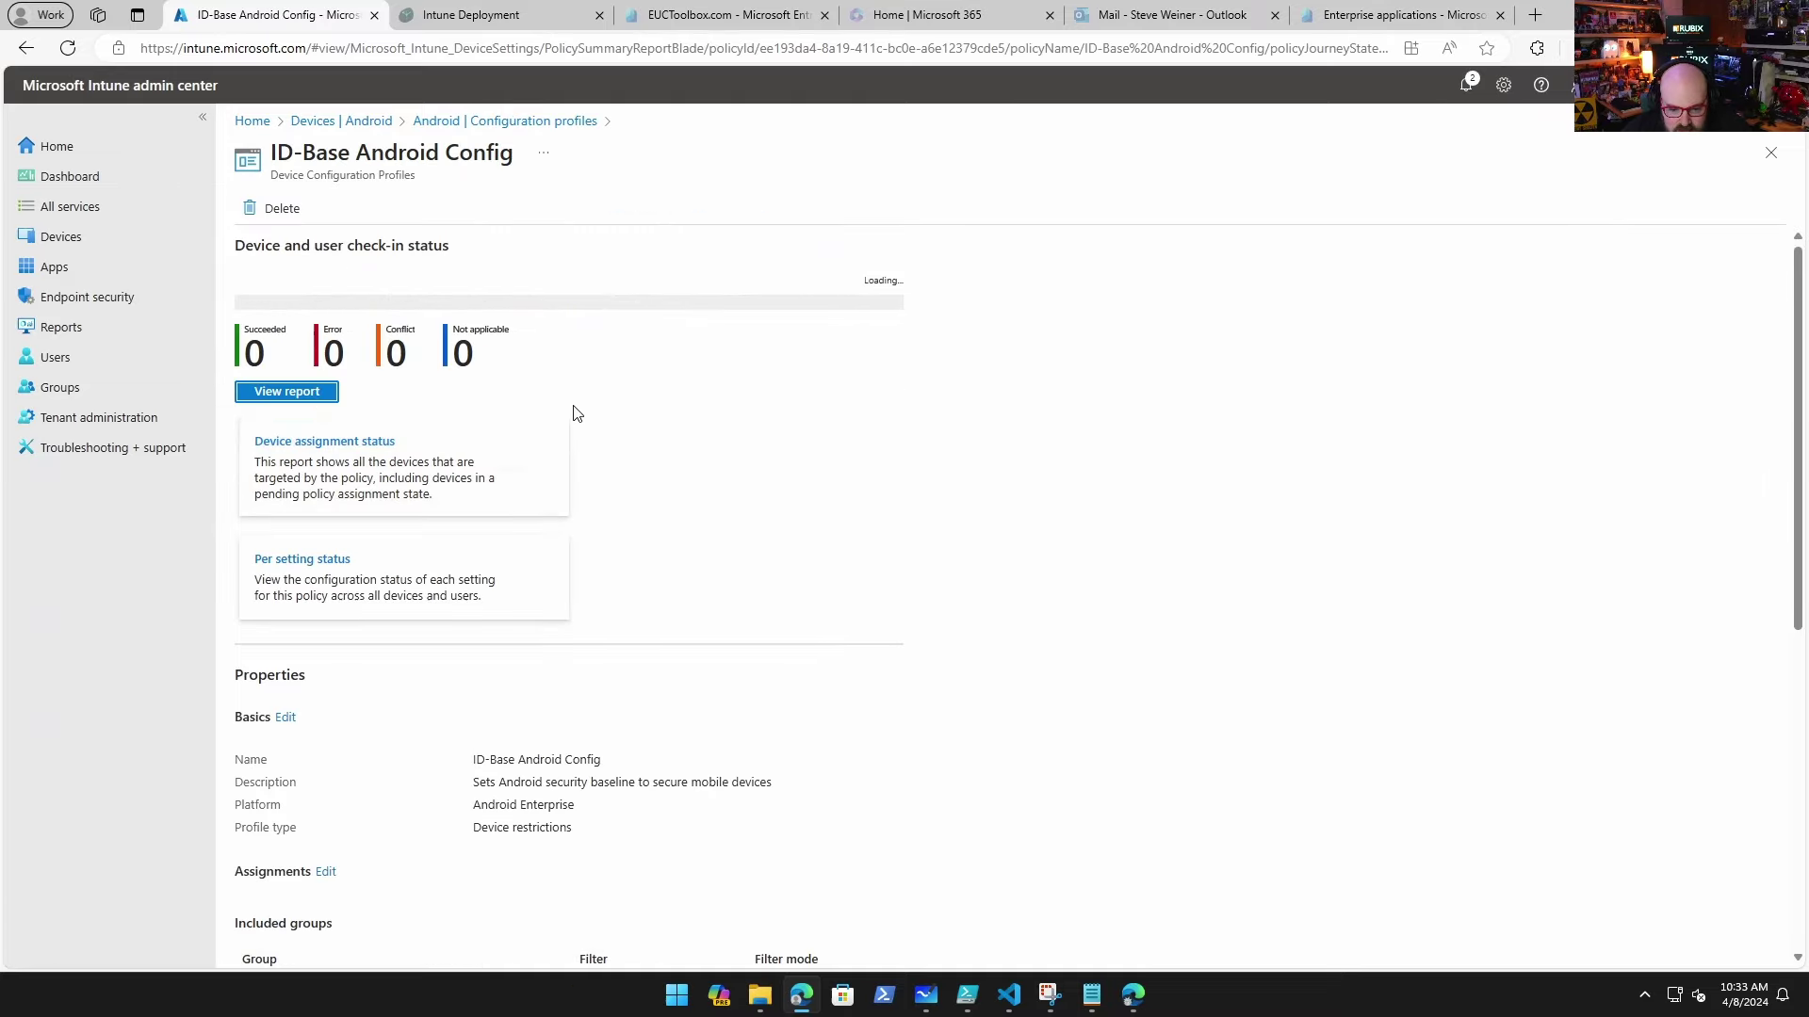
Step: Expand the profile's General configuration and Device experience settings
{"action": "scroll", "coordinate": [575, 410], "scroll_direction": "down", "scroll_amount": 6}
{"action": "left_click", "coordinate": [361, 646]}
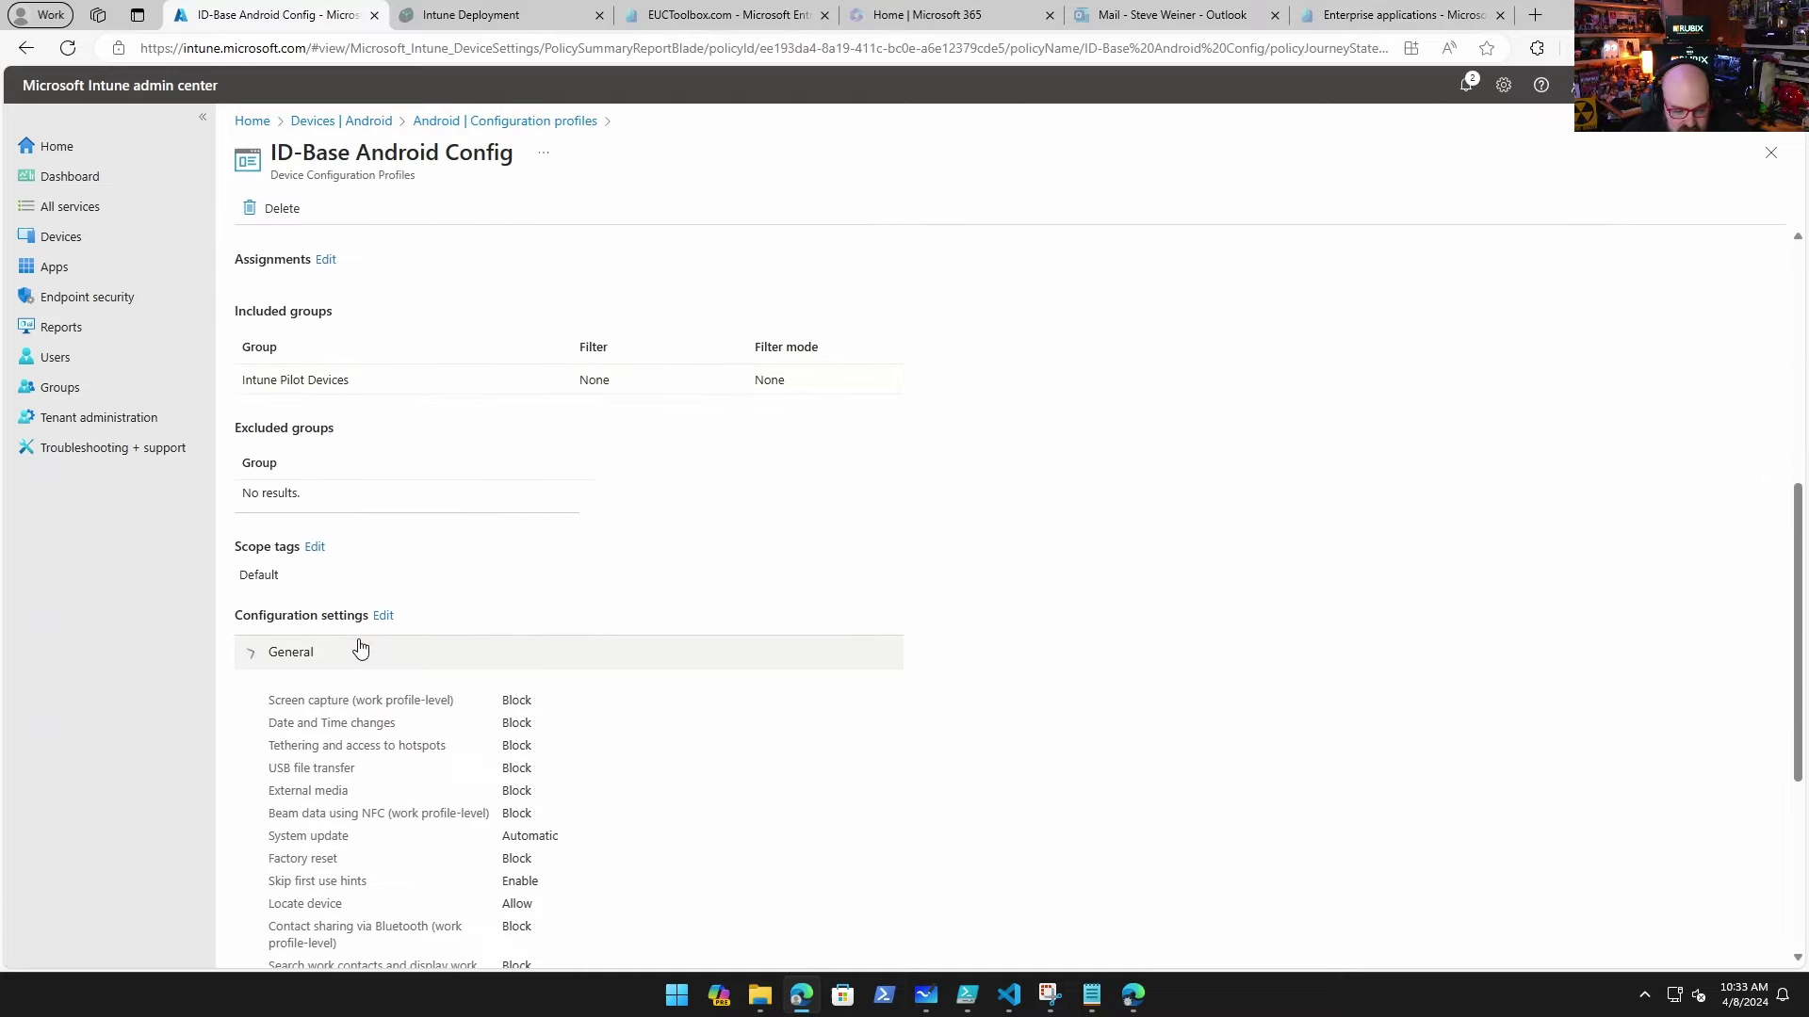
{"action": "scroll", "coordinate": [500, 579], "scroll_direction": "down", "scroll_amount": 4}
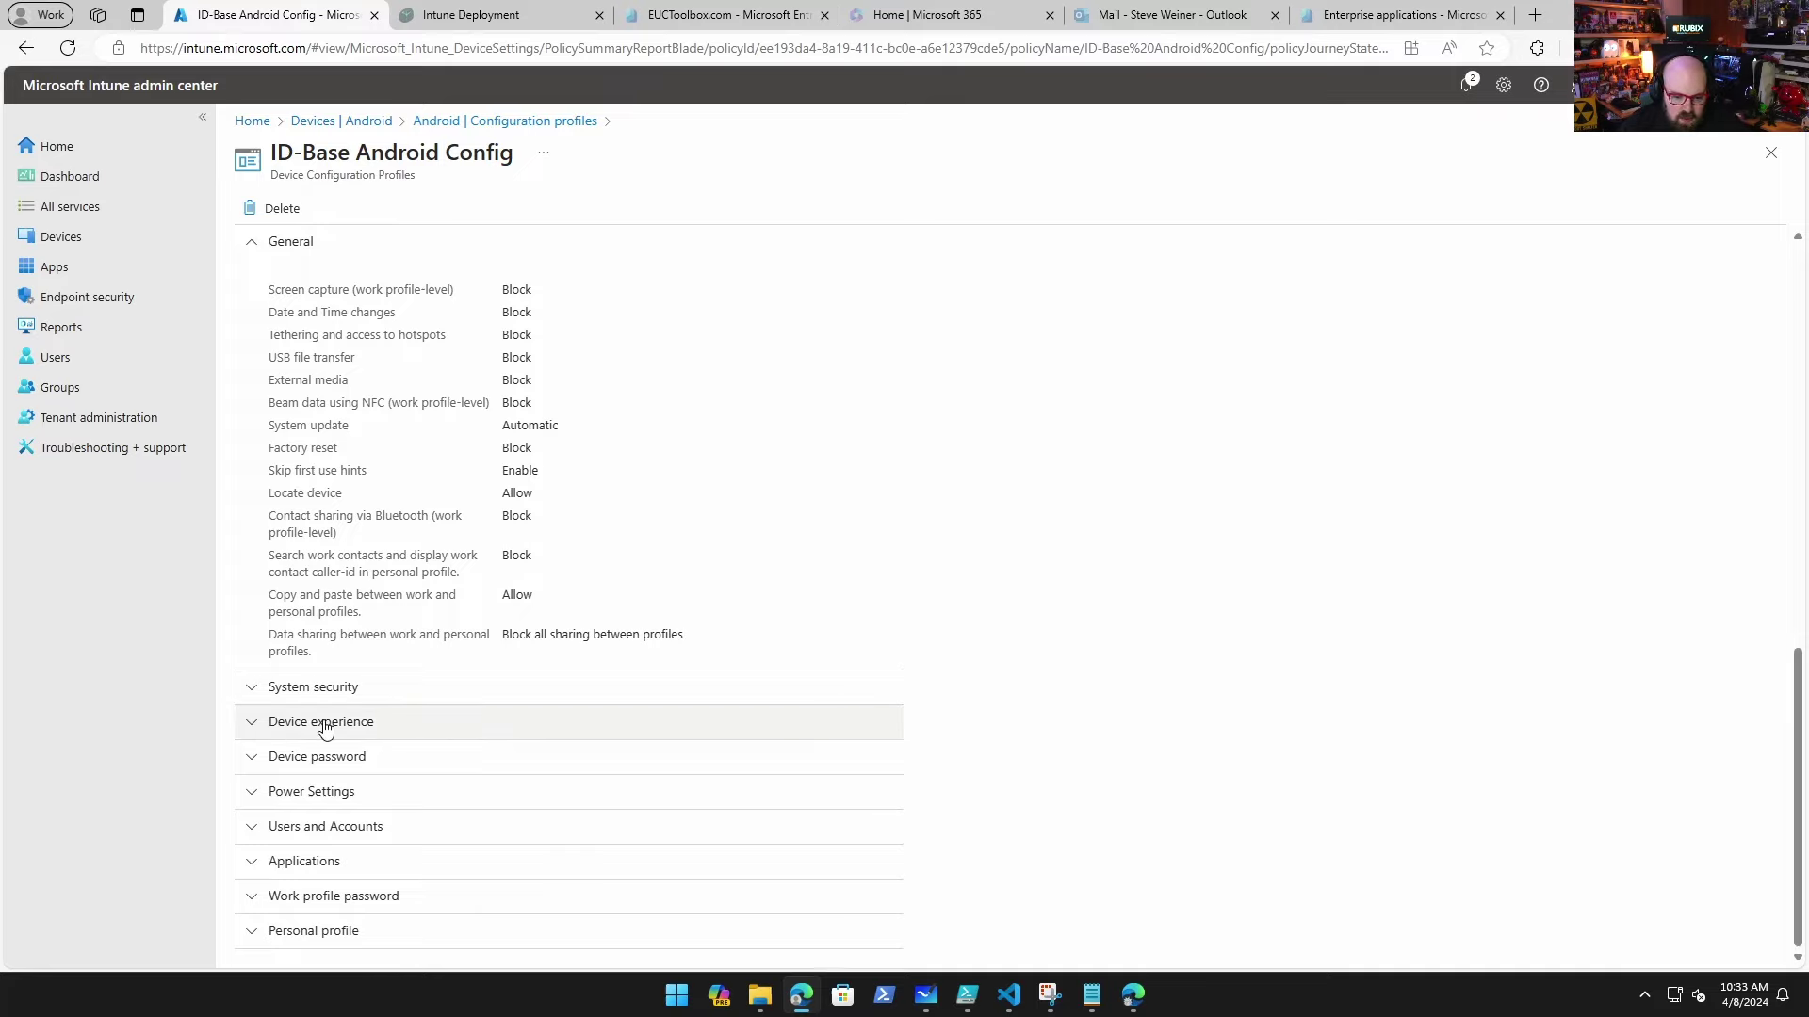
{"action": "left_click", "coordinate": [410, 718]}
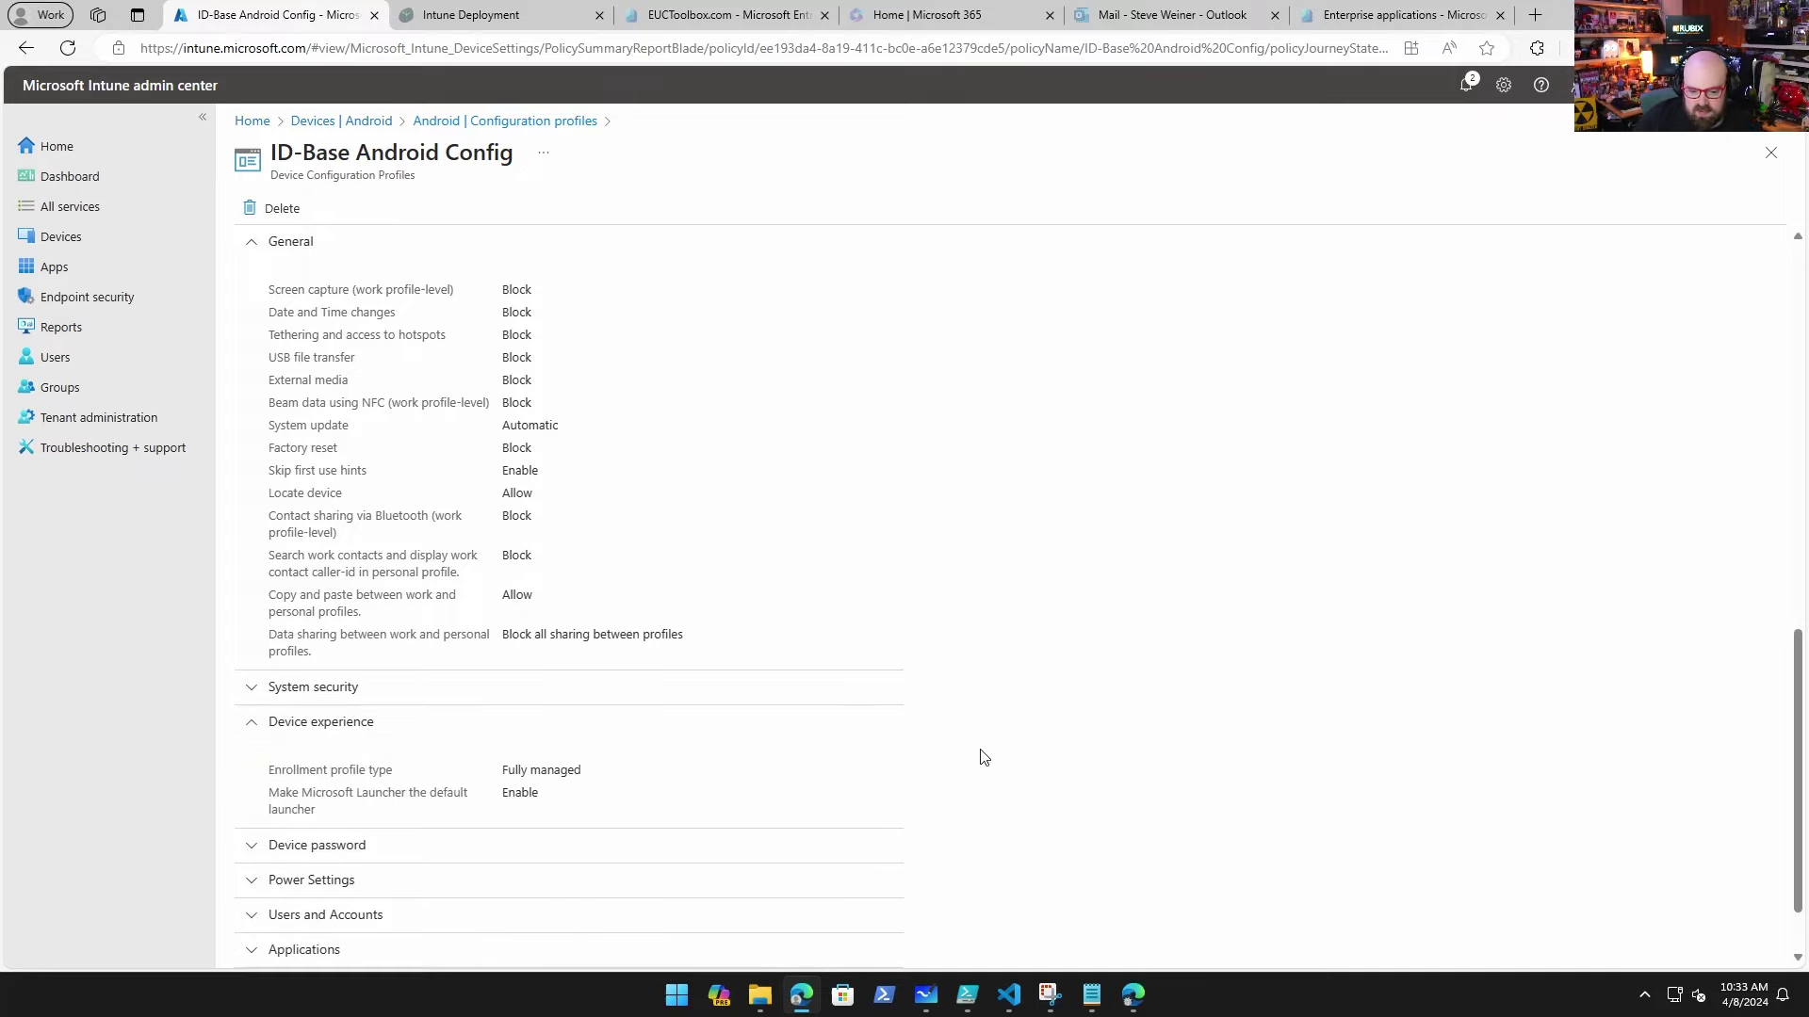
{"action": "scroll", "coordinate": [732, 594], "scroll_direction": "down", "scroll_amount": 1}
{"action": "scroll", "coordinate": [433, 432], "scroll_direction": "up", "scroll_amount": 6}
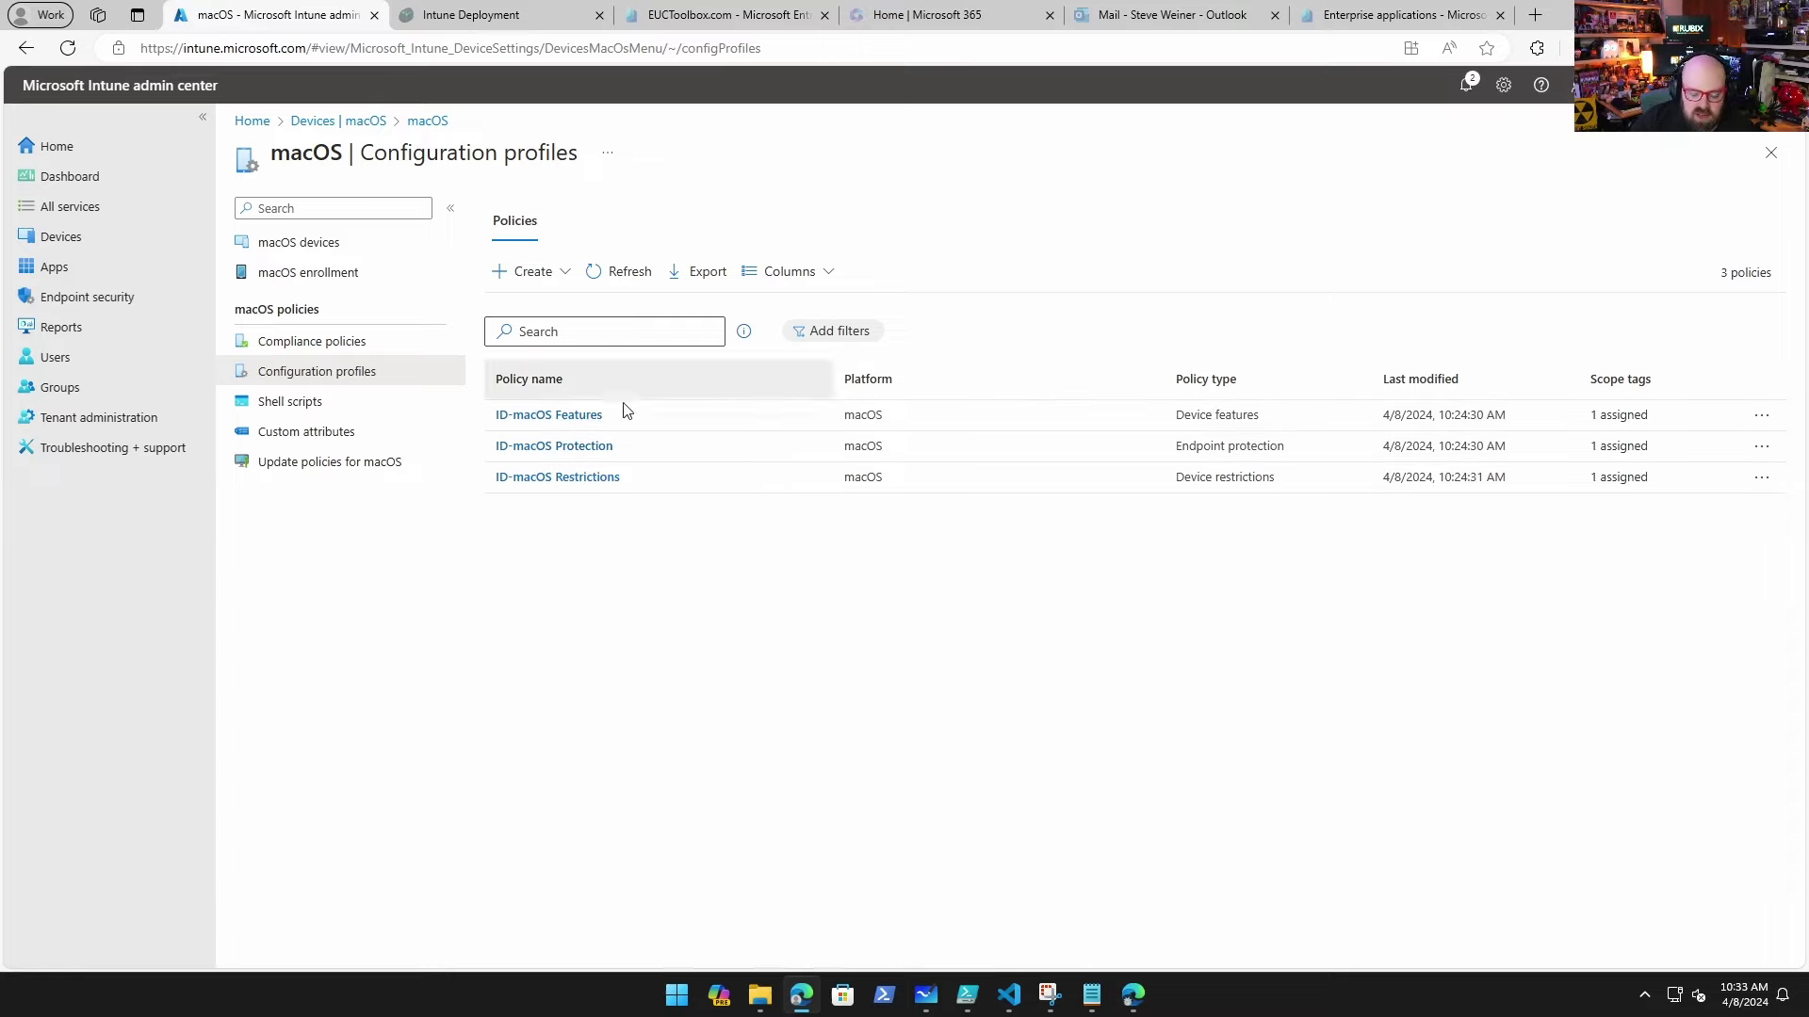
Step: Open ID-macOS Restrictions and expand its Built-in apps and Cloud and Storage settings
{"action": "left_click", "coordinate": [560, 478]}
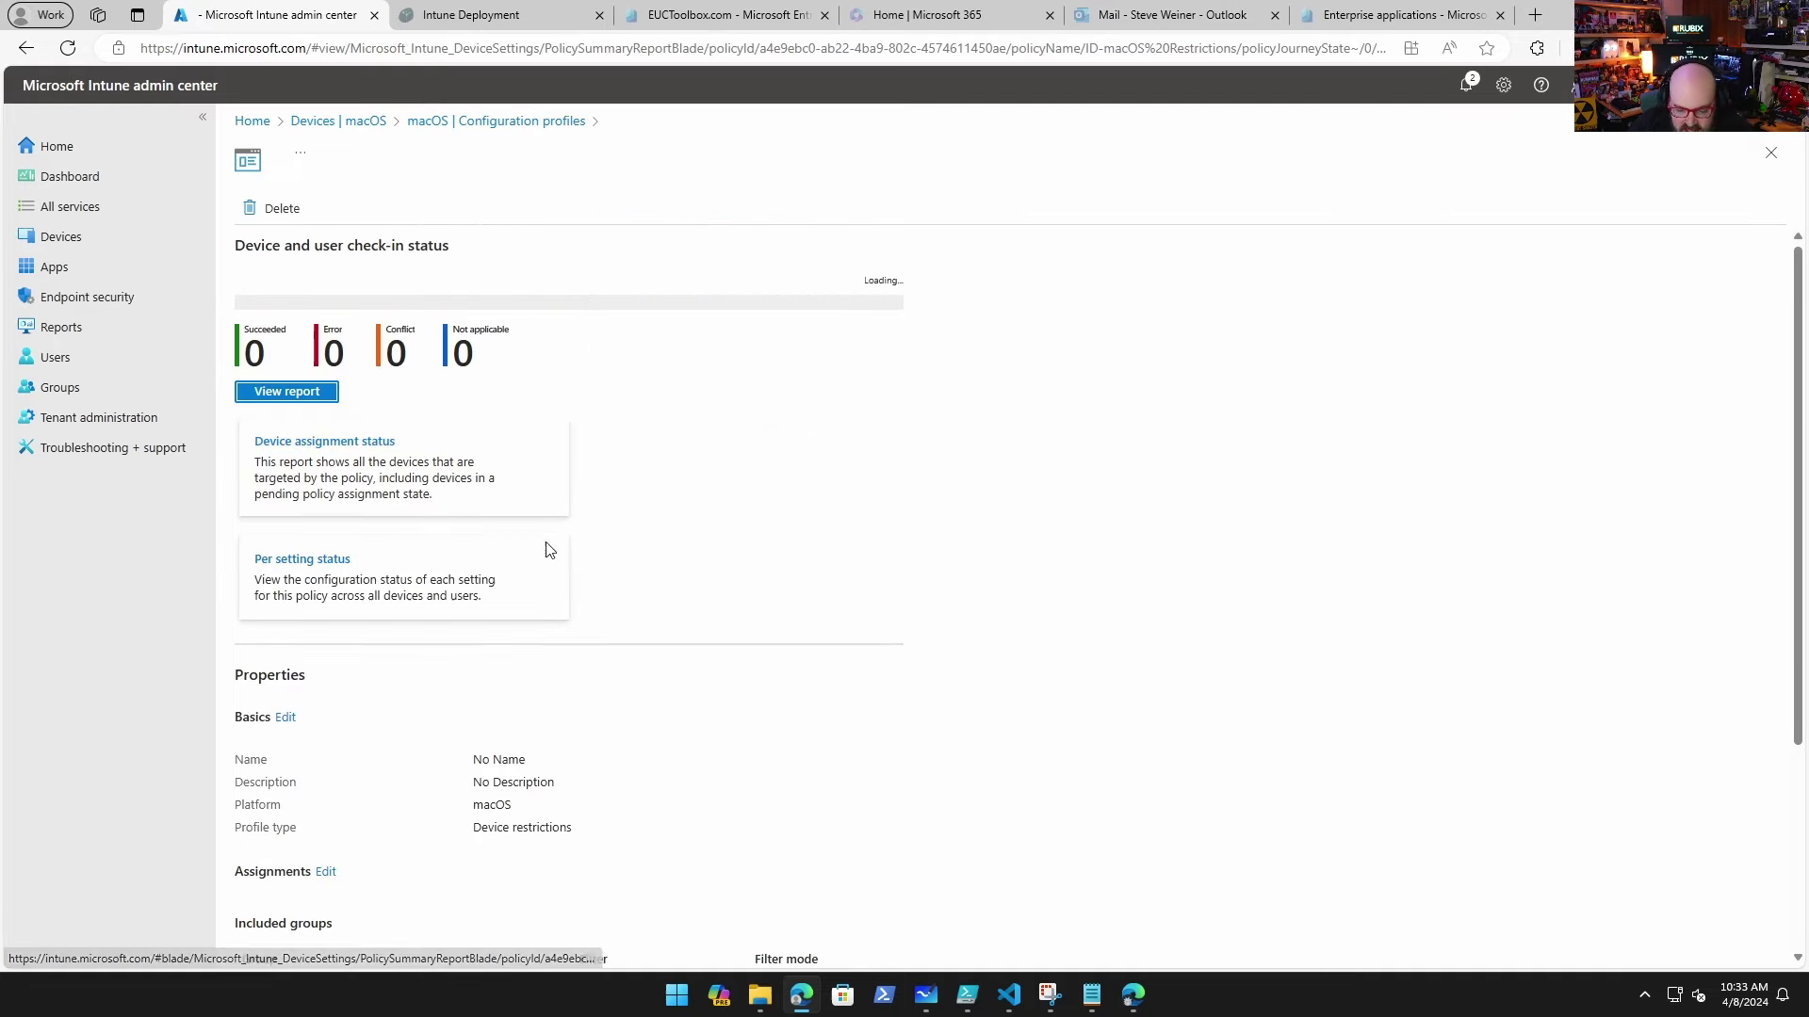
{"action": "scroll", "coordinate": [530, 554], "scroll_direction": "down", "scroll_amount": 3}
{"action": "scroll", "coordinate": [388, 896], "scroll_direction": "down", "scroll_amount": 3}
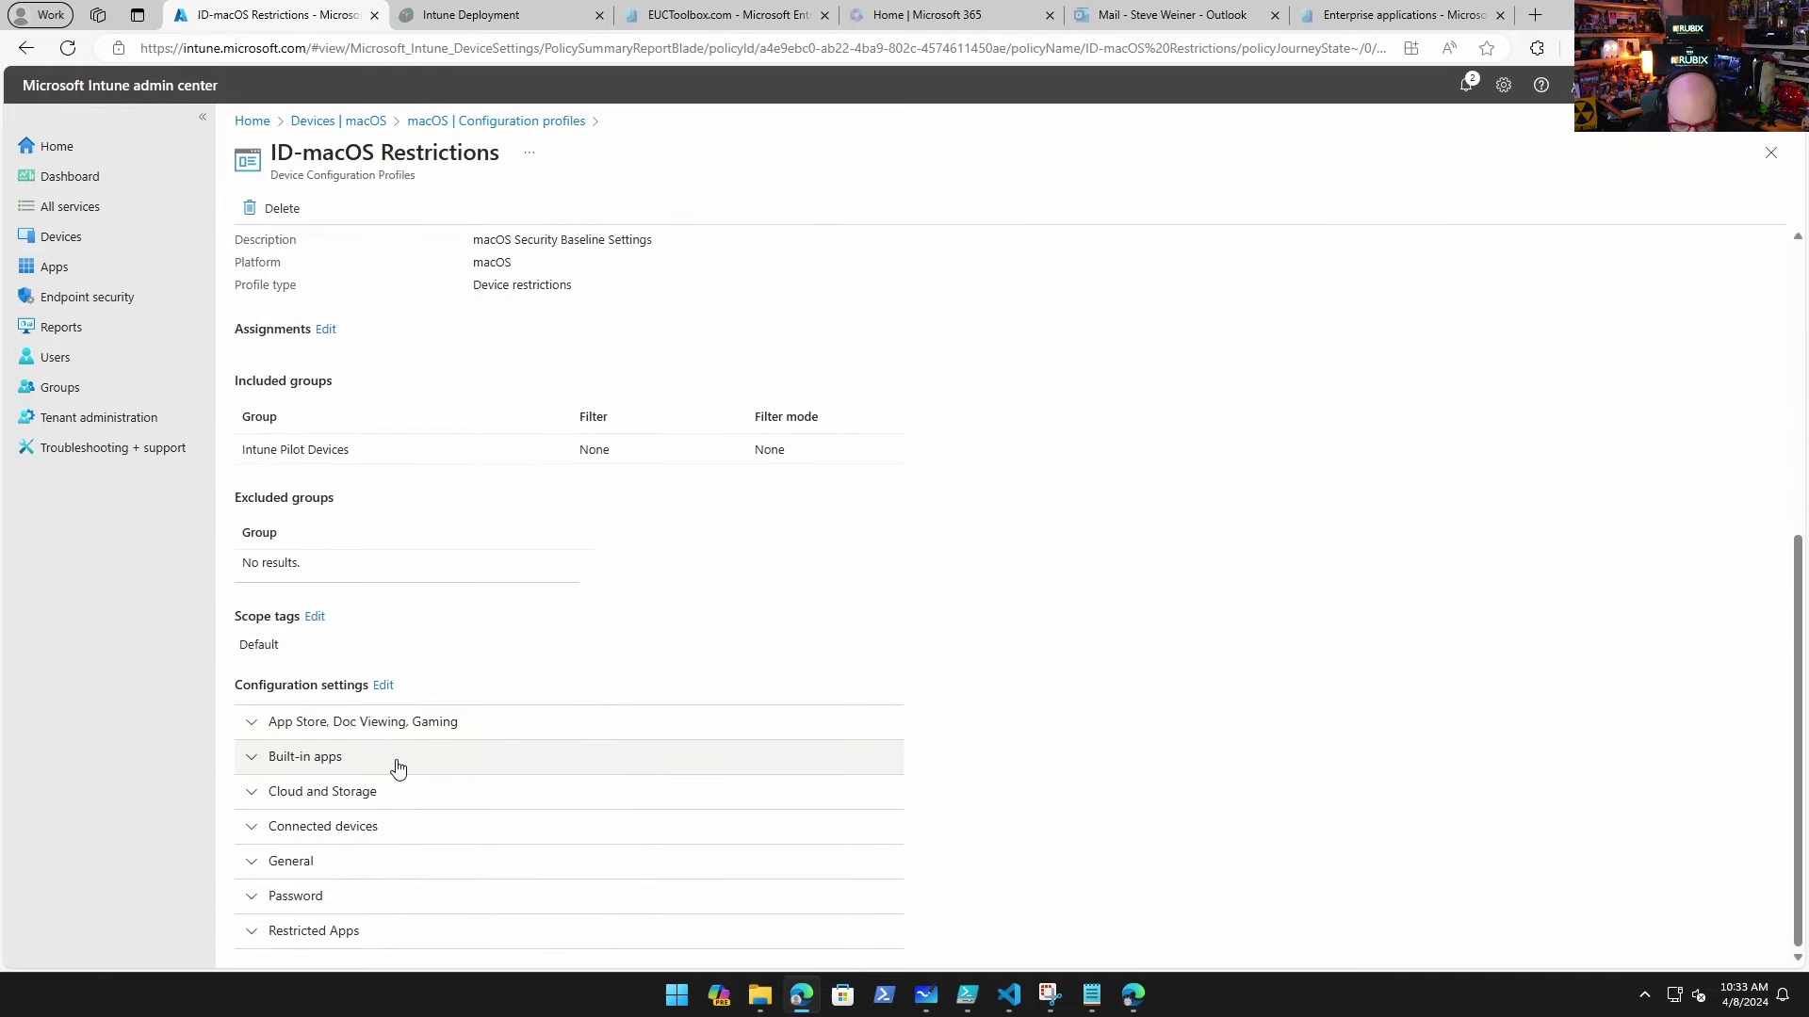
{"action": "left_click", "coordinate": [398, 759]}
{"action": "scroll", "coordinate": [405, 755], "scroll_direction": "down", "scroll_amount": 1}
{"action": "left_click", "coordinate": [399, 792]}
Step: Expand the Connected devices and General settings of the macOS restrictions profile
{"action": "scroll", "coordinate": [590, 707], "scroll_direction": "down", "scroll_amount": 3}
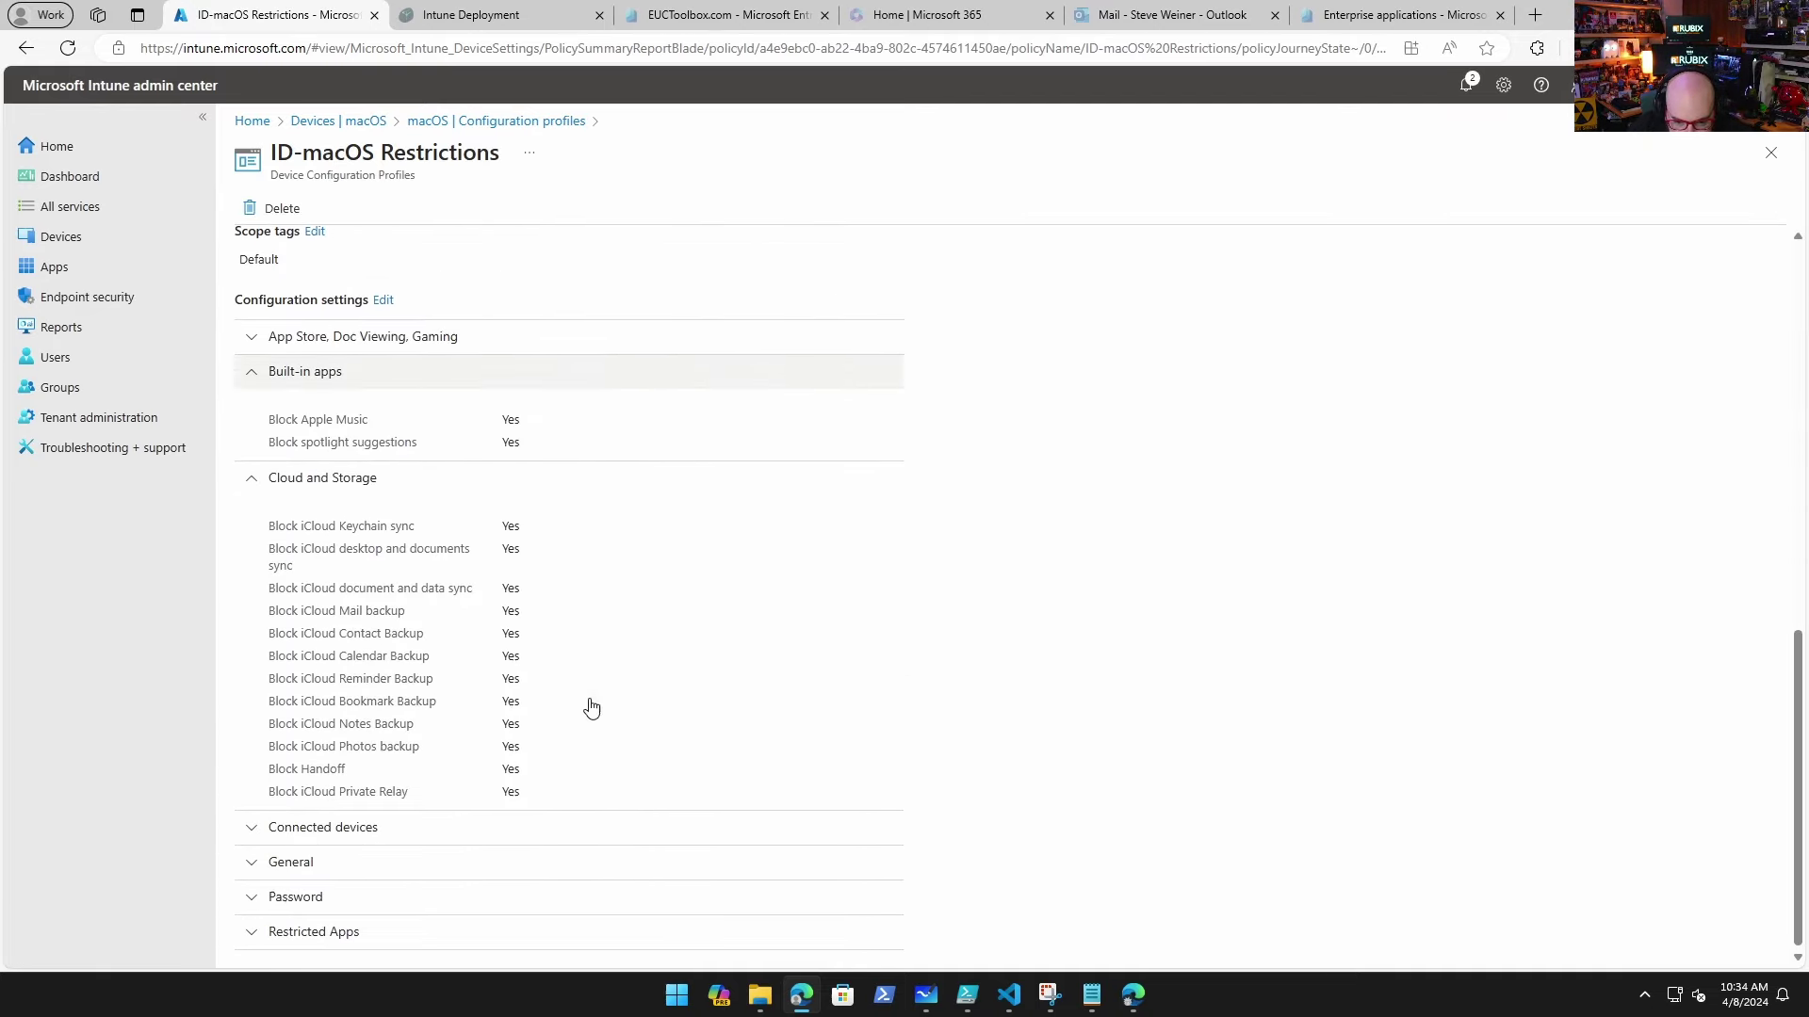
{"action": "left_click", "coordinate": [574, 842]}
{"action": "scroll", "coordinate": [613, 820], "scroll_direction": "down", "scroll_amount": 1}
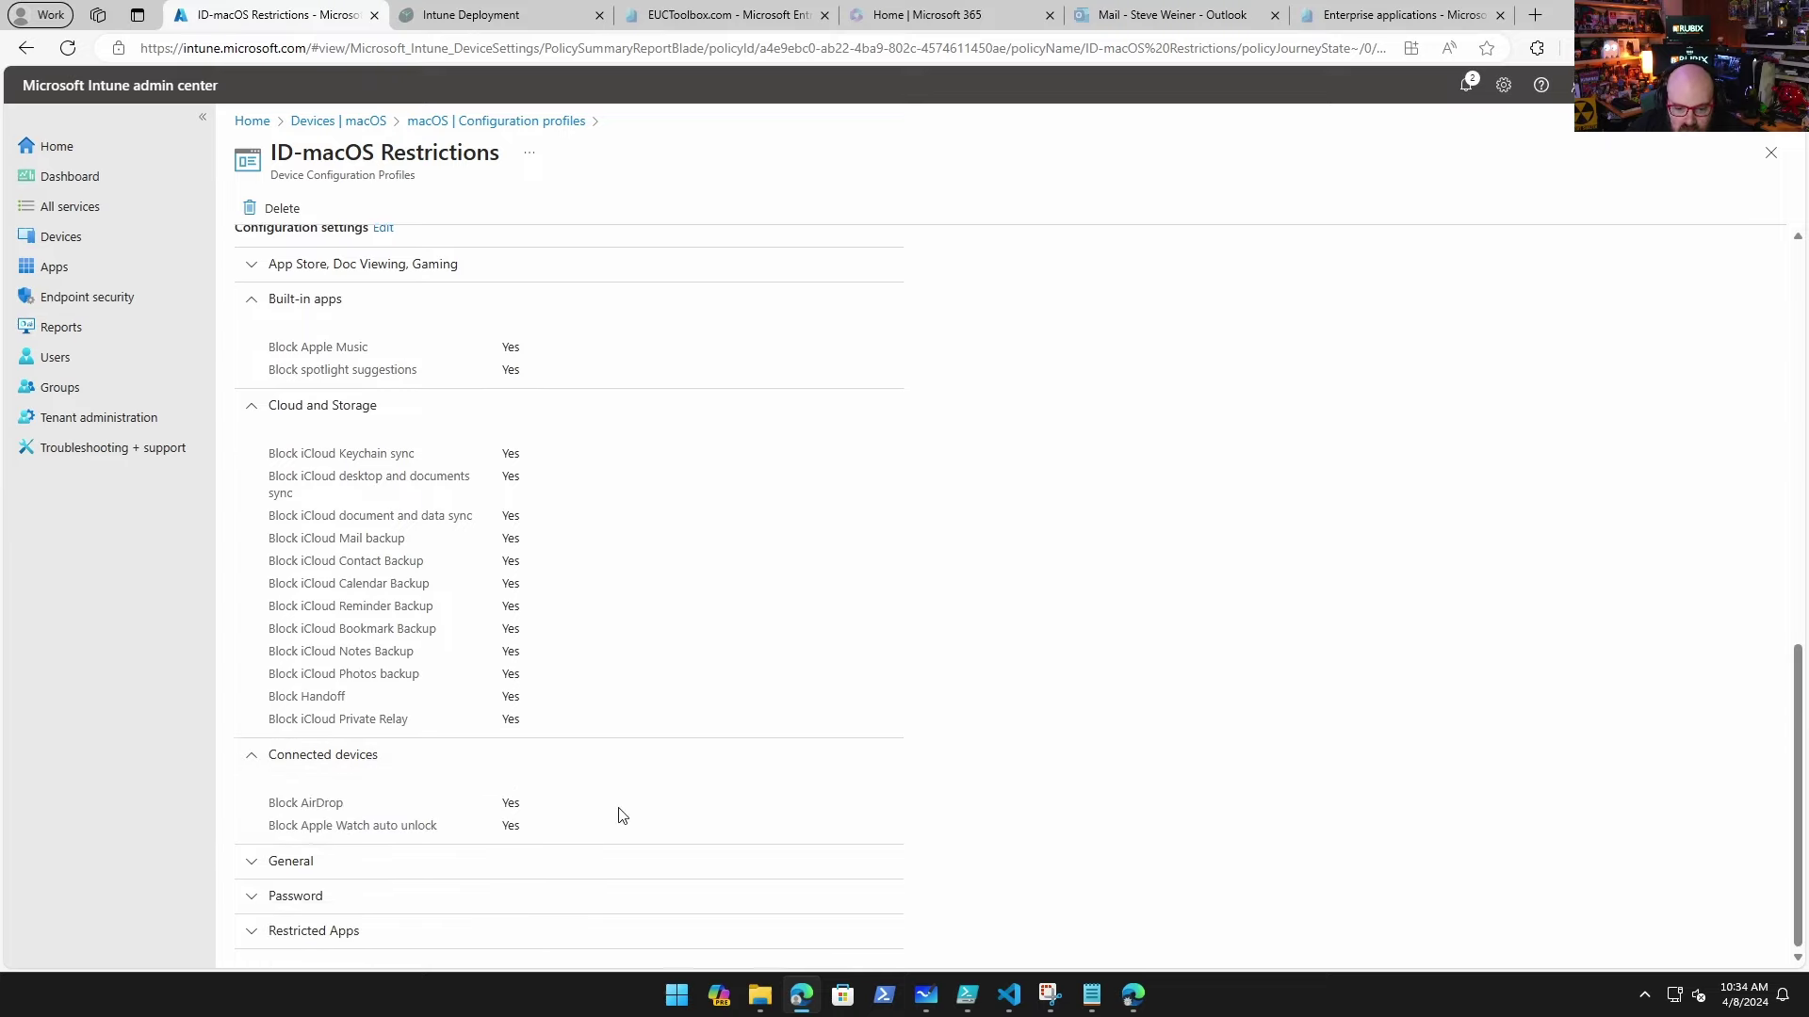
{"action": "left_click", "coordinate": [601, 867]}
{"action": "scroll", "coordinate": [613, 860], "scroll_direction": "down", "scroll_amount": 1}
{"action": "scroll", "coordinate": [626, 843], "scroll_direction": "up", "scroll_amount": 6}
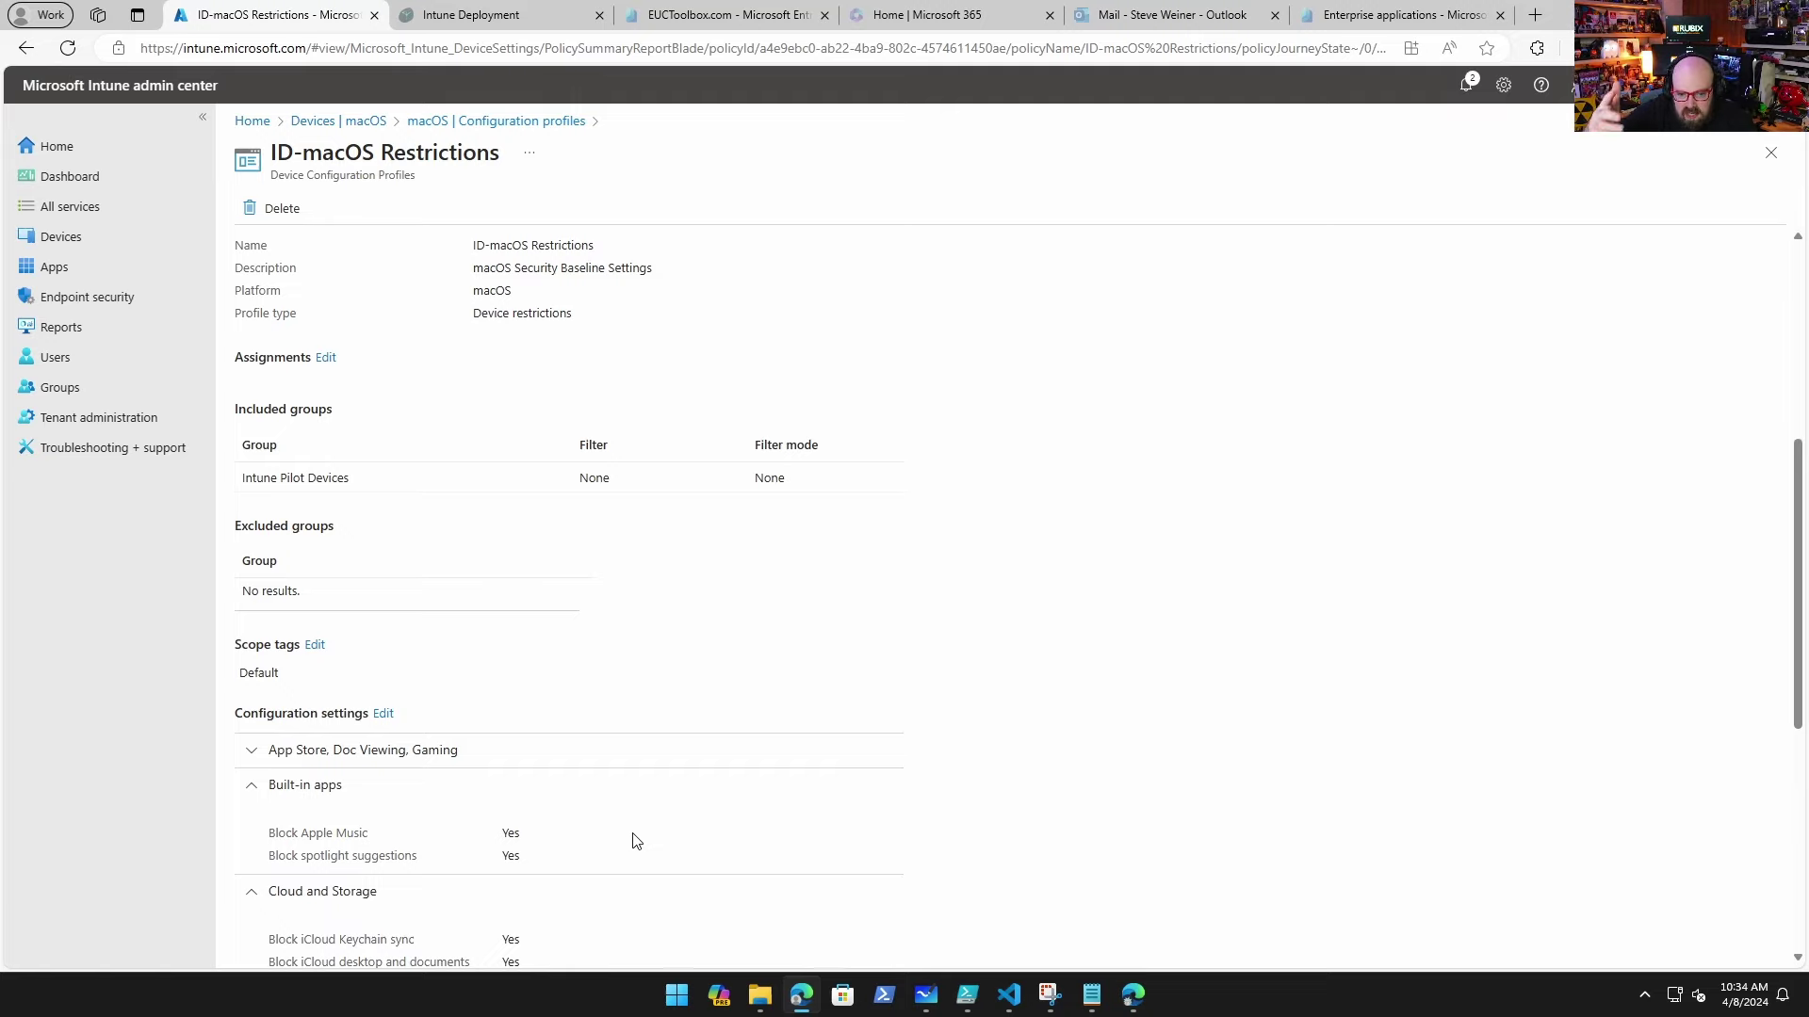
{"action": "scroll", "coordinate": [640, 754], "scroll_direction": "up", "scroll_amount": 5}
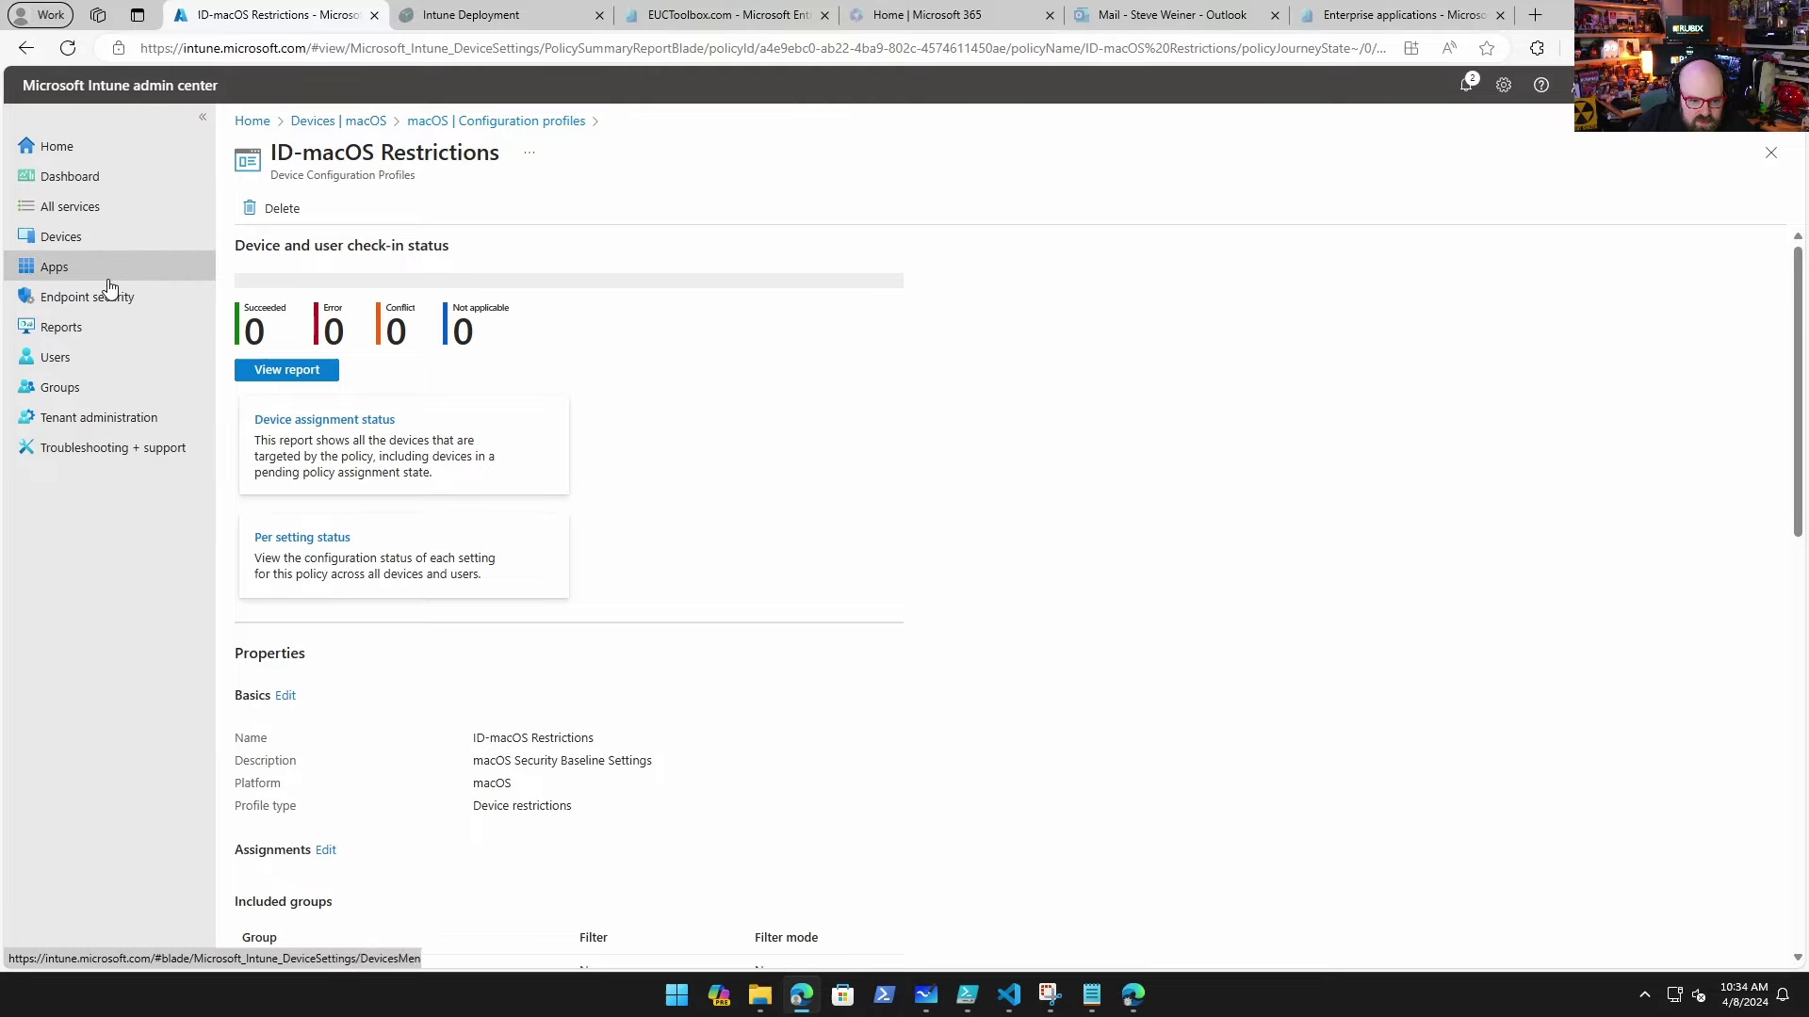
Step: Scroll through the 46 groups, including the Intune pilot, preview and VIP groups, then go back to Devices
{"action": "left_click", "coordinate": [84, 386]}
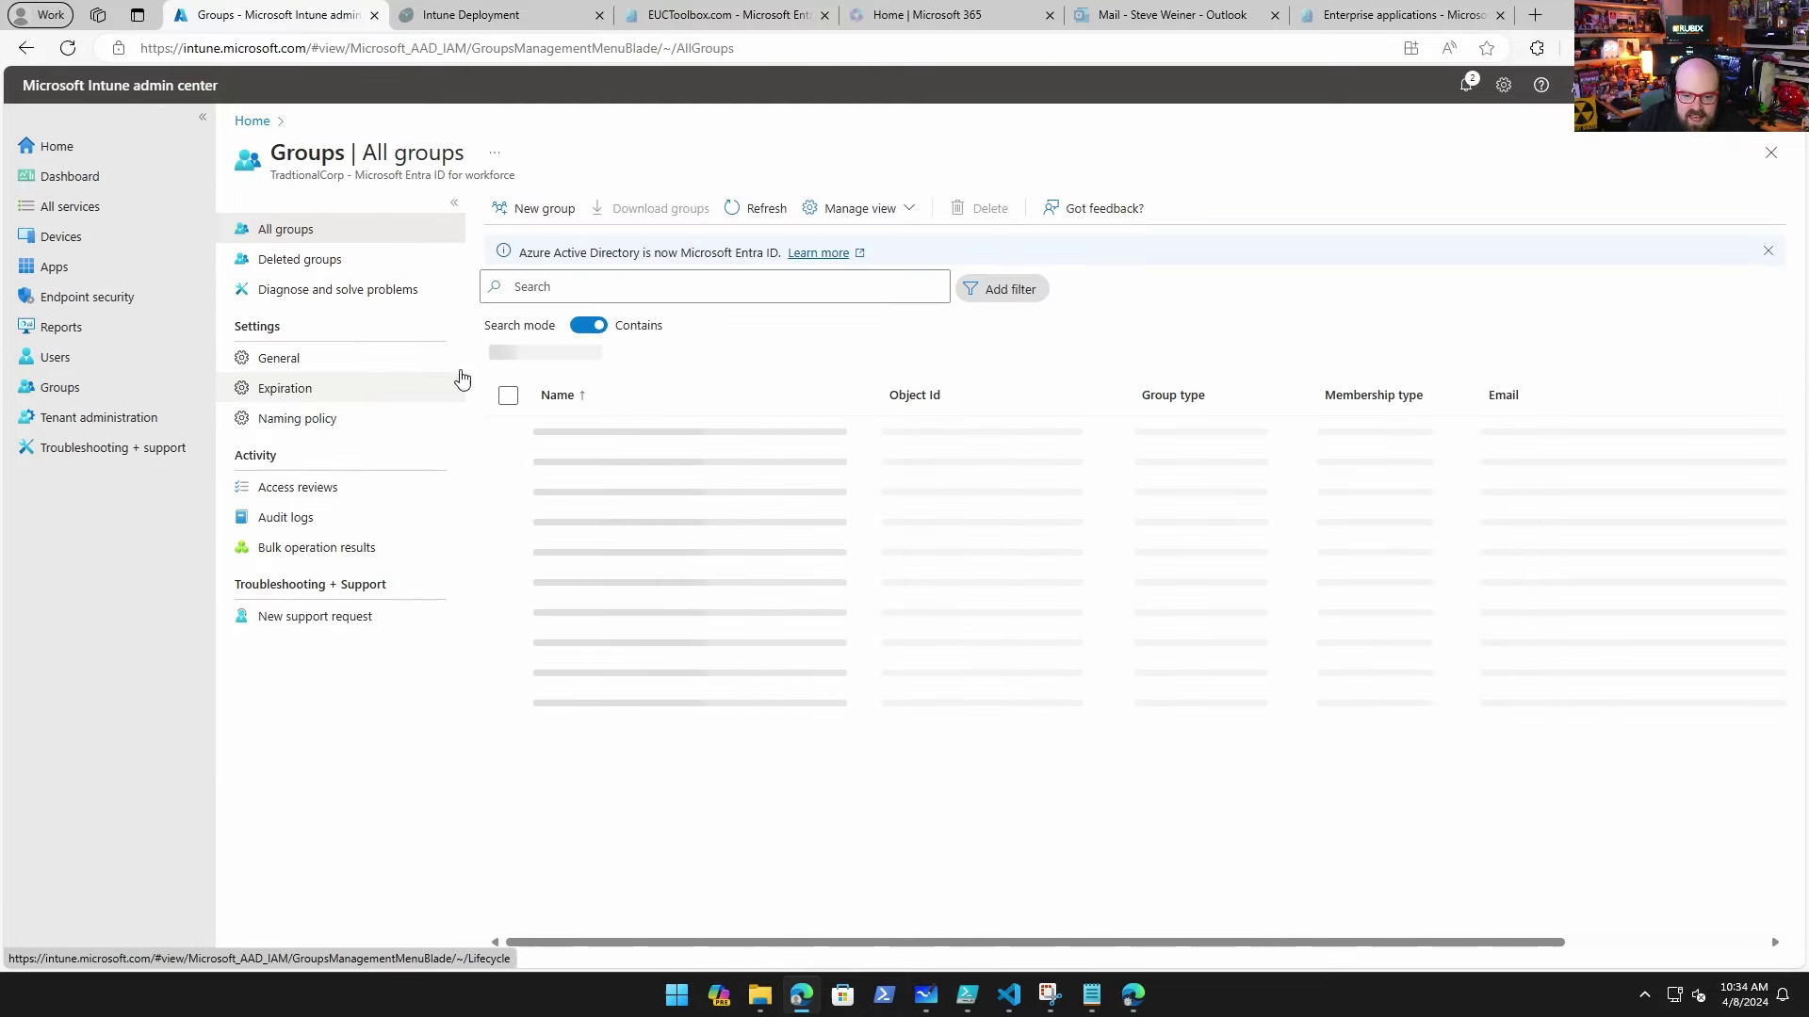
{"action": "scroll", "coordinate": [774, 603], "scroll_direction": "down", "scroll_amount": 3}
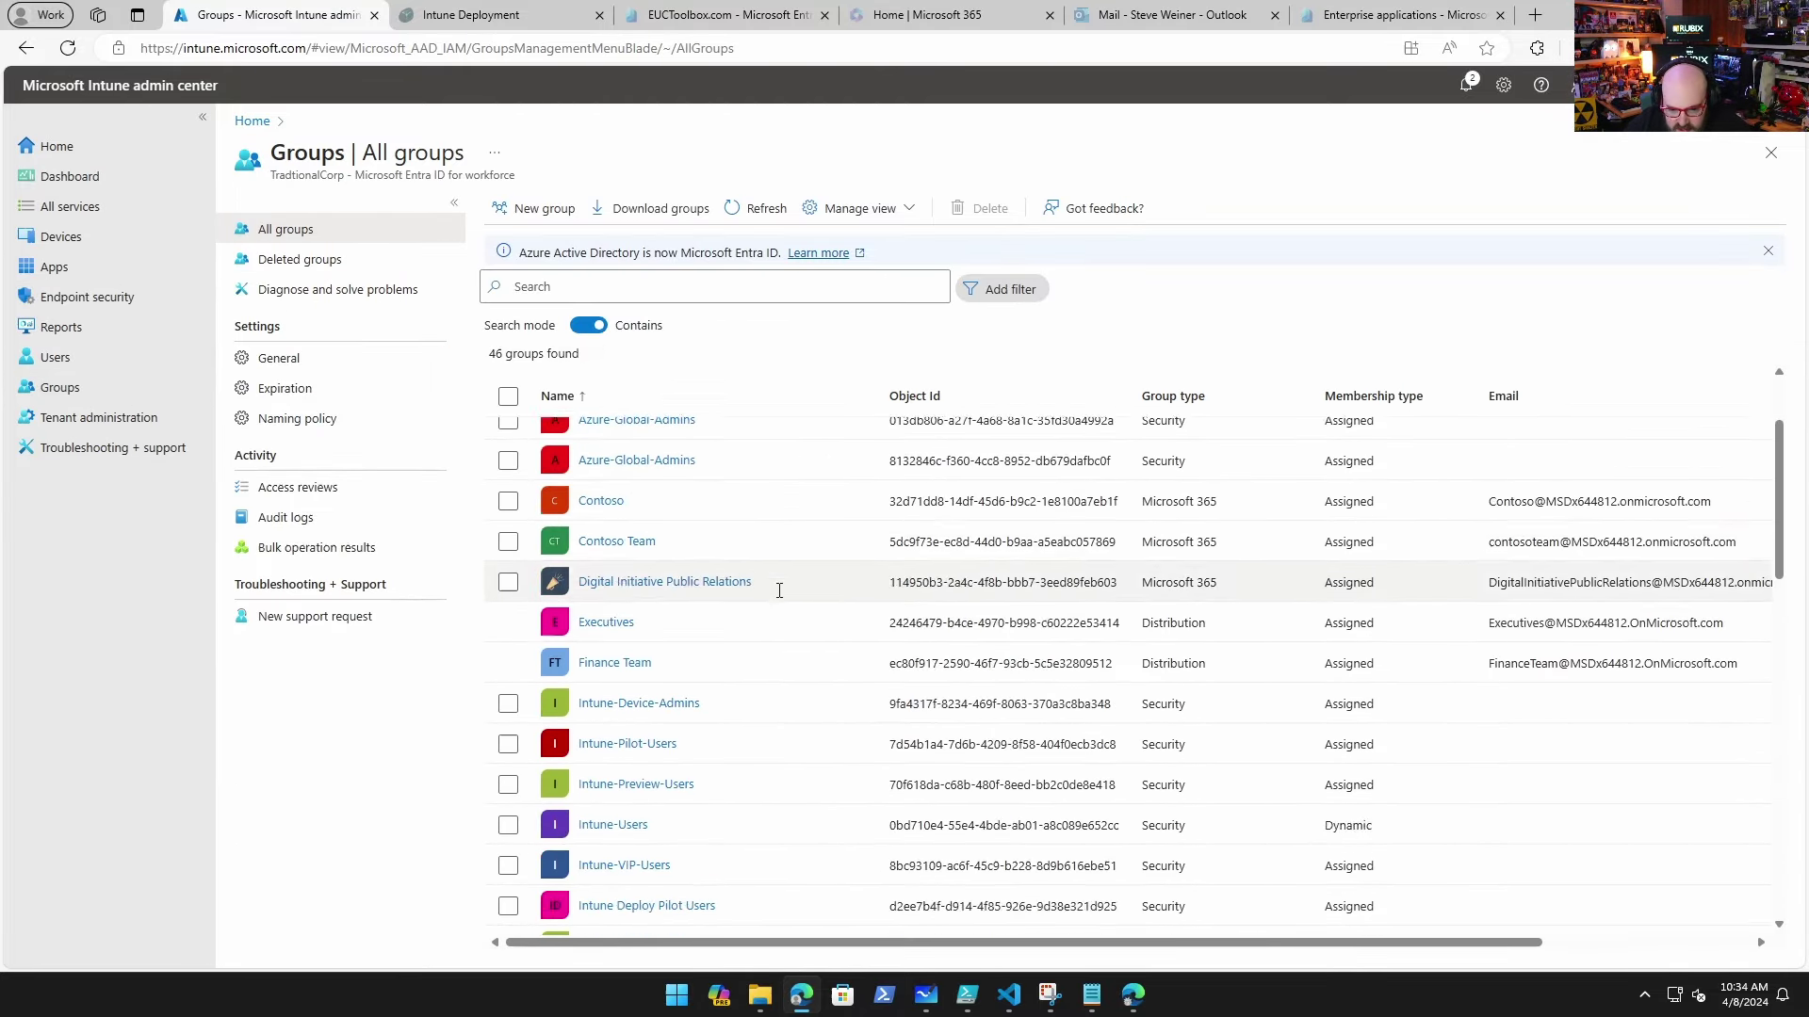
{"action": "scroll", "coordinate": [768, 586], "scroll_direction": "down", "scroll_amount": 2}
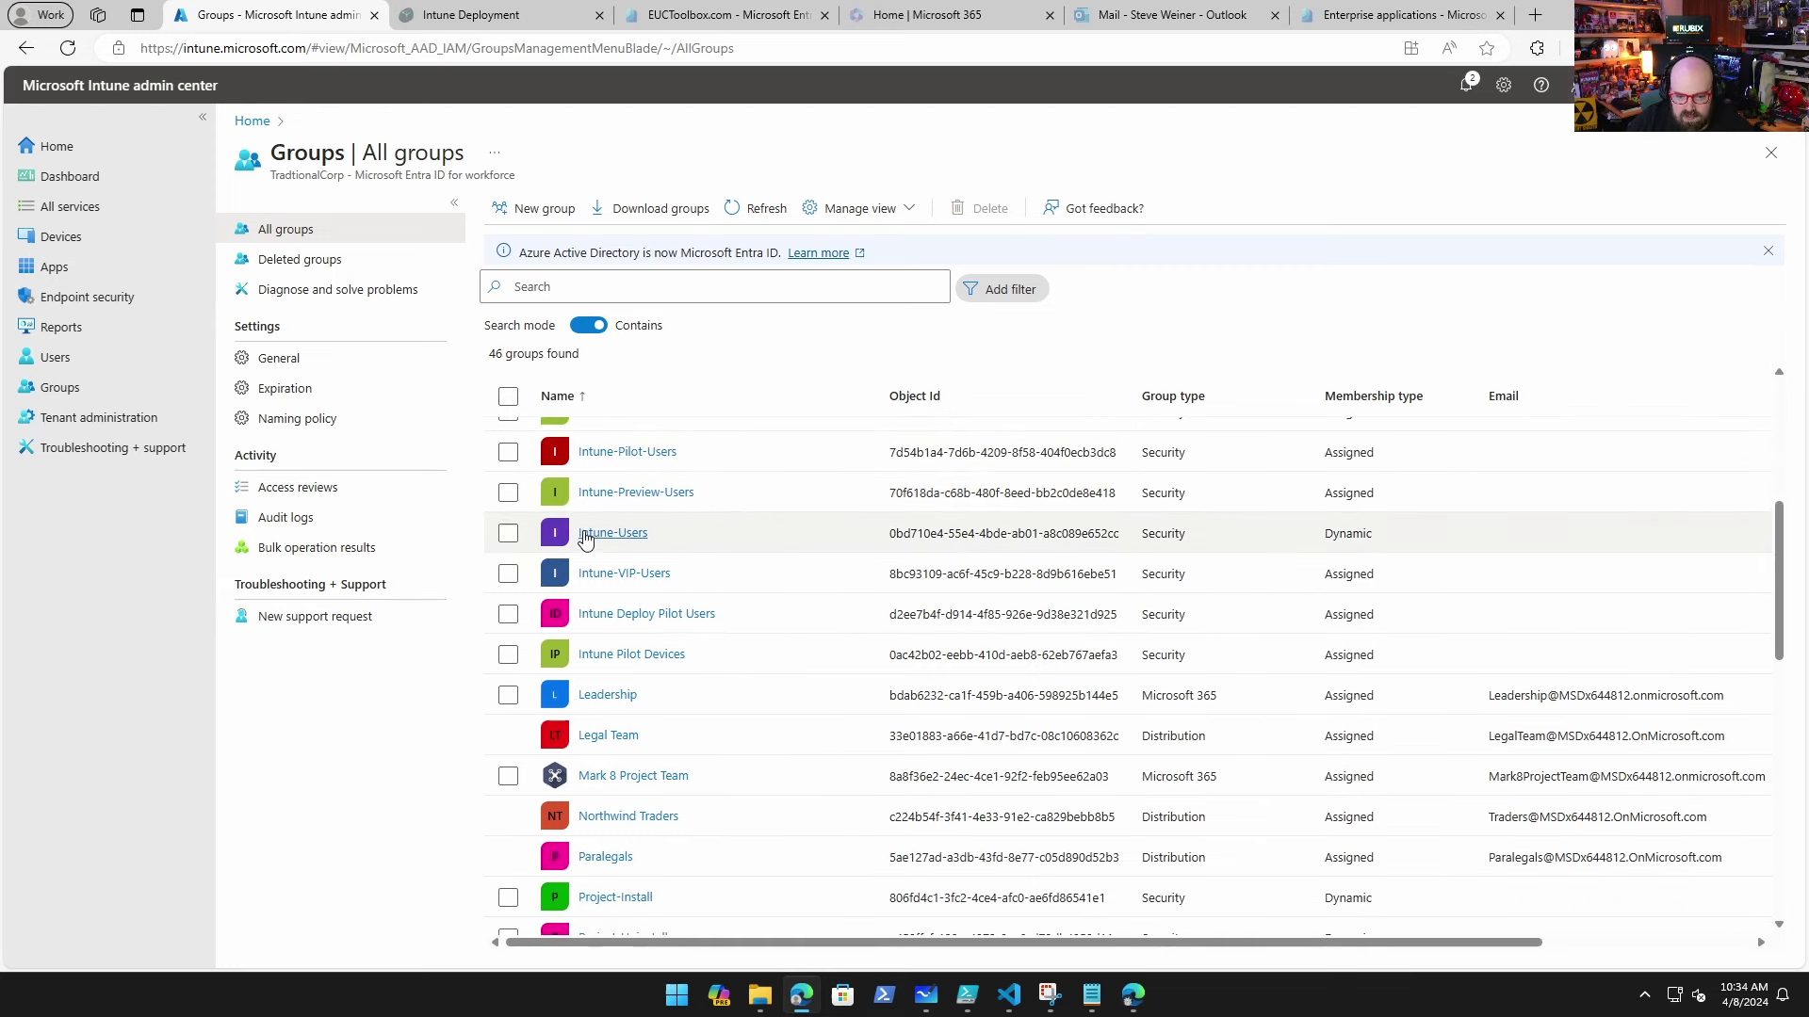
{"action": "scroll", "coordinate": [584, 533], "scroll_direction": "up", "scroll_amount": 1}
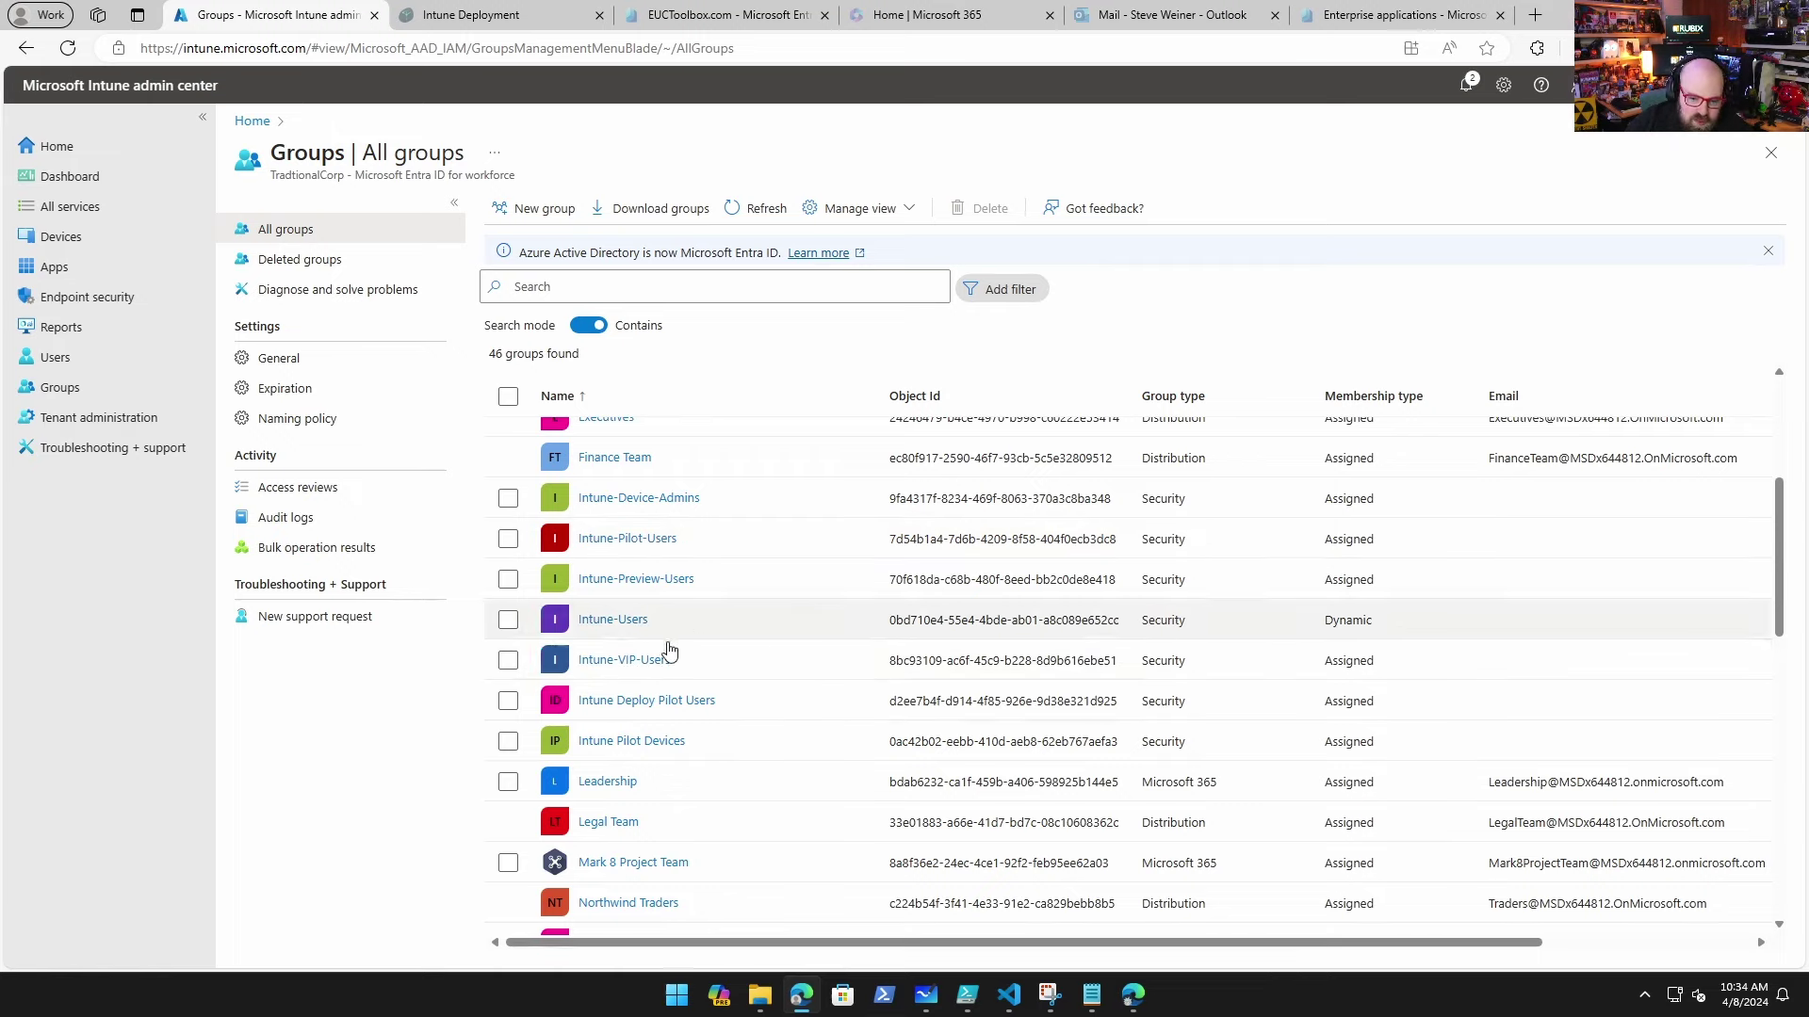
{"action": "left_click", "coordinate": [96, 239]}
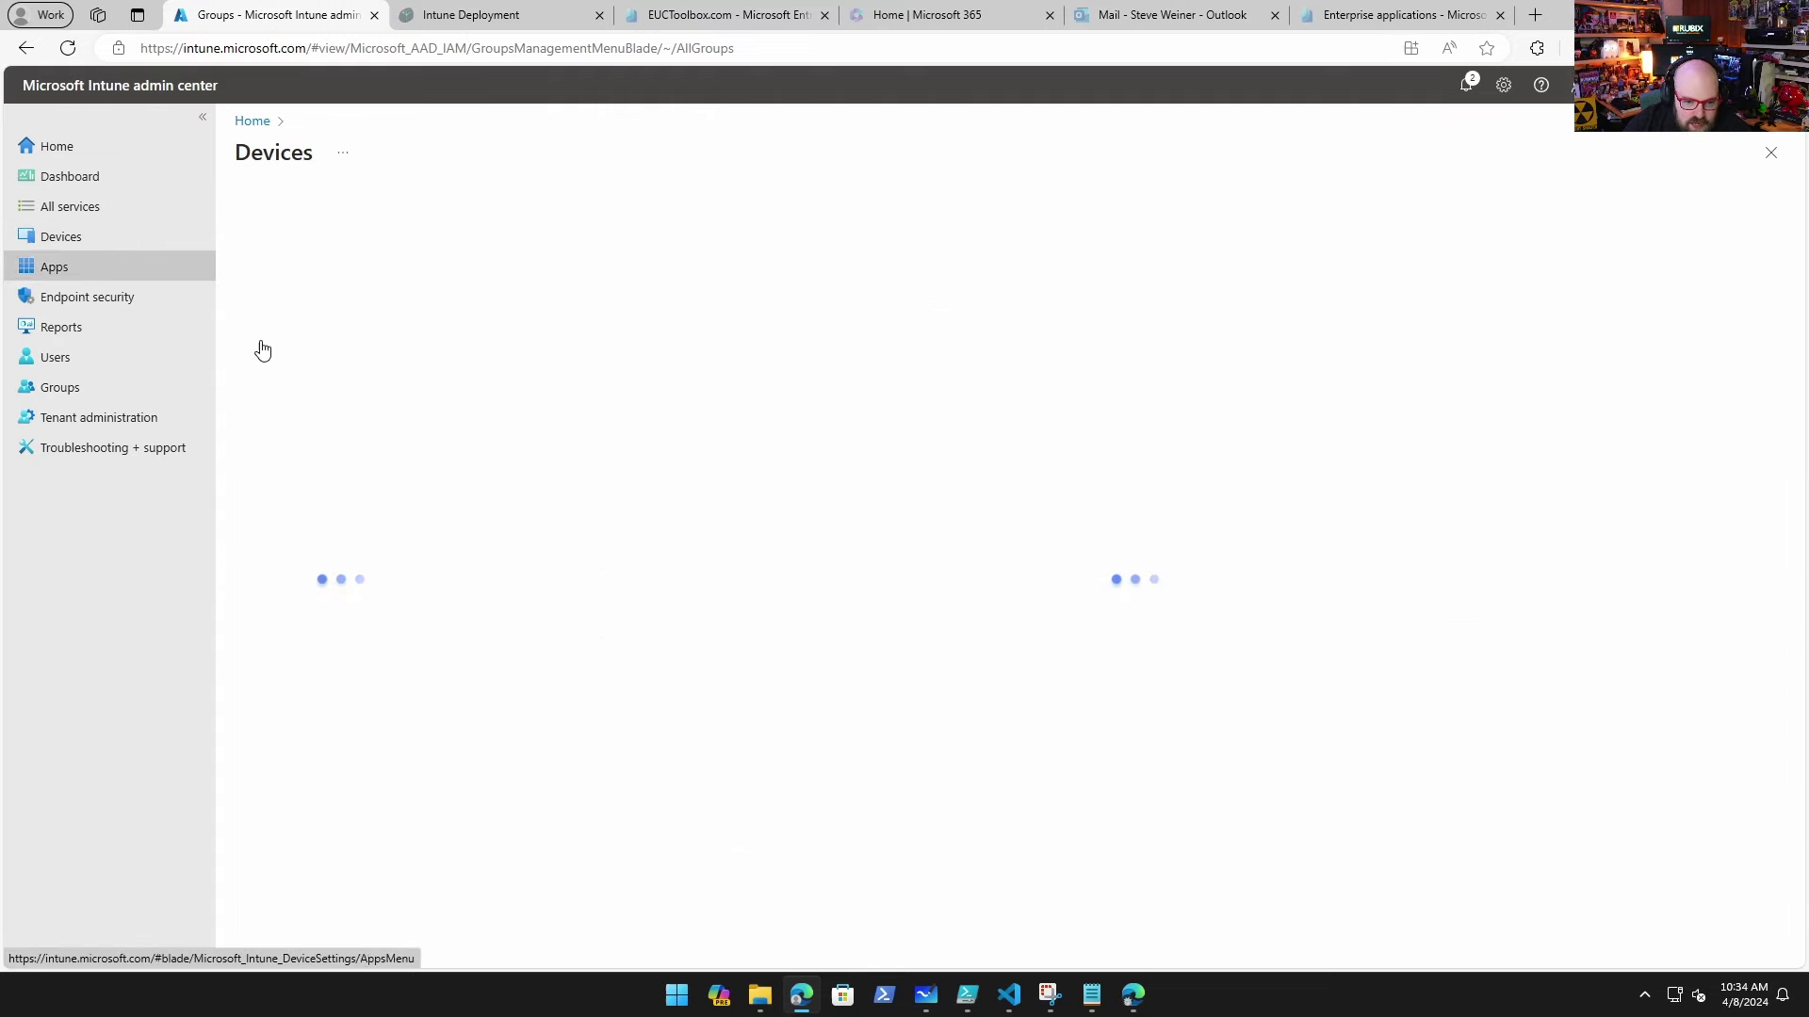
Step: Review the ID-VIP Channel update ring's 180-day feature and 30-day quality update deferrals
{"action": "left_click", "coordinate": [357, 368]}
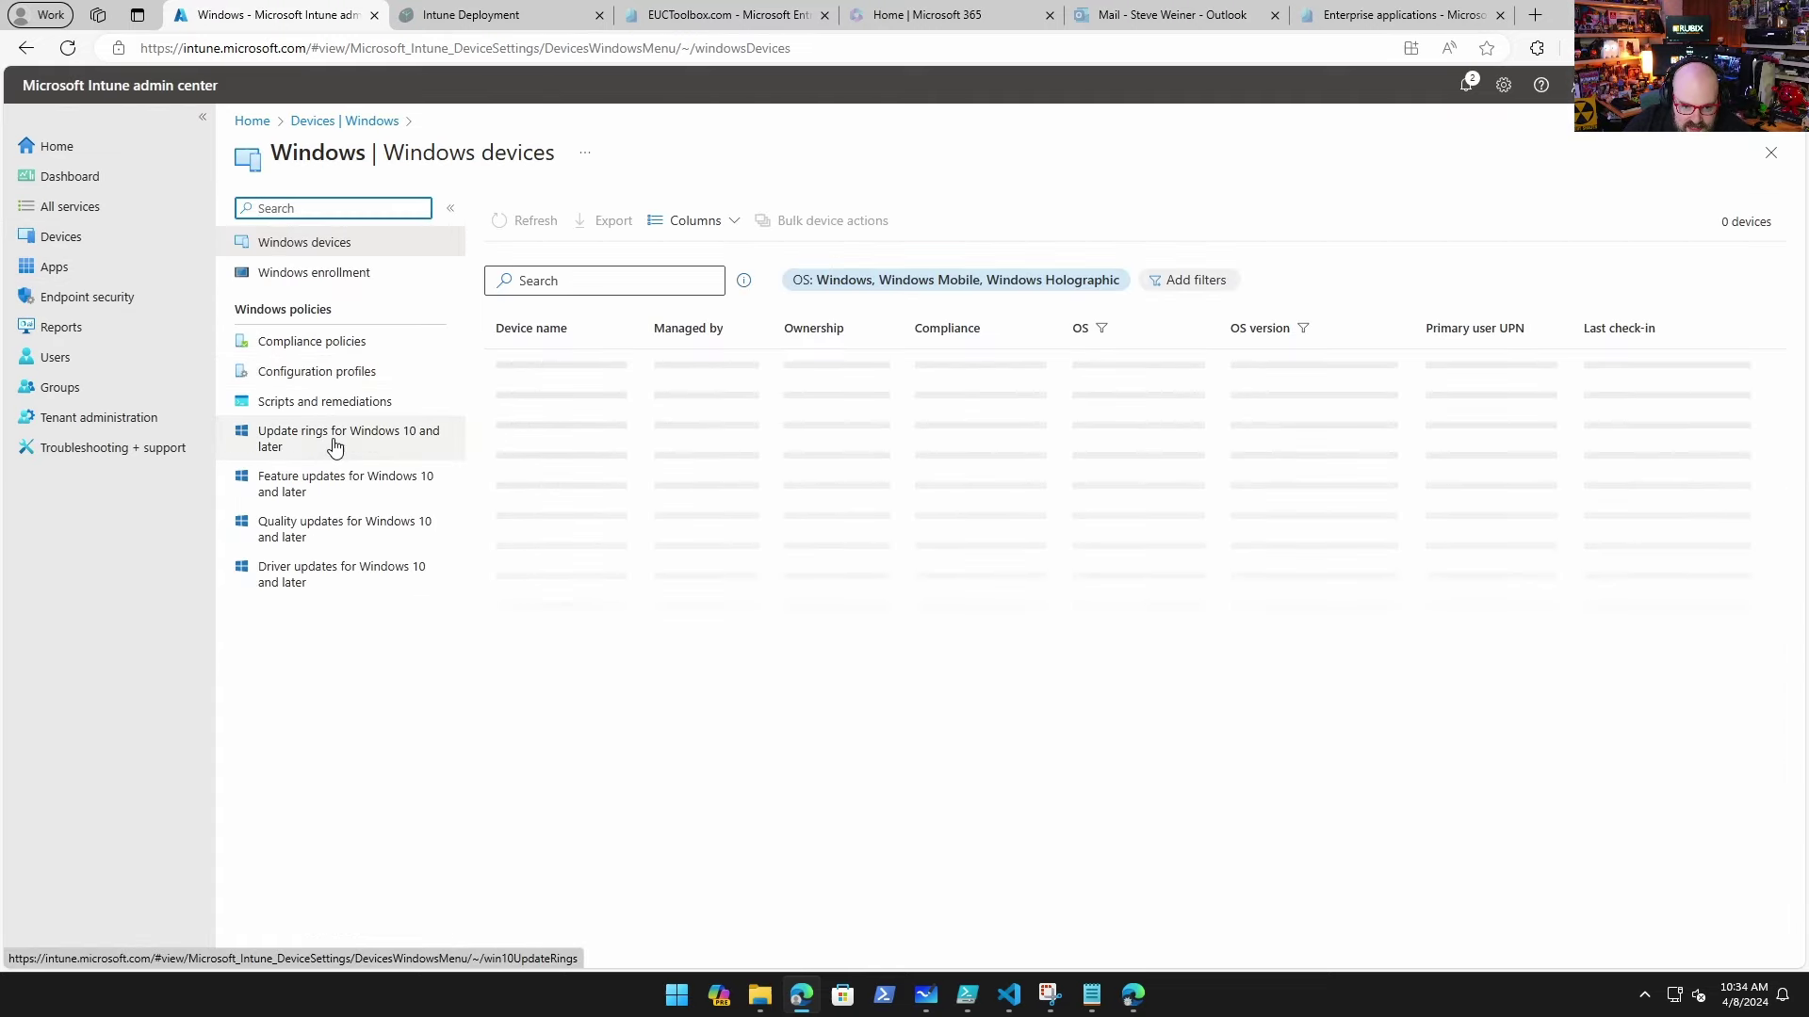
{"action": "left_click", "coordinate": [337, 443]}
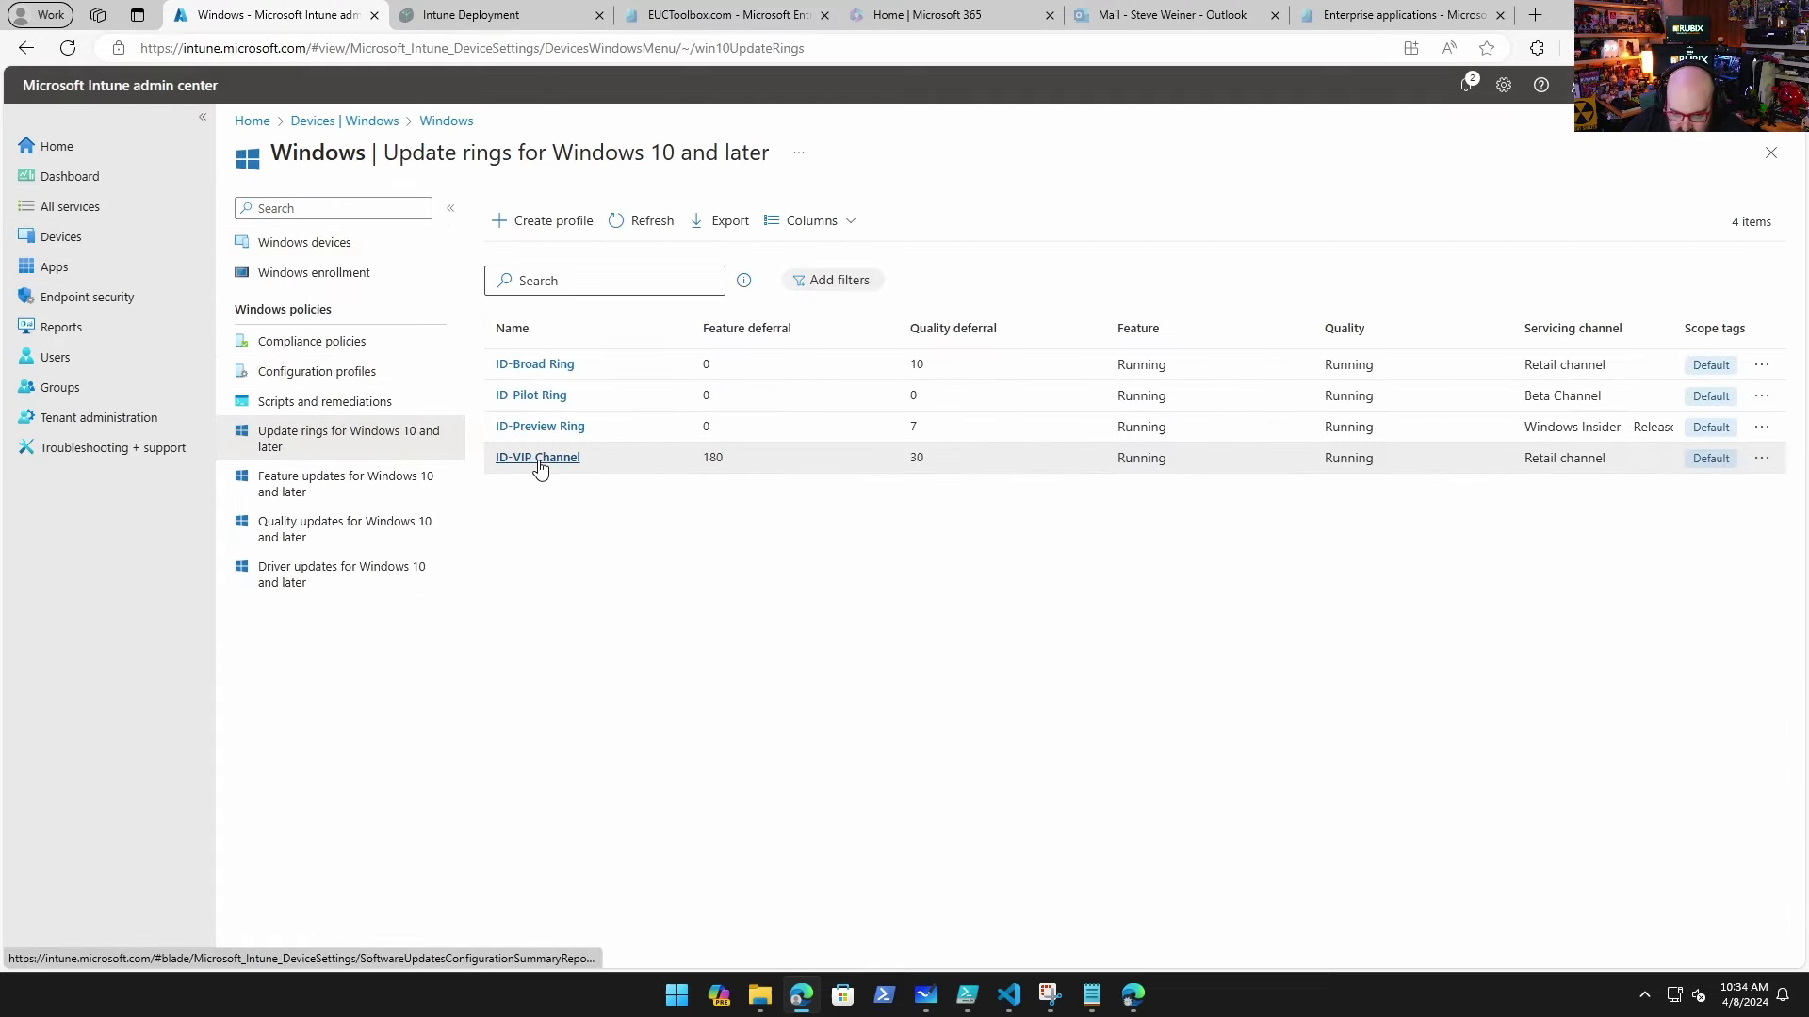
{"action": "left_click", "coordinate": [539, 459]}
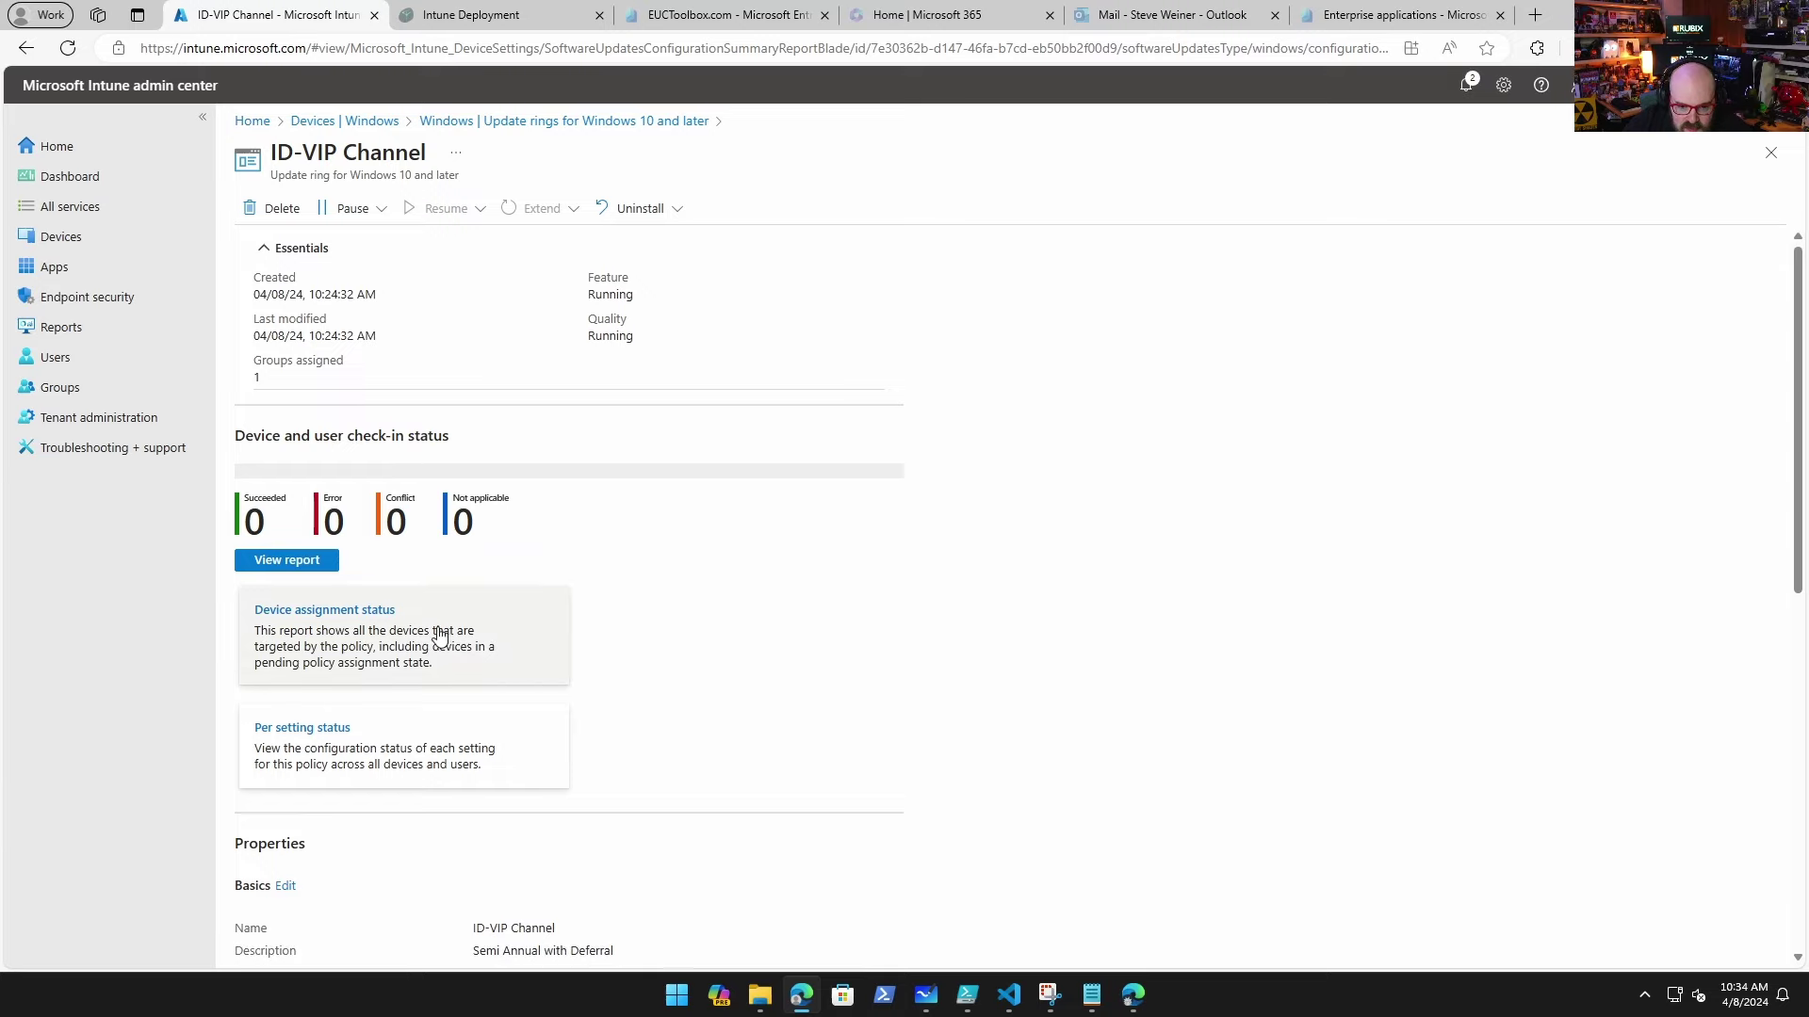
{"action": "scroll", "coordinate": [423, 626], "scroll_direction": "down", "scroll_amount": 3}
{"action": "scroll", "coordinate": [332, 634], "scroll_direction": "down", "scroll_amount": 2}
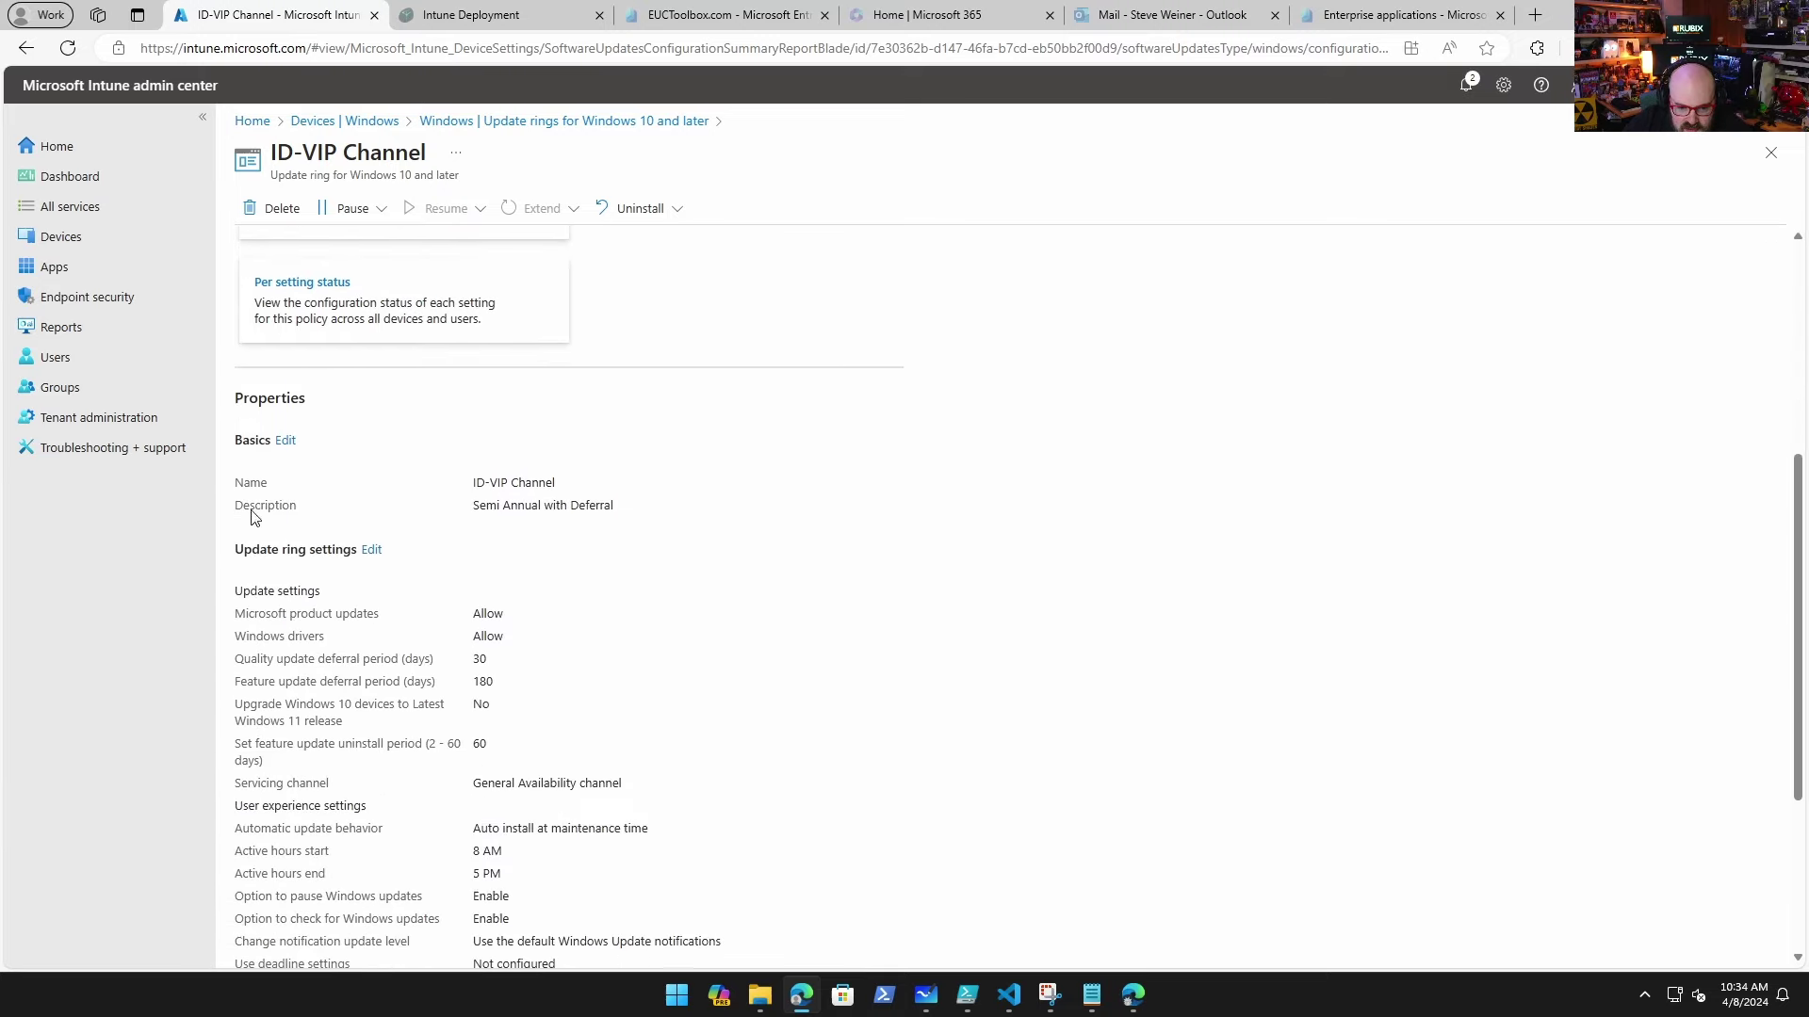
{"action": "scroll", "coordinate": [346, 575], "scroll_direction": "down", "scroll_amount": 3}
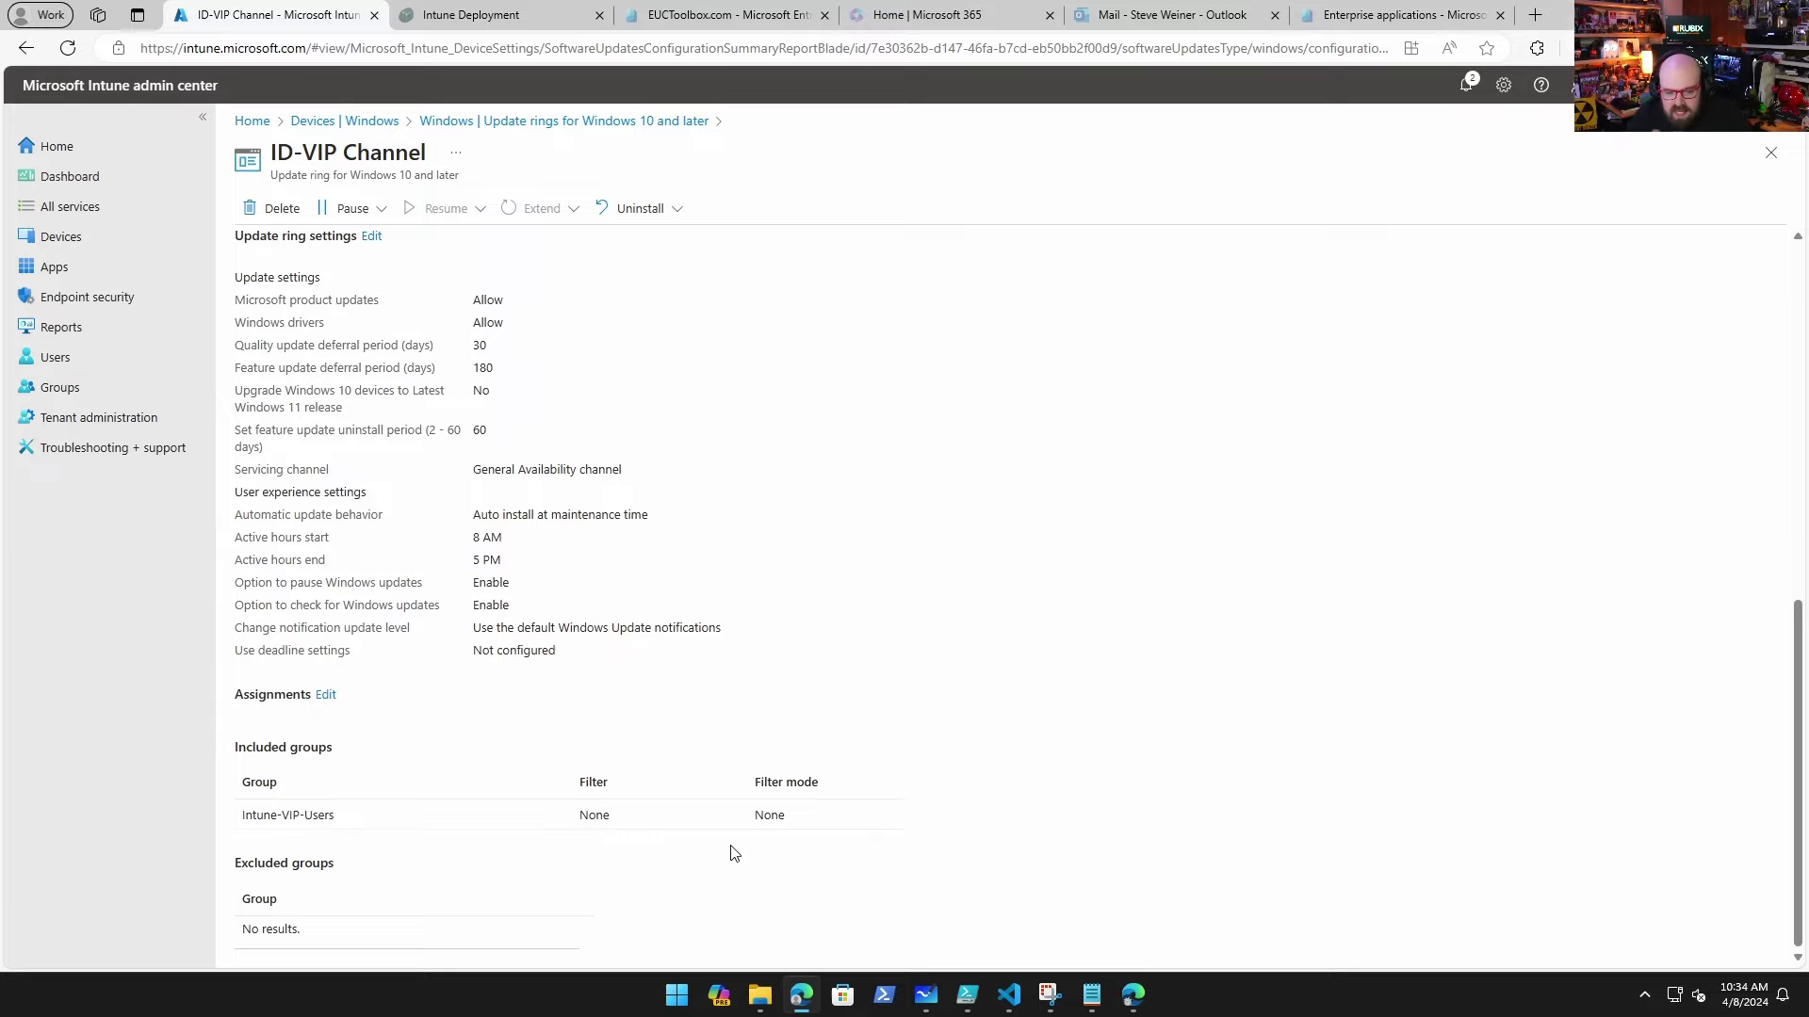
{"action": "scroll", "coordinate": [875, 519], "scroll_direction": "up", "scroll_amount": 8}
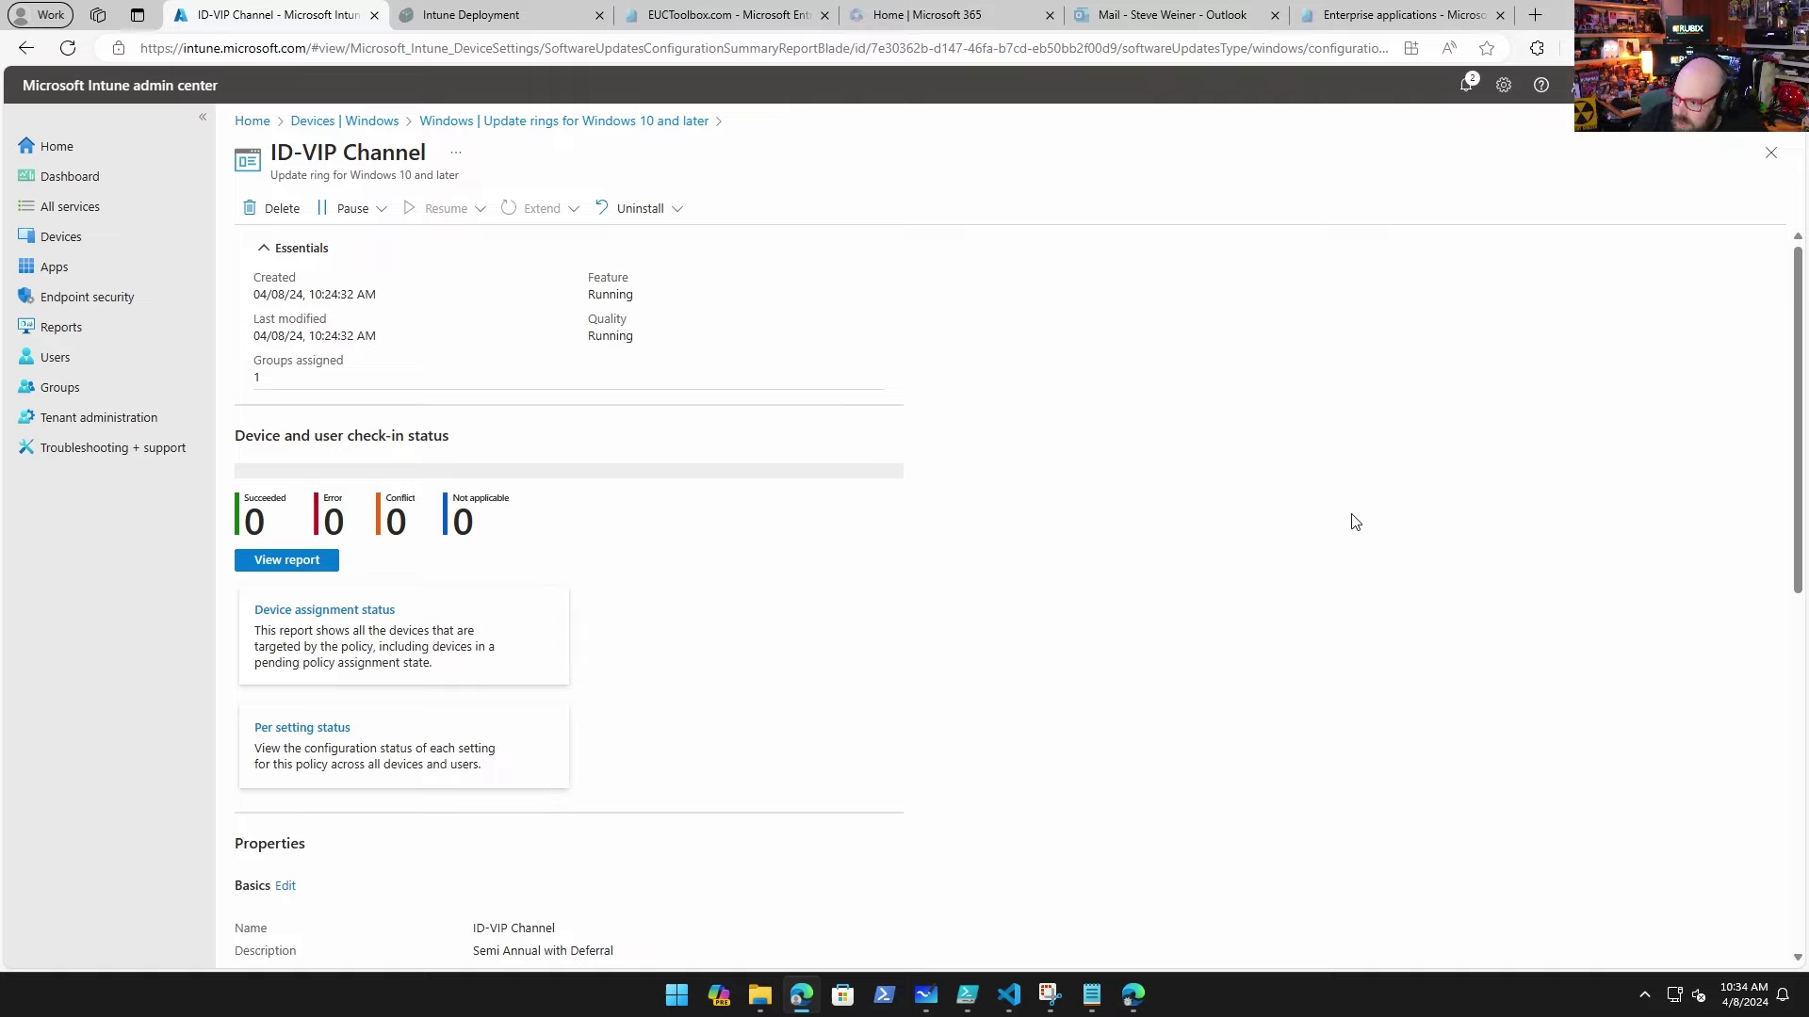
Step: Browse the Endpoint security Antivirus, Firewall and attack surface reduction policies, dismissing the report notification
{"action": "left_click", "coordinate": [87, 298]}
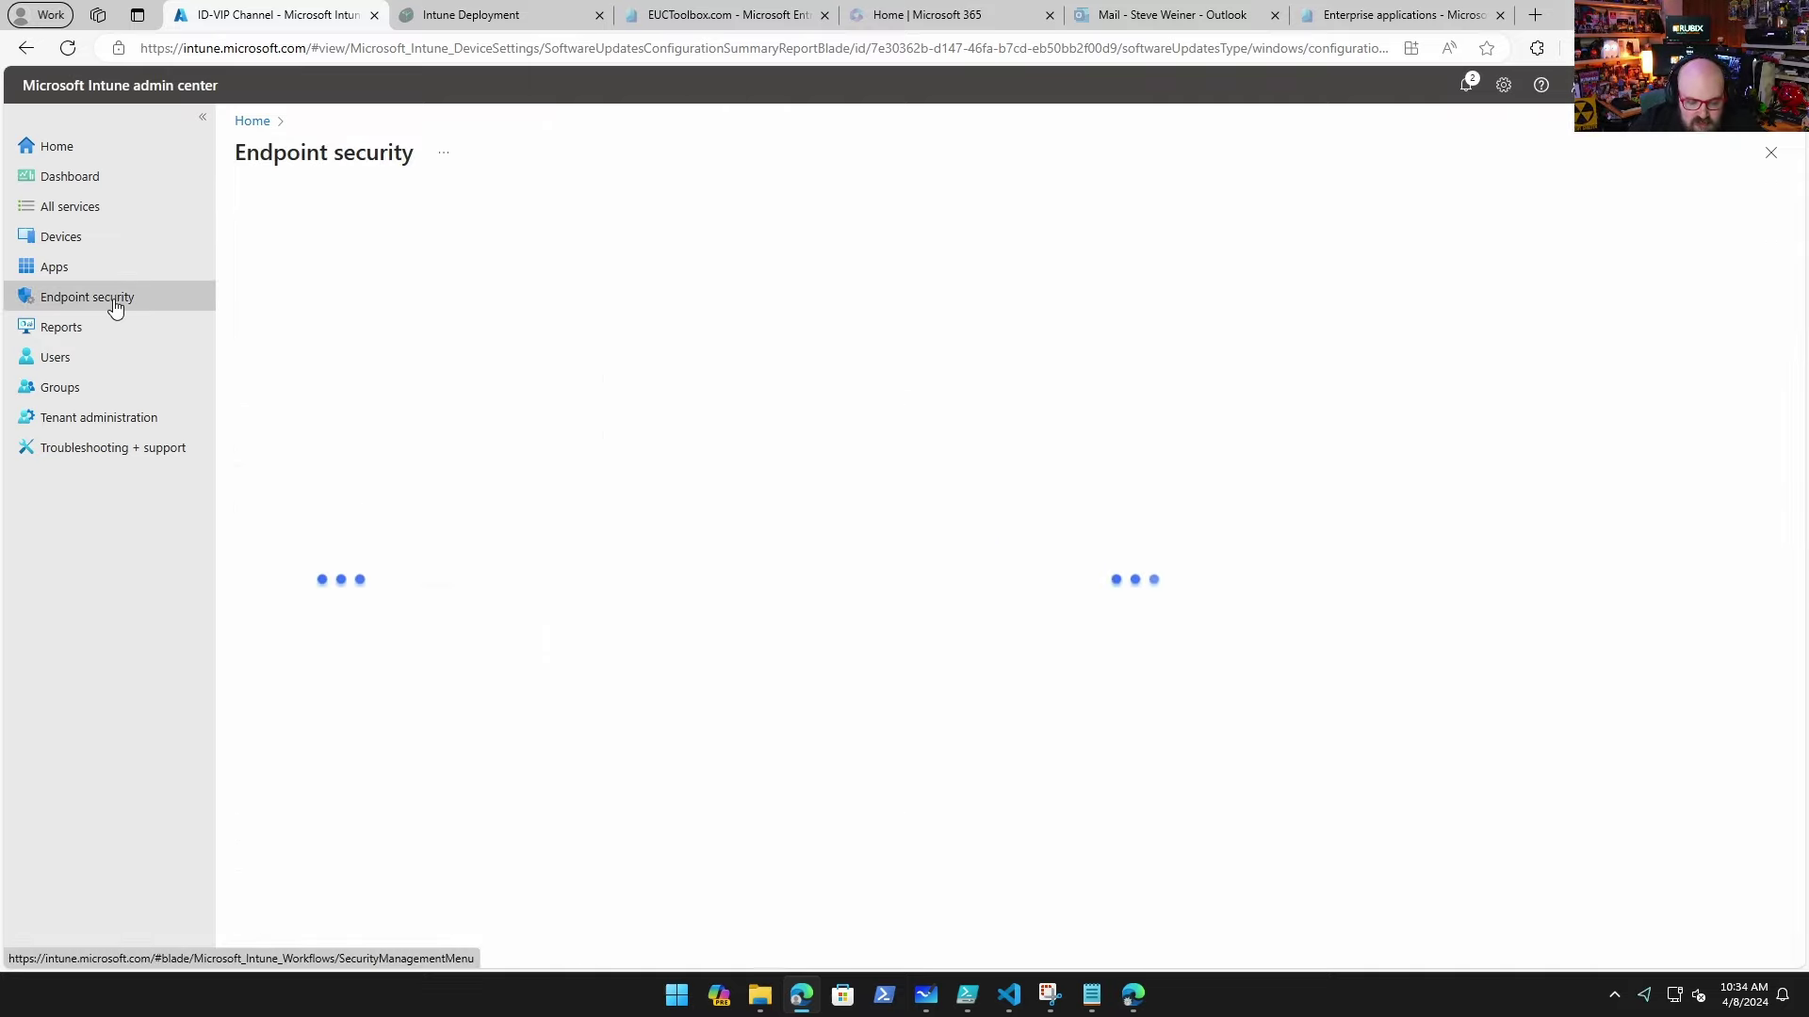
{"action": "left_click", "coordinate": [314, 431]}
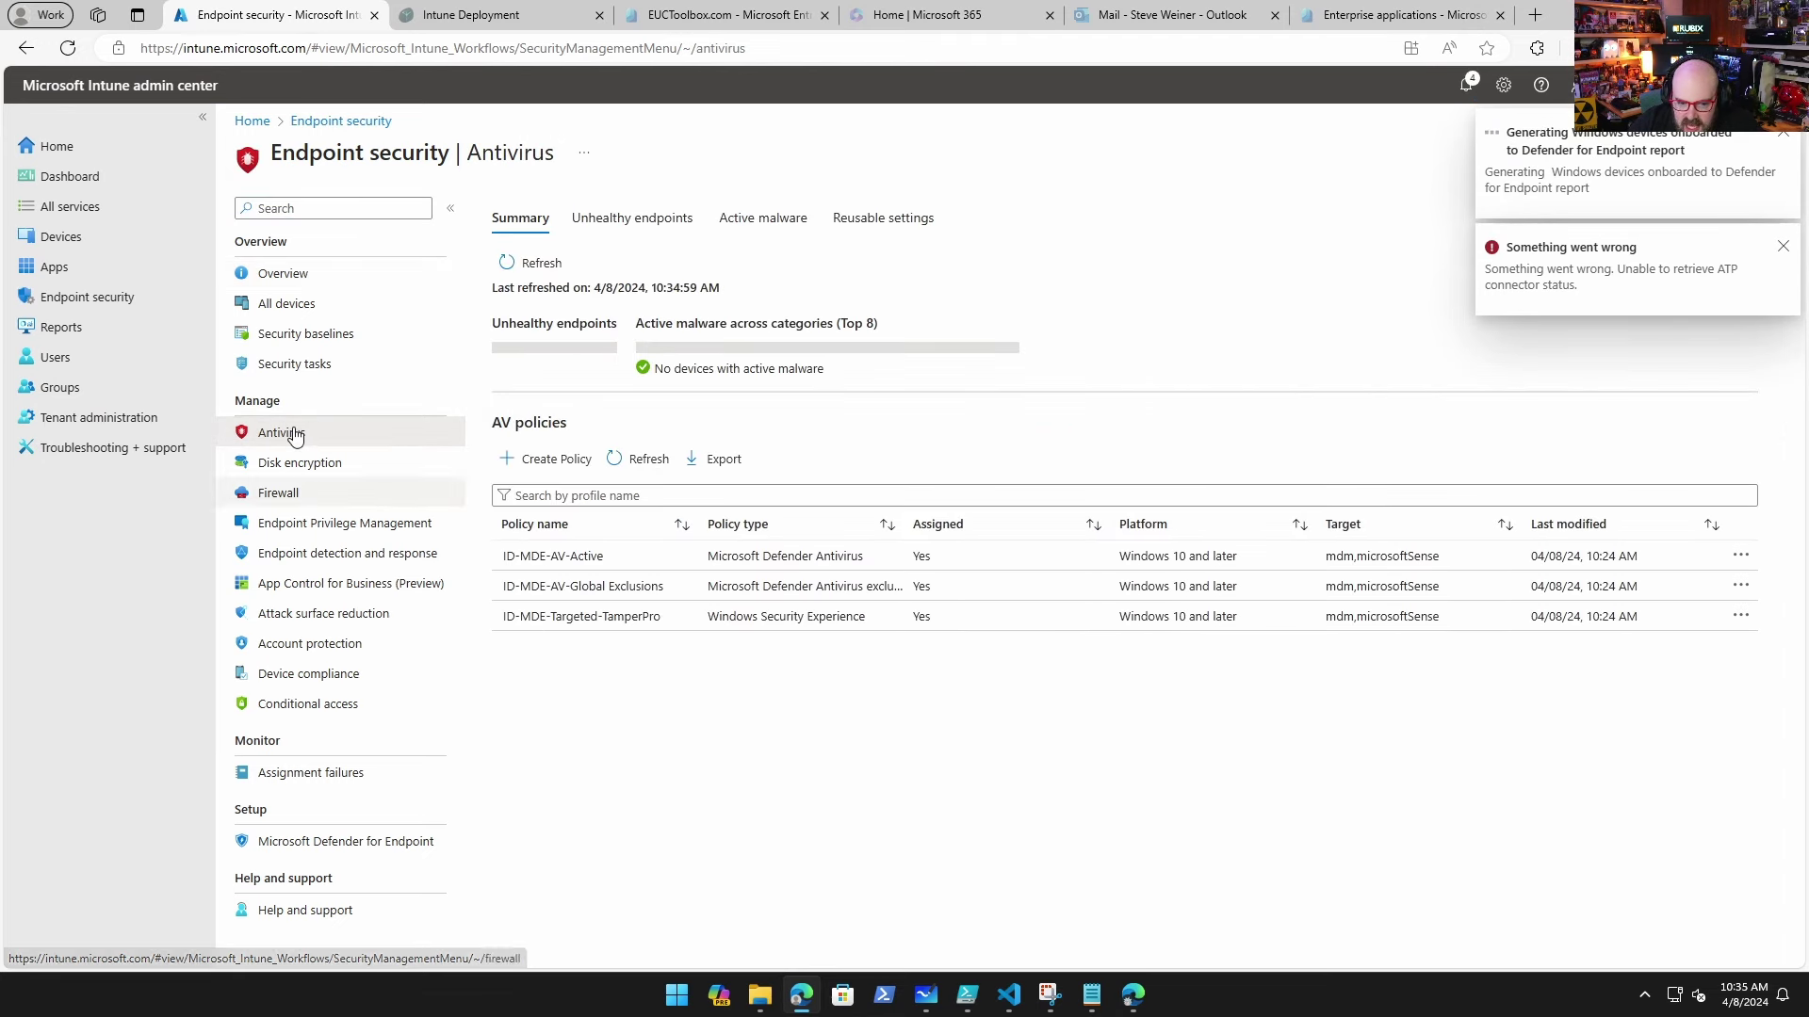
{"action": "left_click", "coordinate": [1784, 134]}
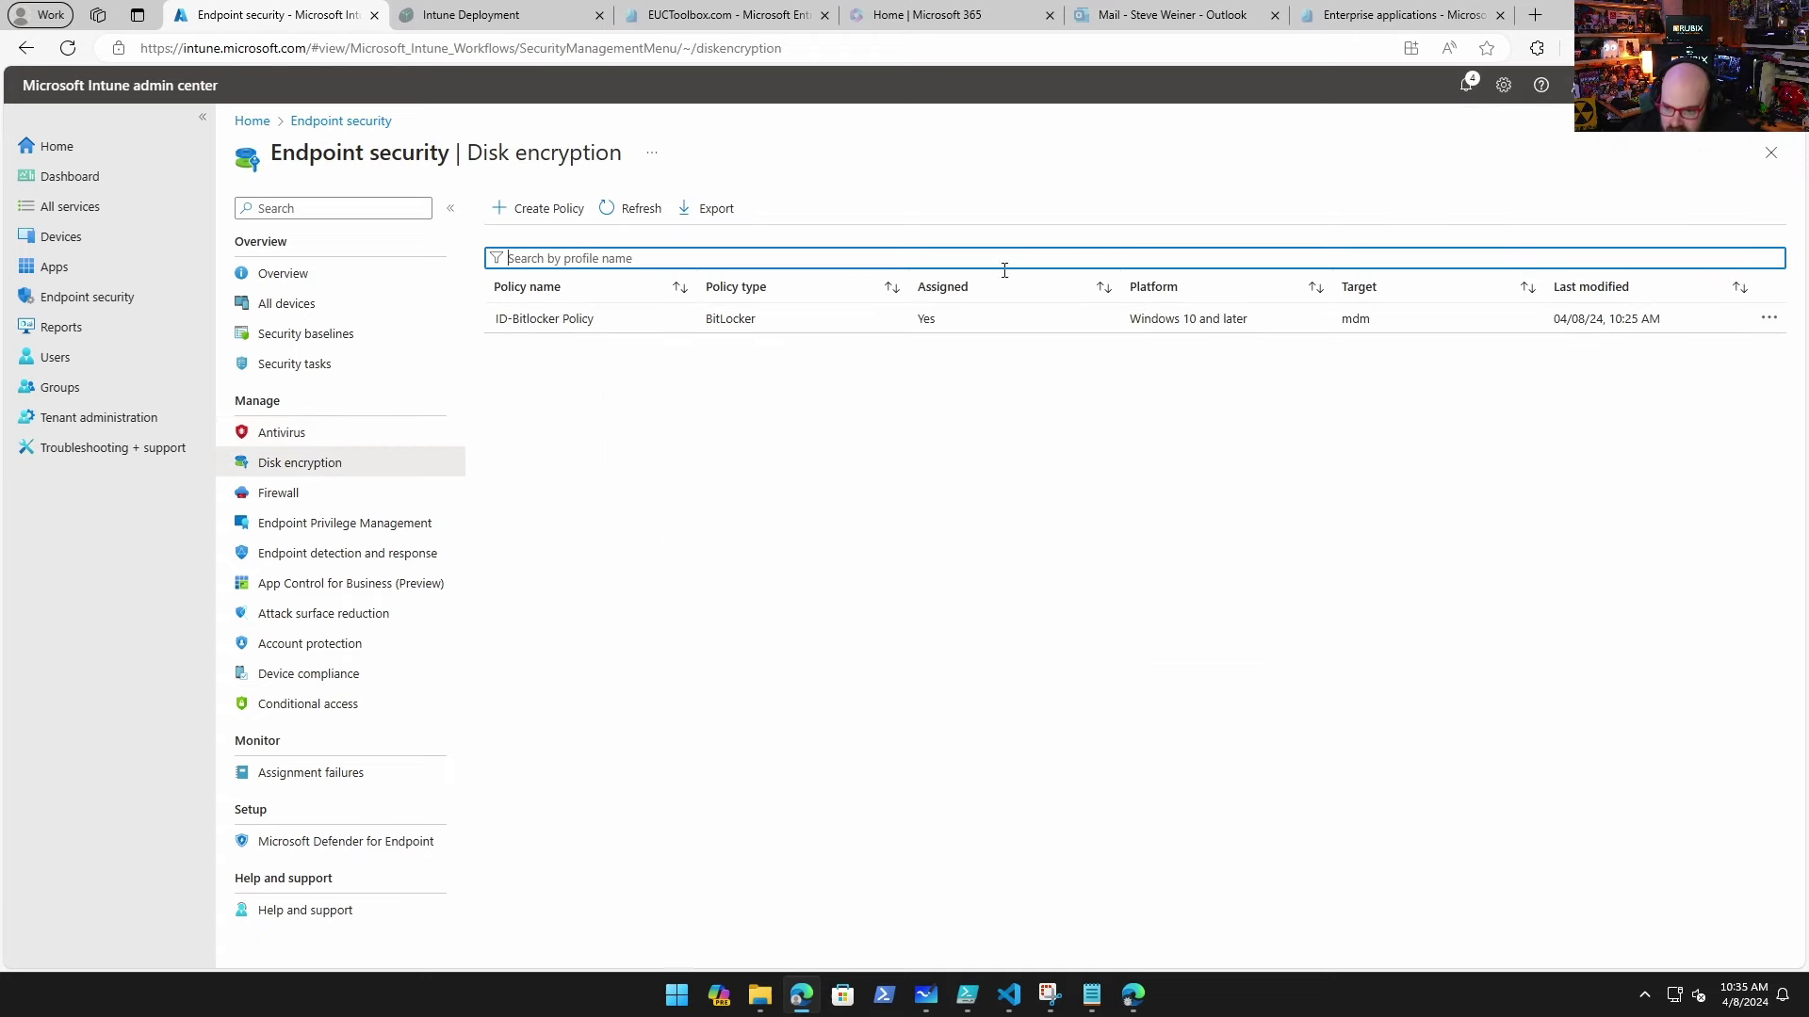
{"action": "left_click", "coordinate": [367, 493]}
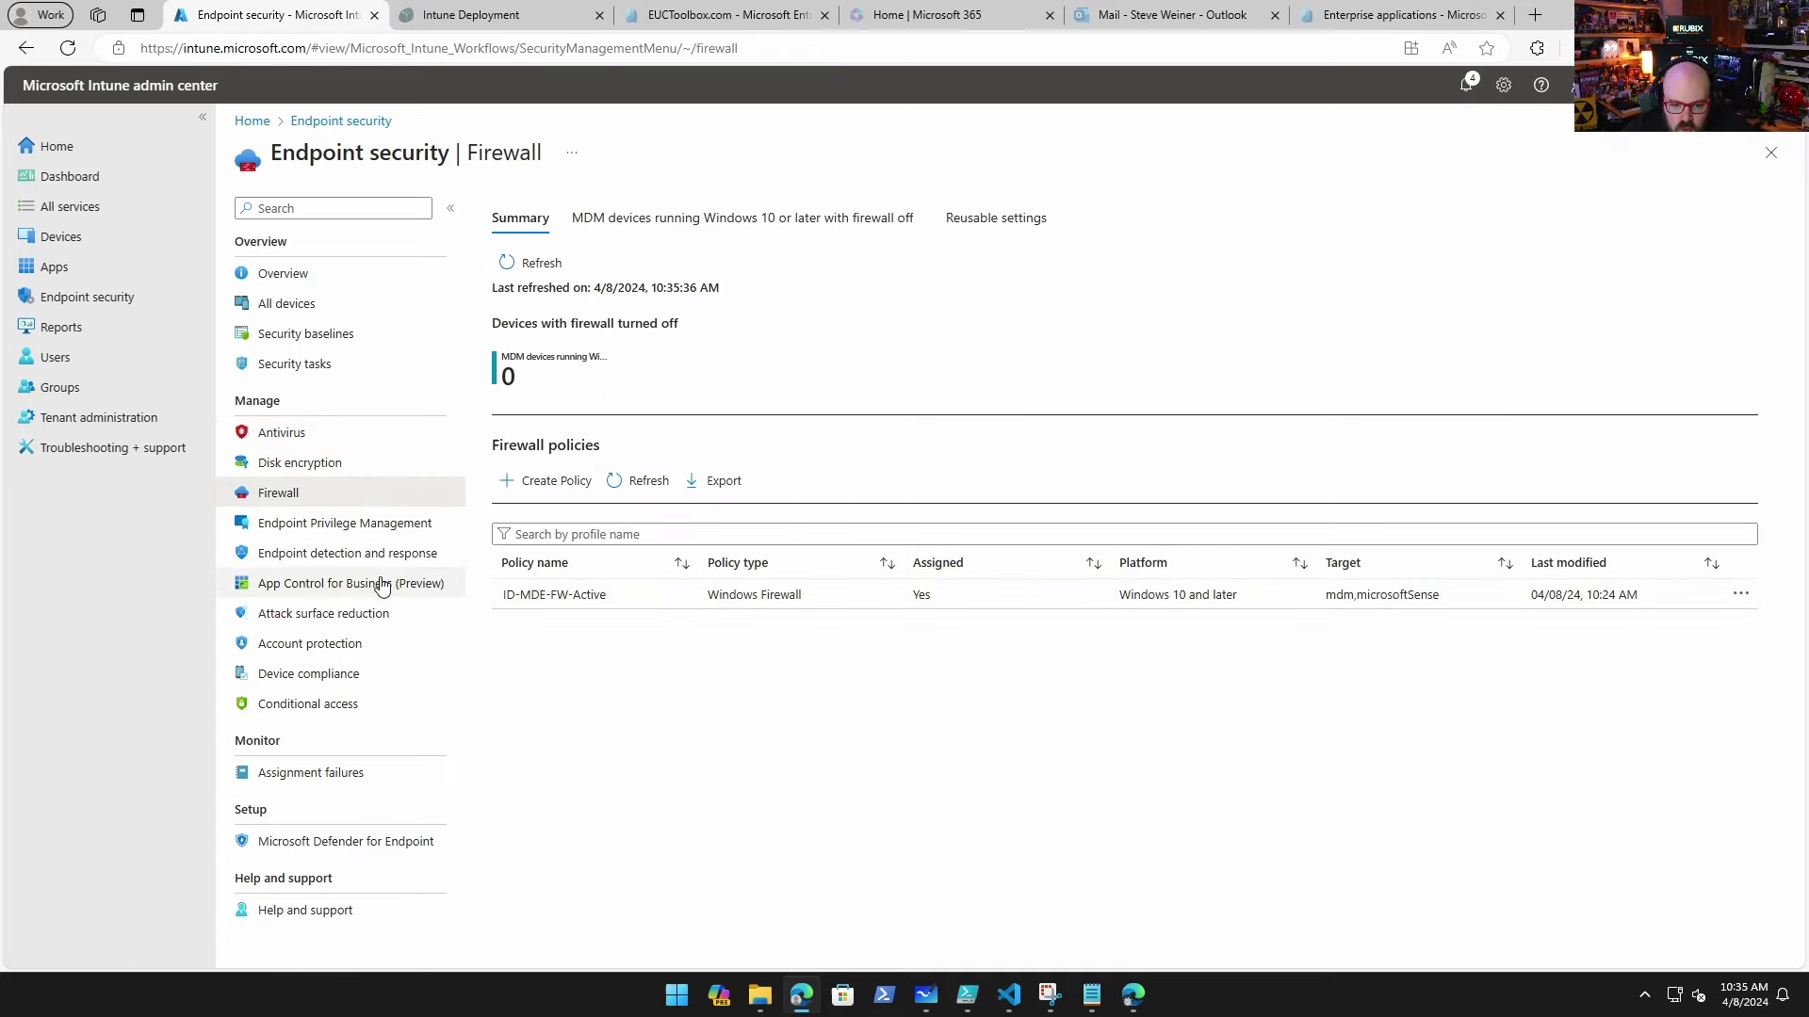
{"action": "left_click", "coordinate": [344, 523]}
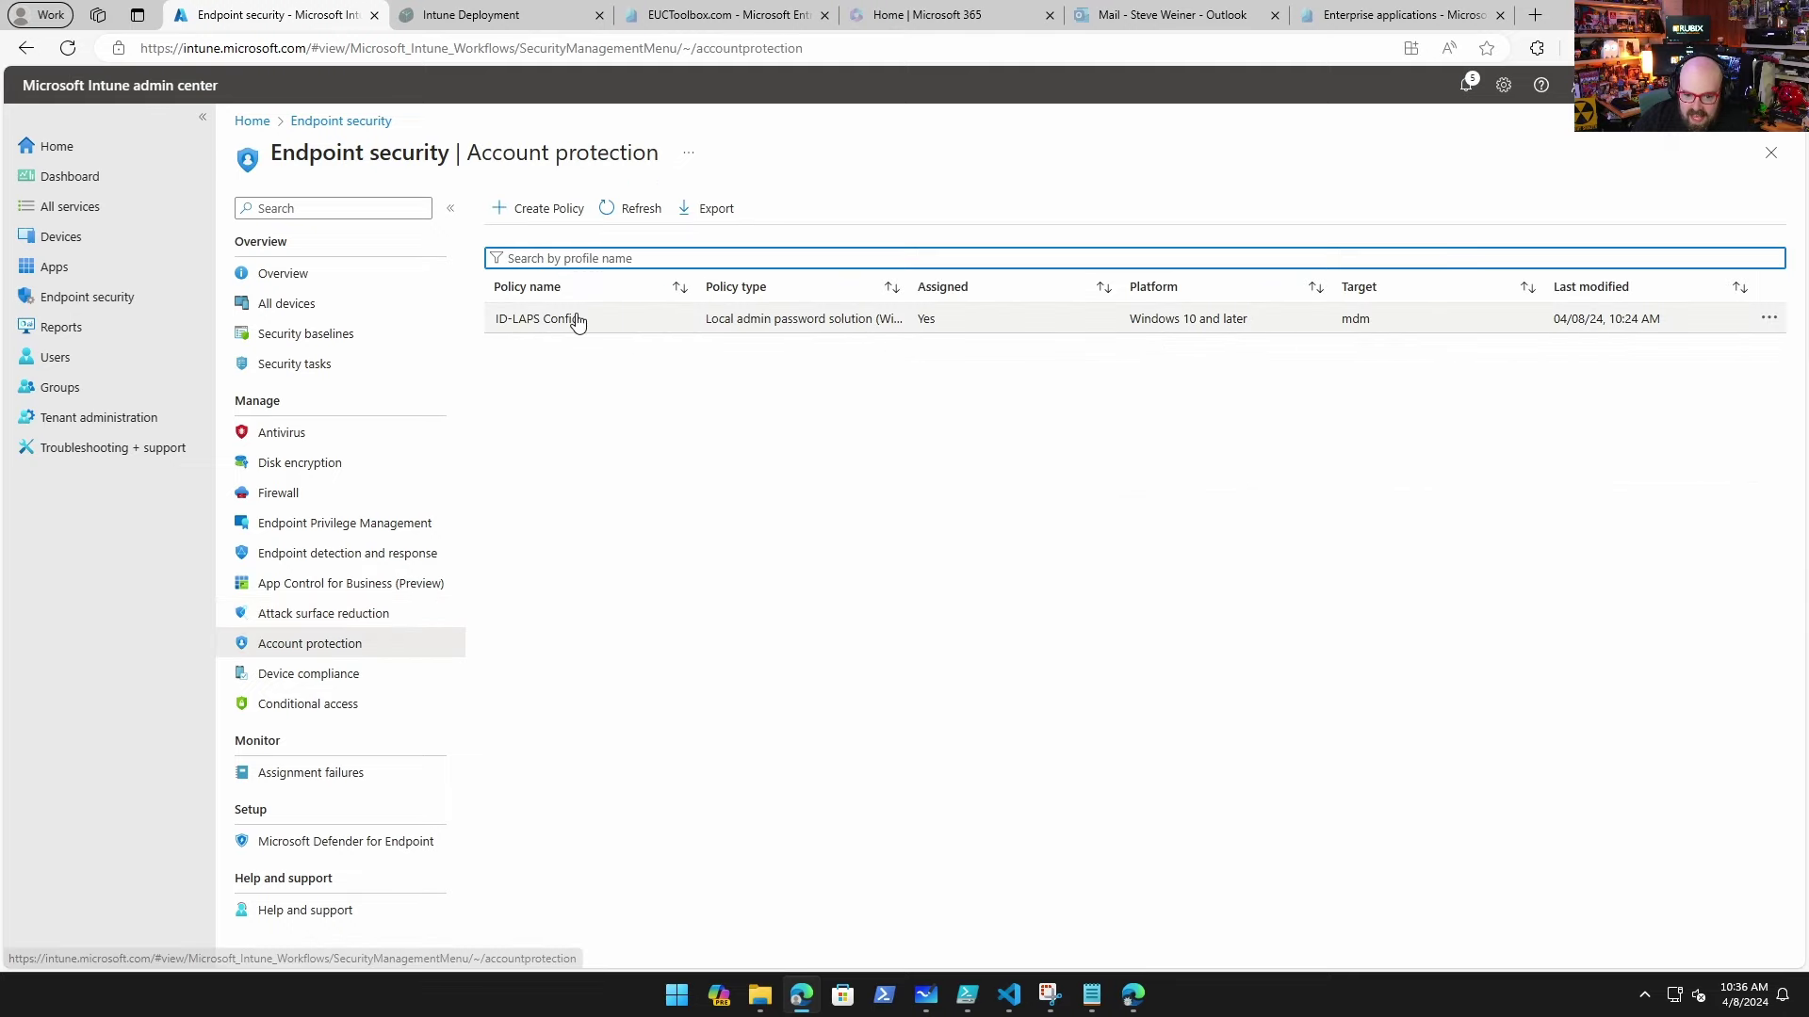
Step: Review the ID-LAPS Config account protection policy's LAPS password settings
{"action": "left_click", "coordinate": [576, 319]}
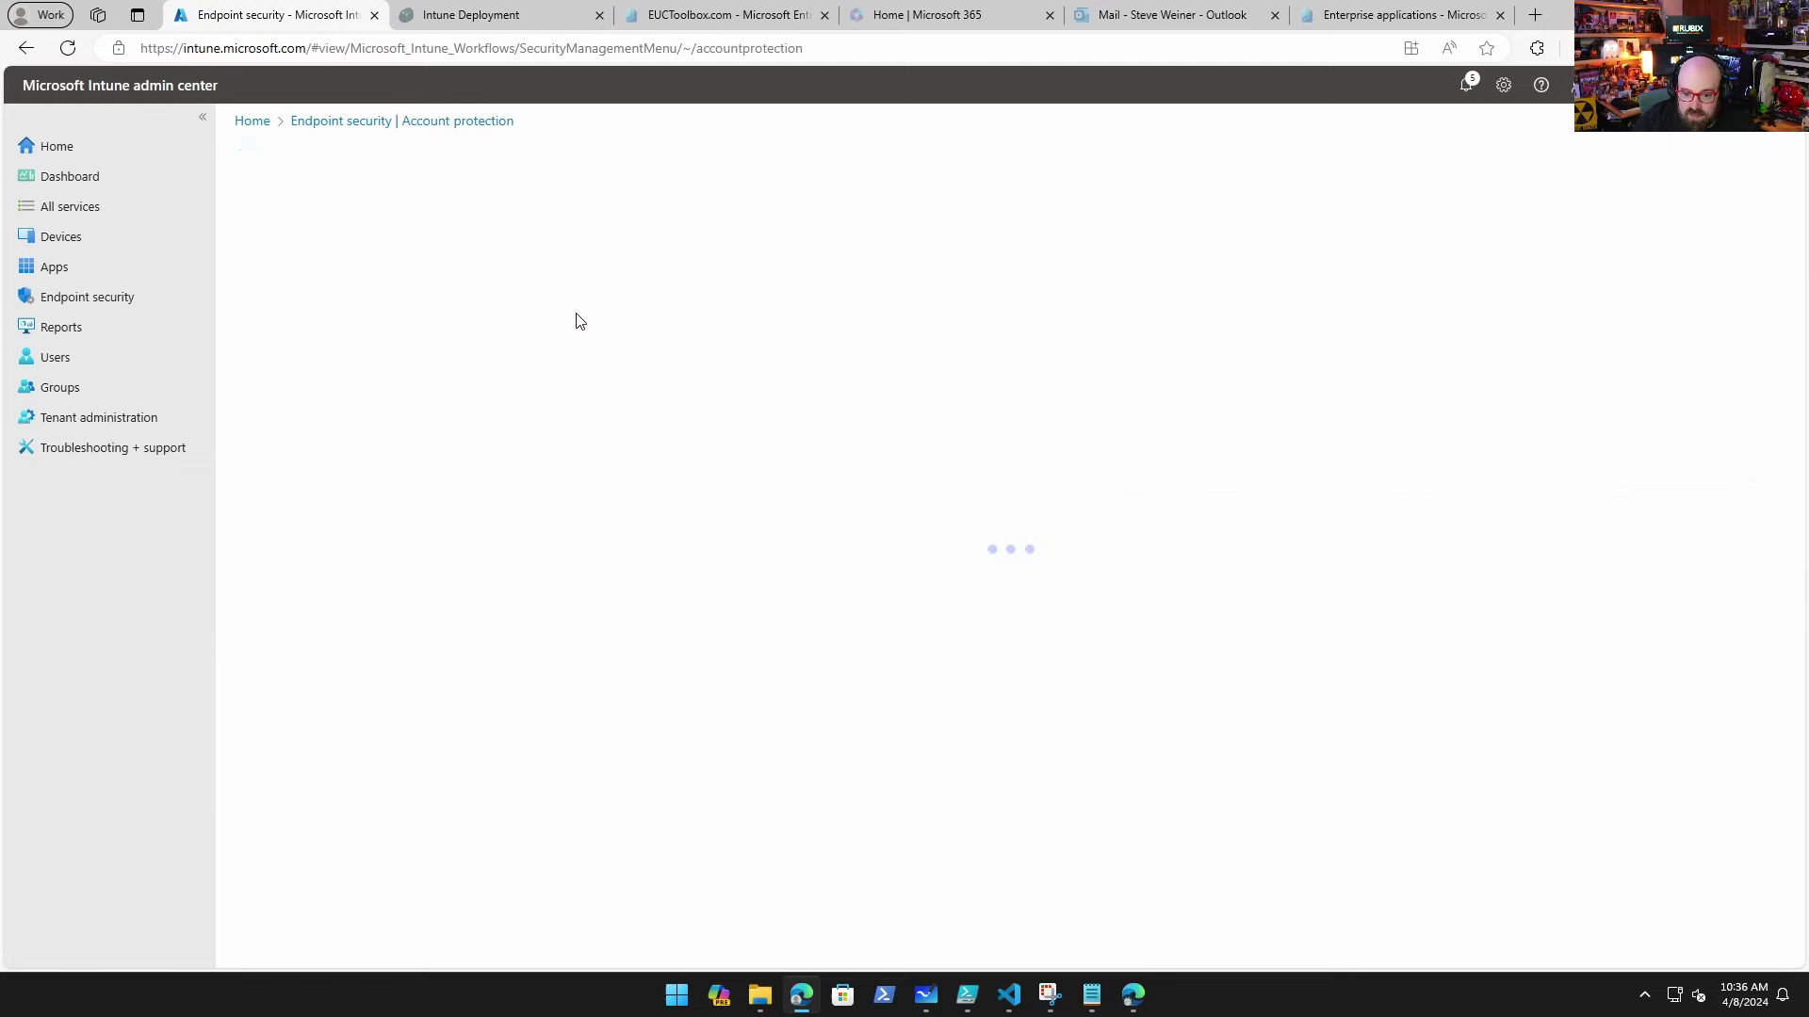
{"action": "scroll", "coordinate": [358, 731], "scroll_direction": "down", "scroll_amount": 3}
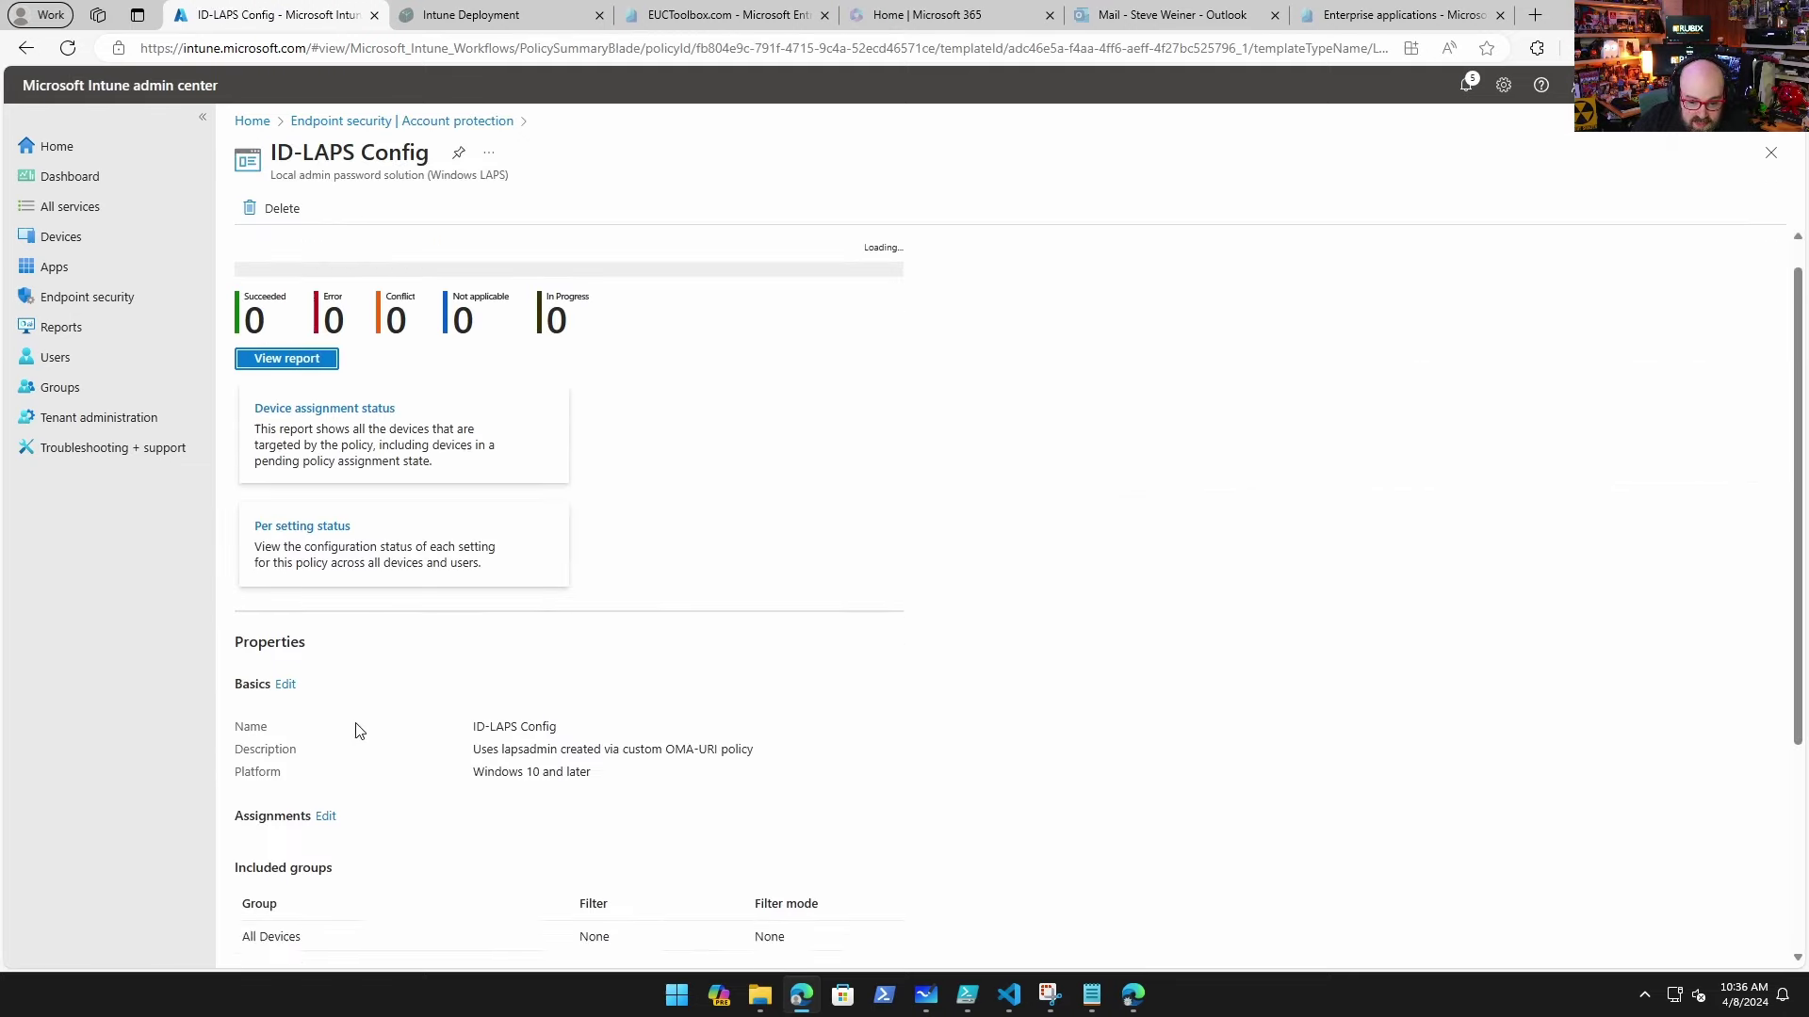
{"action": "scroll", "coordinate": [401, 910], "scroll_direction": "down", "scroll_amount": 3}
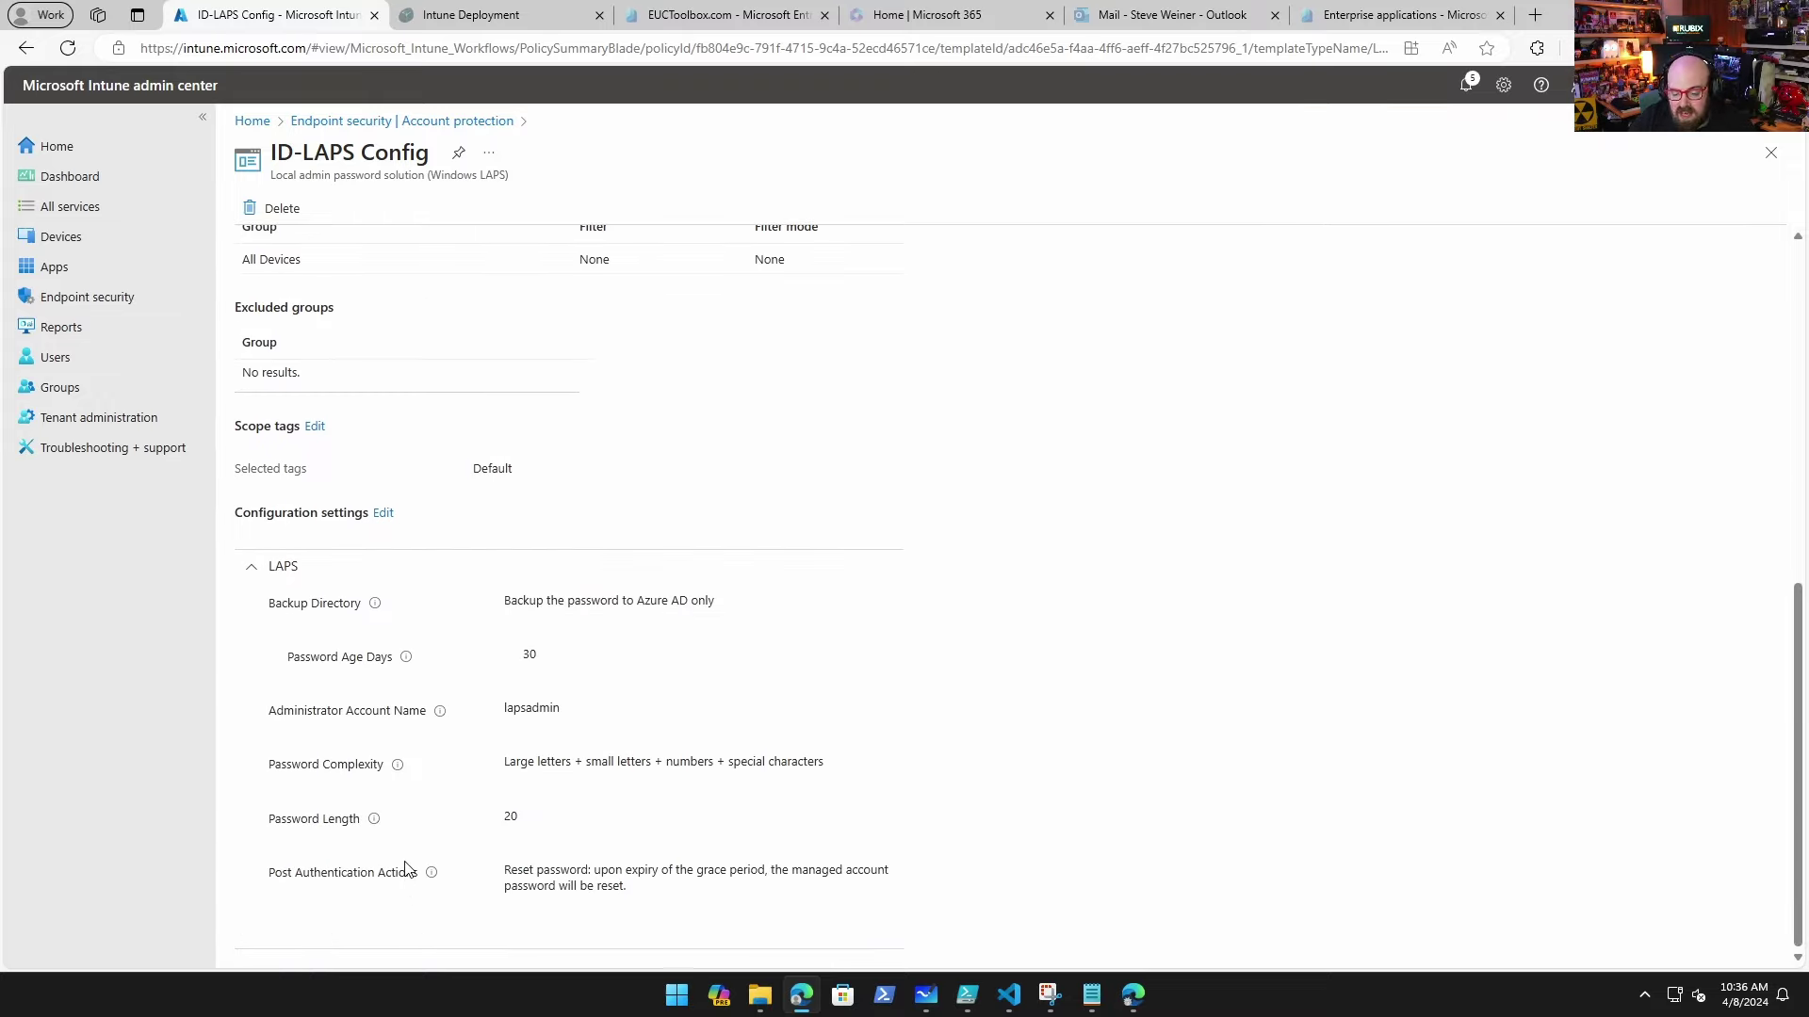
{"action": "scroll", "coordinate": [409, 862], "scroll_direction": "up", "scroll_amount": 6}
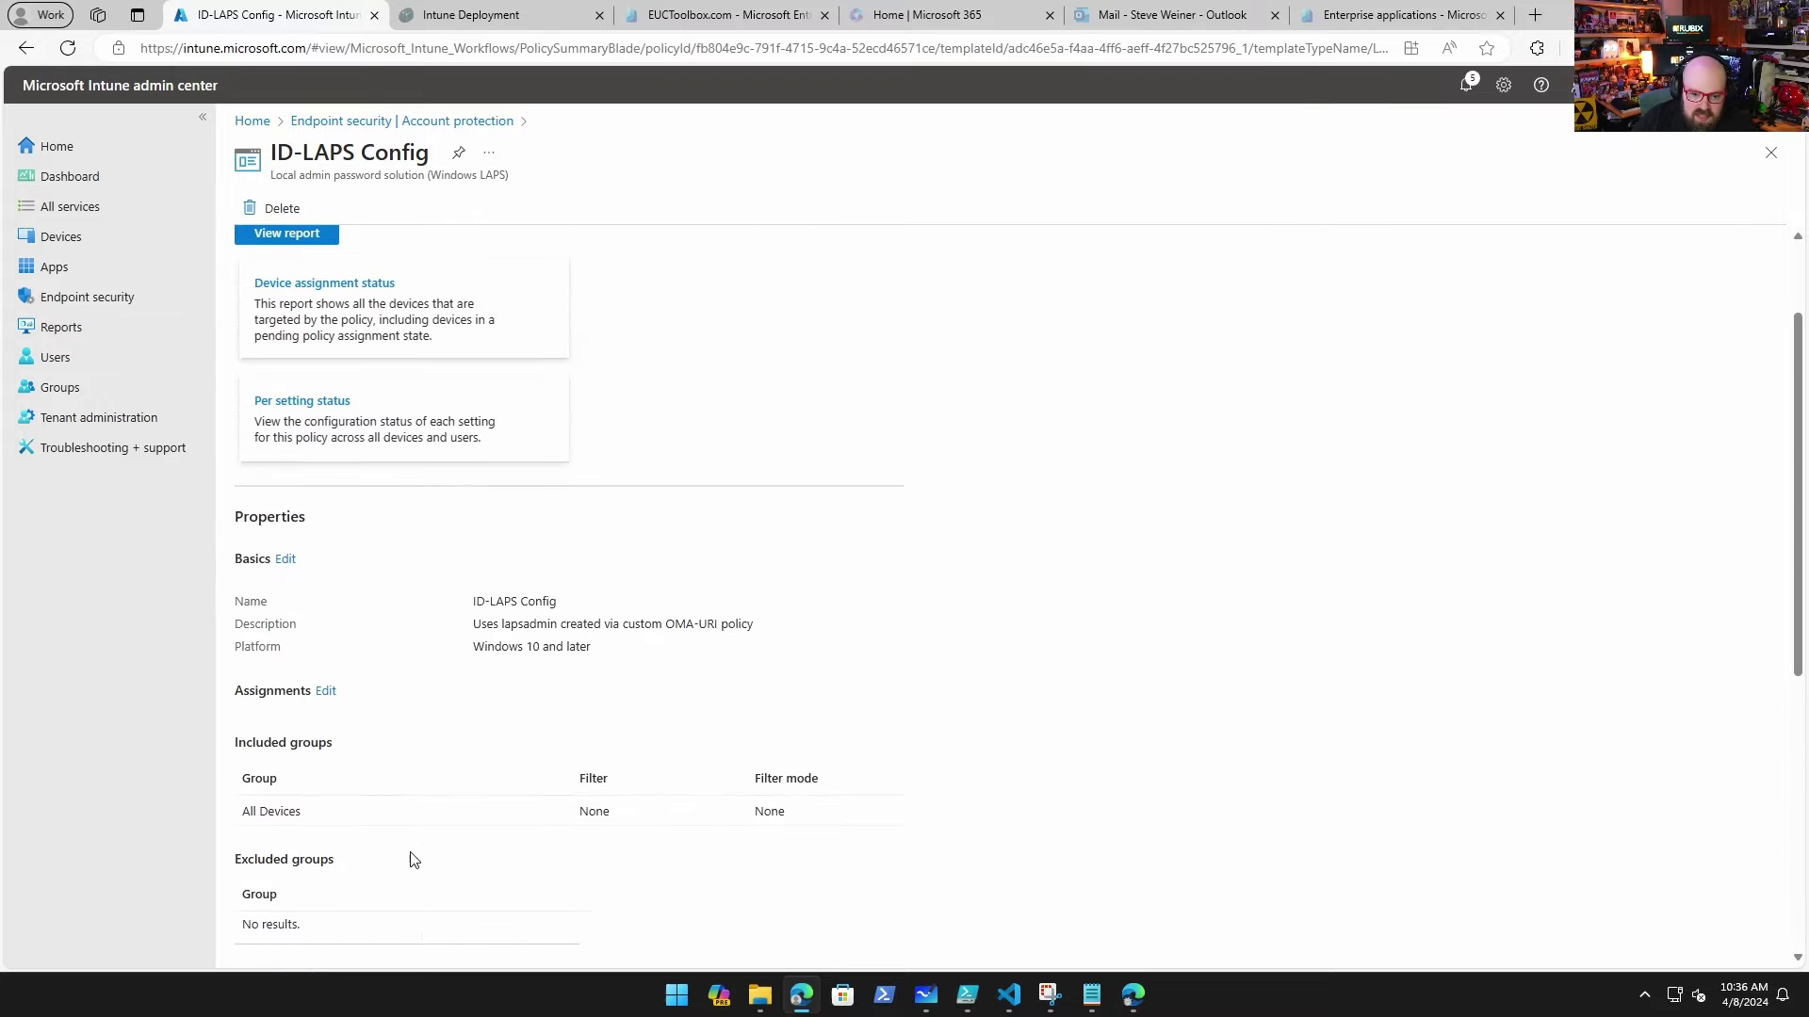
Step: Go from Account protection to Conditional Access and list its 12 policies
{"action": "left_click", "coordinate": [411, 122]}
{"action": "left_click", "coordinate": [349, 703]}
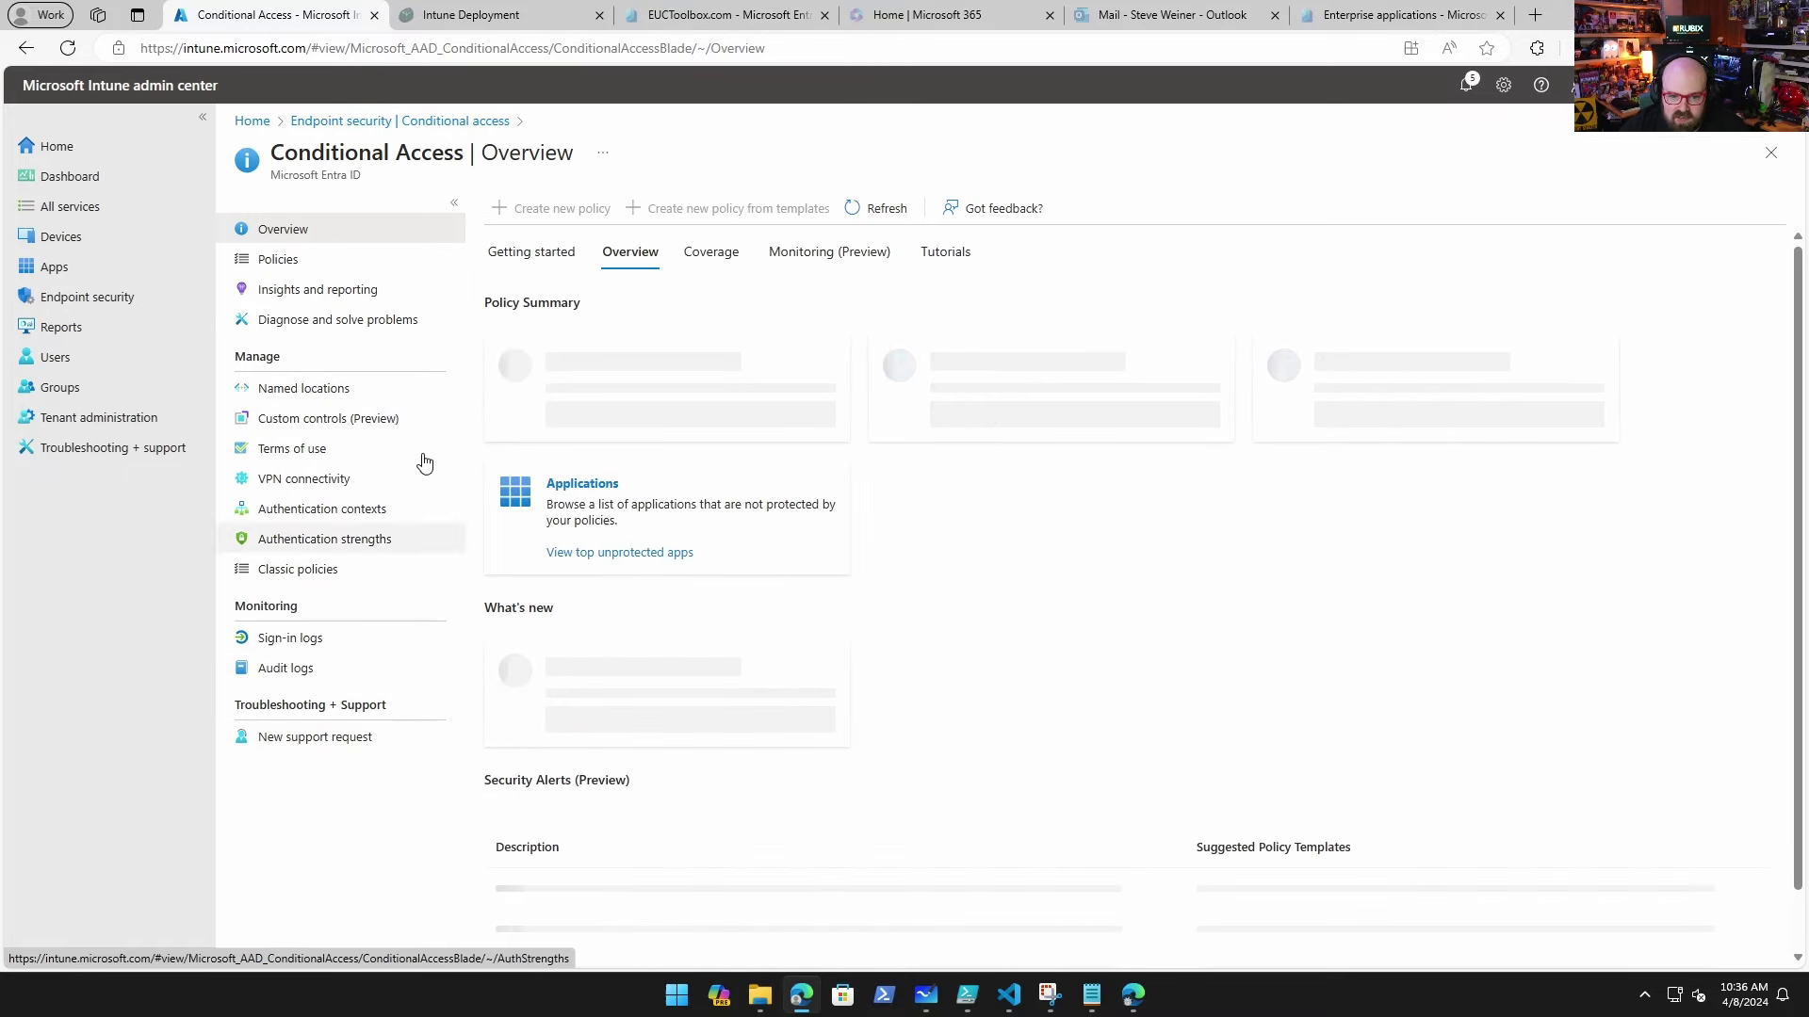
{"action": "left_click", "coordinate": [328, 267]}
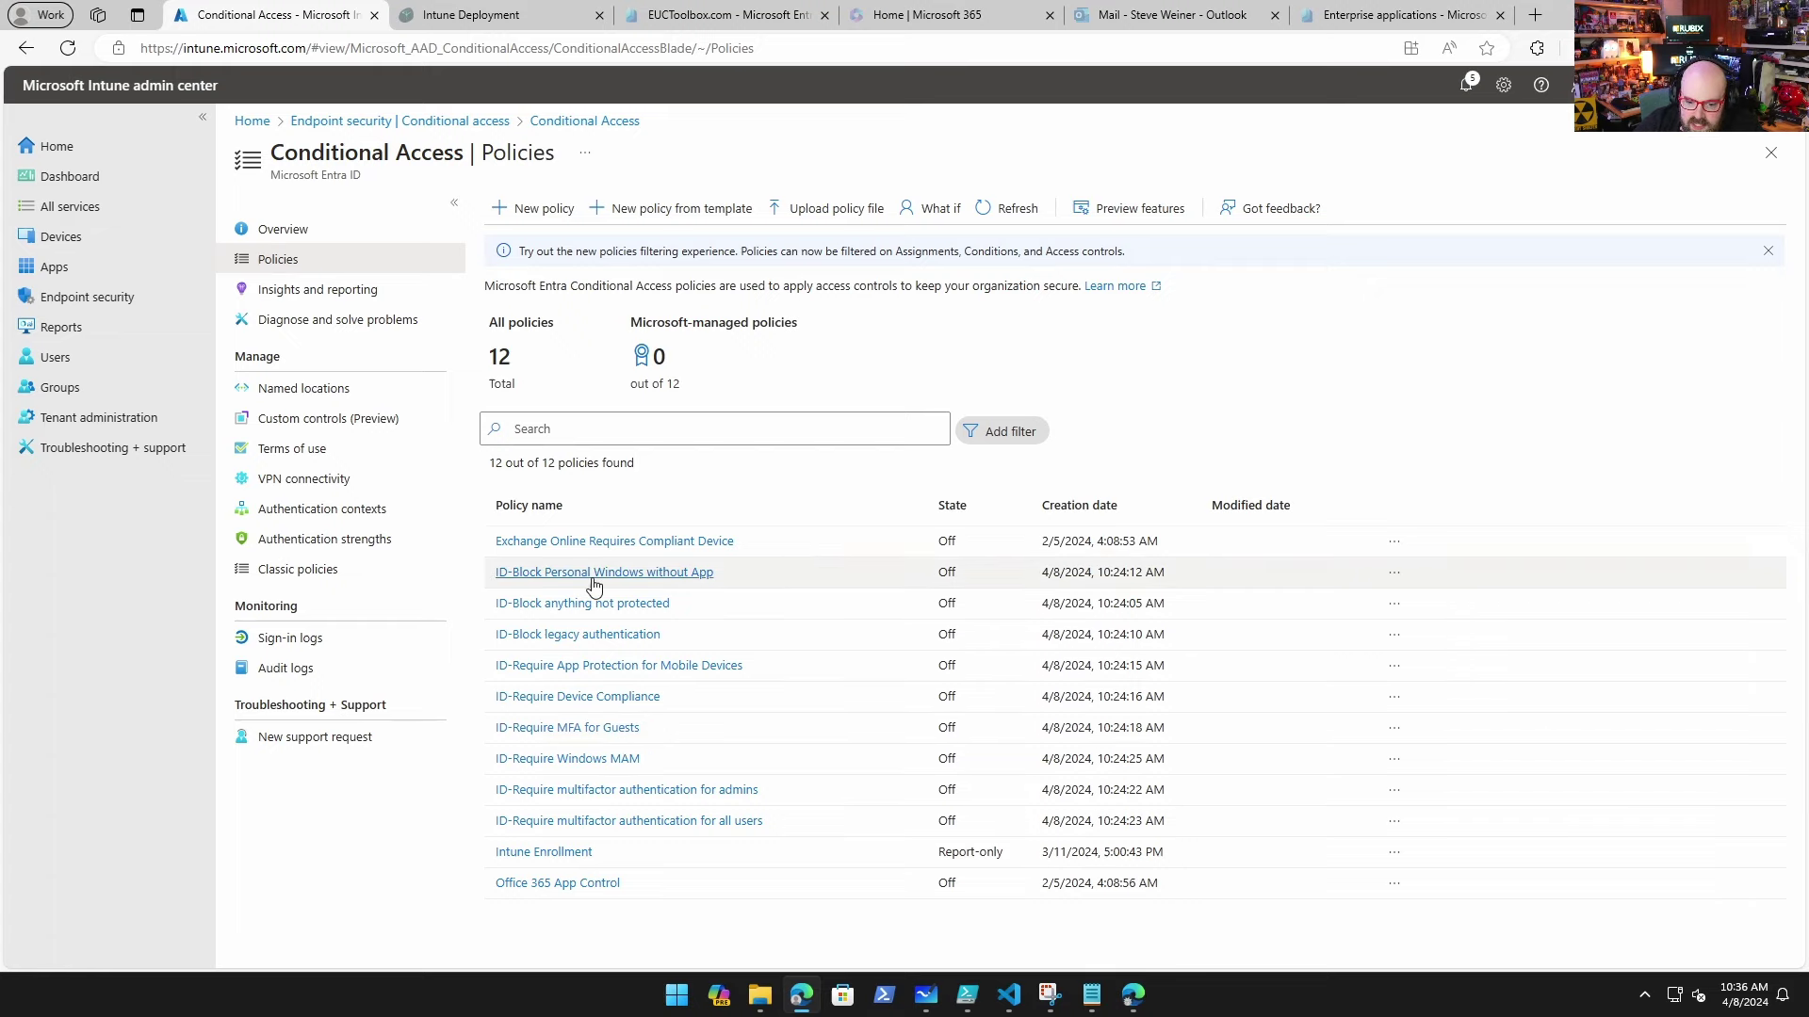
Step: Review the ID-Block anything not protected policy's included and excluded users and cloud apps
{"action": "left_click", "coordinate": [570, 605]}
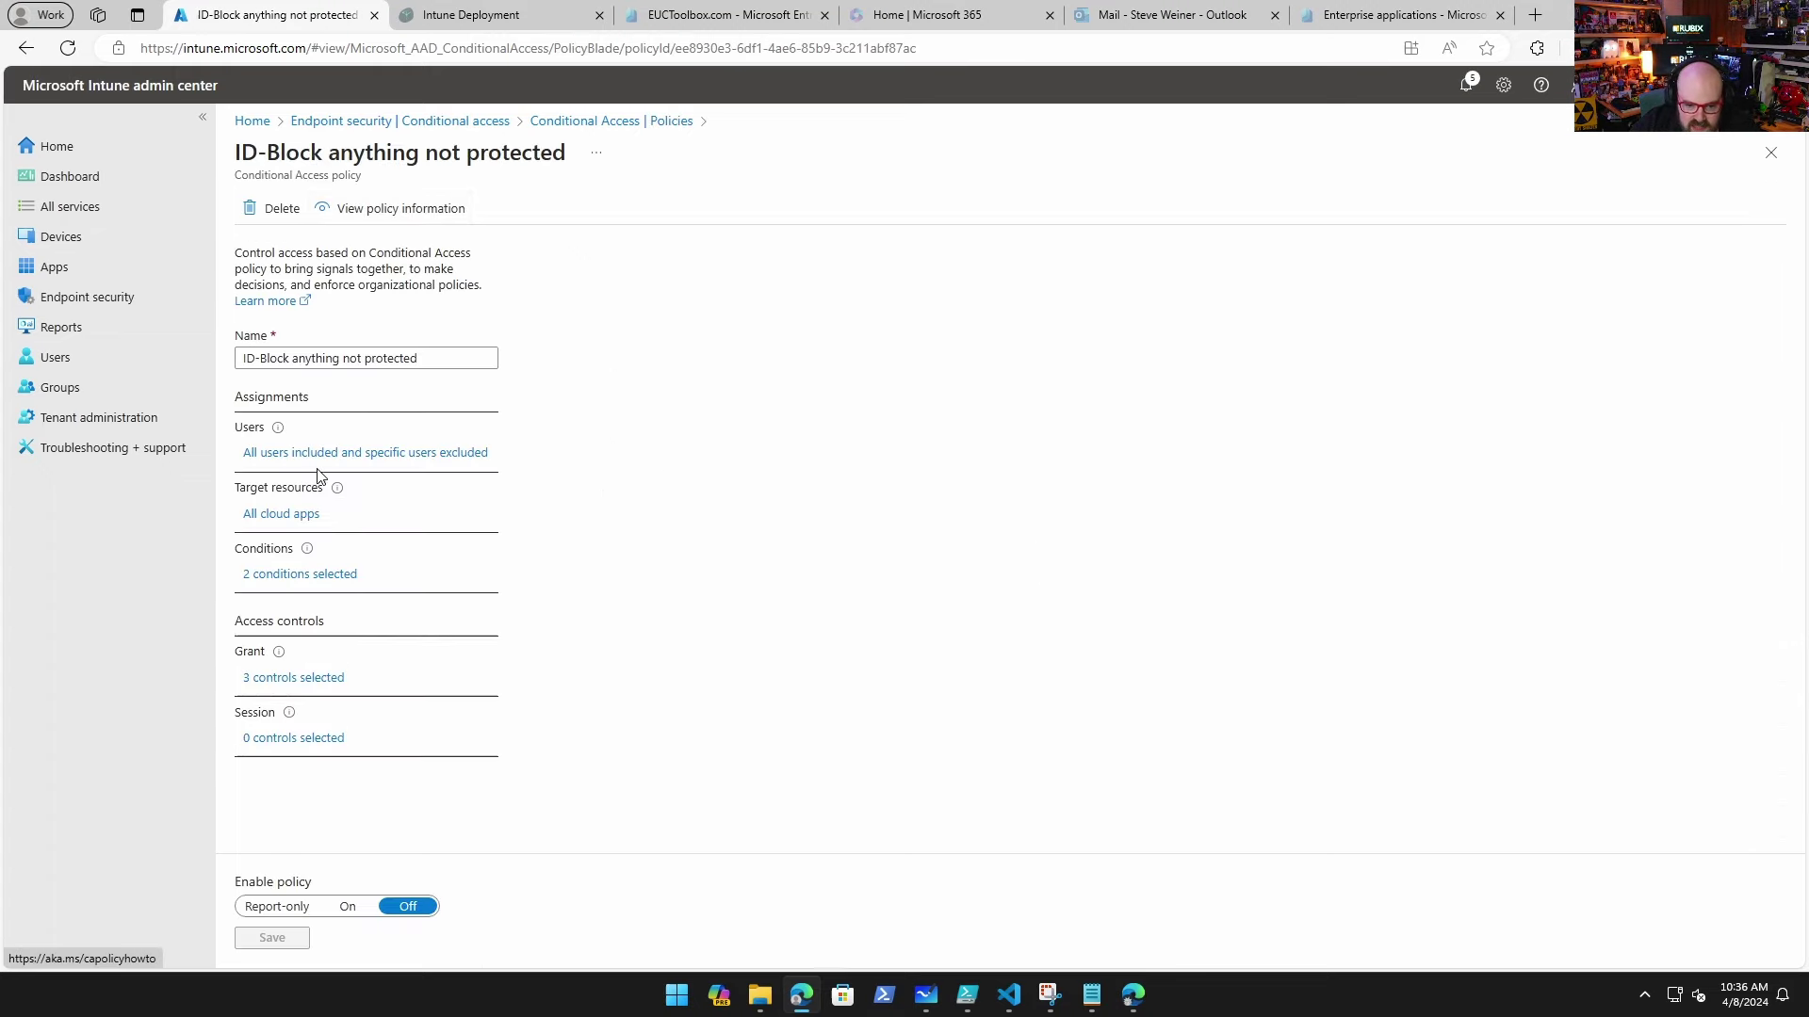
{"action": "left_click", "coordinate": [321, 455]}
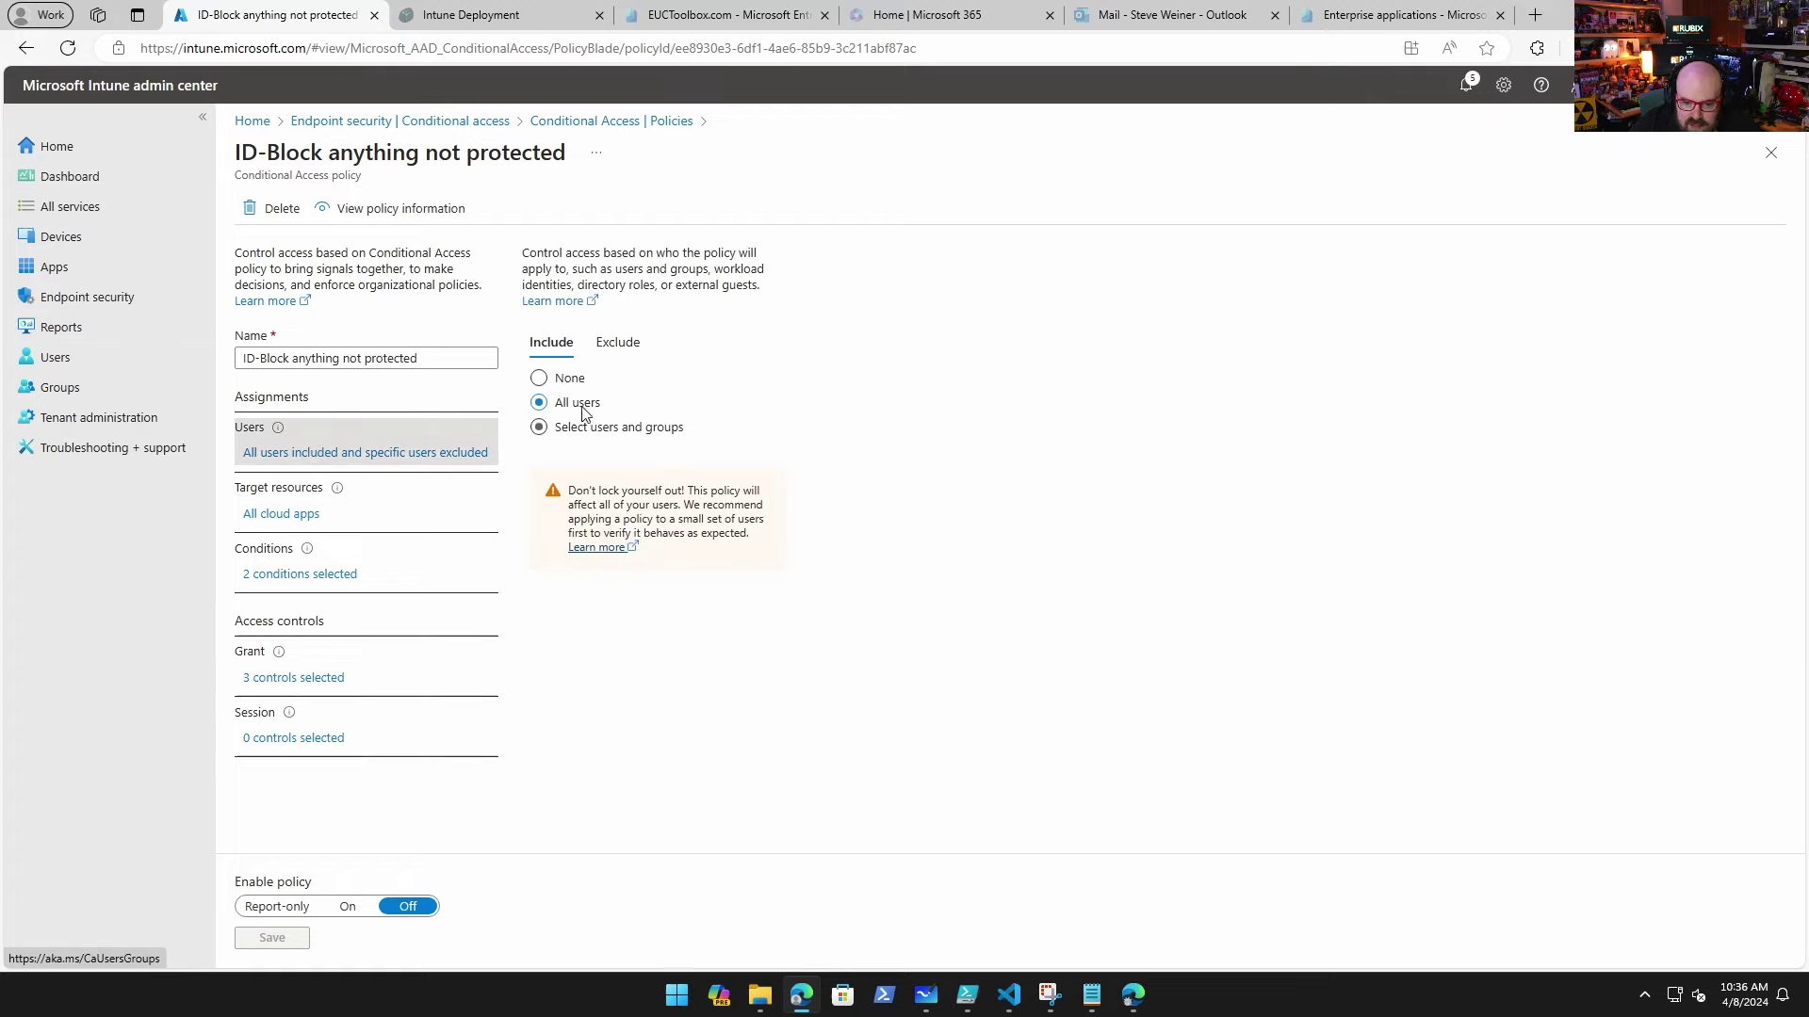
{"action": "left_click", "coordinate": [637, 347]}
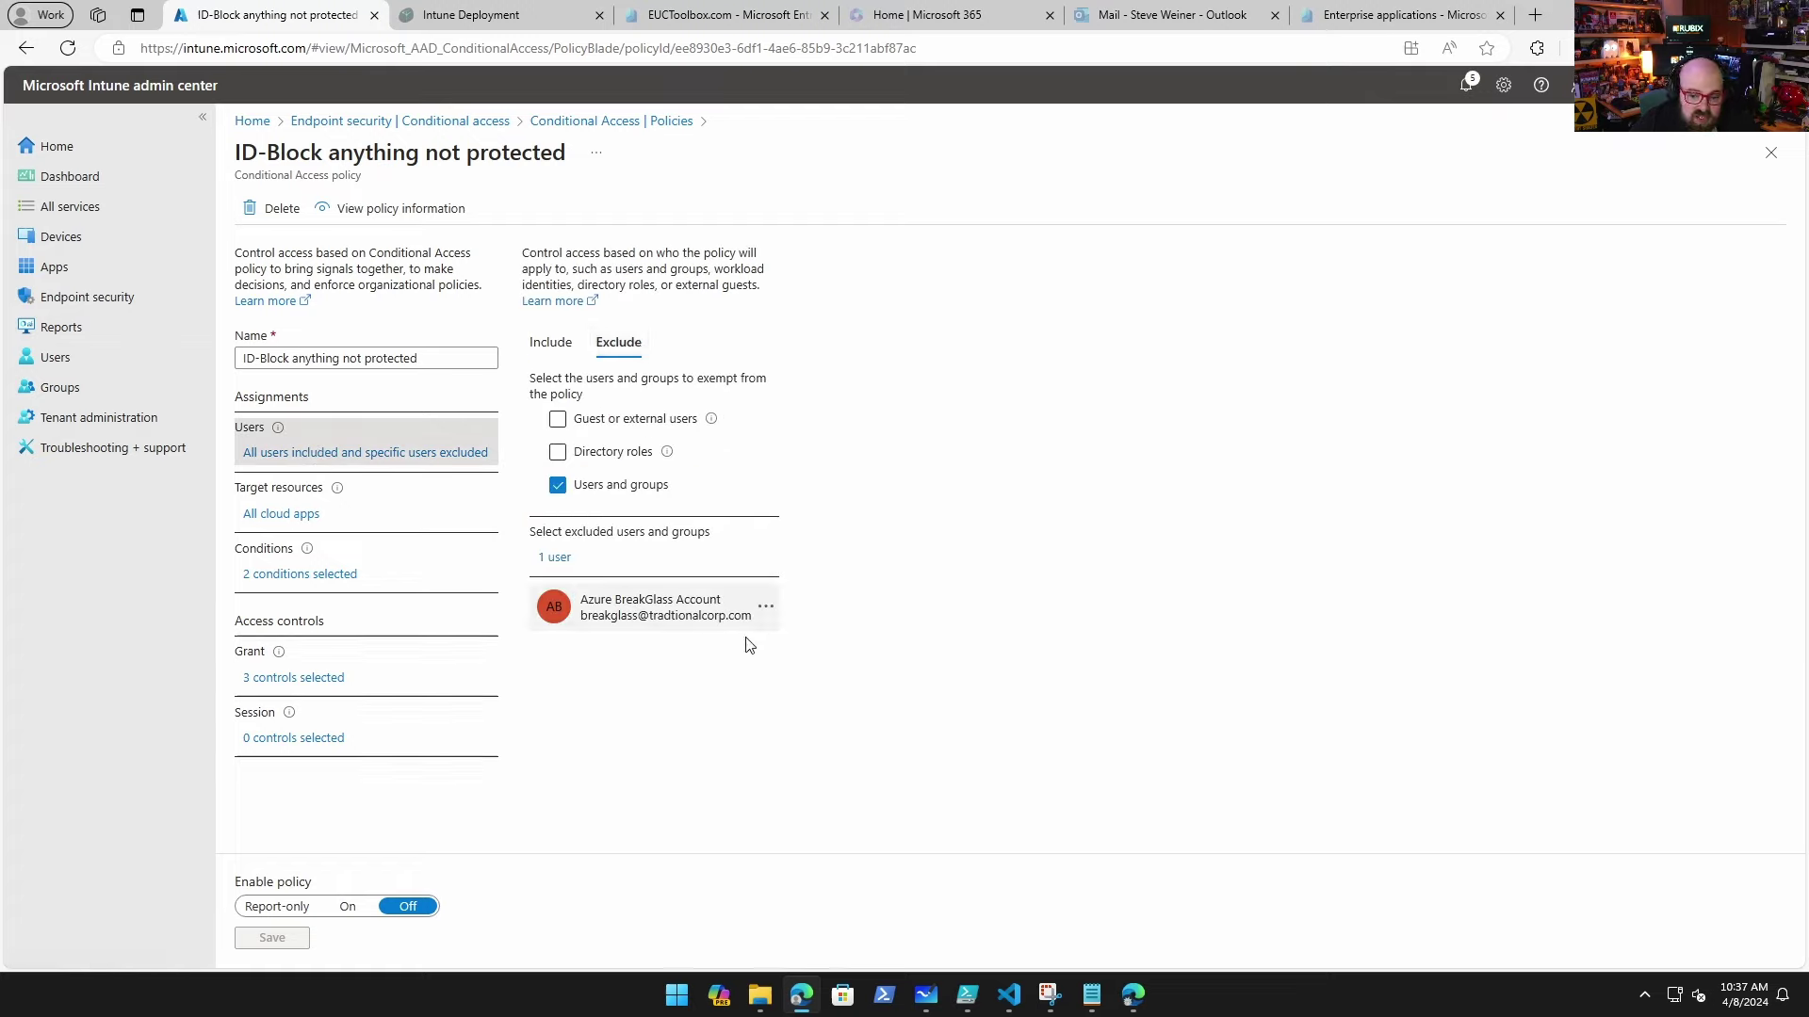
{"action": "left_click", "coordinate": [279, 517]}
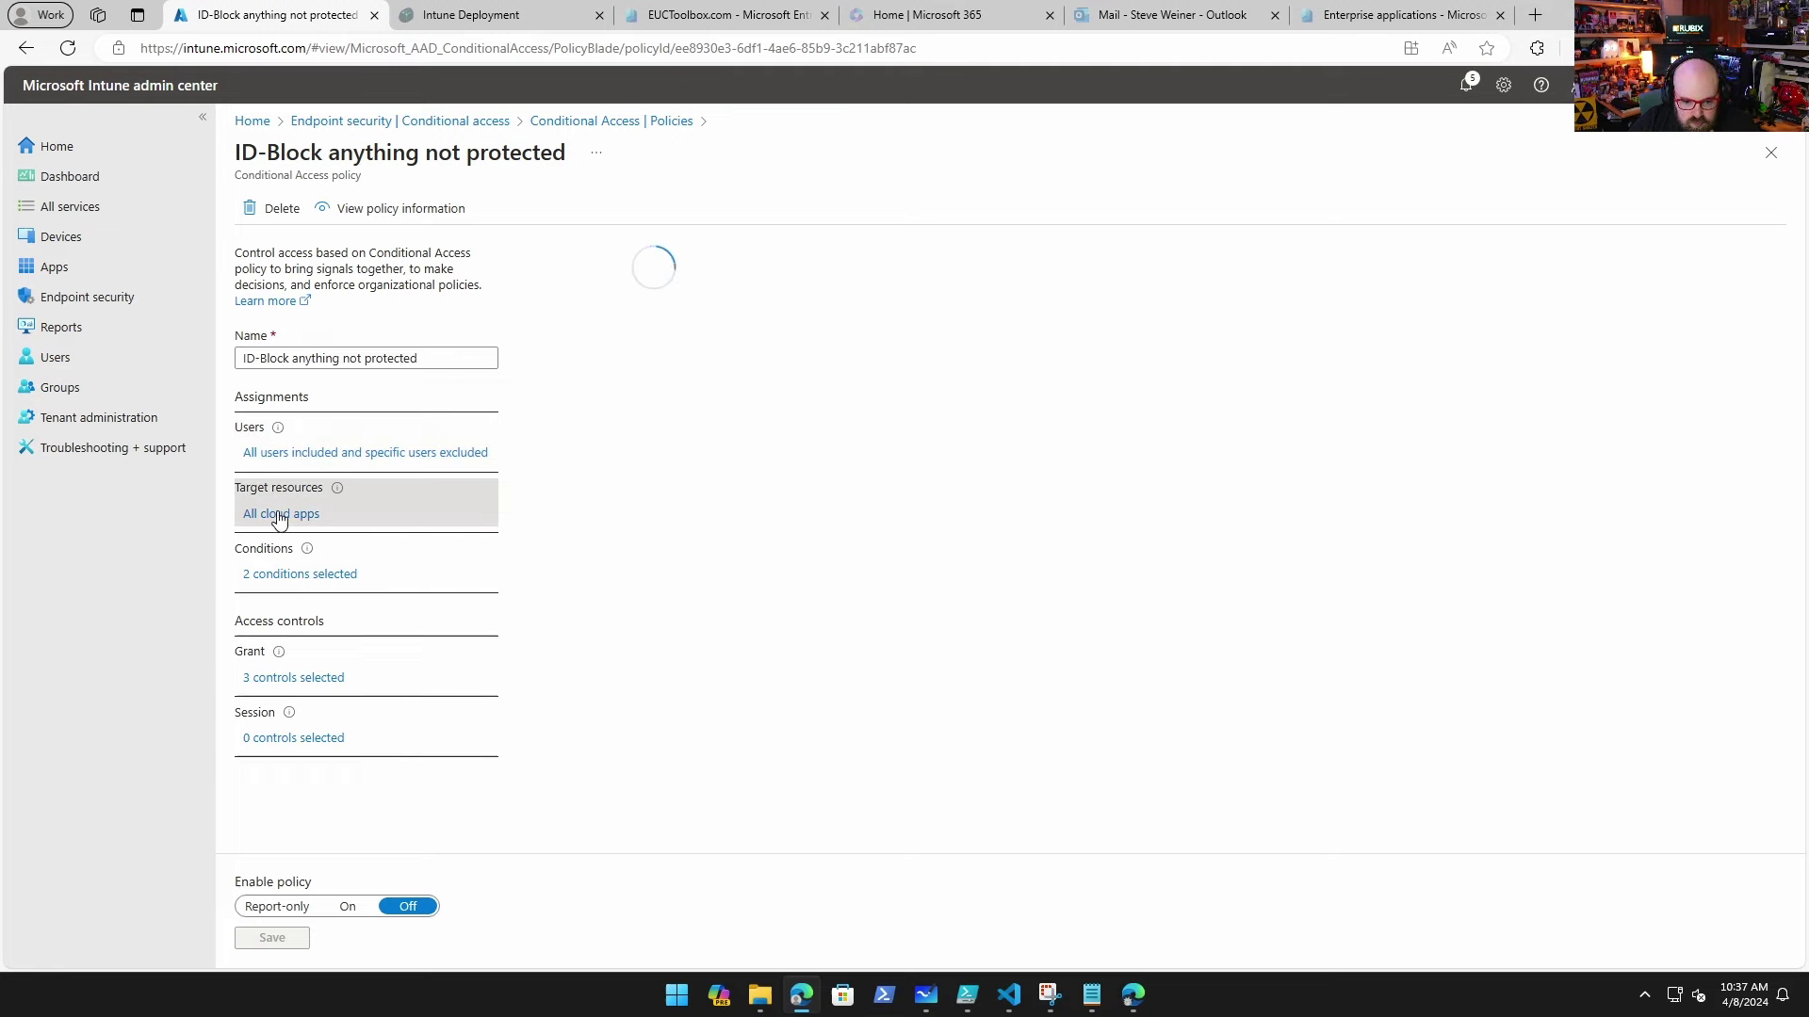
{"action": "left_click", "coordinate": [630, 391]}
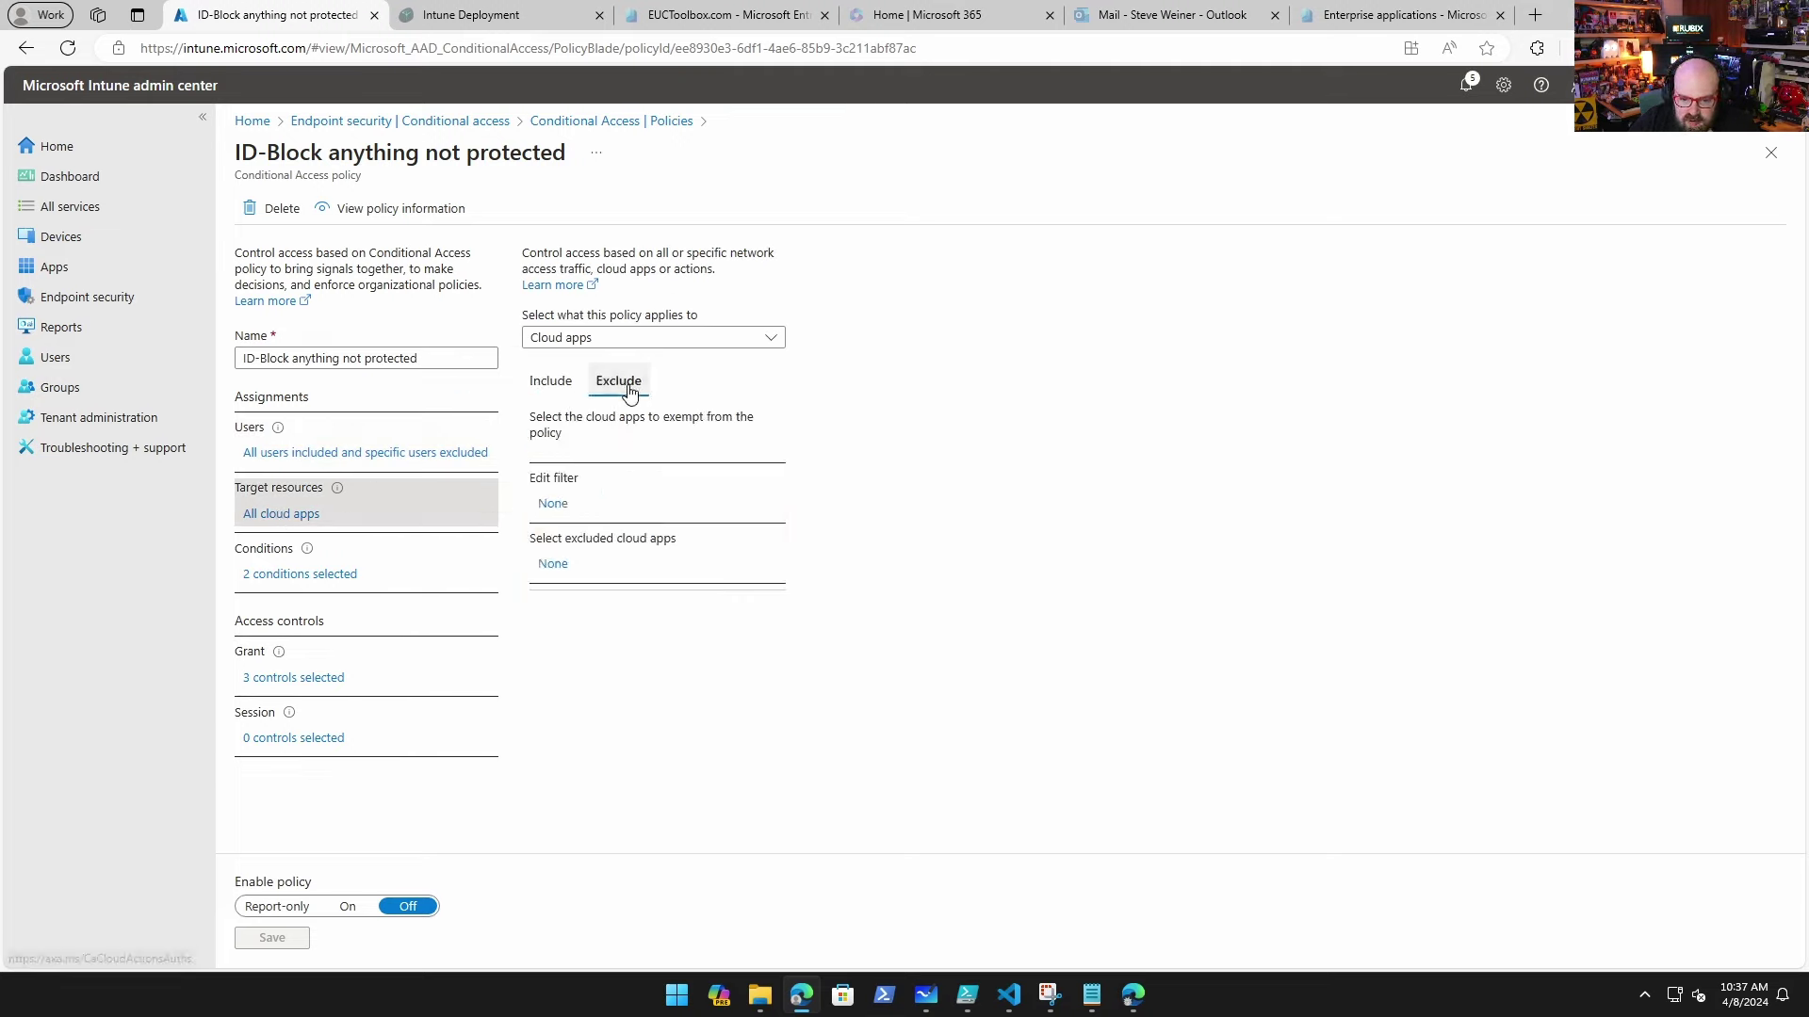
{"action": "left_click", "coordinate": [550, 381]}
Step: Check its device platform conditions and grant controls, then return to the policies list
{"action": "left_click", "coordinate": [289, 575]}
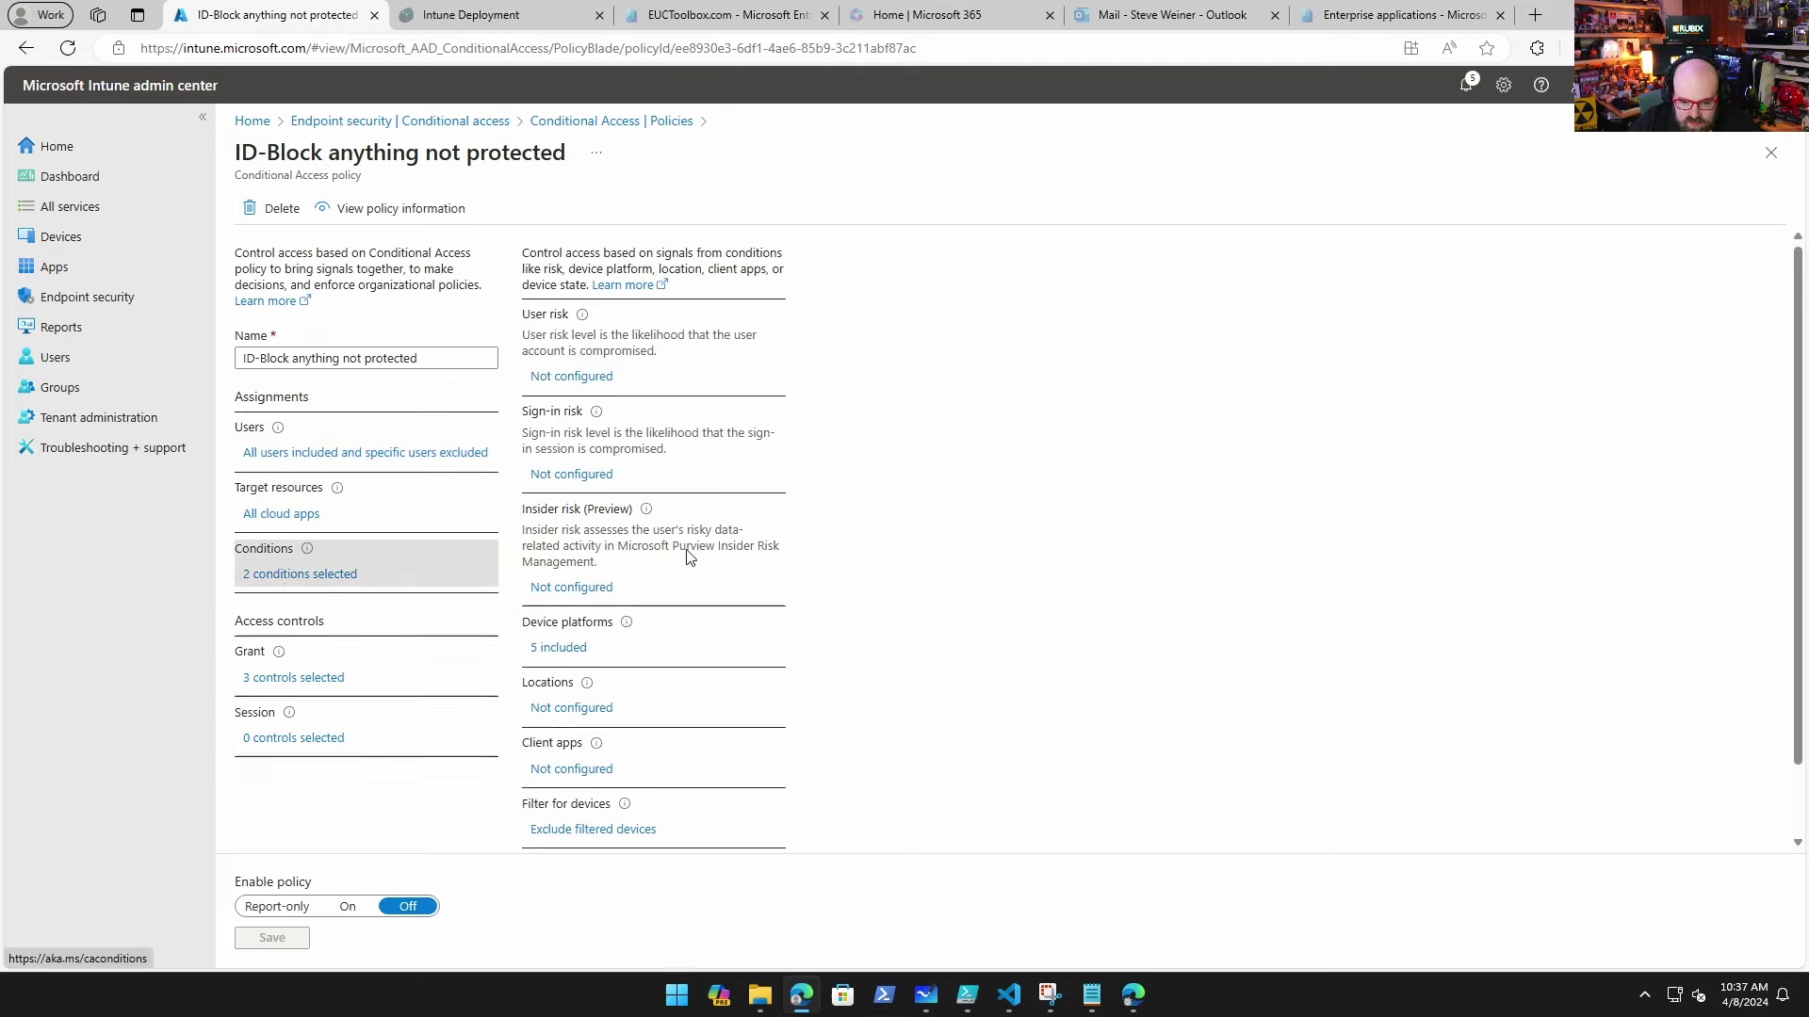
{"action": "left_click", "coordinate": [554, 650]}
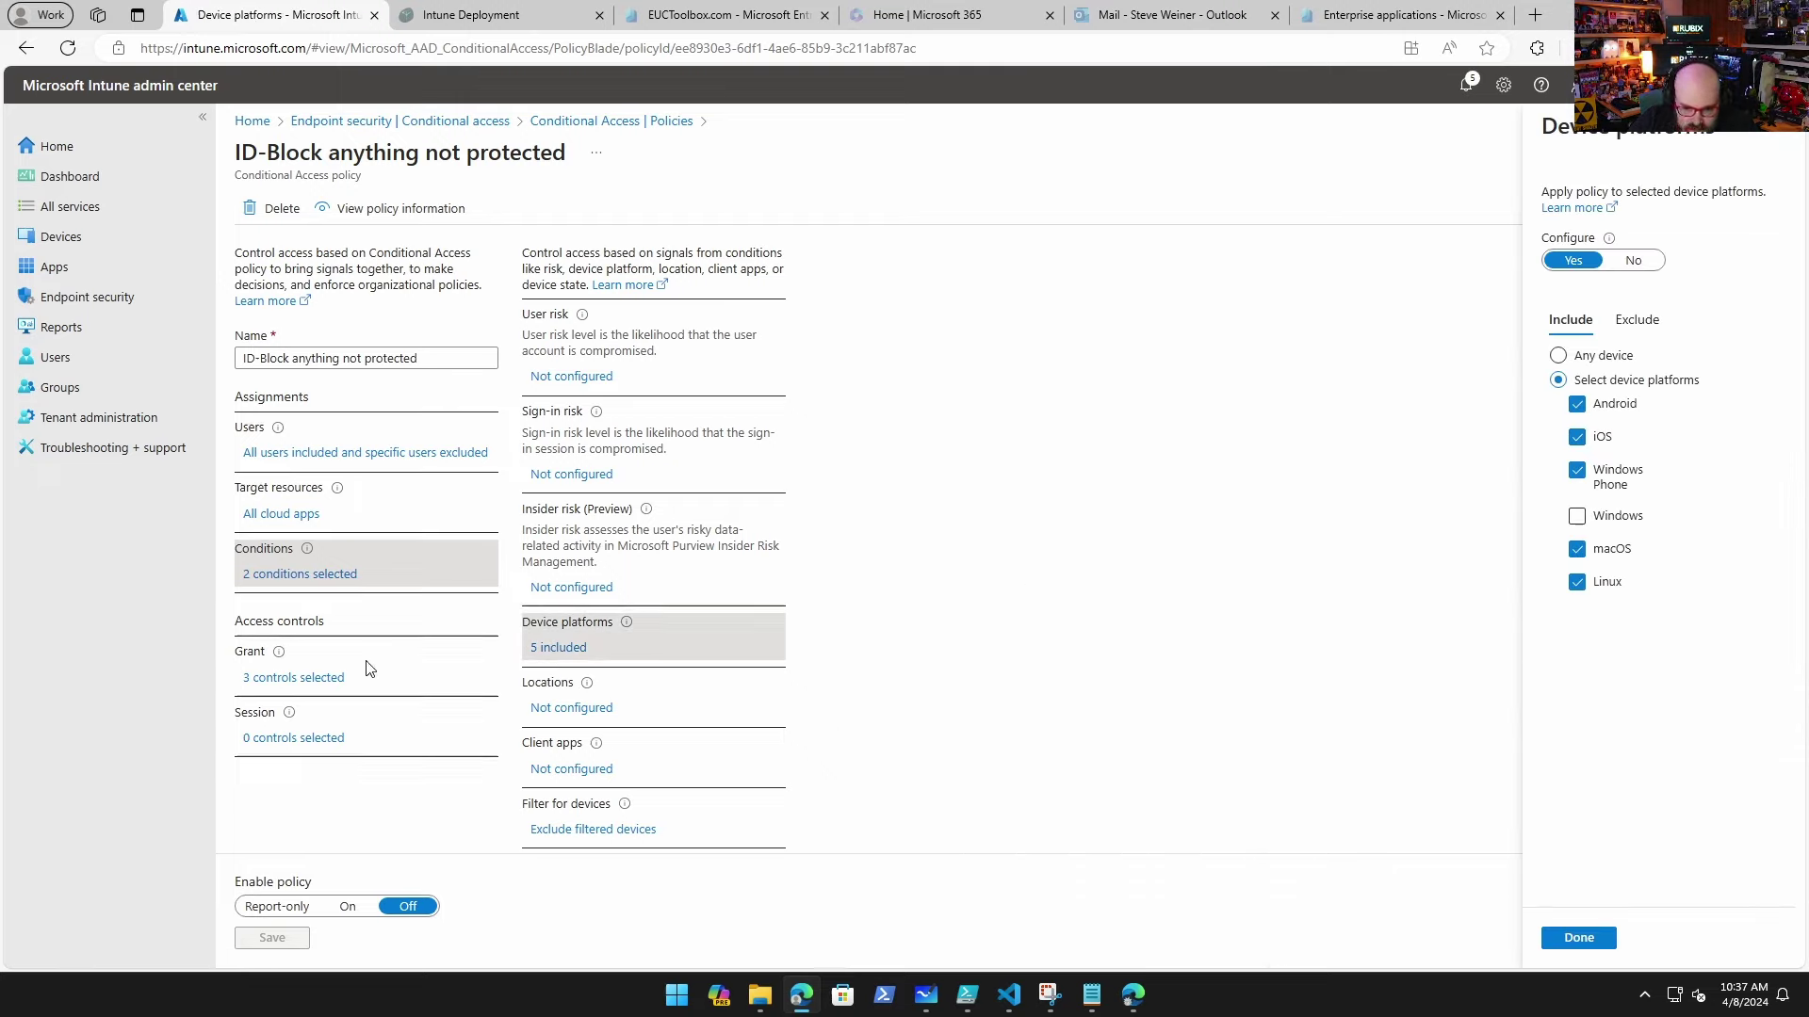
{"action": "left_click", "coordinate": [299, 679]}
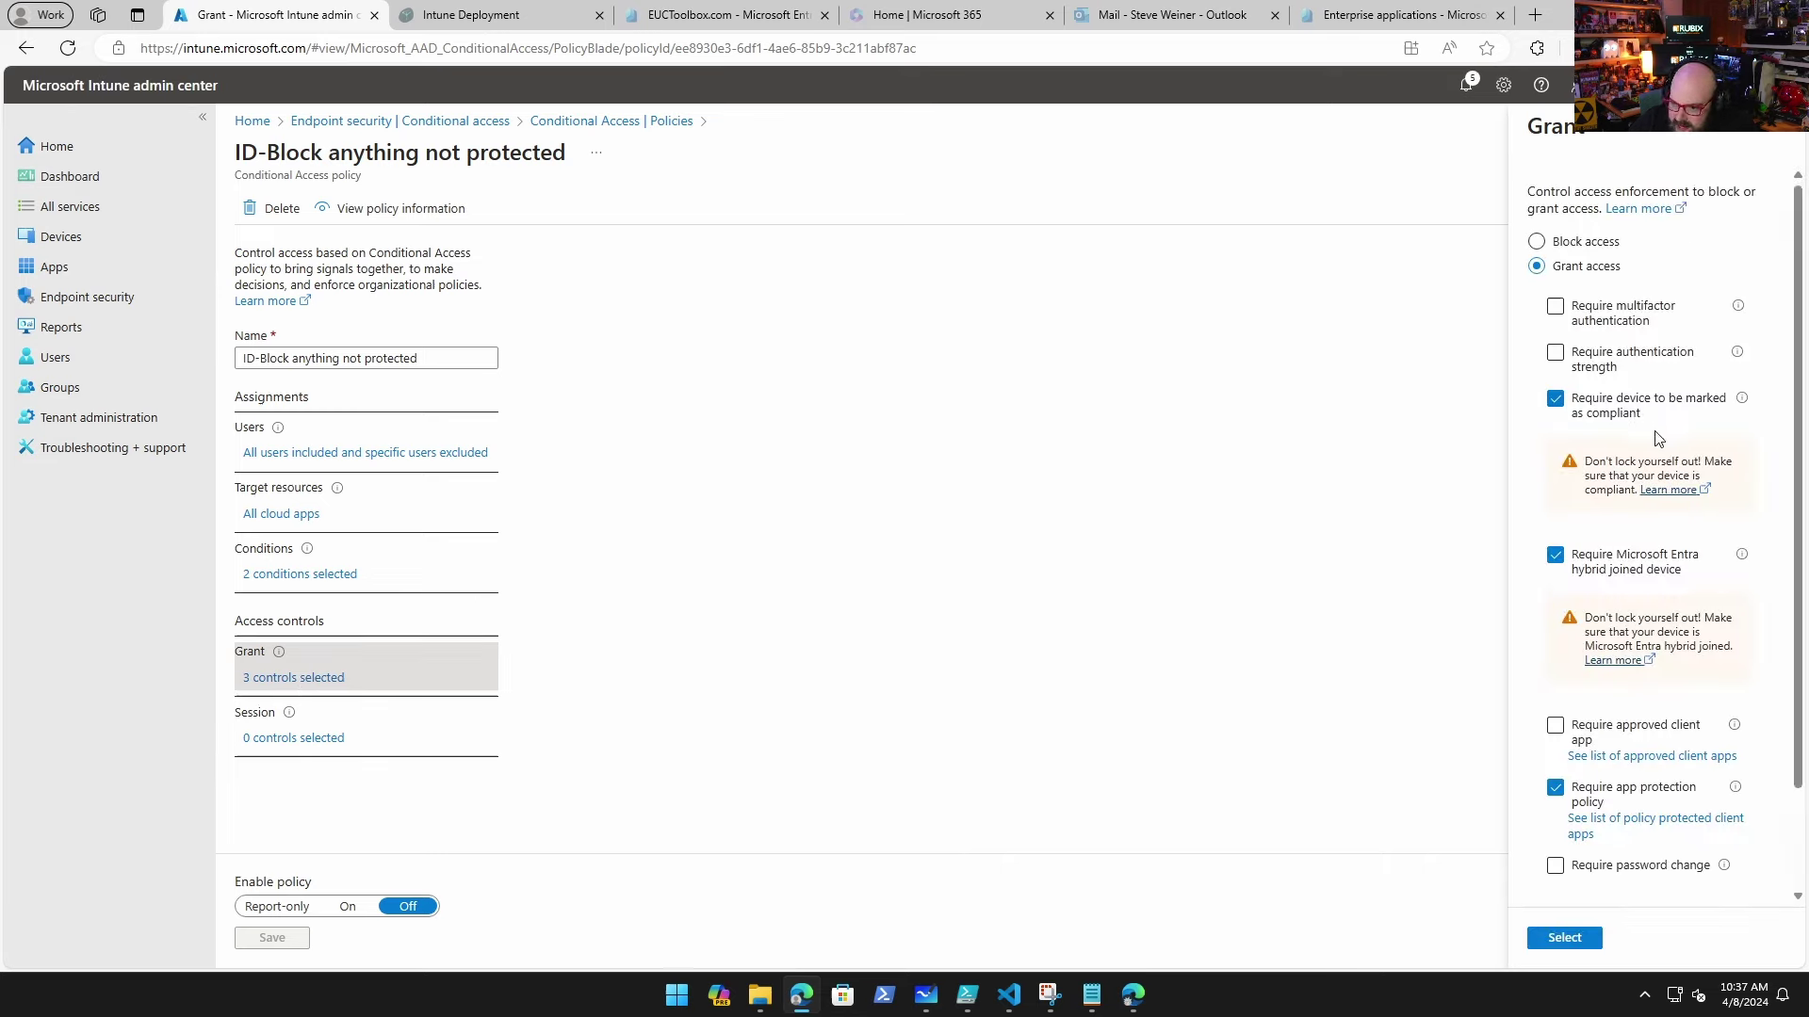
{"action": "scroll", "coordinate": [1674, 415], "scroll_direction": "down", "scroll_amount": 2}
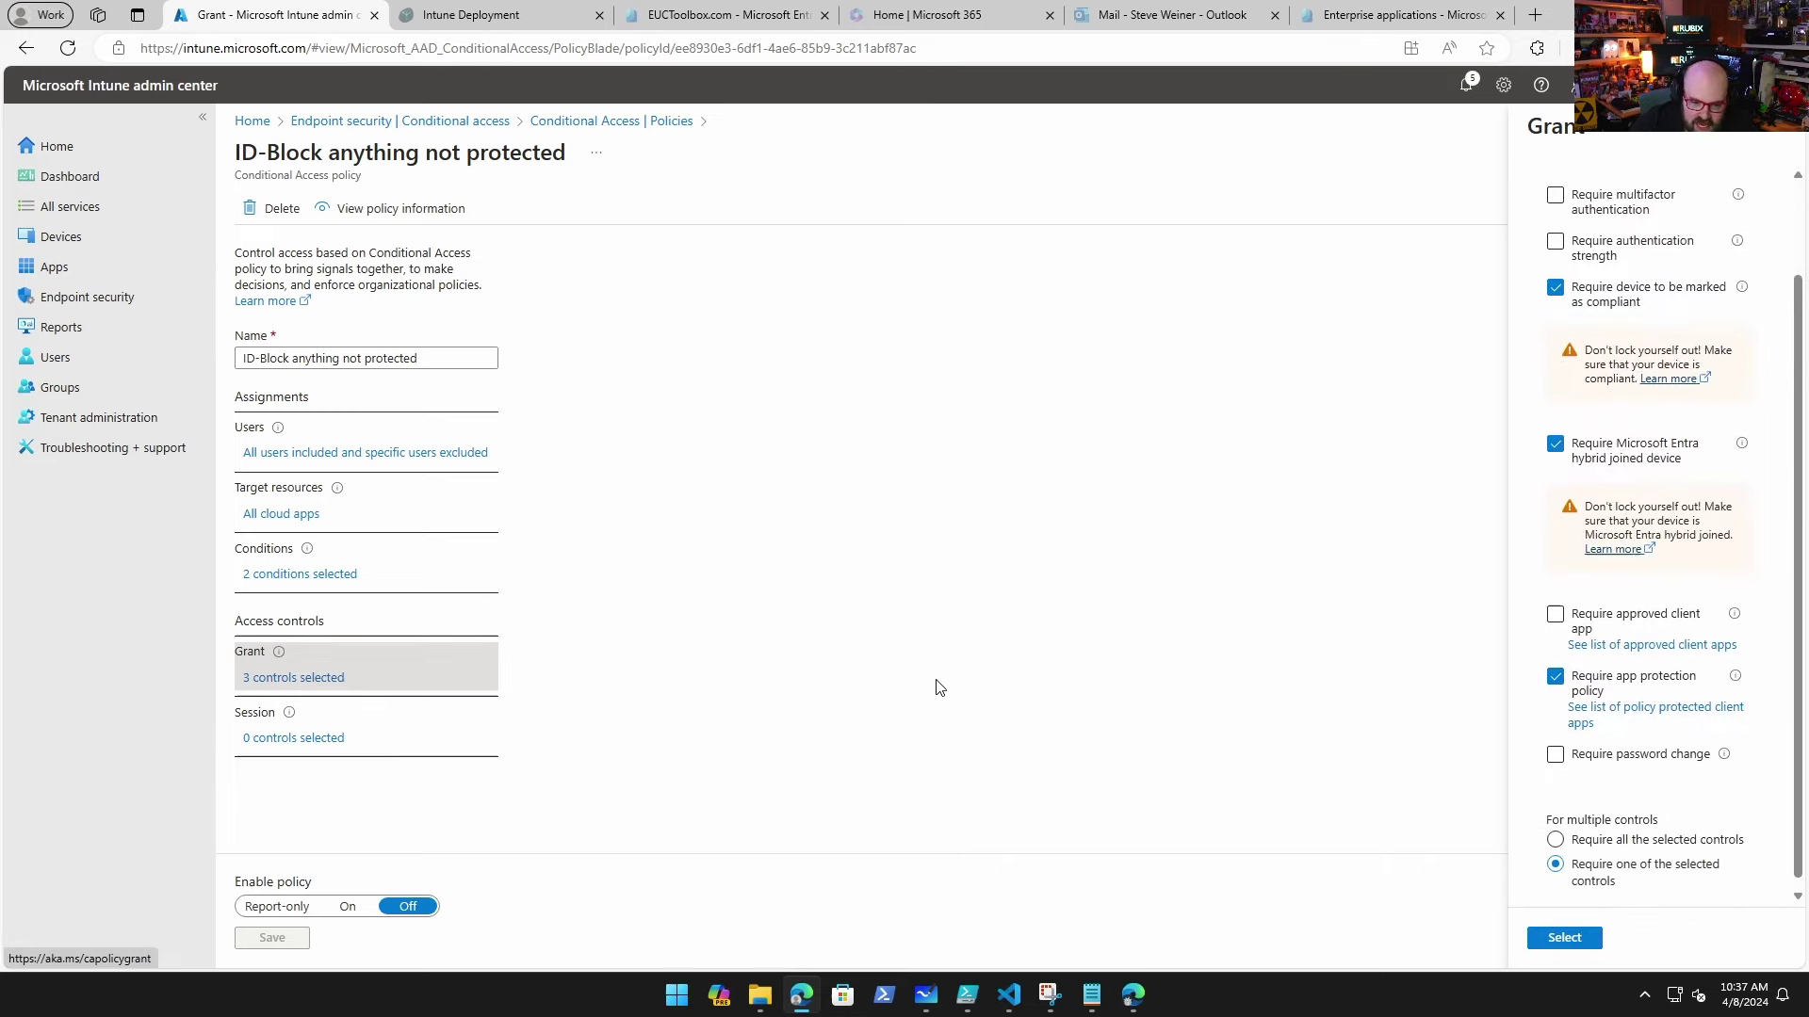
{"action": "left_click", "coordinate": [566, 122]}
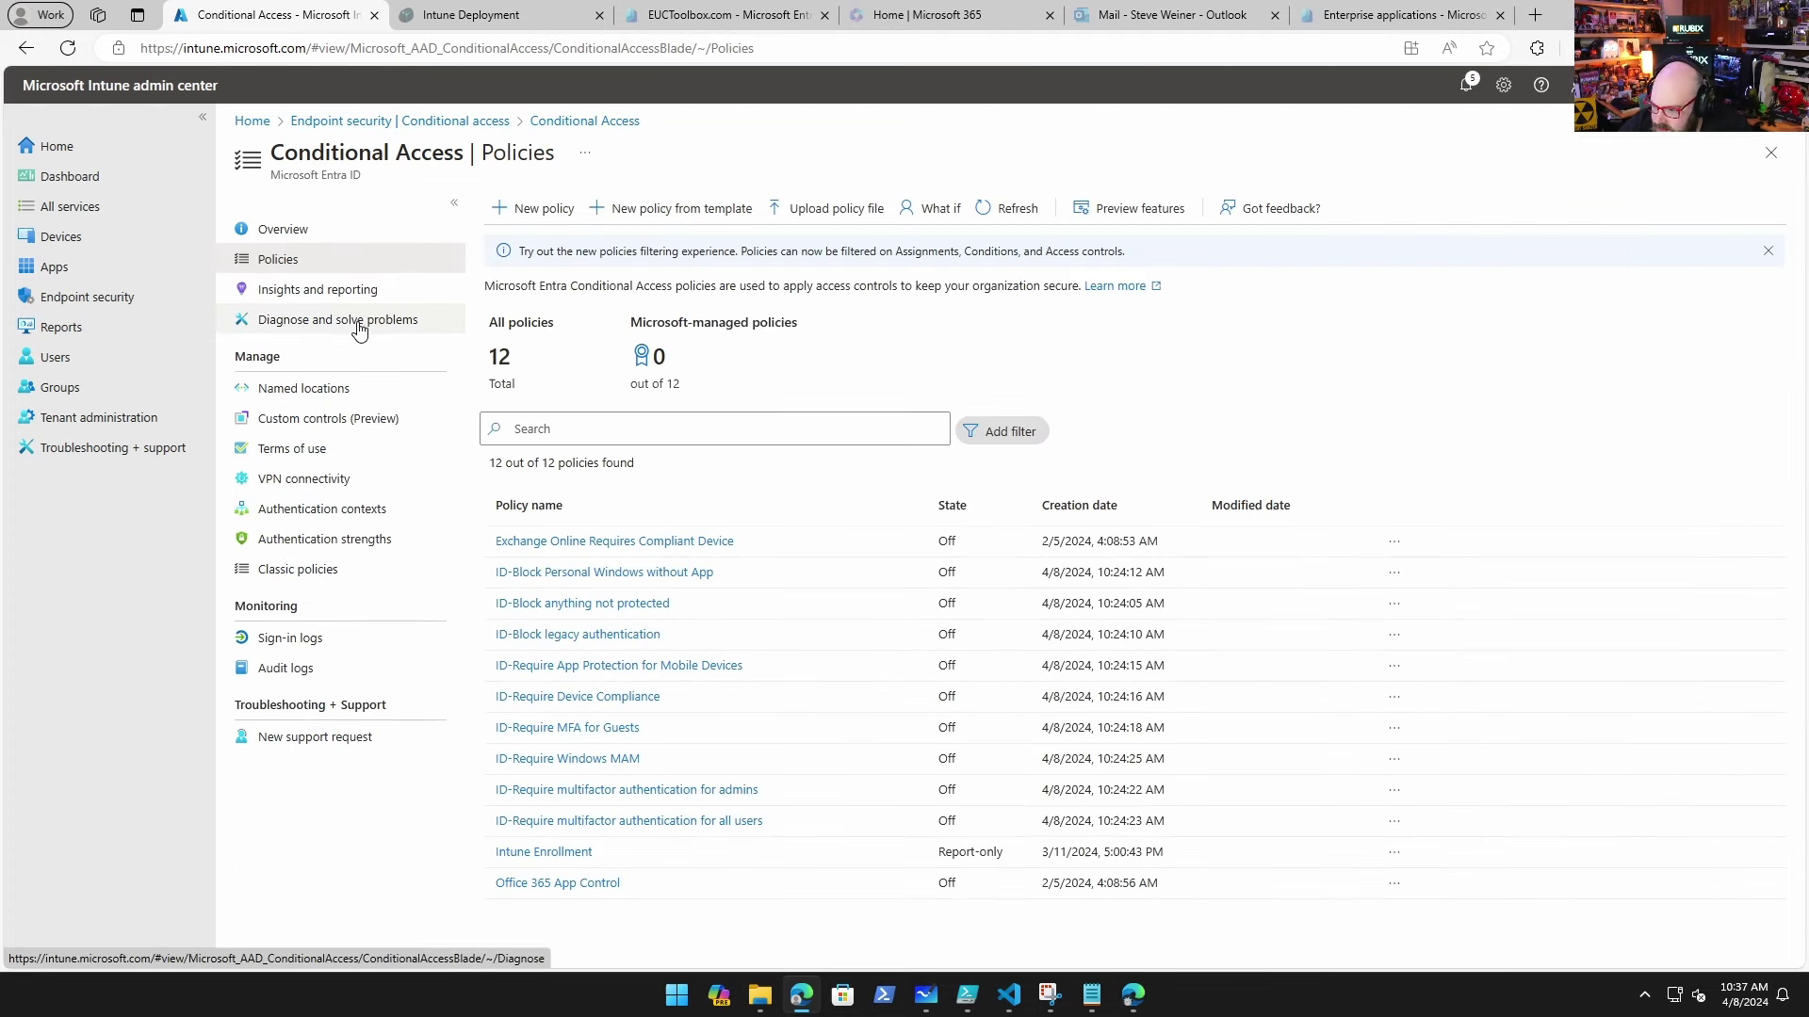
Step: Scroll through the Microsoft-Project app's properties and assignments from All apps
{"action": "left_click", "coordinate": [54, 267]}
{"action": "left_click", "coordinate": [291, 273]}
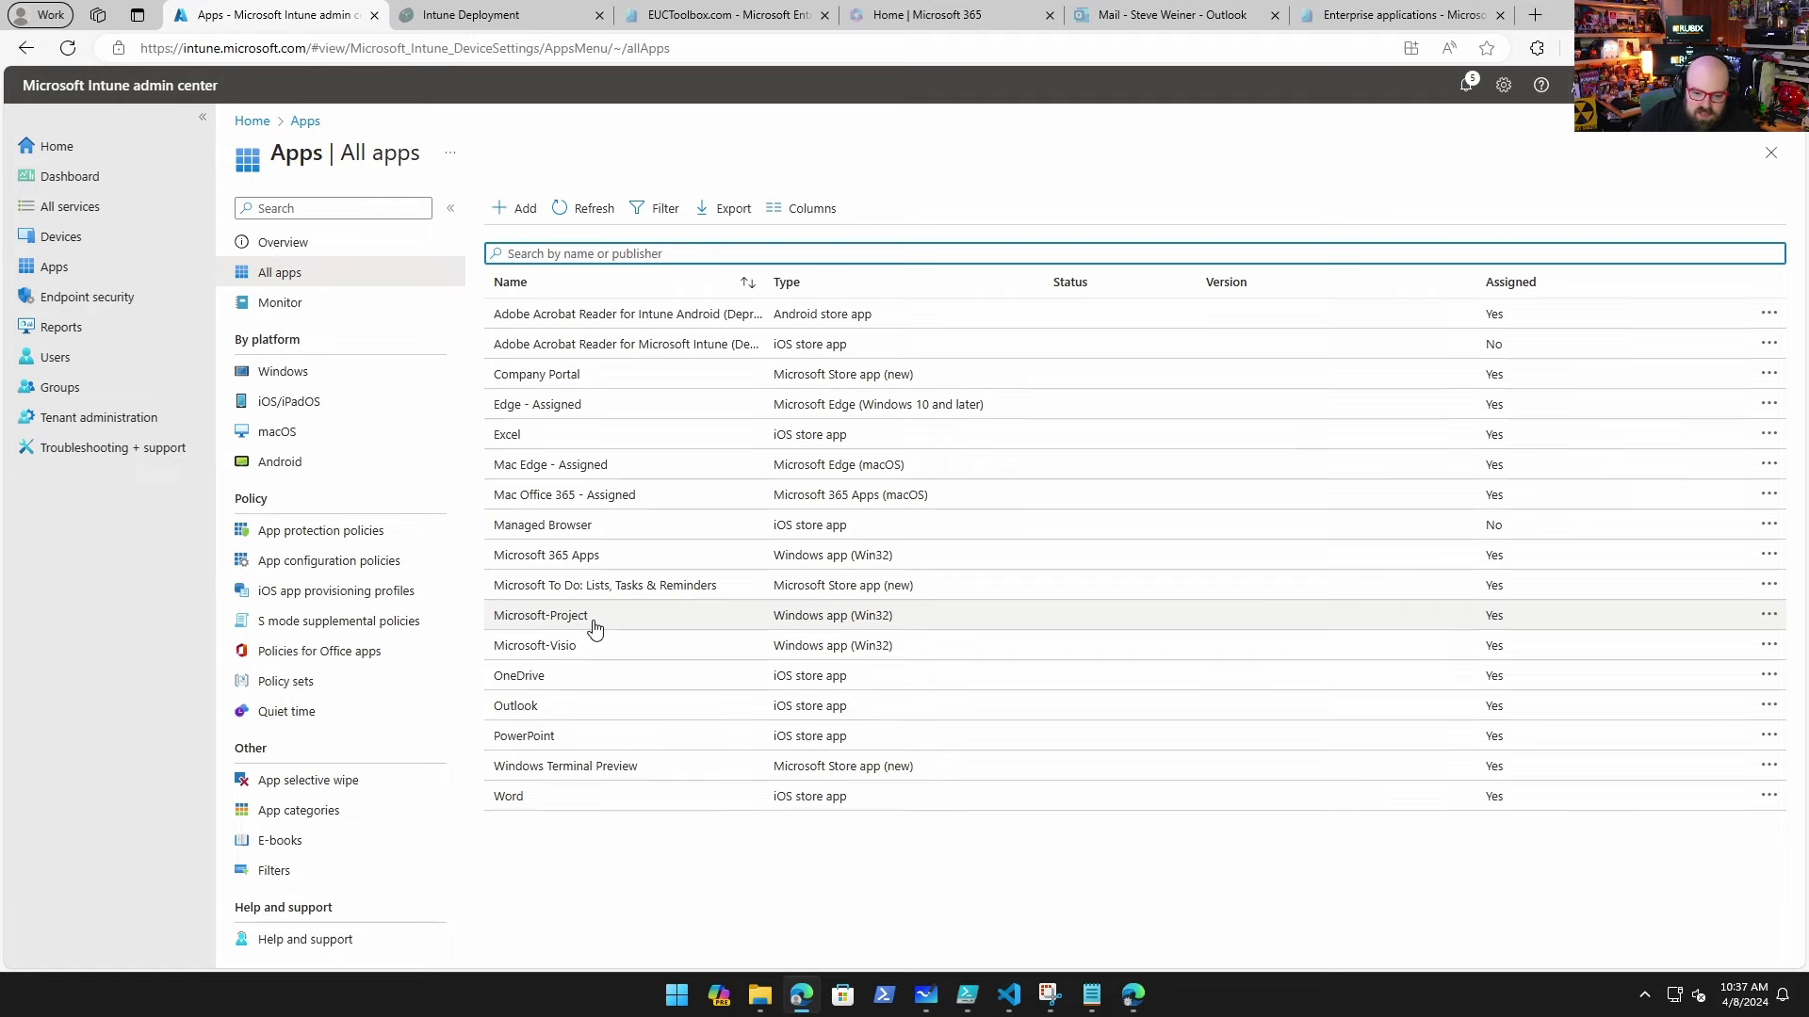
{"action": "left_click", "coordinate": [588, 616]}
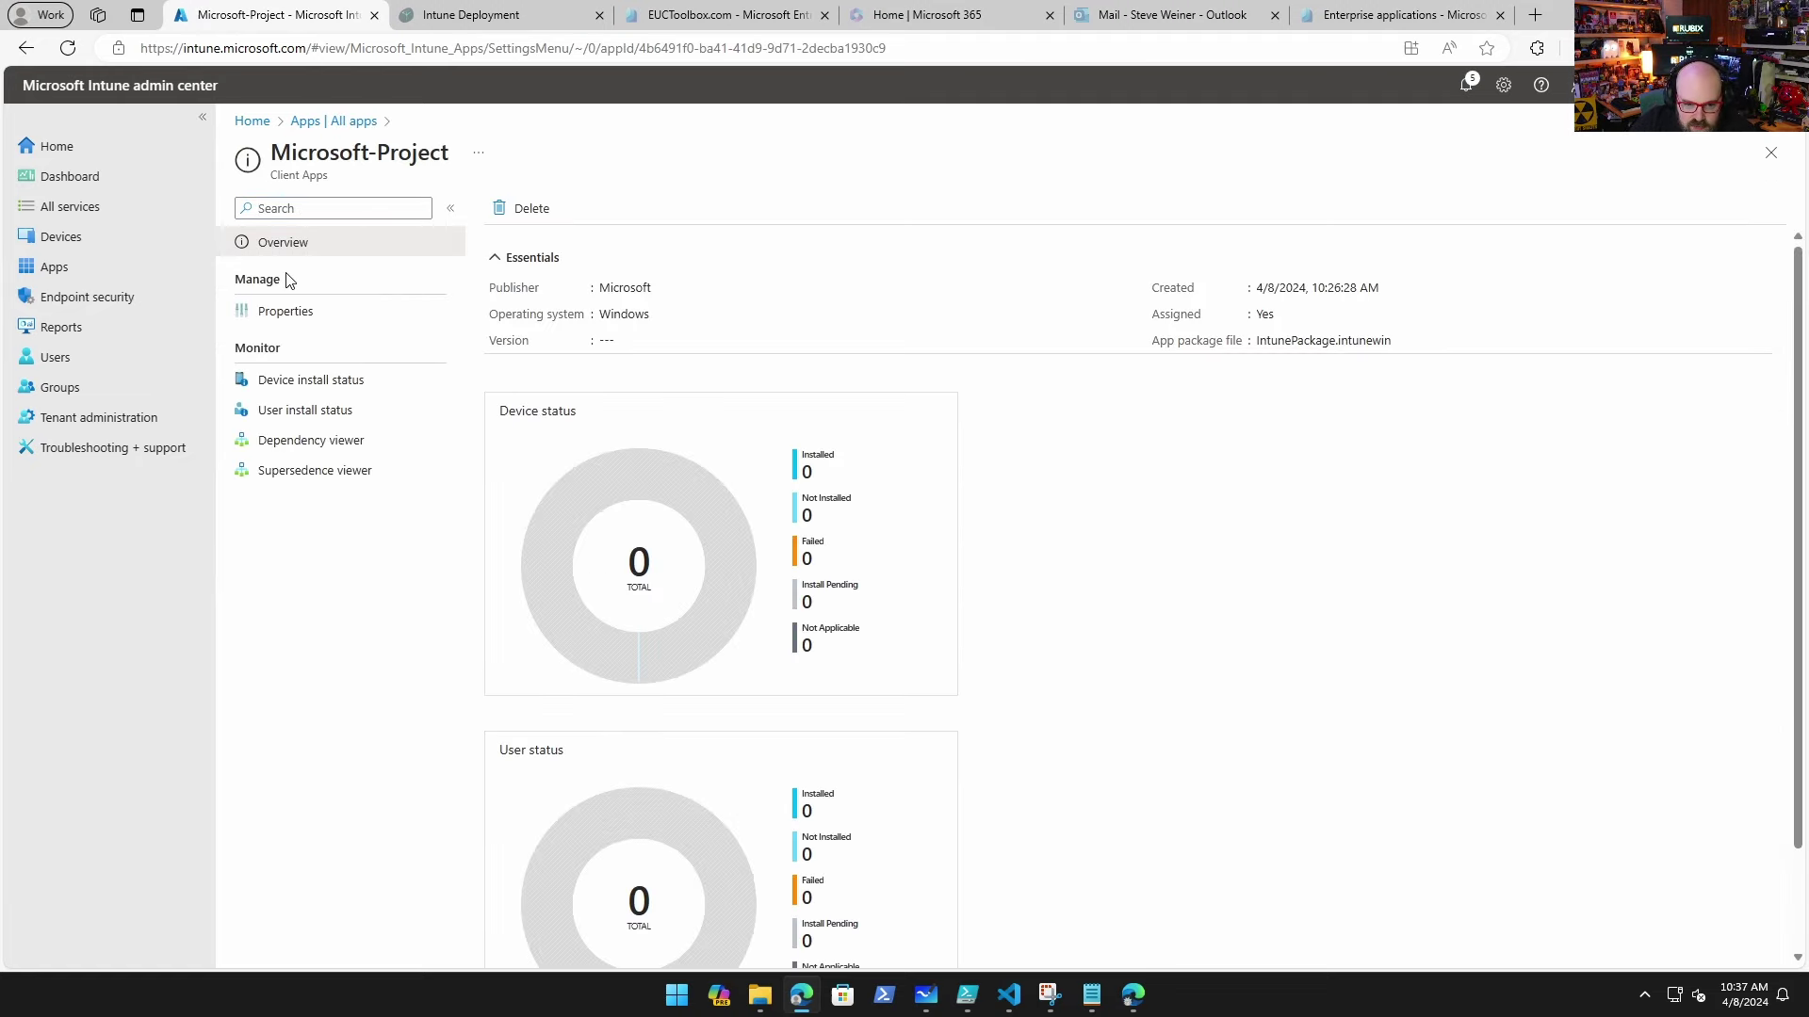
{"action": "left_click", "coordinate": [290, 318]}
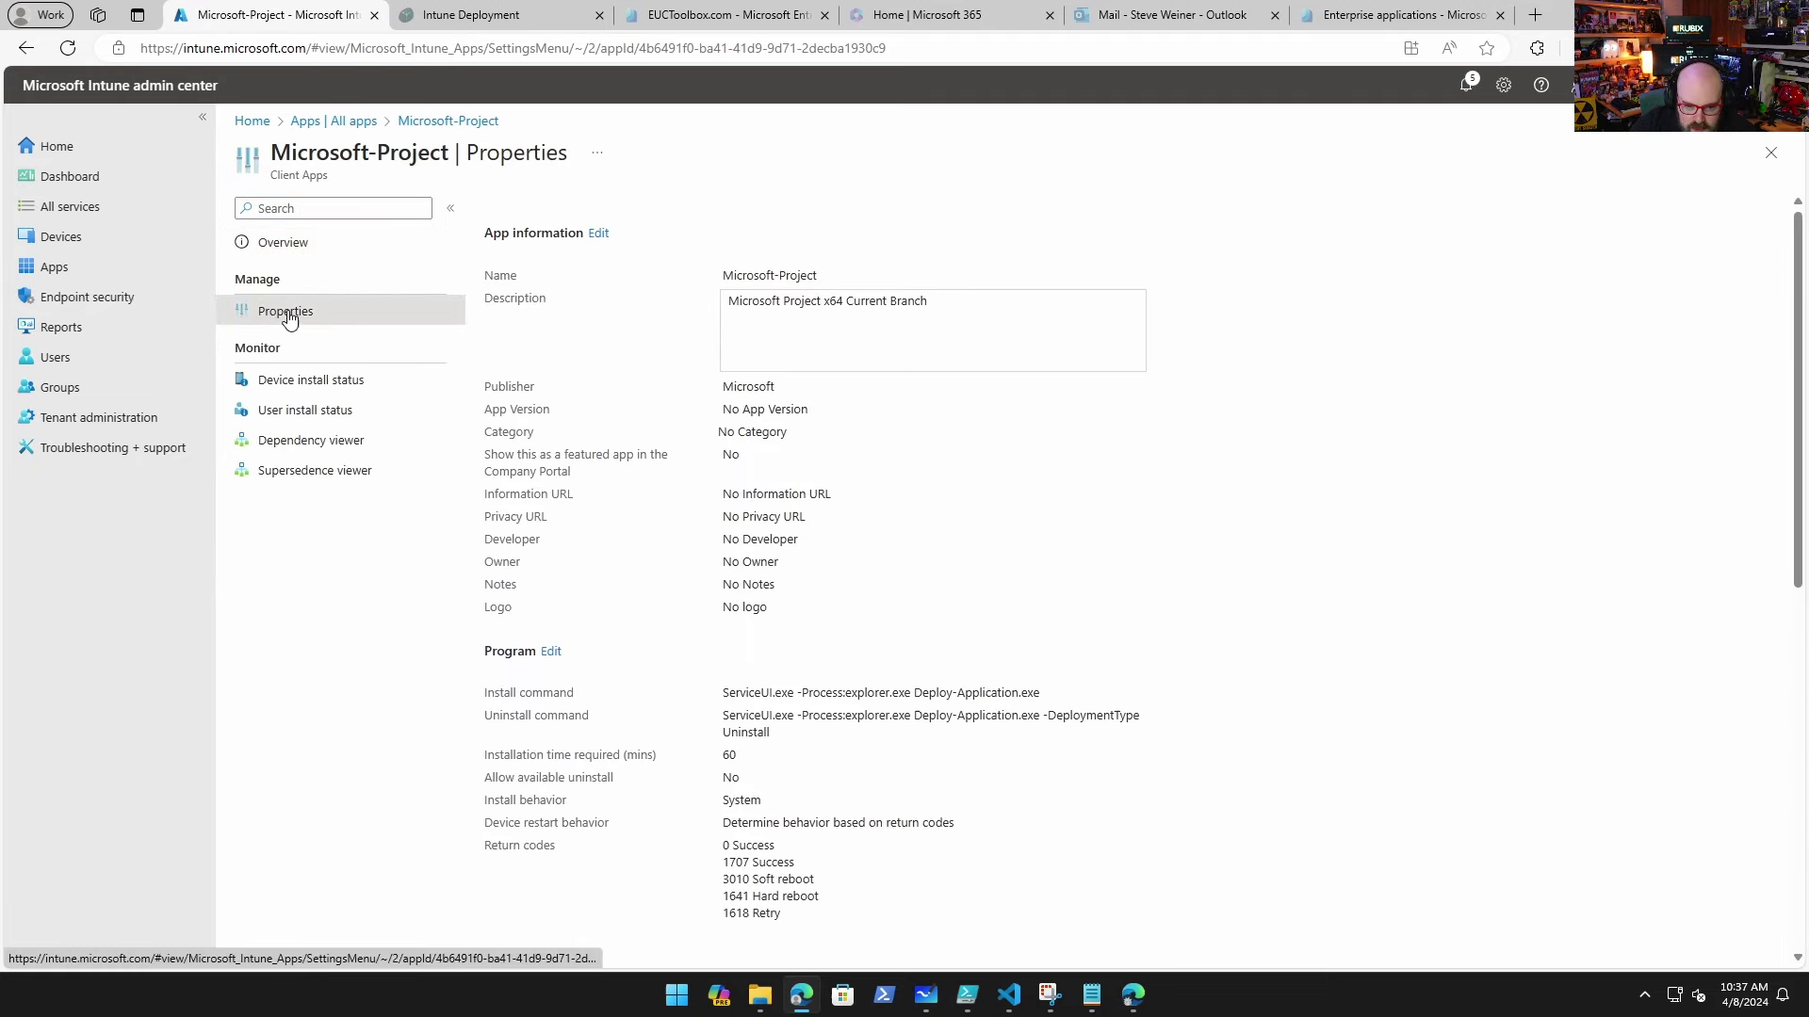
{"action": "scroll", "coordinate": [1139, 533], "scroll_direction": "down", "scroll_amount": 7}
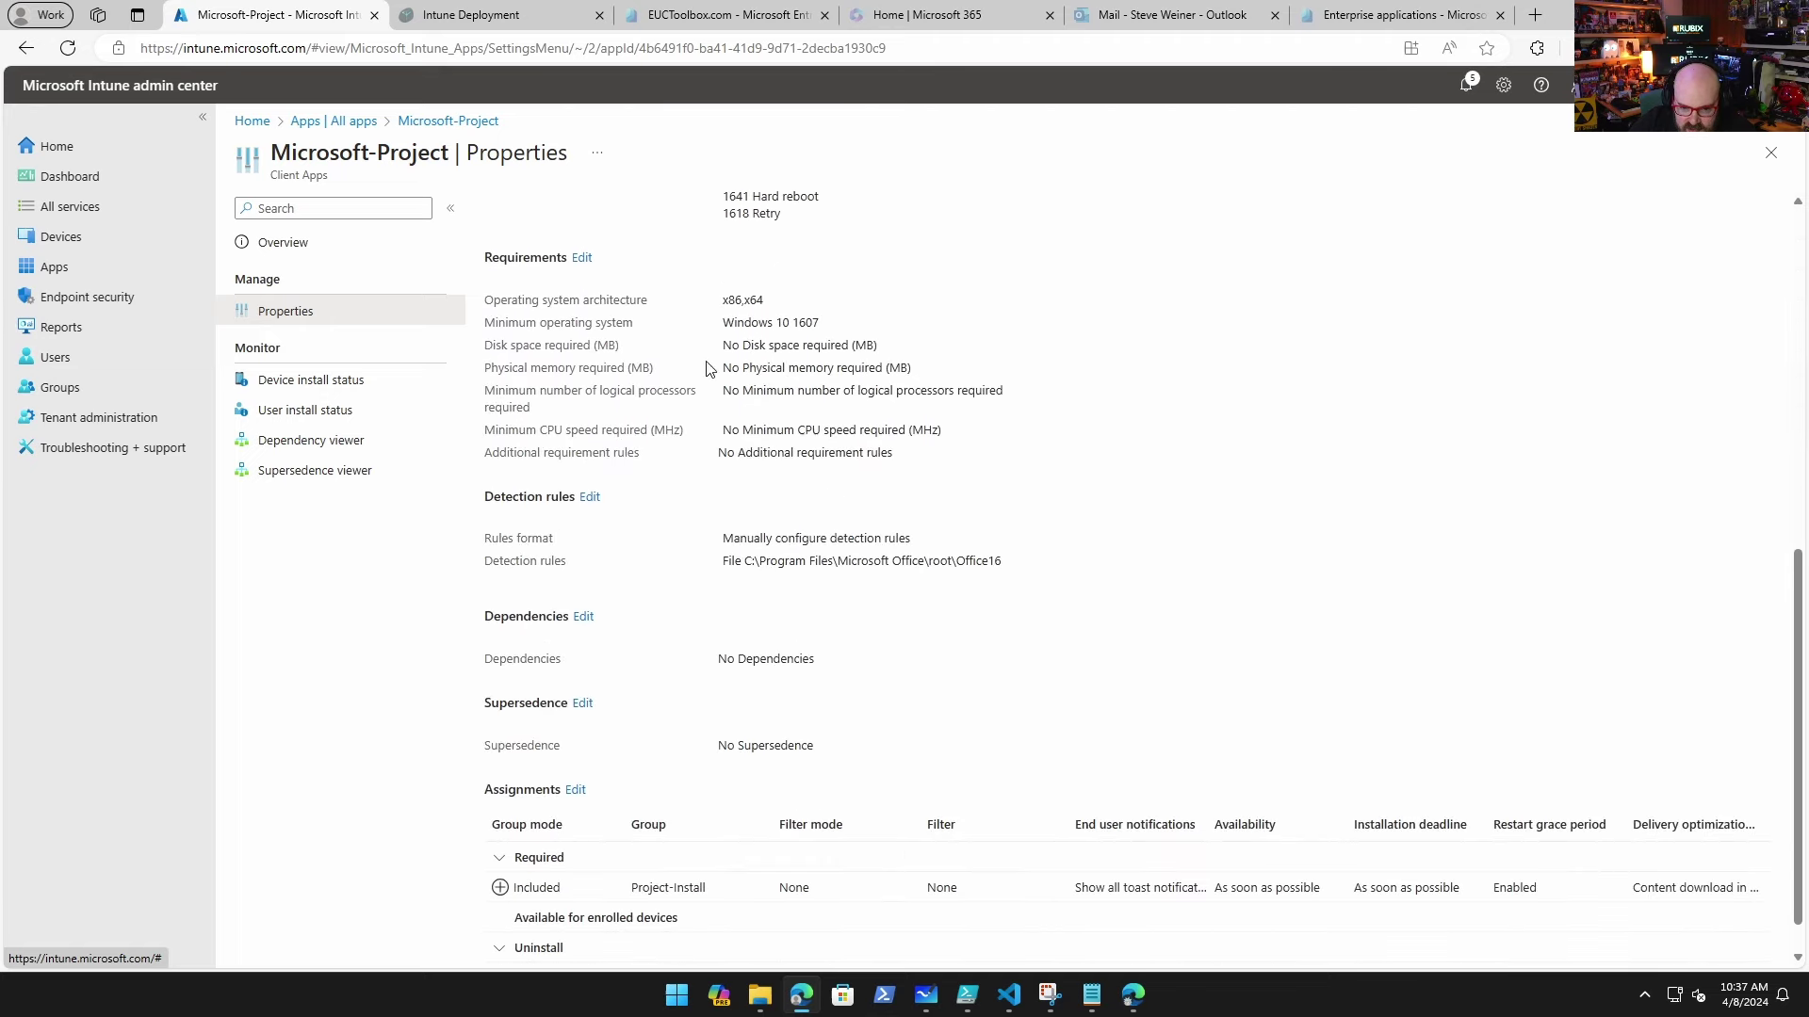
{"action": "scroll", "coordinate": [657, 664], "scroll_direction": "down", "scroll_amount": 1}
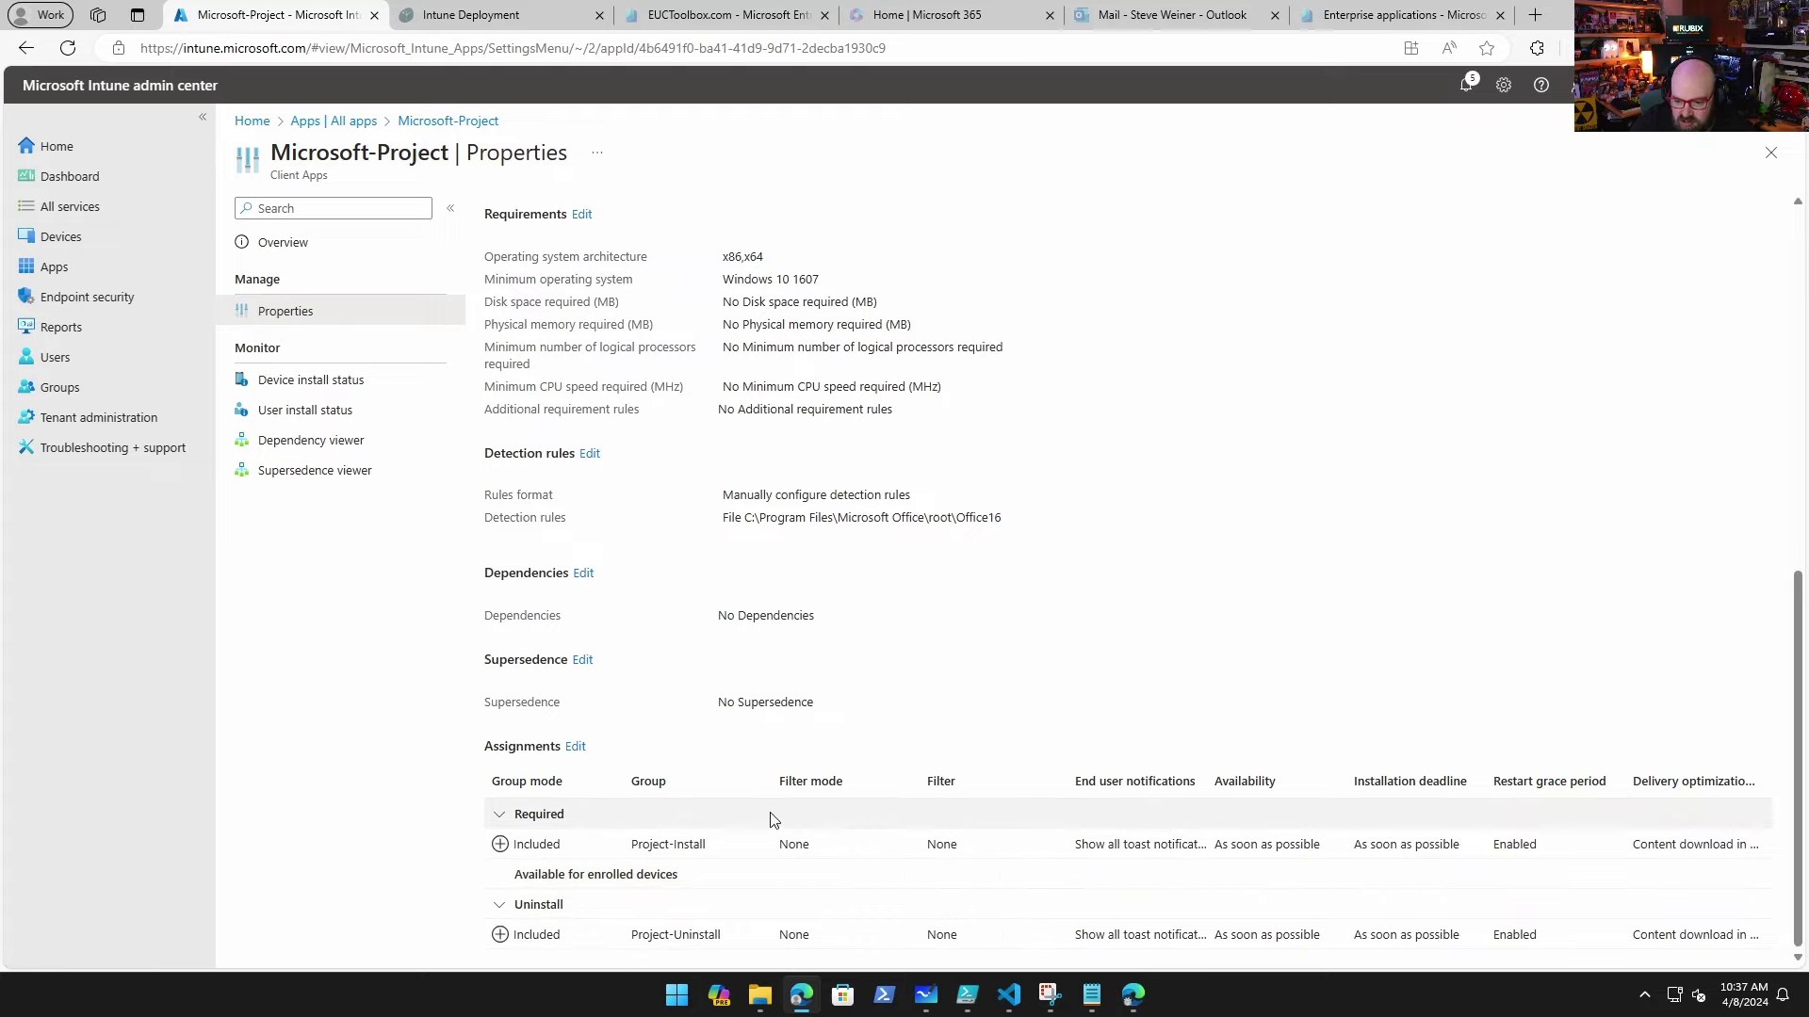
{"action": "scroll", "coordinate": [659, 780], "scroll_direction": "up", "scroll_amount": 1}
{"action": "scroll", "coordinate": [659, 780], "scroll_direction": "up", "scroll_amount": 4}
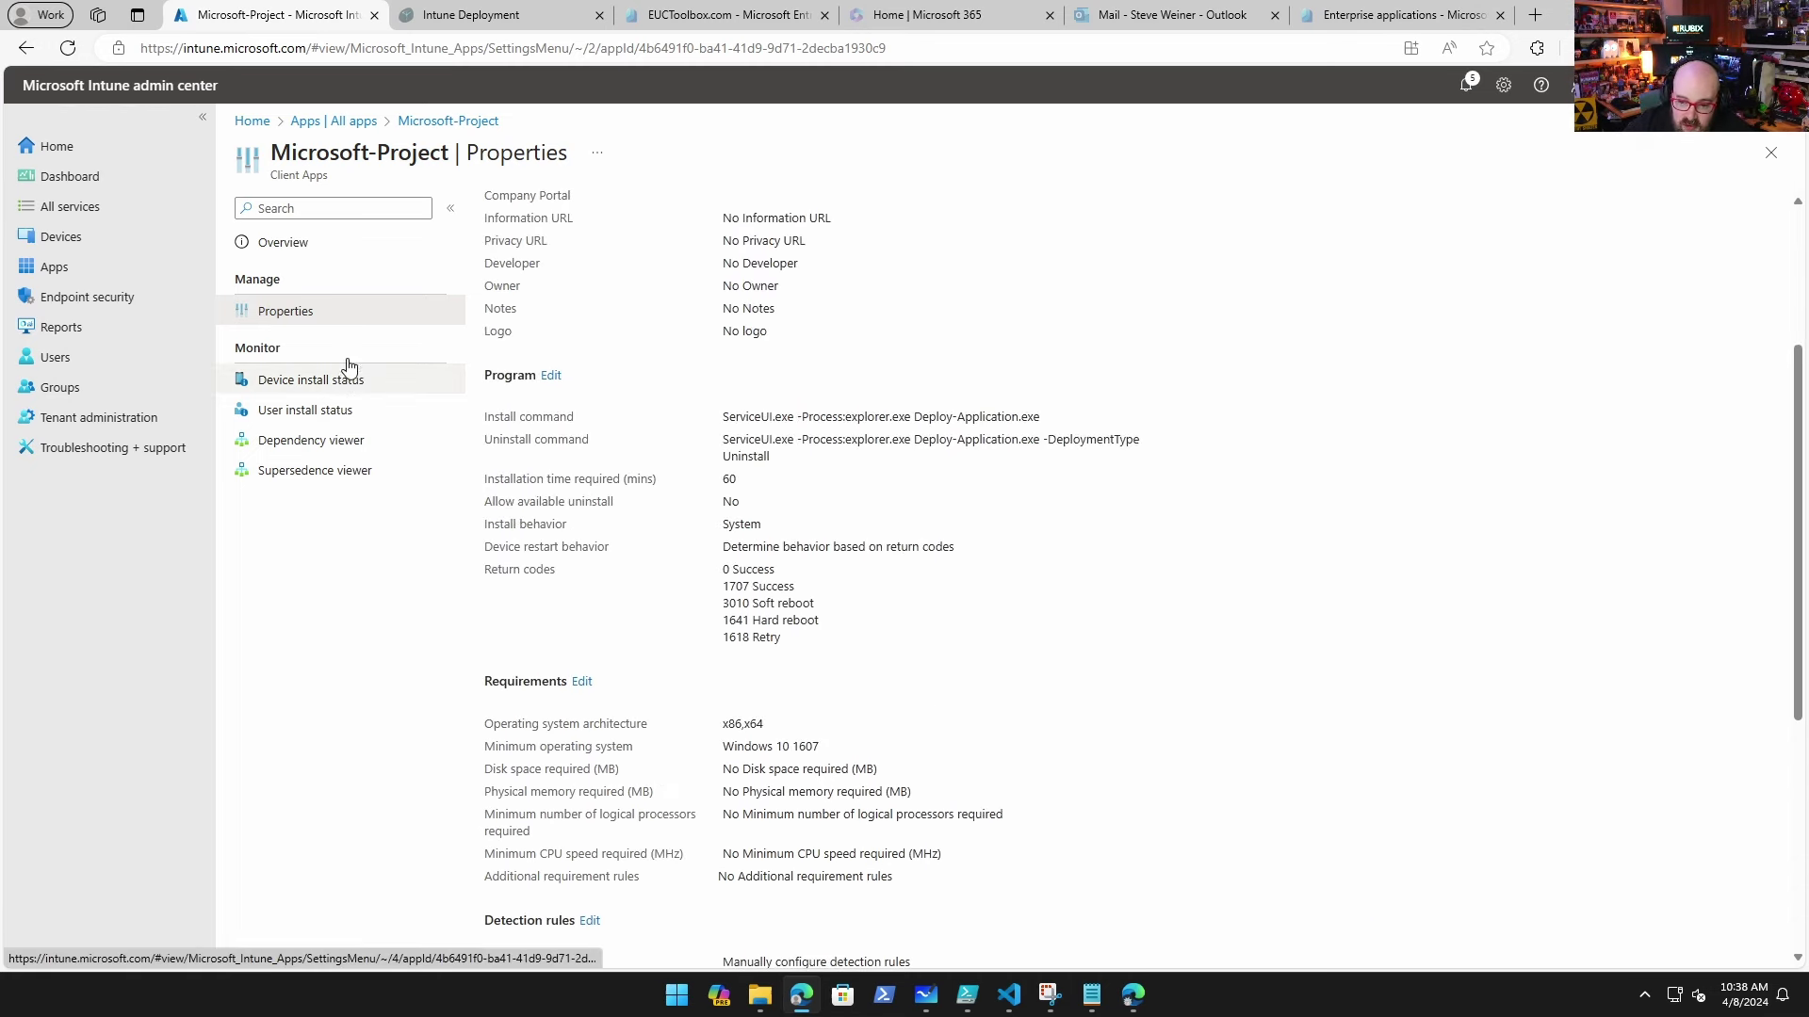
{"action": "scroll", "coordinate": [541, 307], "scroll_direction": "up", "scroll_amount": 3}
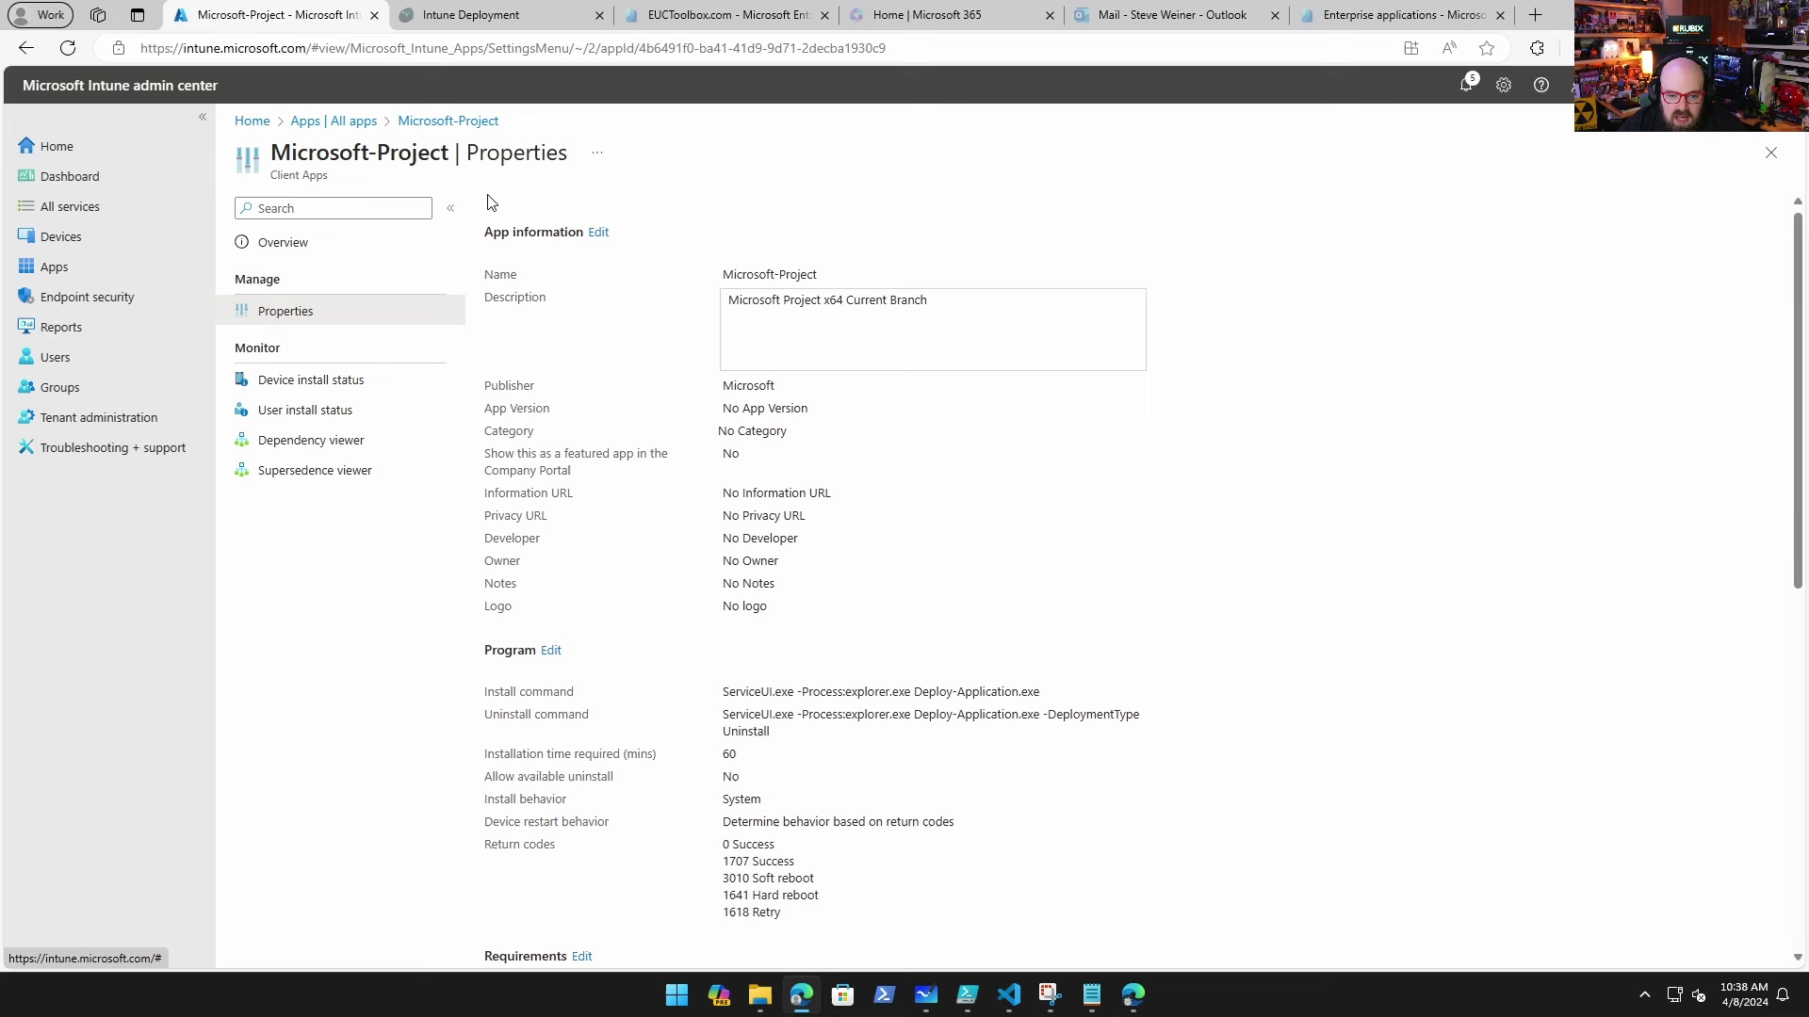
Step: Review the Microsoft 365 Apps properties, including install command setup.exe /configure Configuration.xml
{"action": "left_click", "coordinate": [331, 123]}
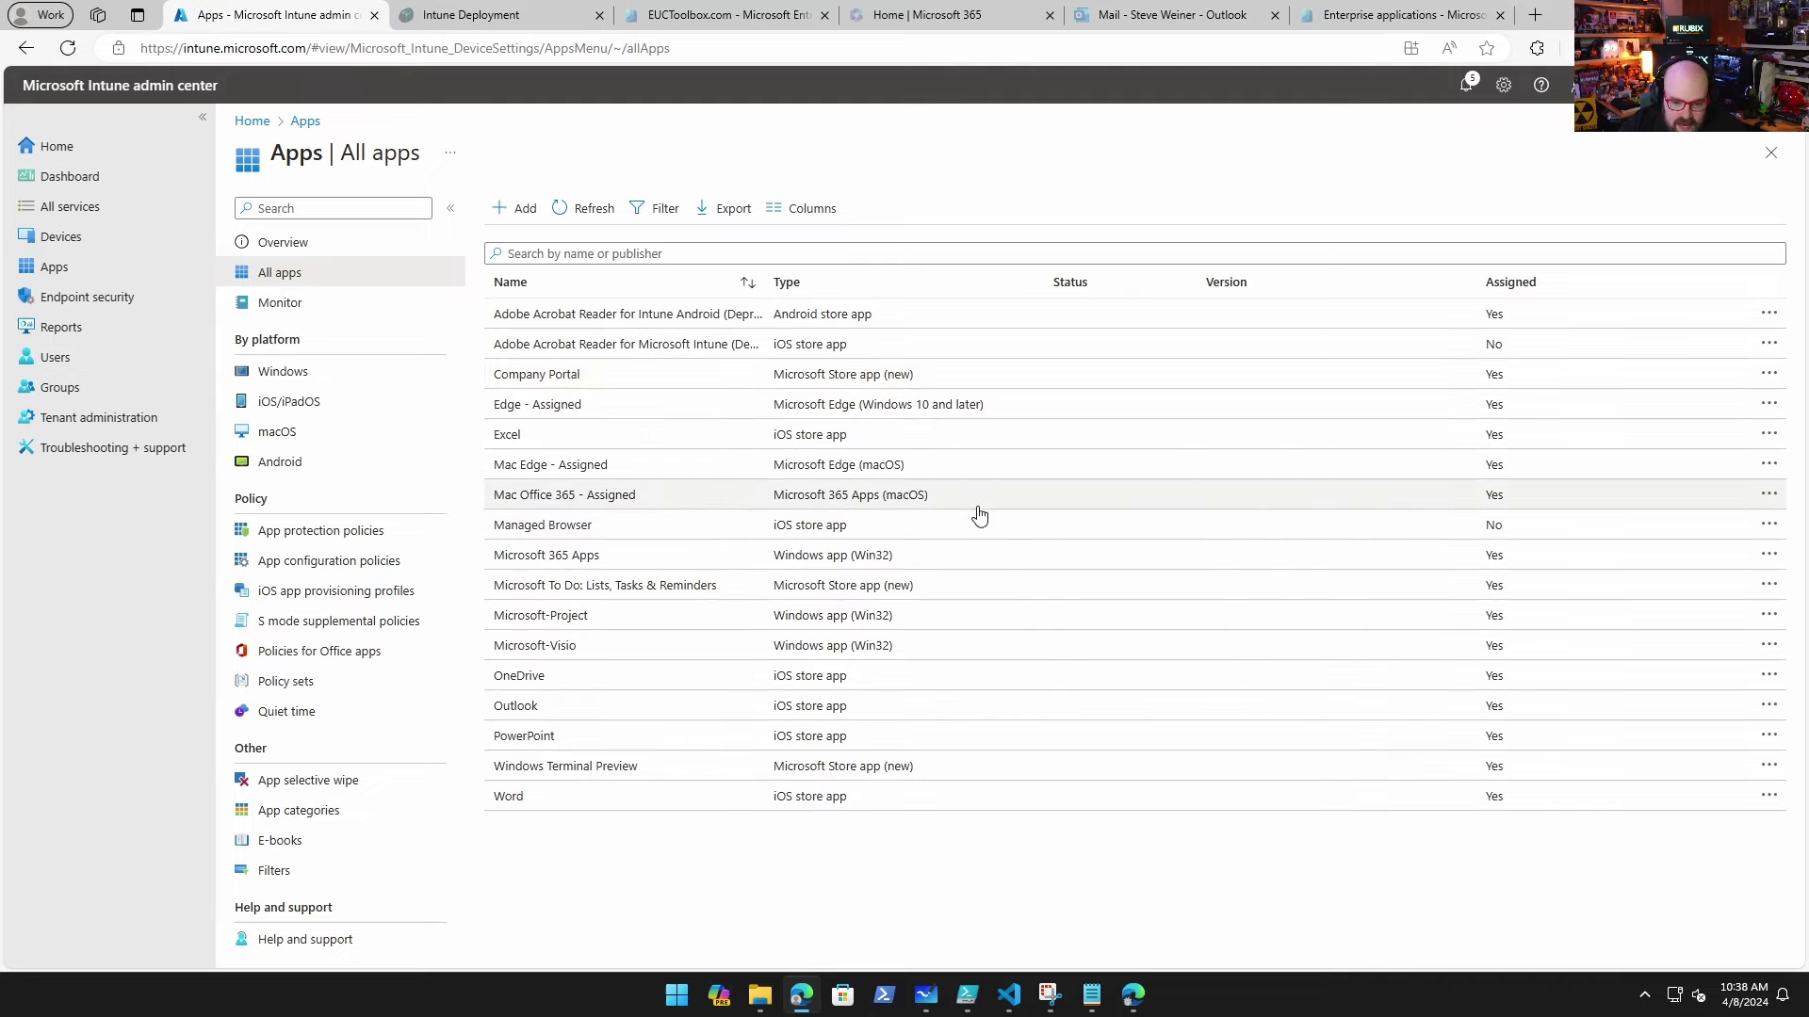
{"action": "left_click", "coordinate": [671, 560]}
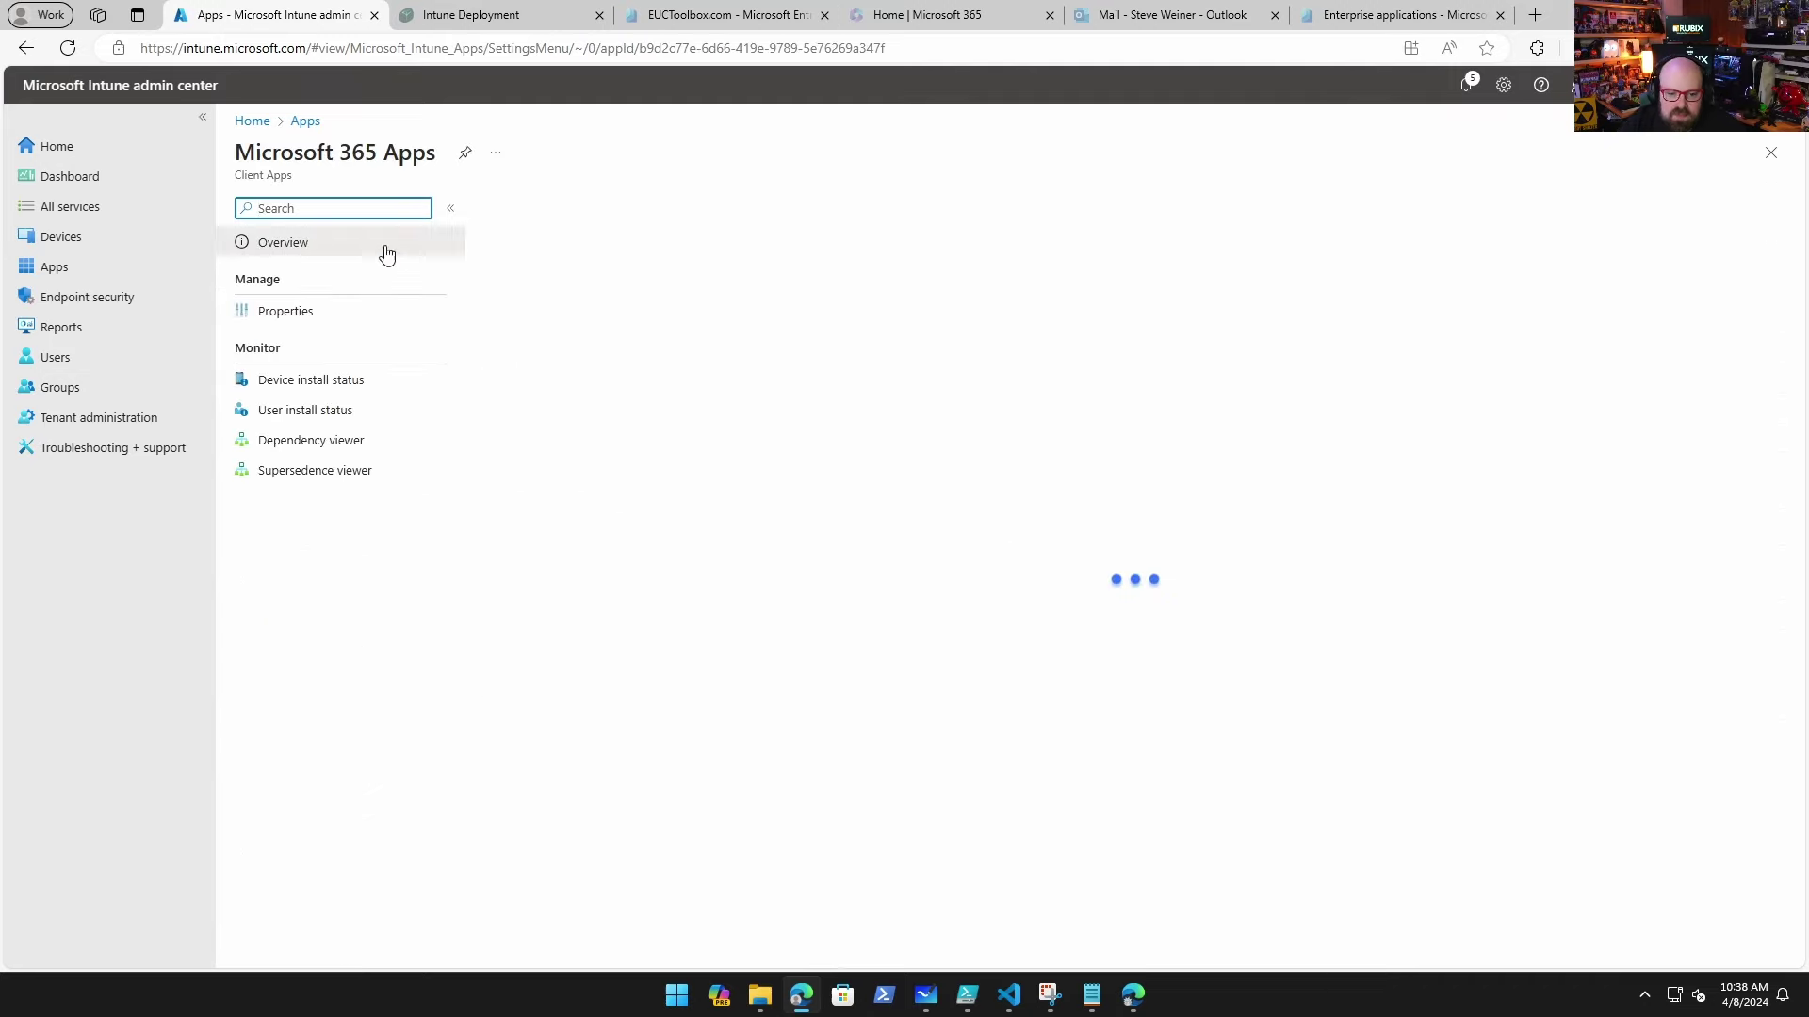
{"action": "left_click", "coordinate": [325, 328]}
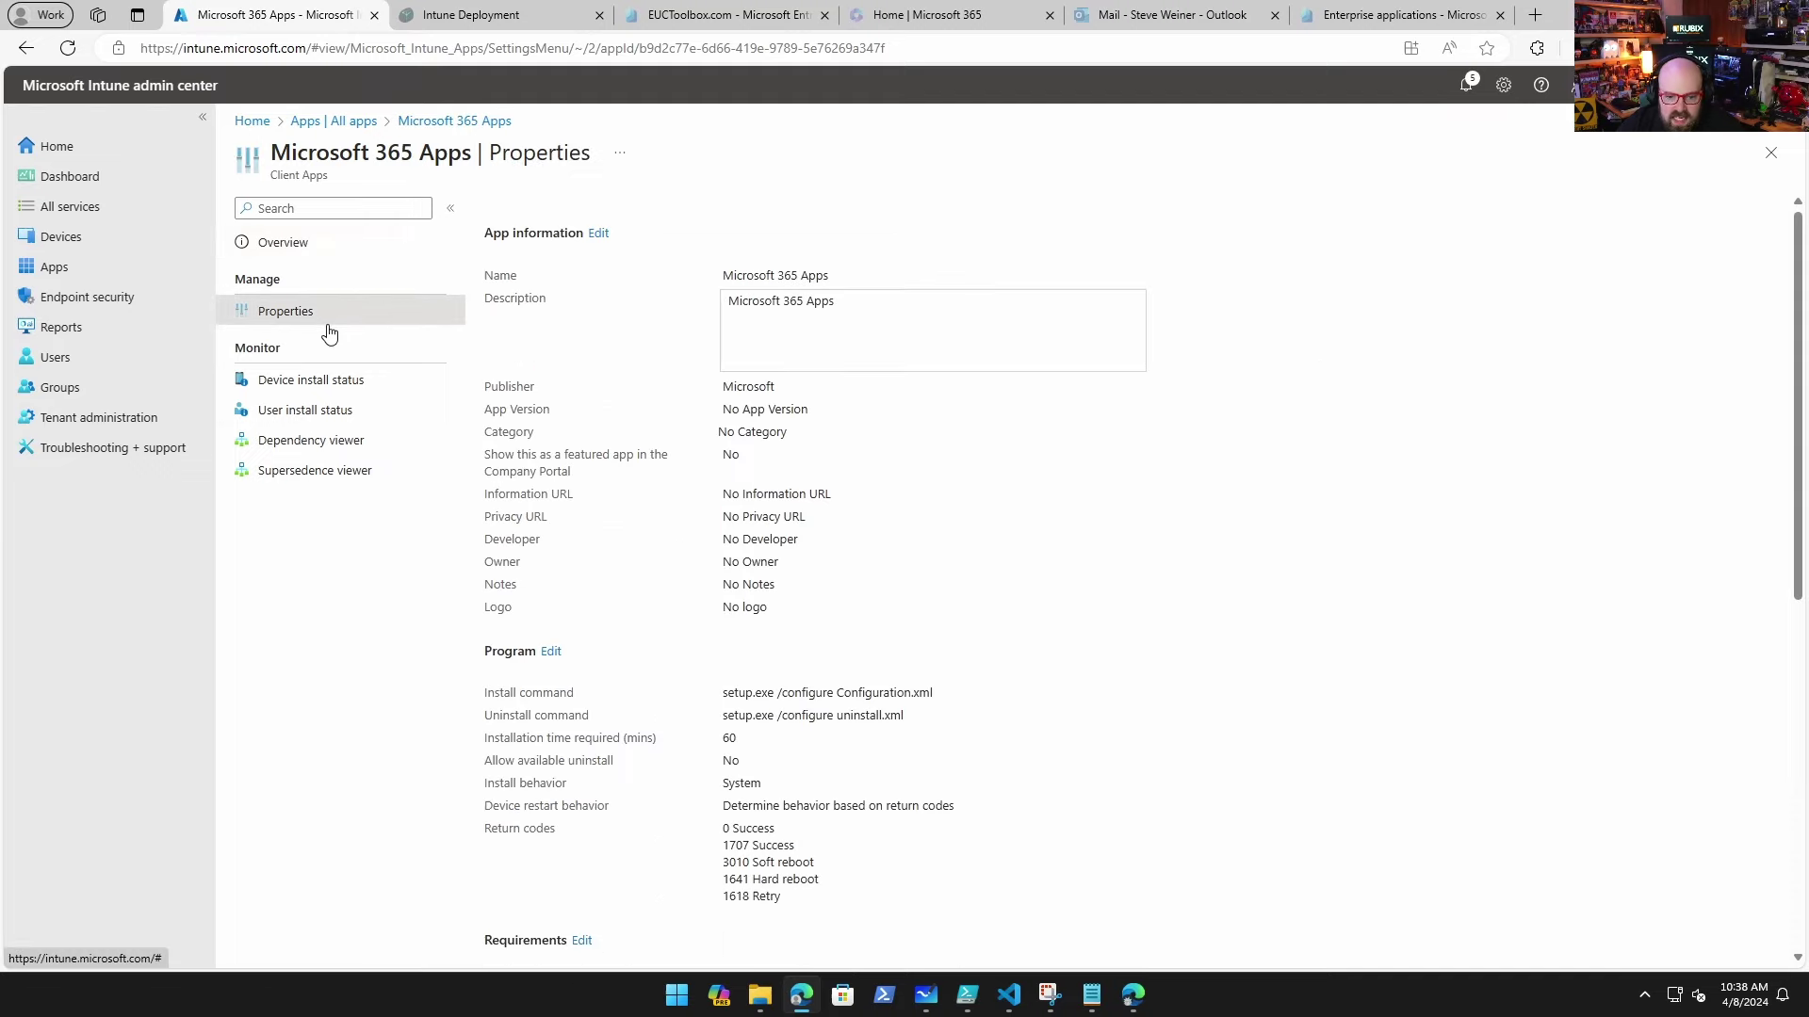
{"action": "scroll", "coordinate": [800, 471], "scroll_direction": "down", "scroll_amount": 1}
{"action": "scroll", "coordinate": [801, 468], "scroll_direction": "down", "scroll_amount": 3}
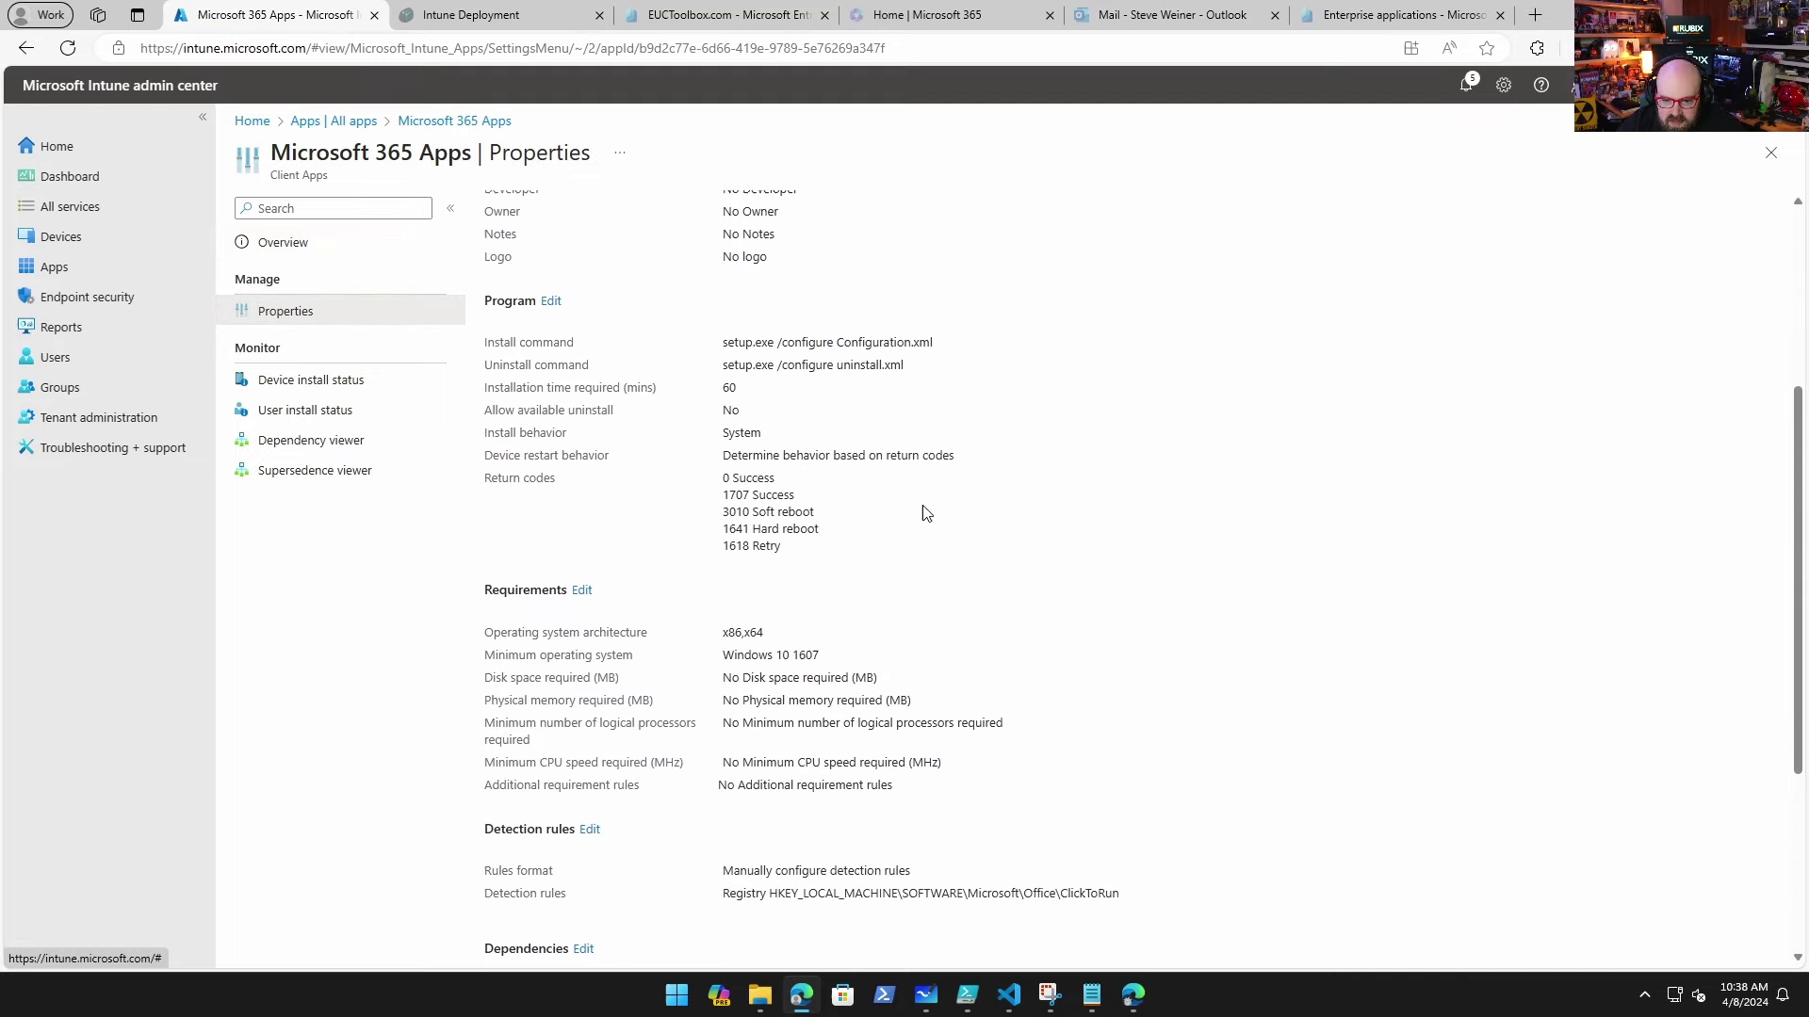
{"action": "scroll", "coordinate": [923, 512], "scroll_direction": "down", "scroll_amount": 3}
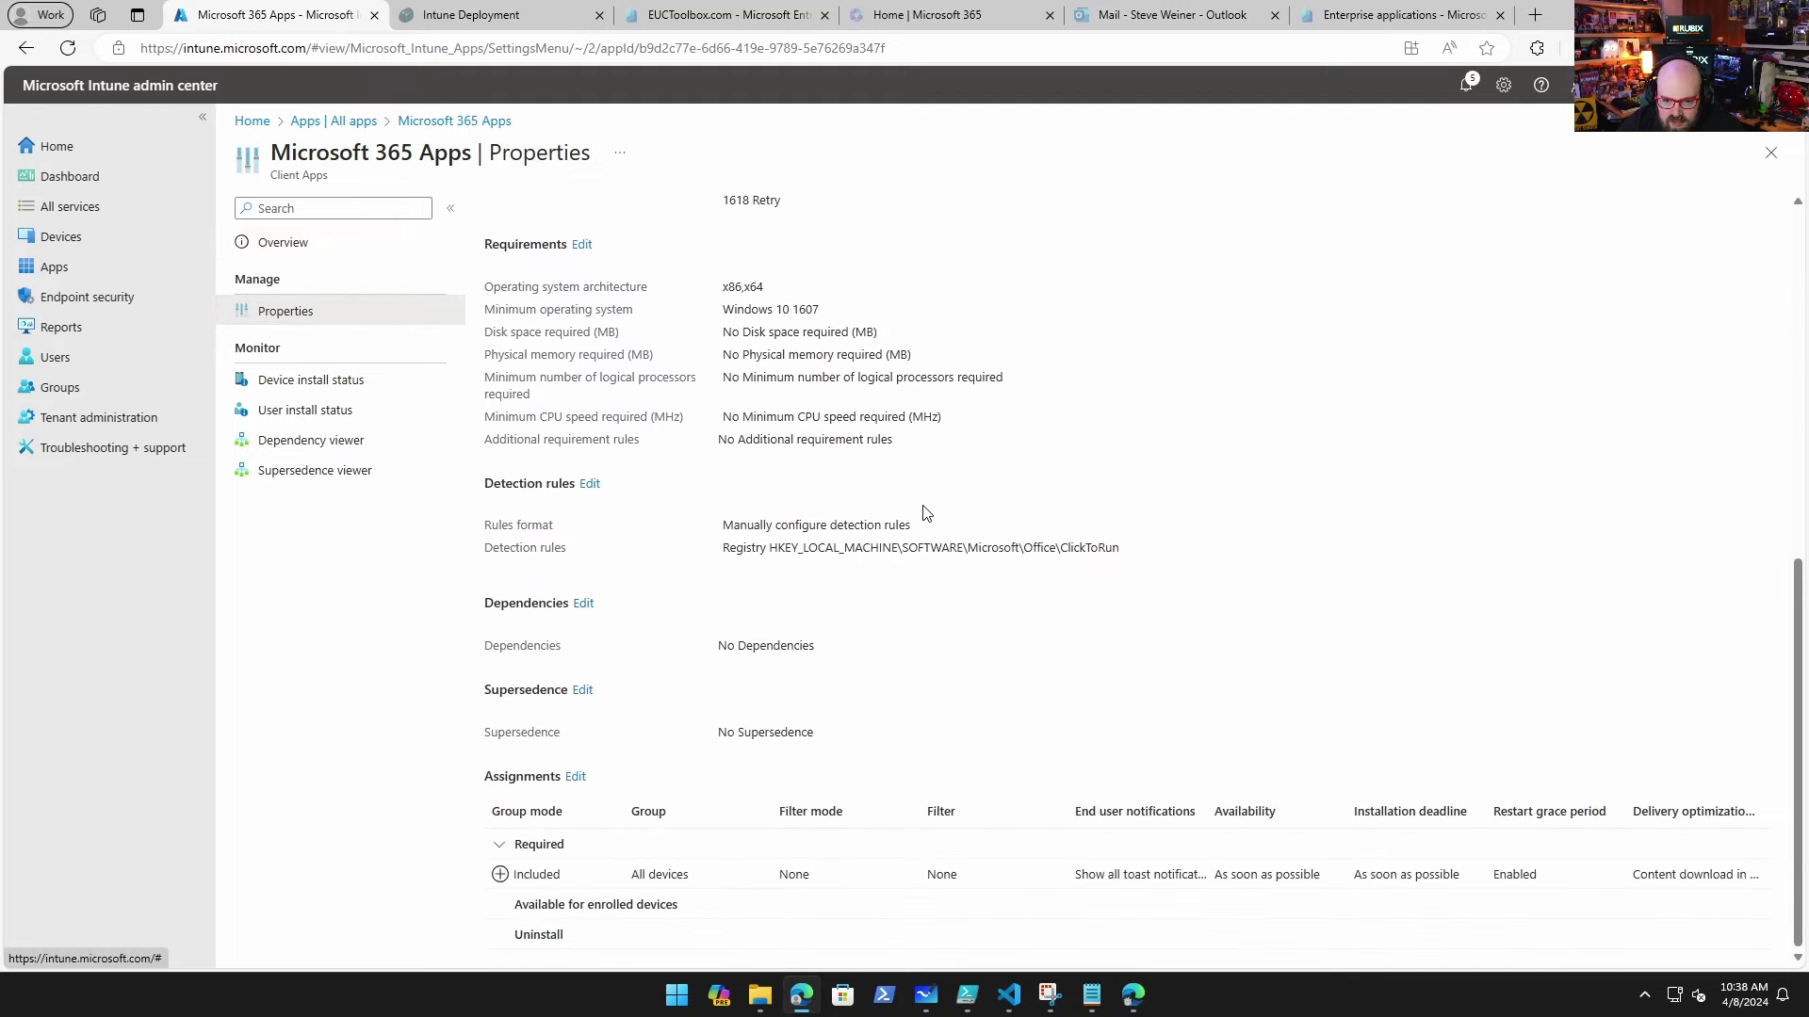
Step: Check the user scope of Automatic Enrollment under Devices > Enrollment
{"action": "left_click", "coordinate": [62, 236]}
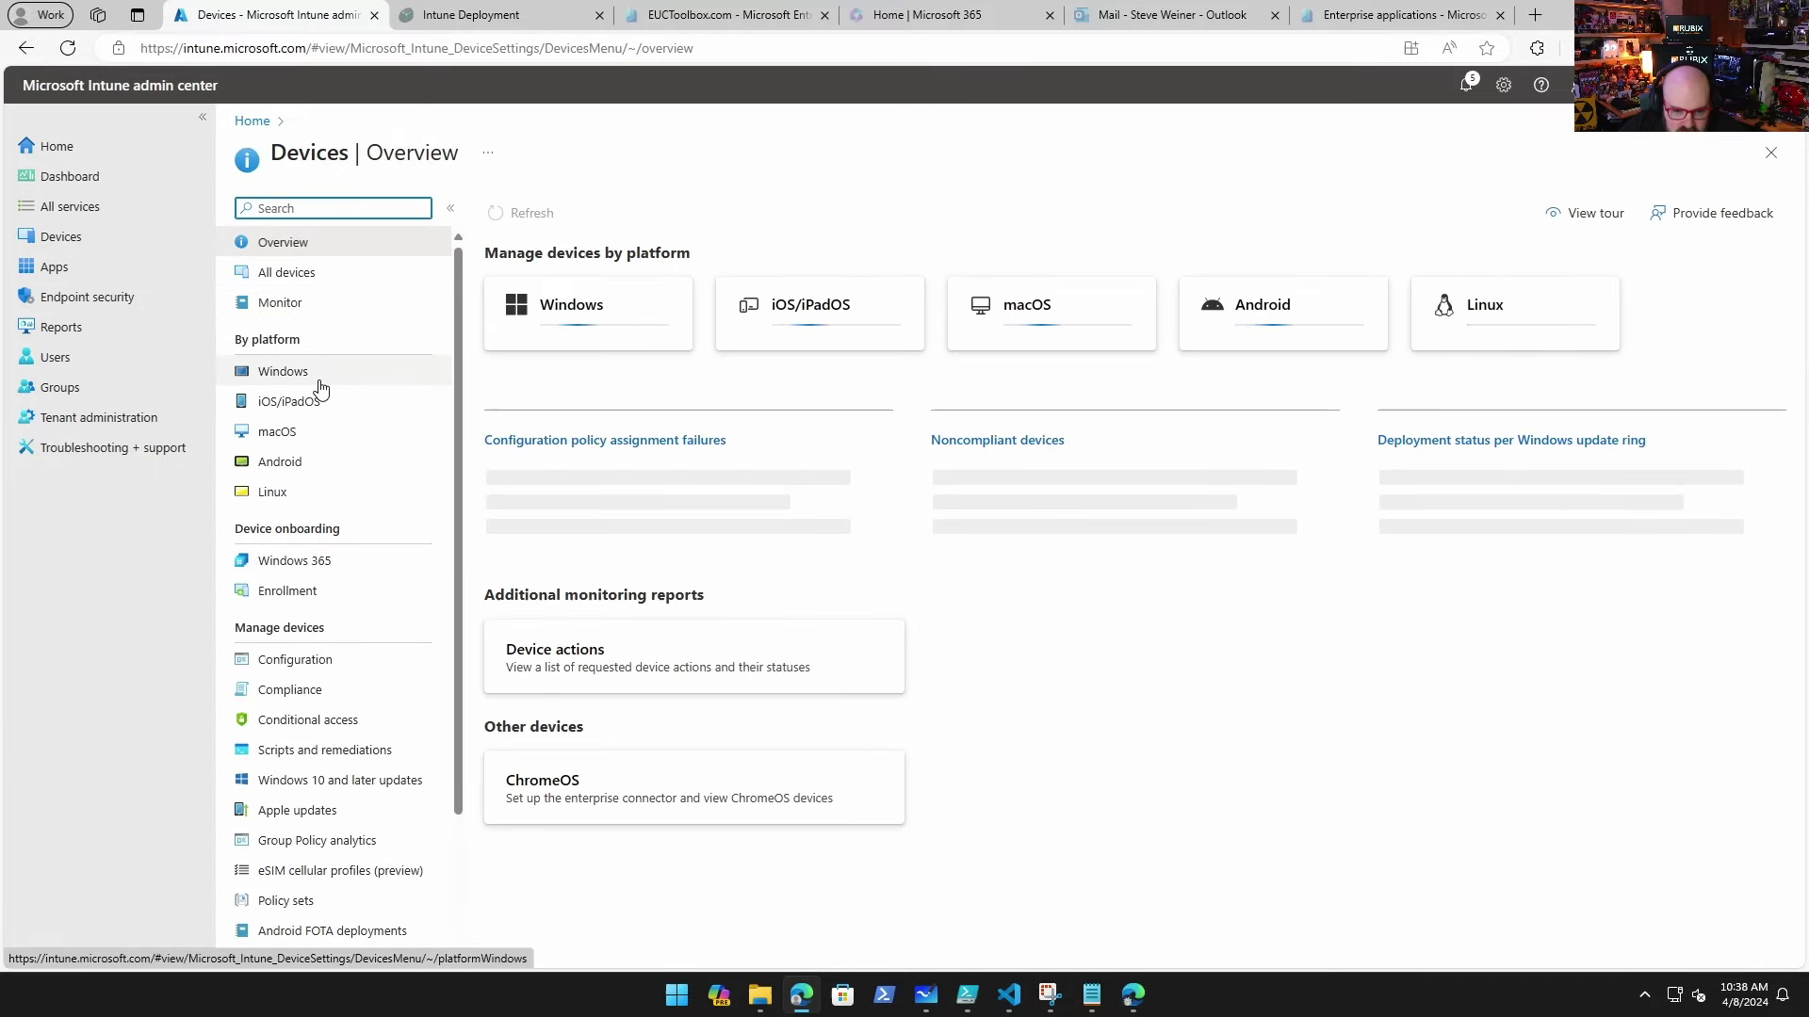
{"action": "left_click", "coordinate": [323, 590]}
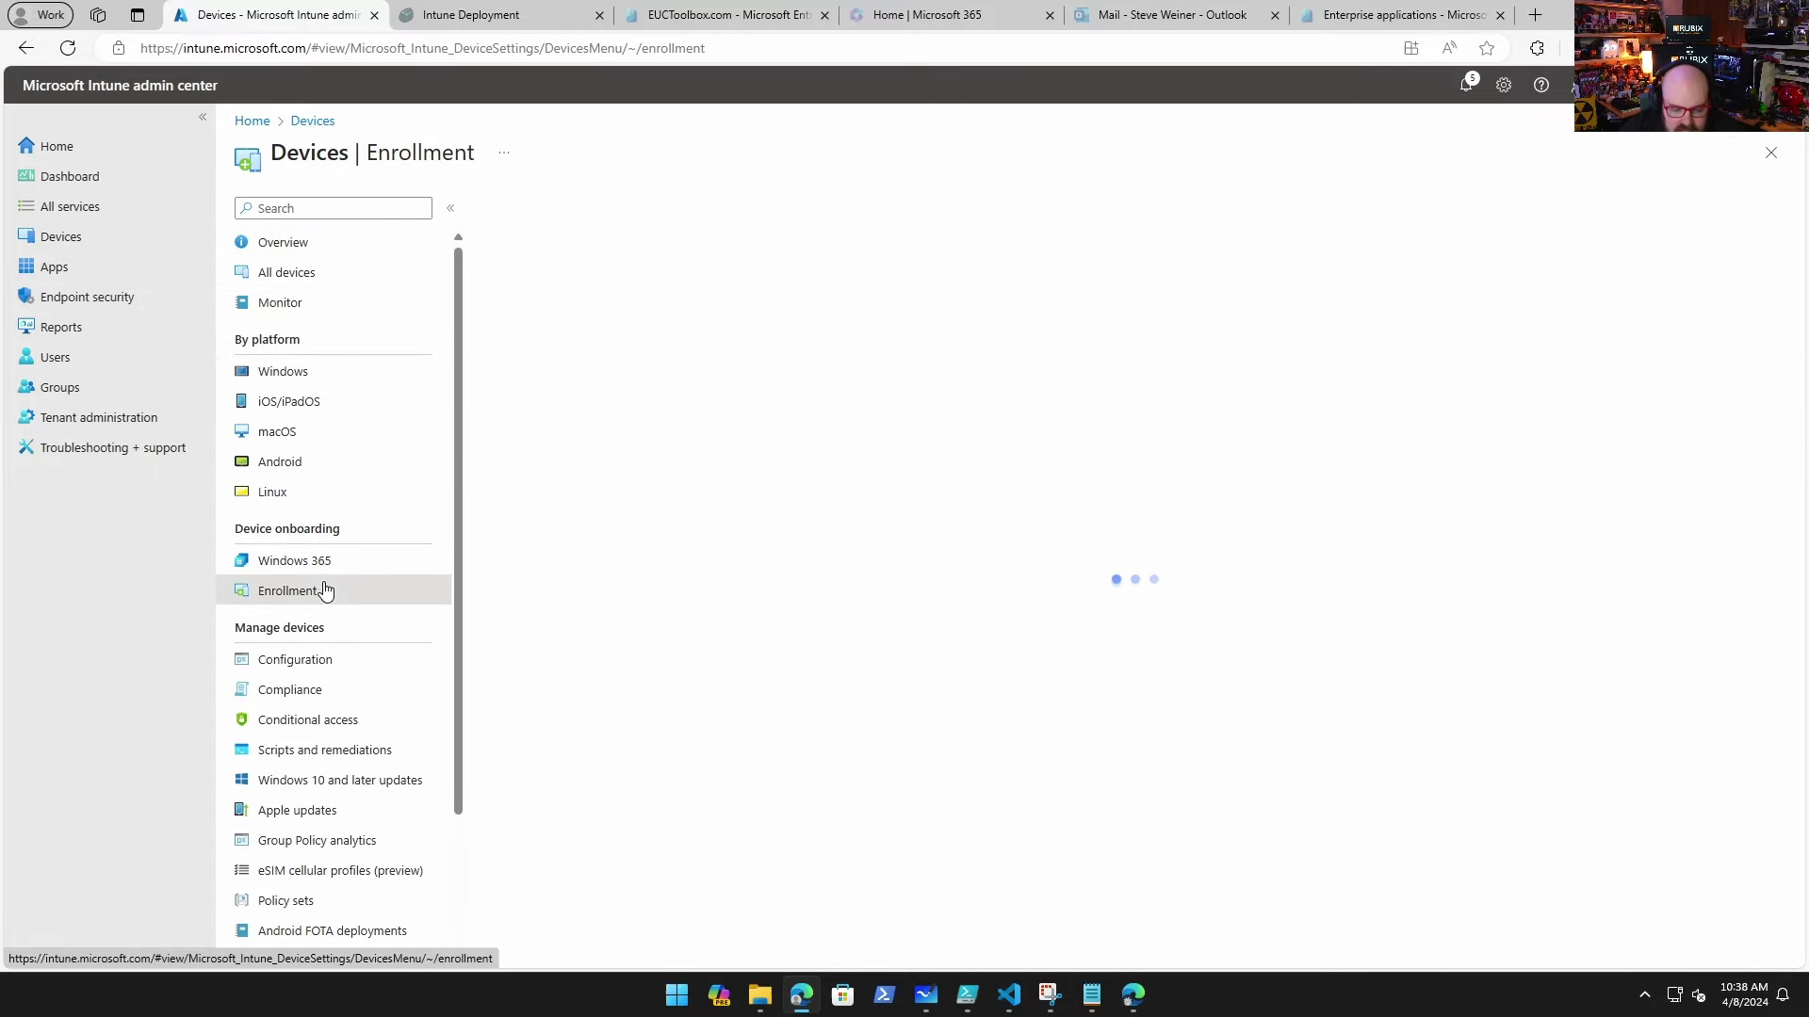
{"action": "left_click", "coordinate": [650, 385]}
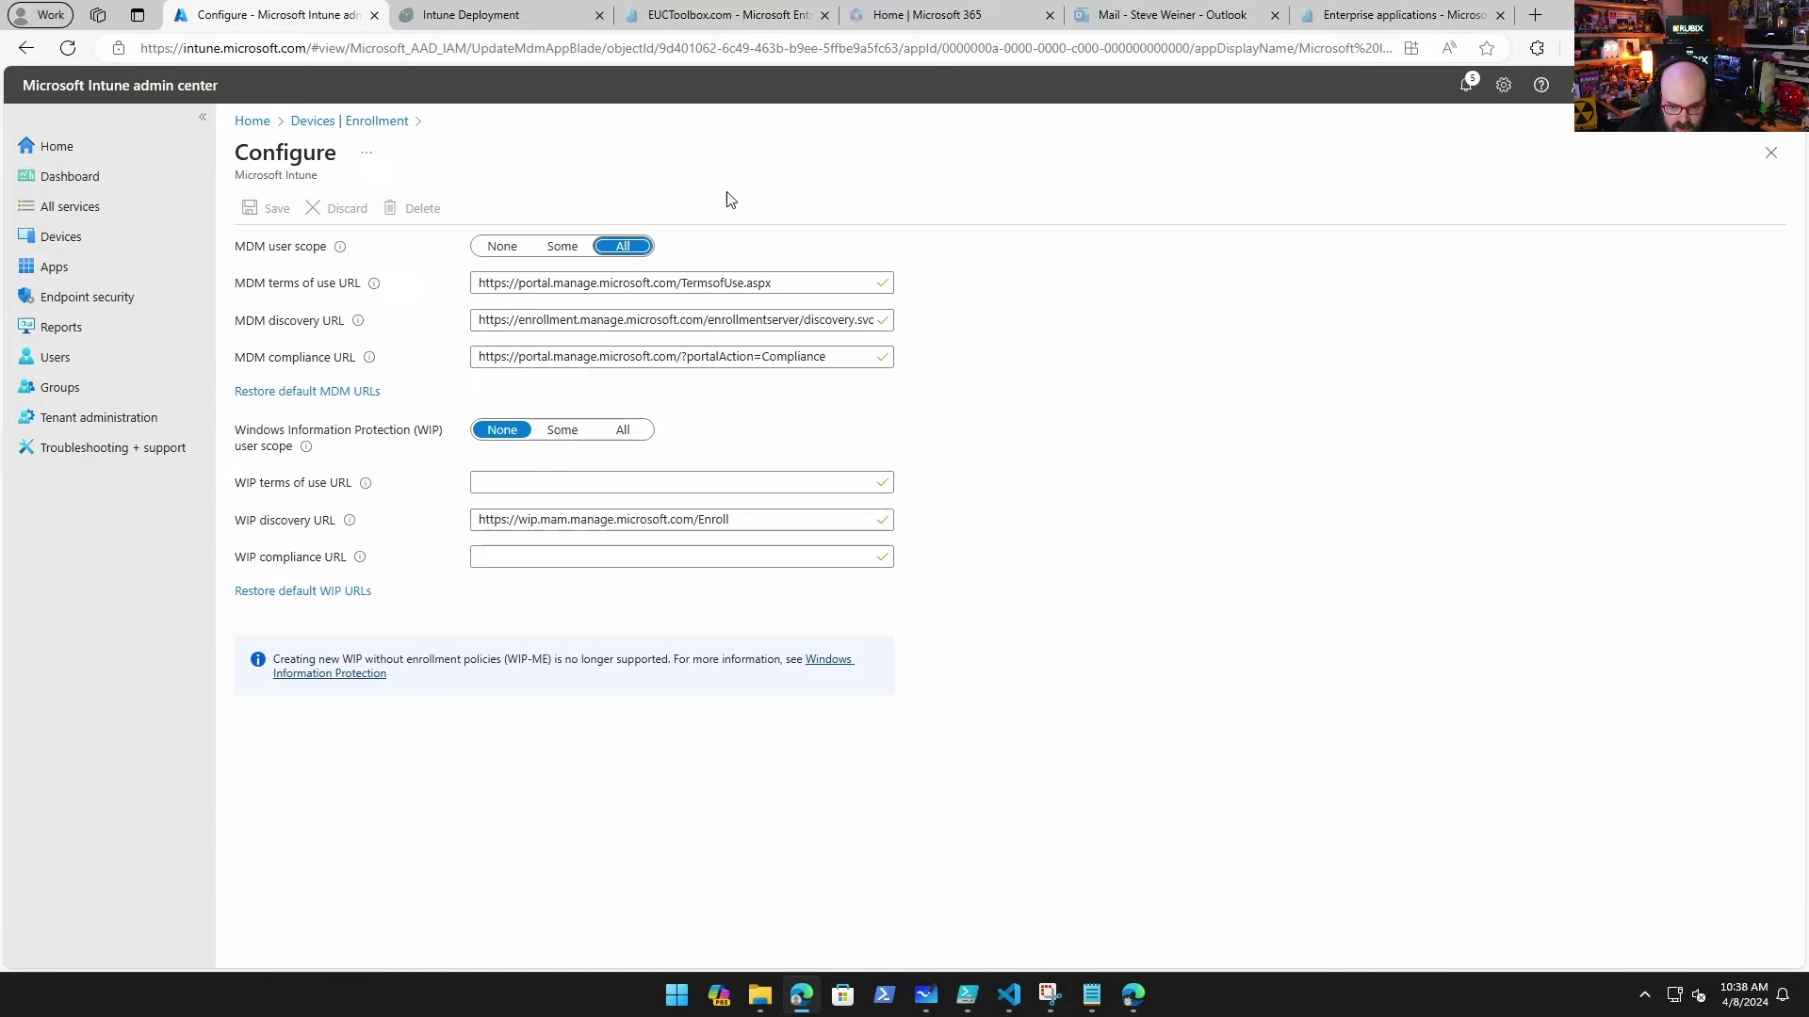
Step: View the IDAutopilot Profile properties: User-Driven, Entra joined, %SERIAL% naming, assigned to Intune Pilot Devices
{"action": "left_click", "coordinate": [395, 123]}
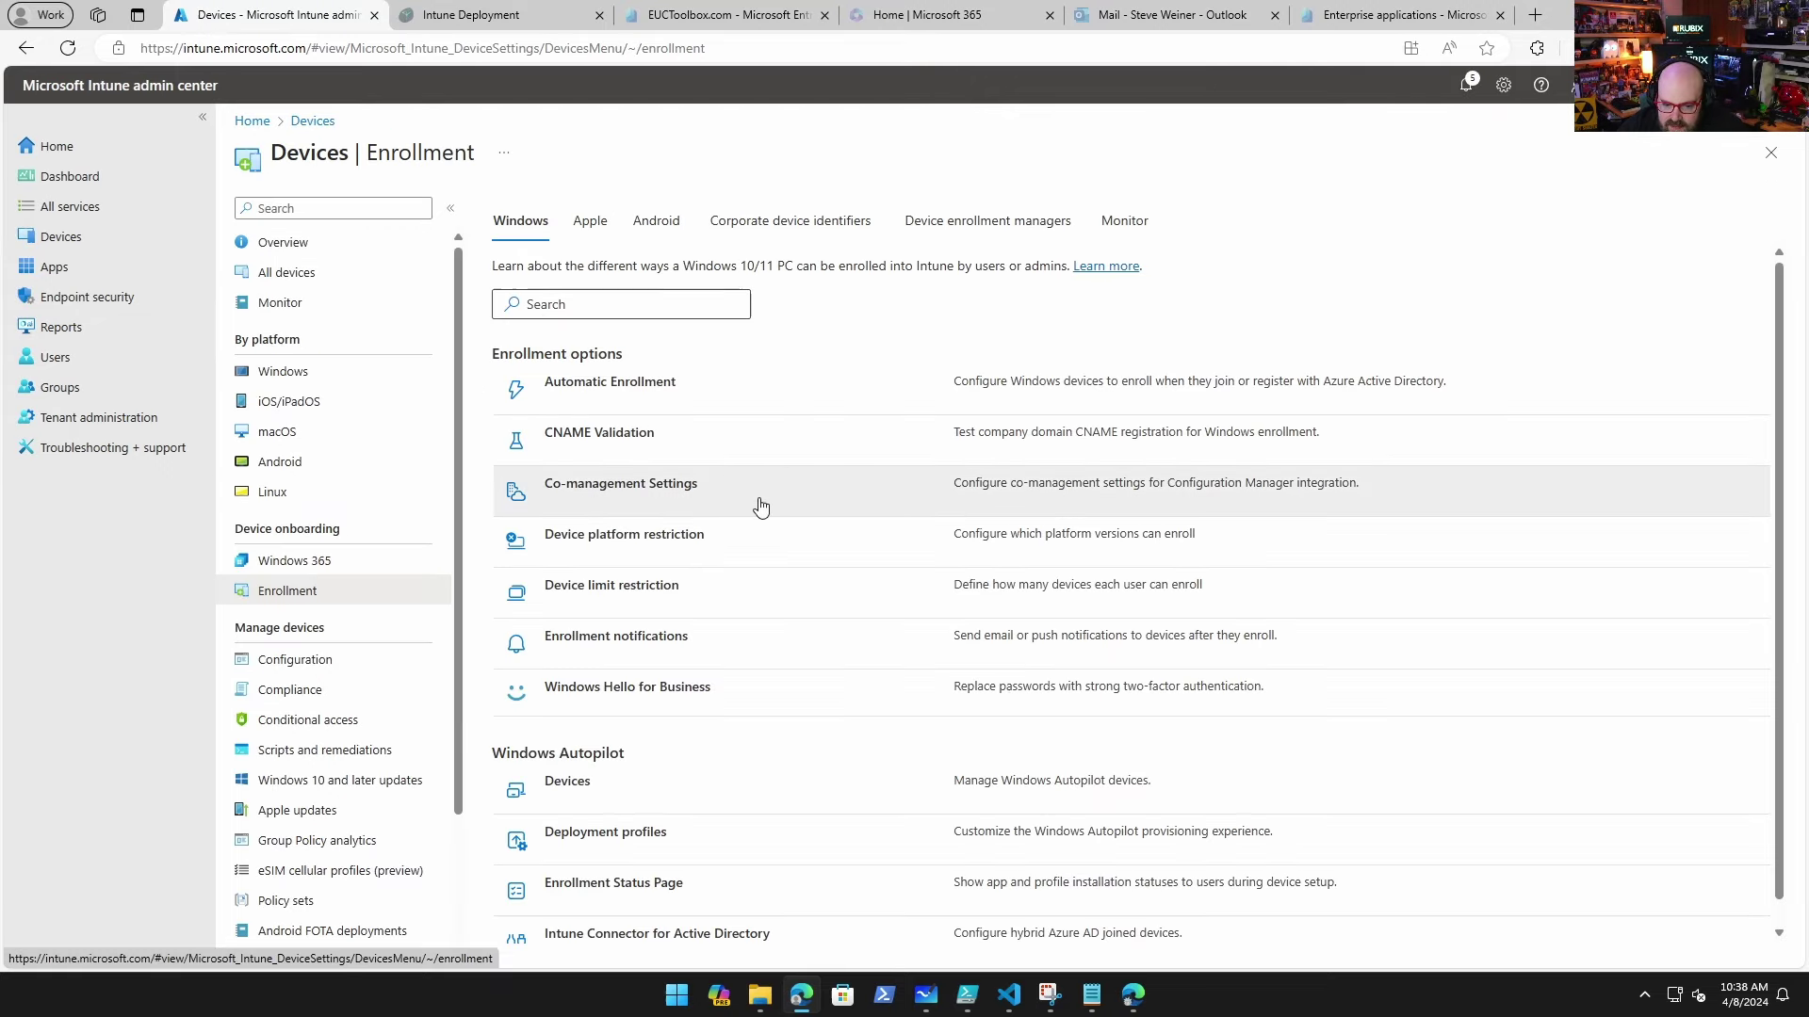
{"action": "left_click", "coordinate": [606, 832]}
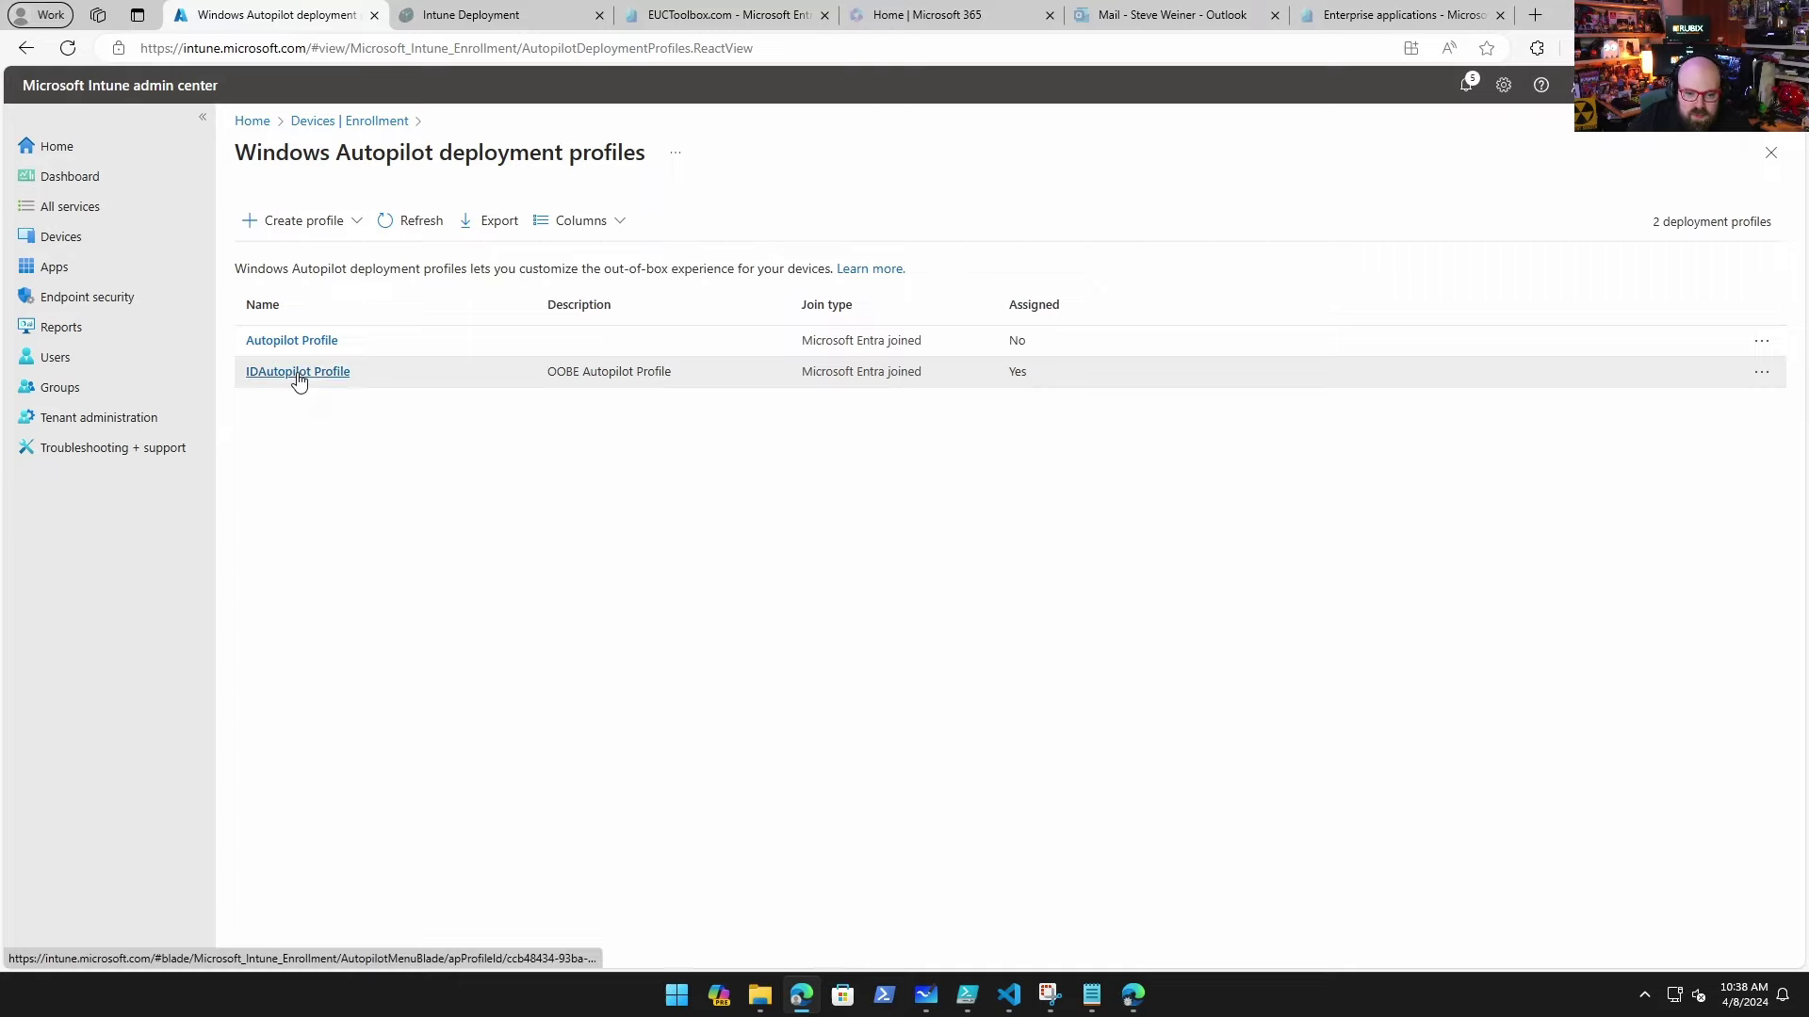
{"action": "left_click", "coordinate": [296, 374]}
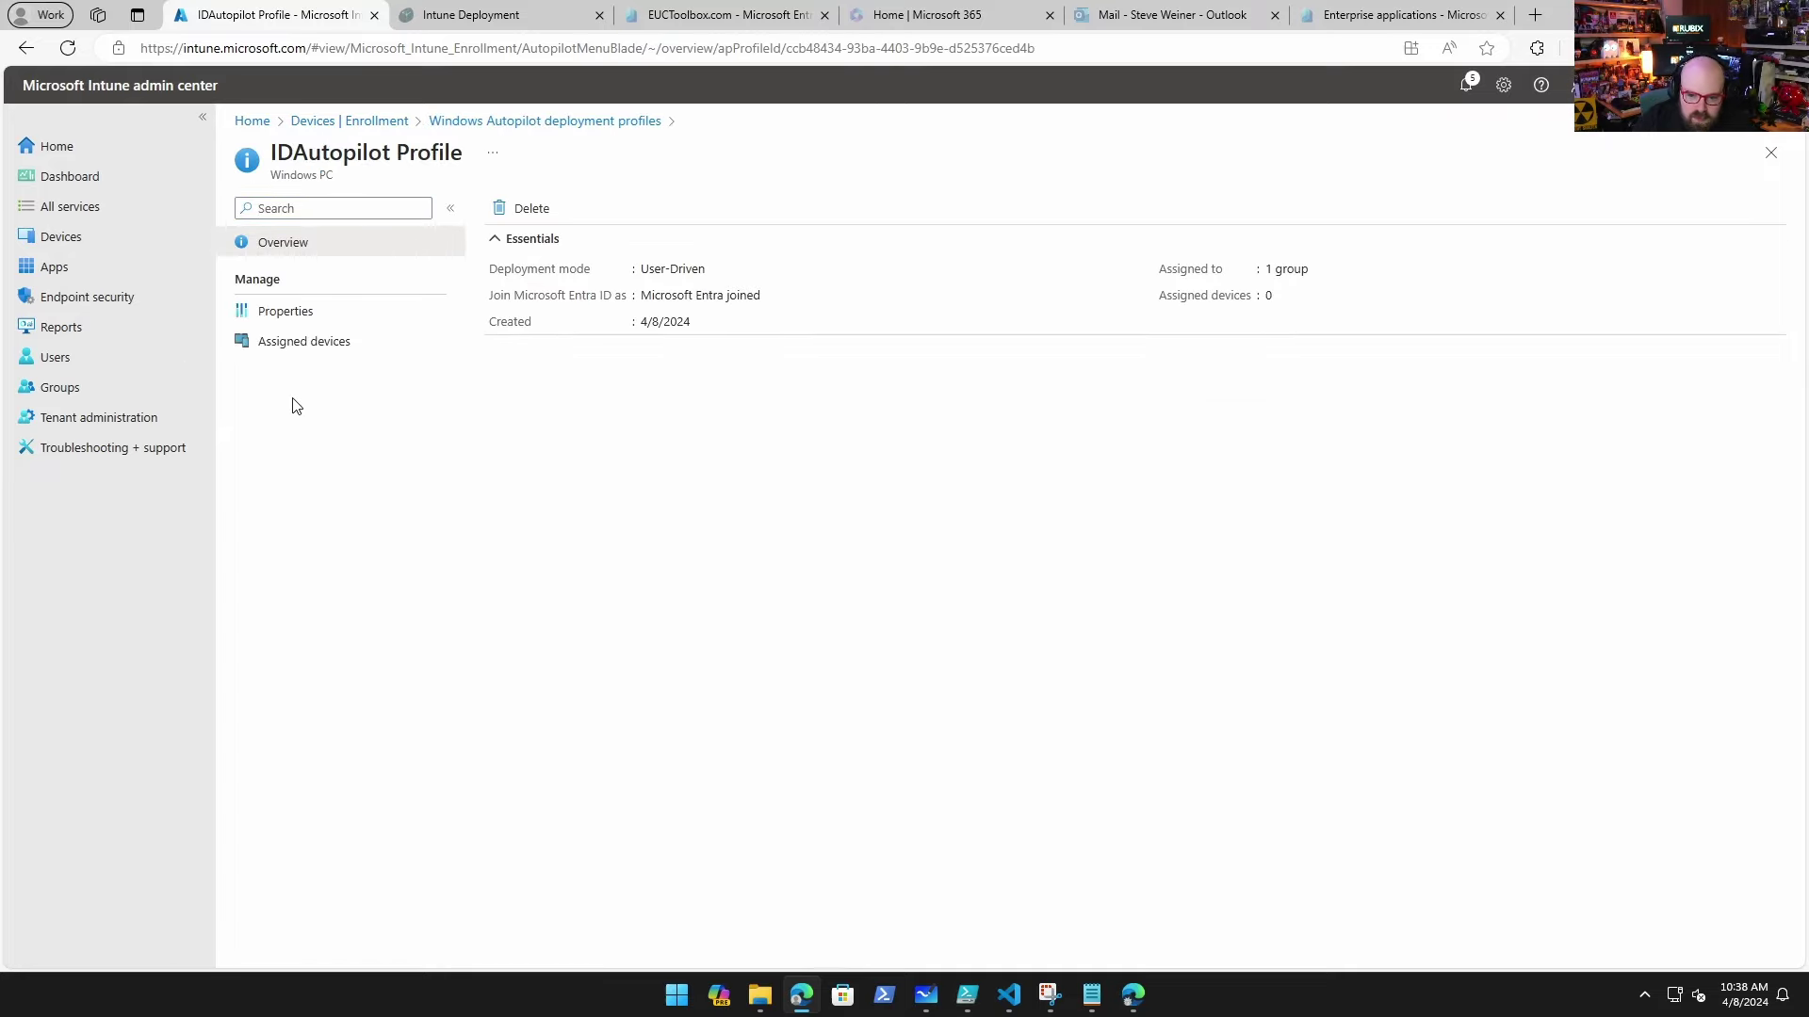
{"action": "left_click", "coordinate": [273, 313]}
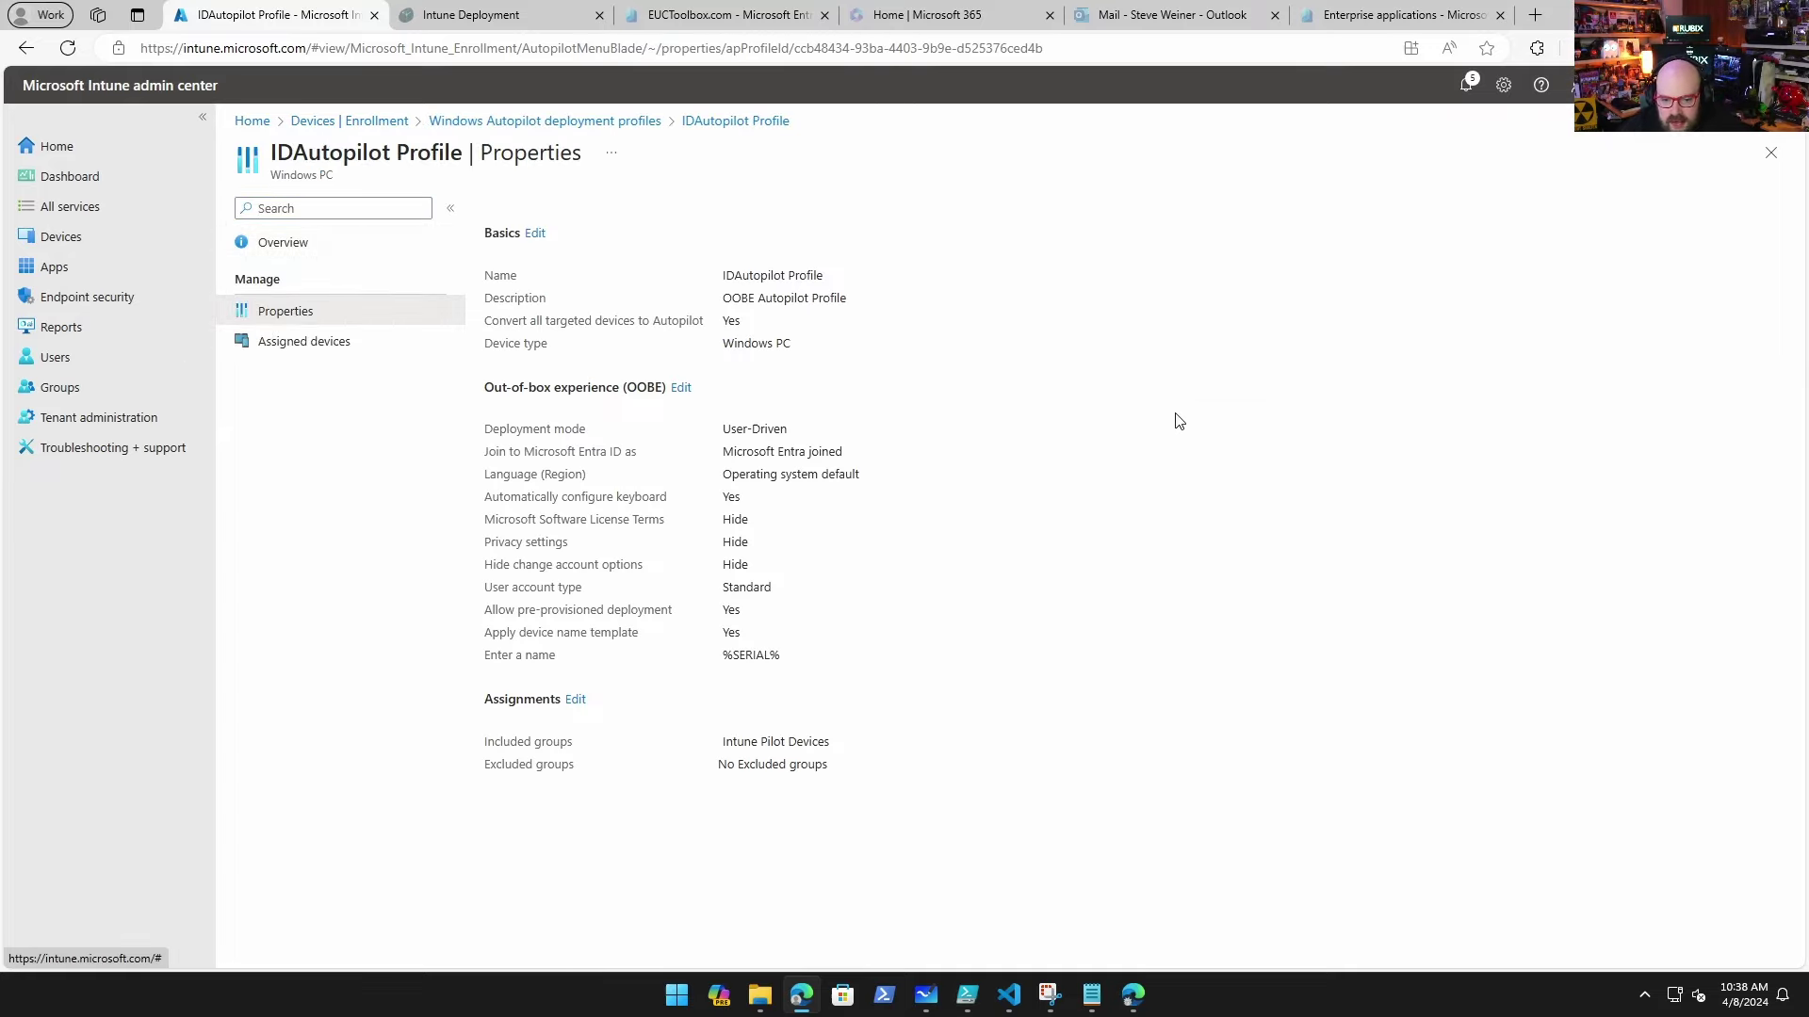